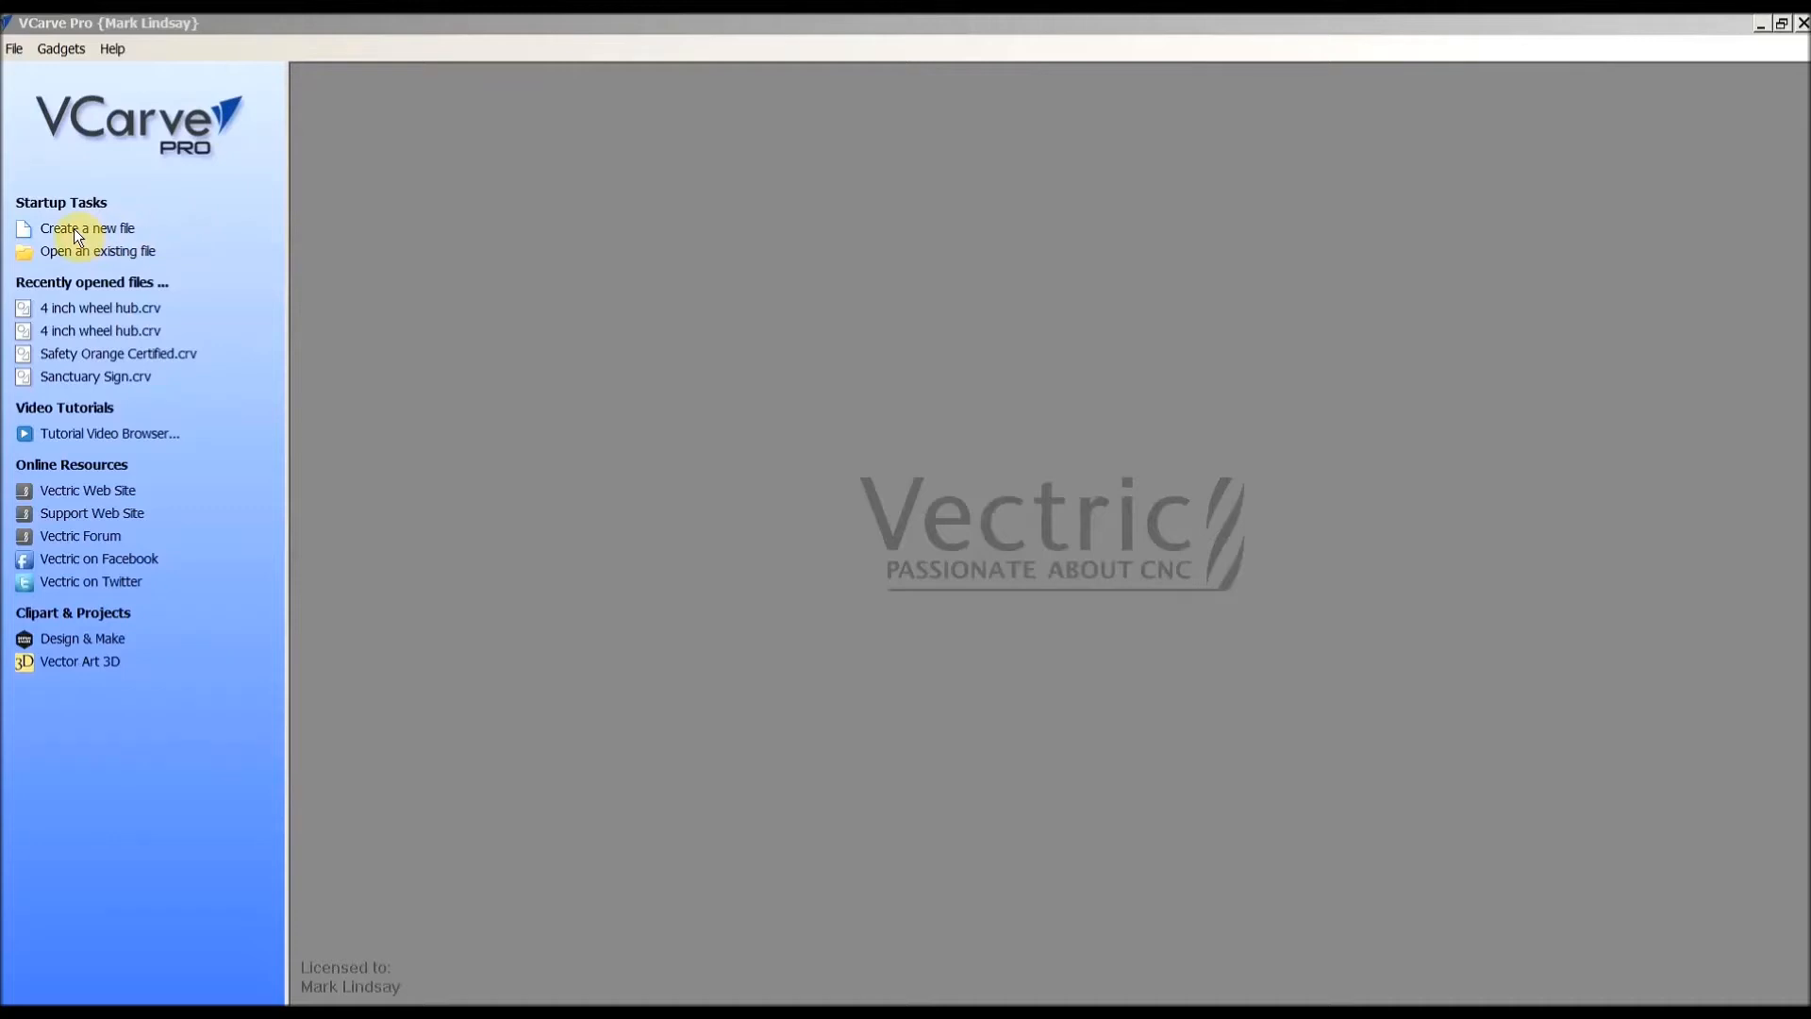
Step: Create a new job with a width of 9 inches and a height of 5 inches
click(75, 230)
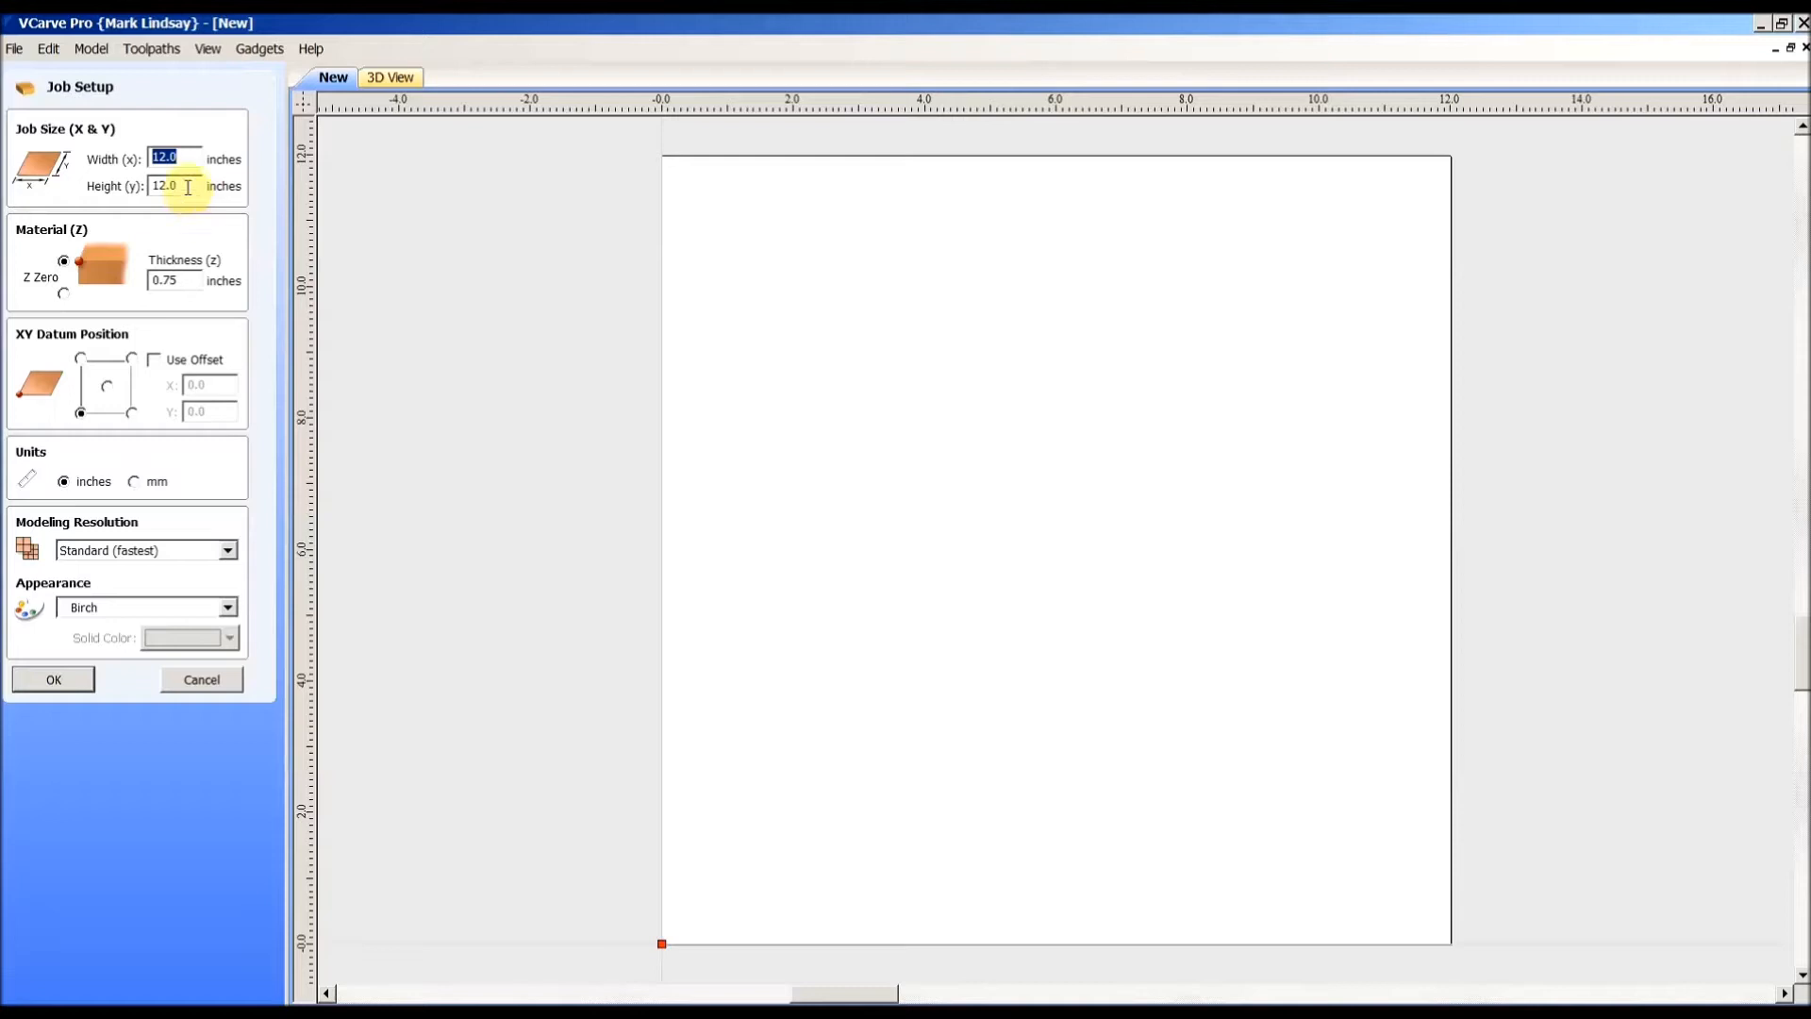
click(189, 156)
drag(189, 155, 123, 158)
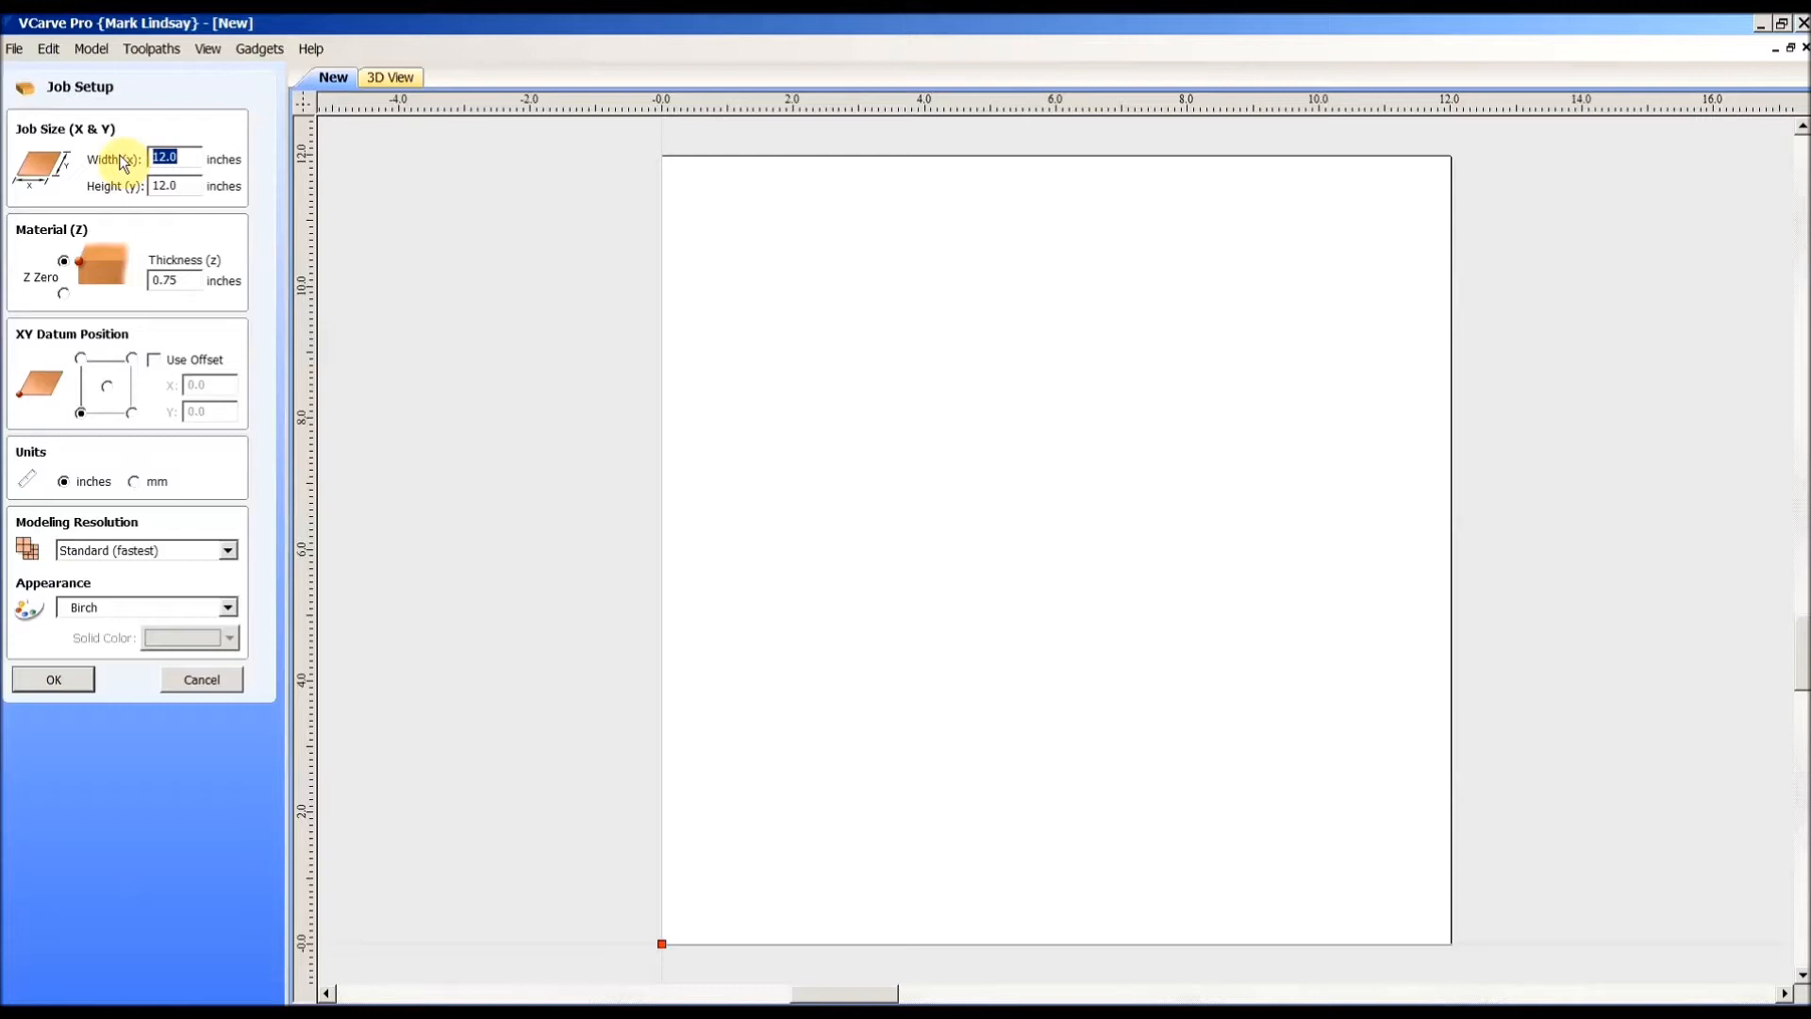
text(9)
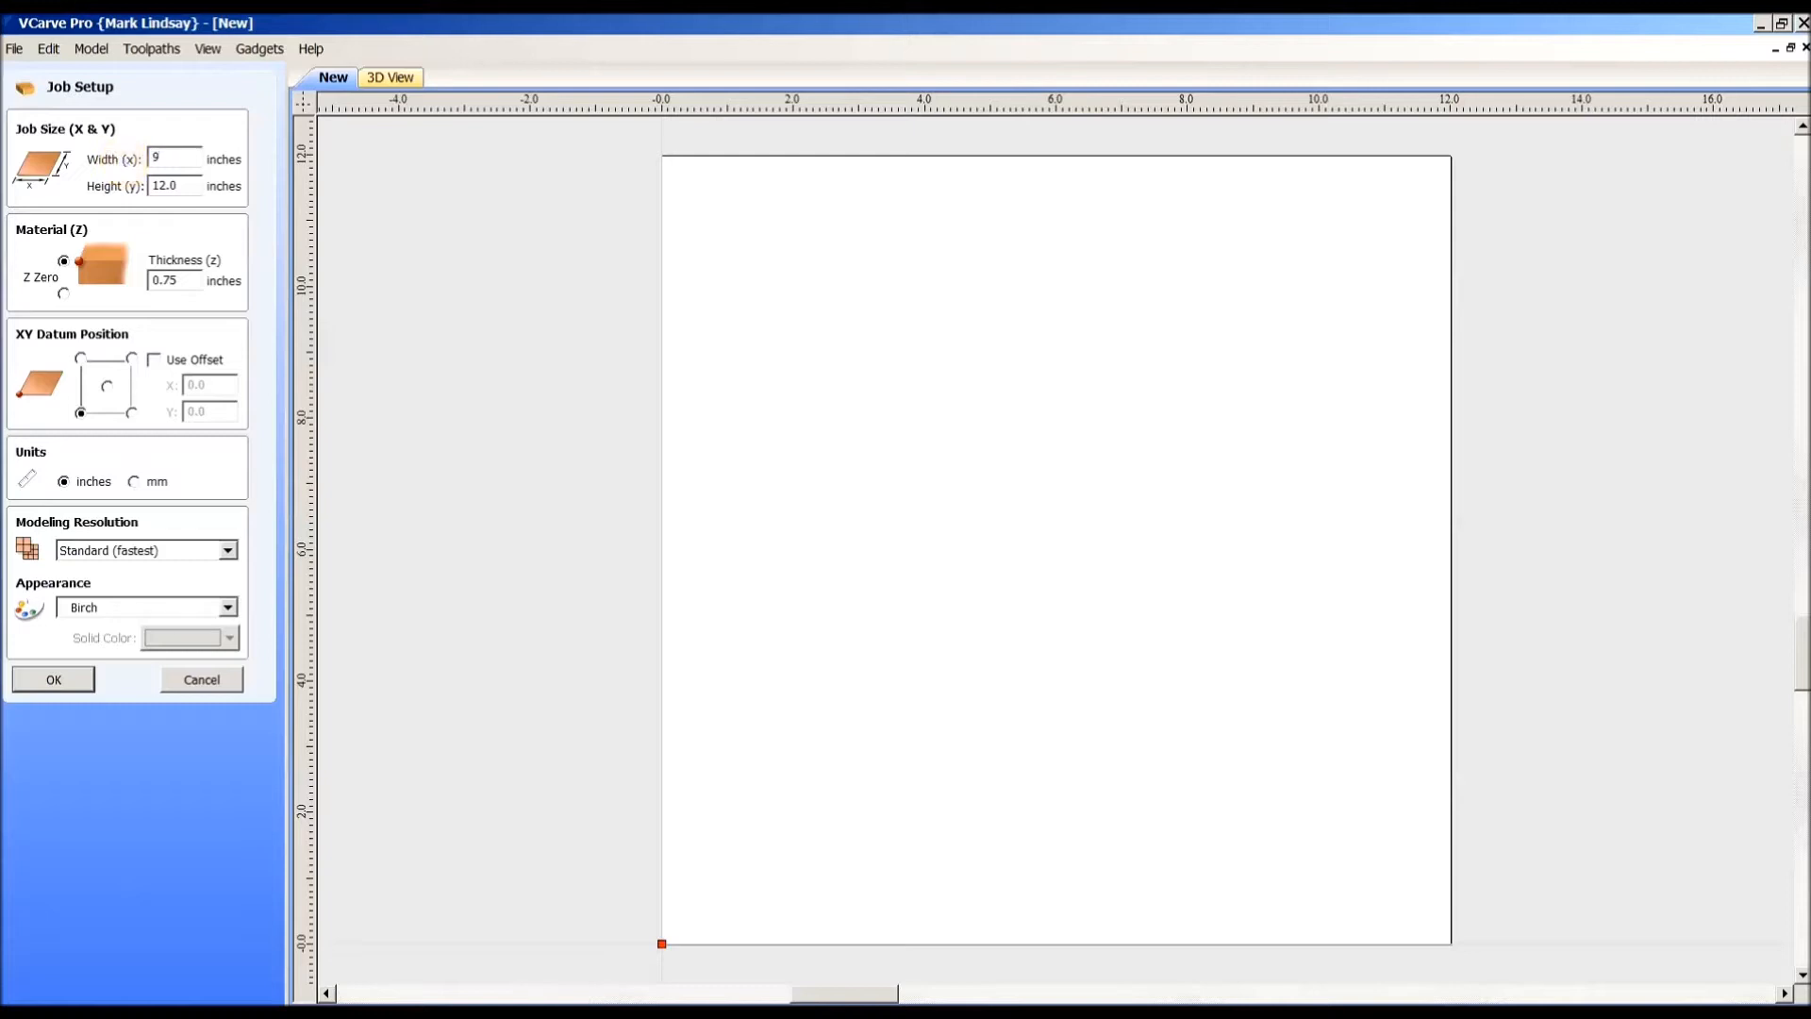
key(Return)
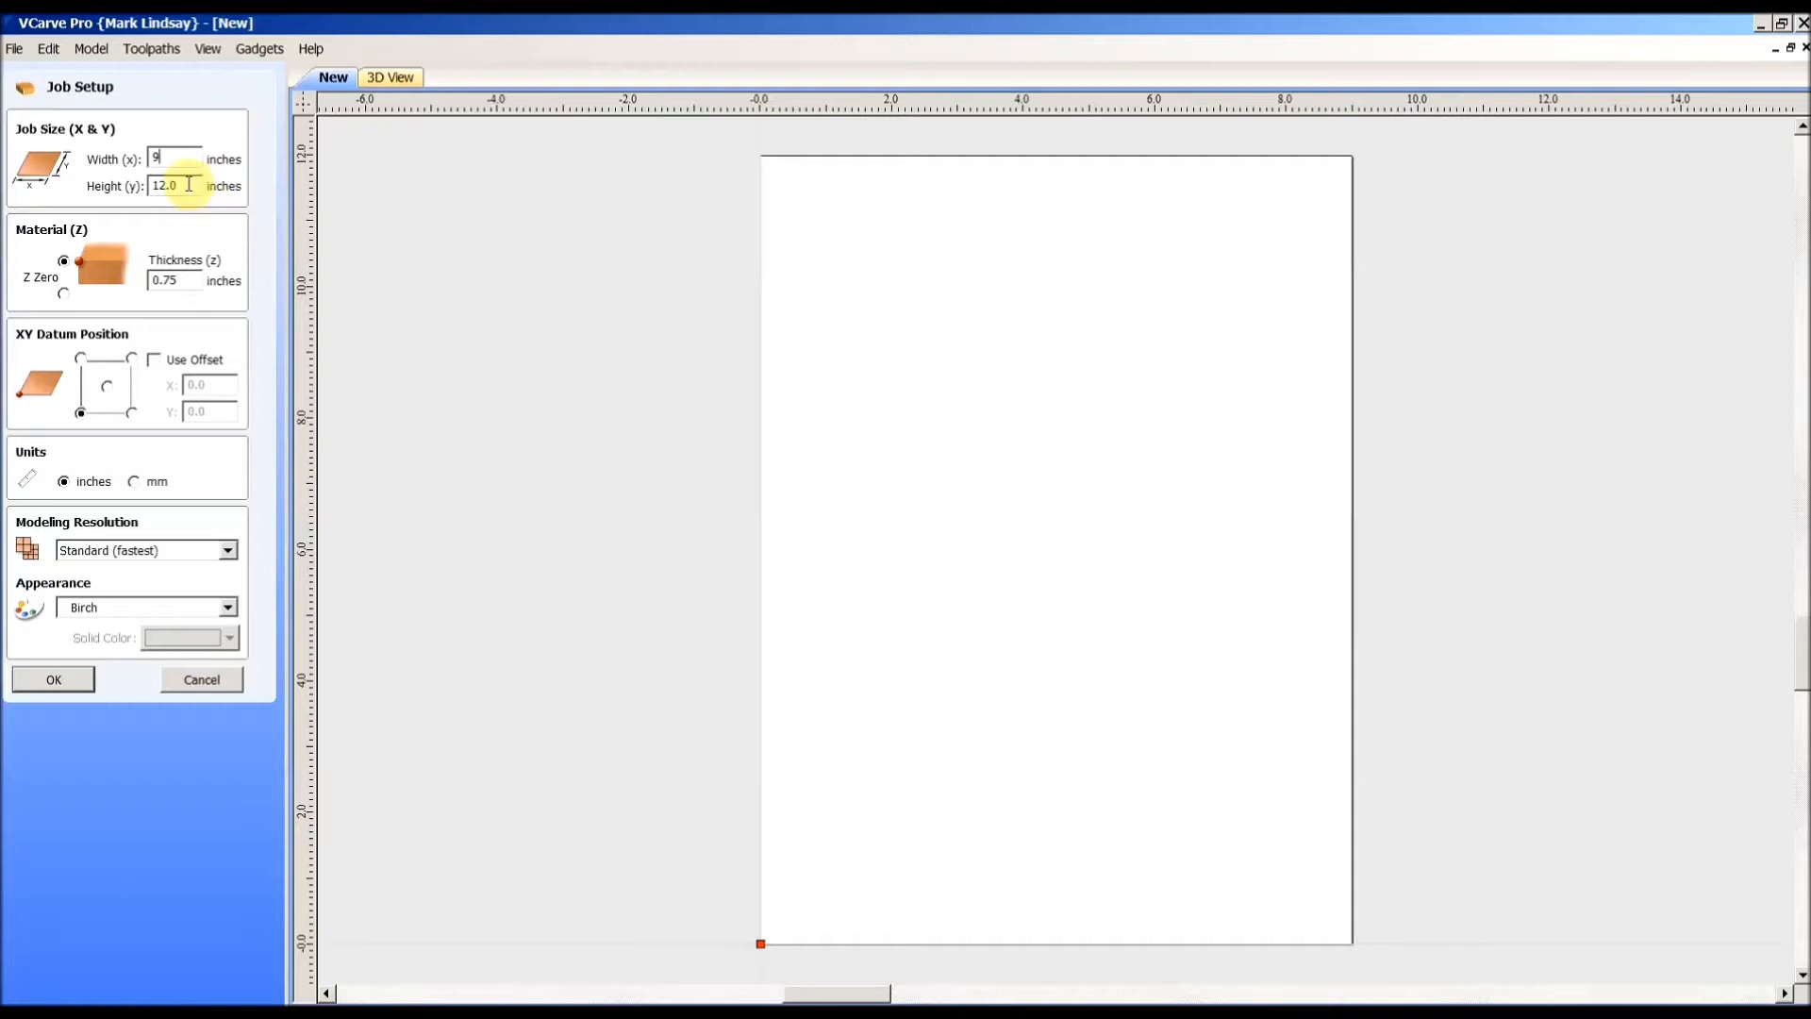
drag(188, 185, 119, 188)
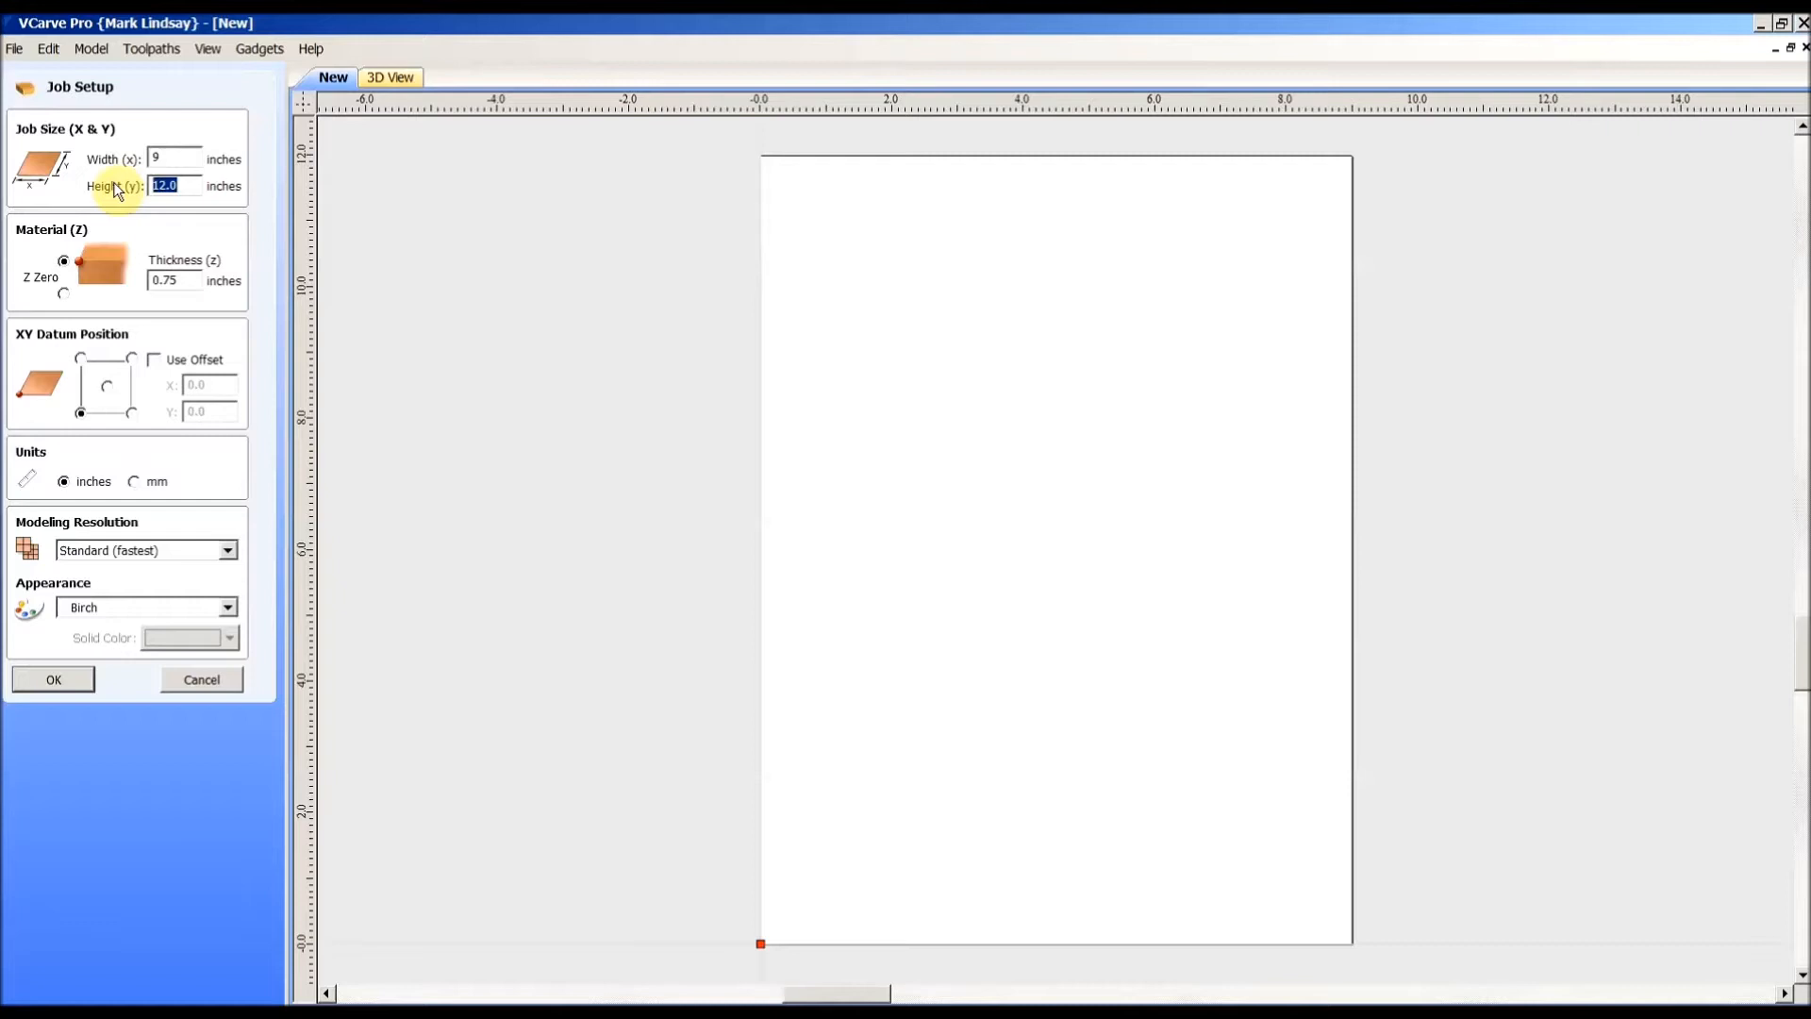
text(5)
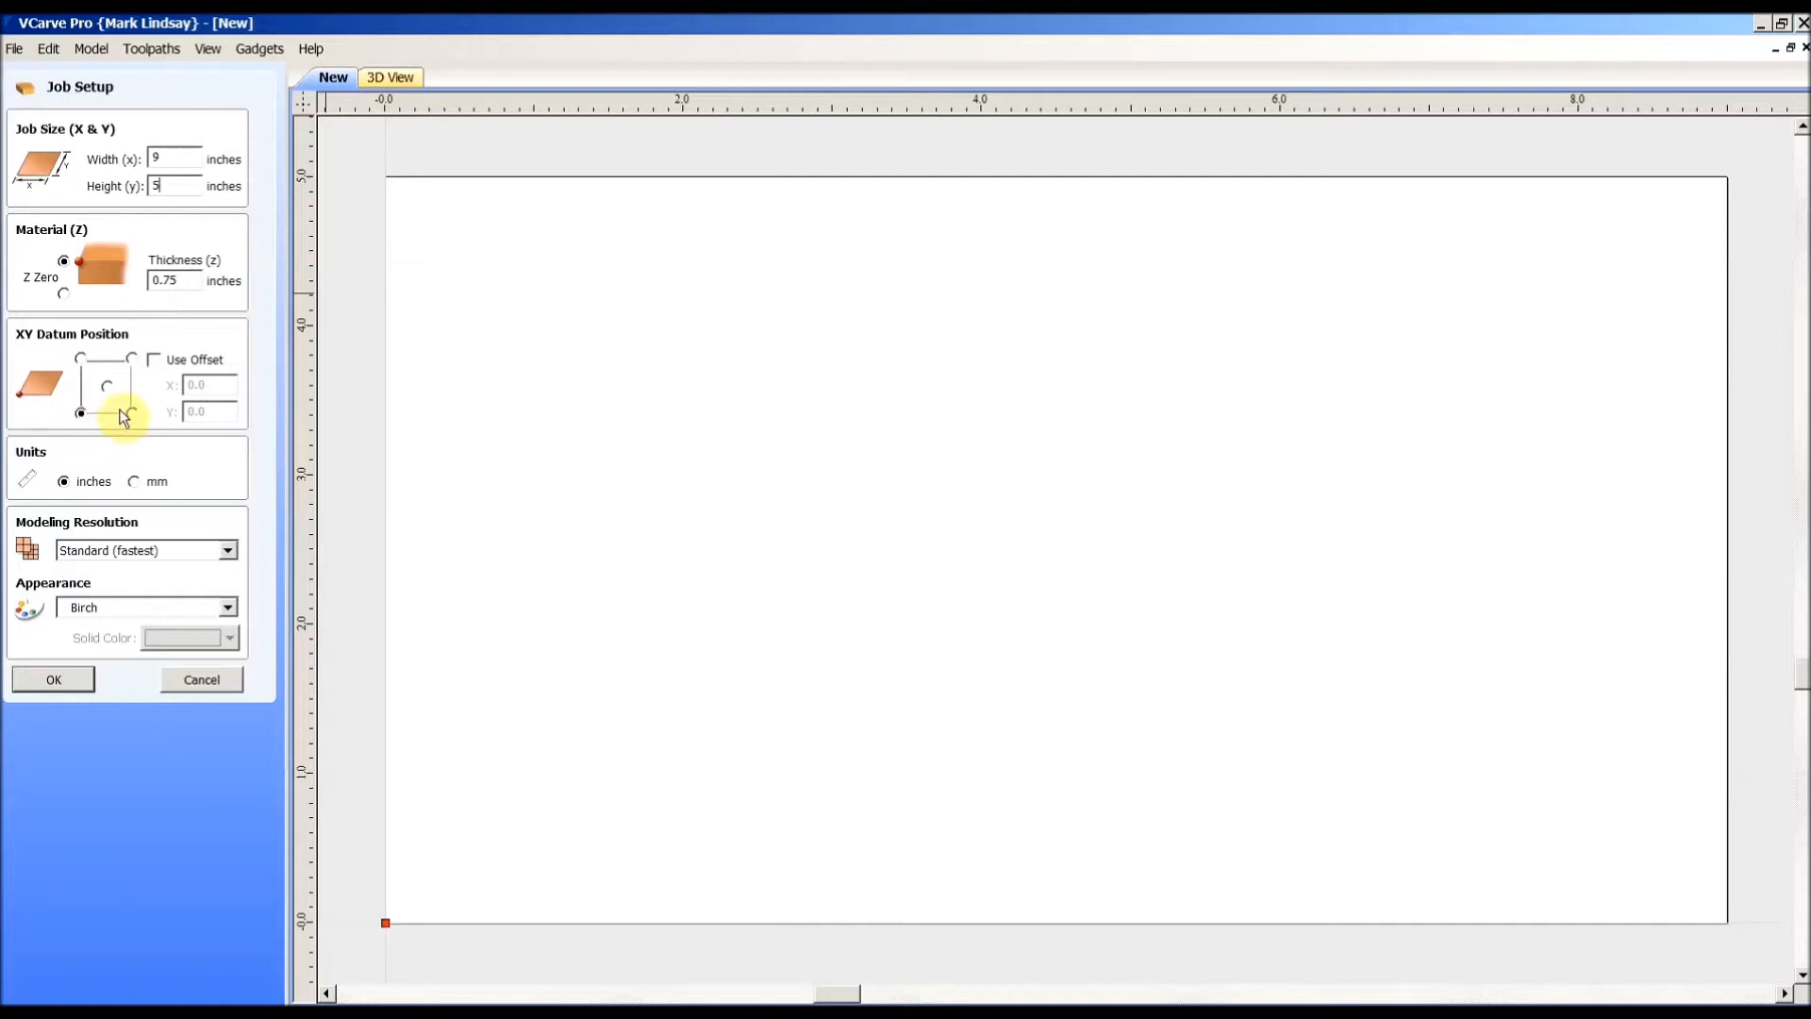
click(55, 681)
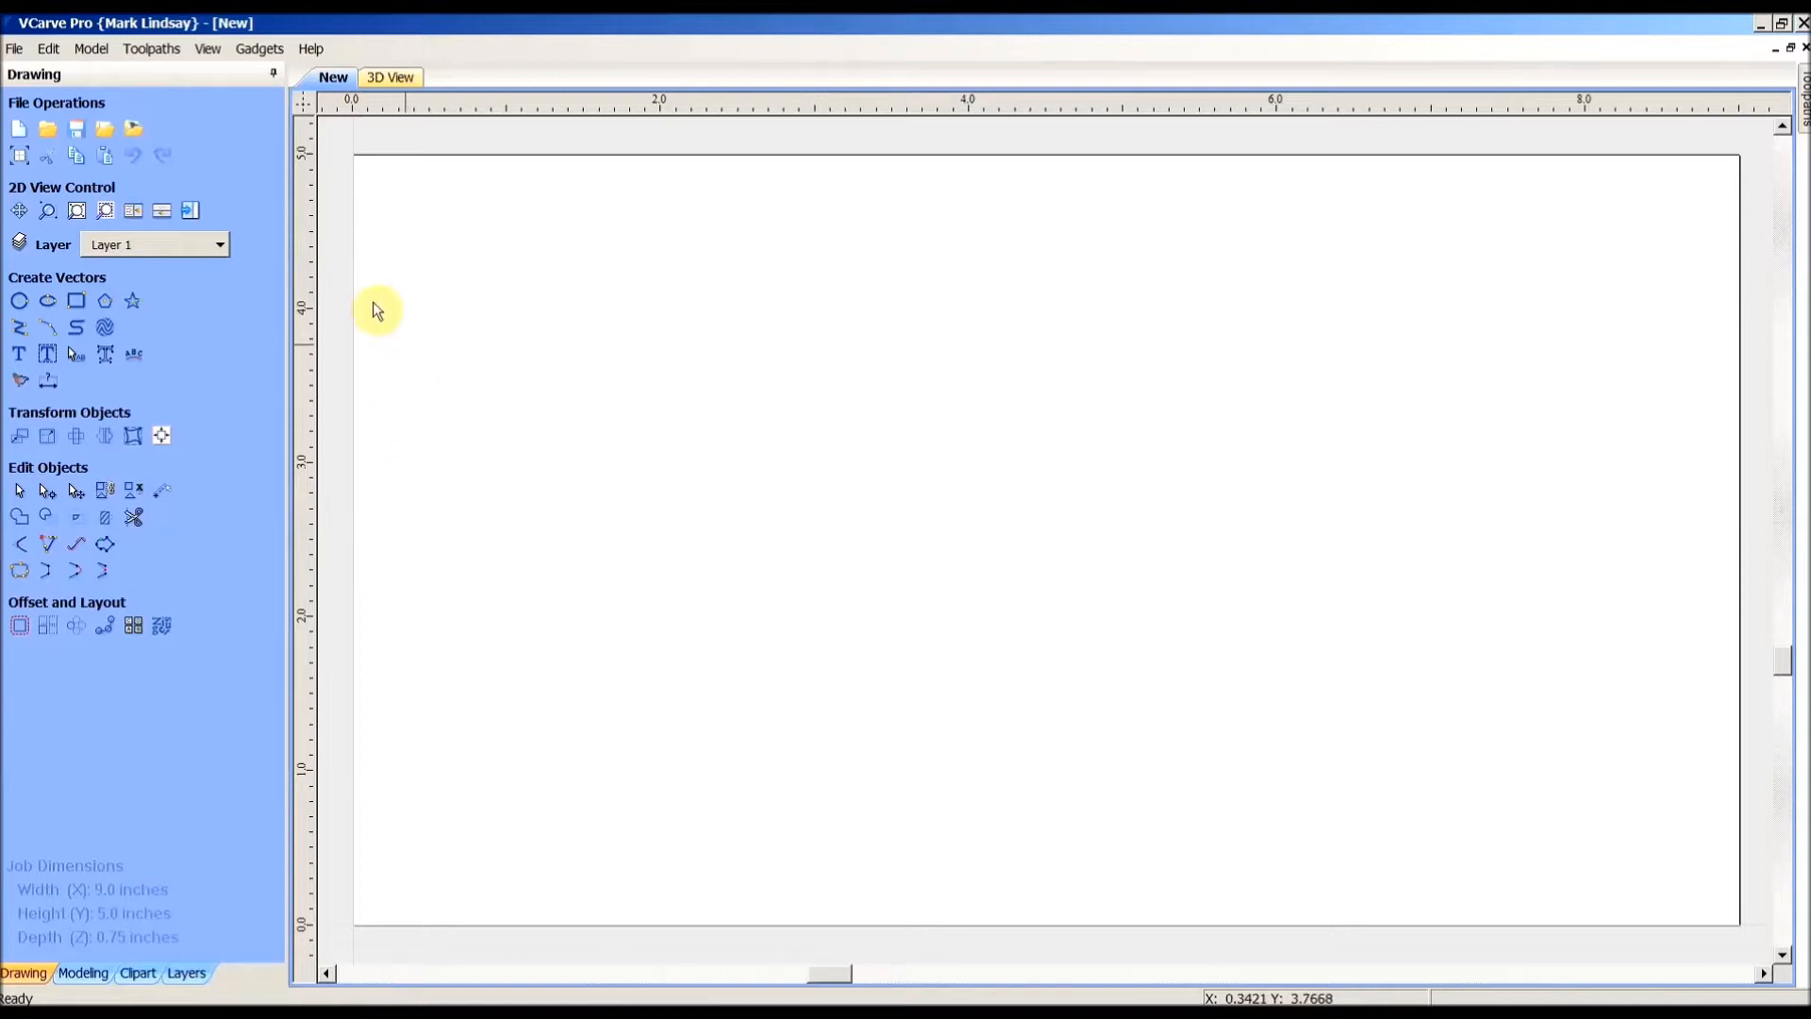
Step: Import the vectors from NONAME_0.dxf in the Demo Files folder into the job
click(13, 49)
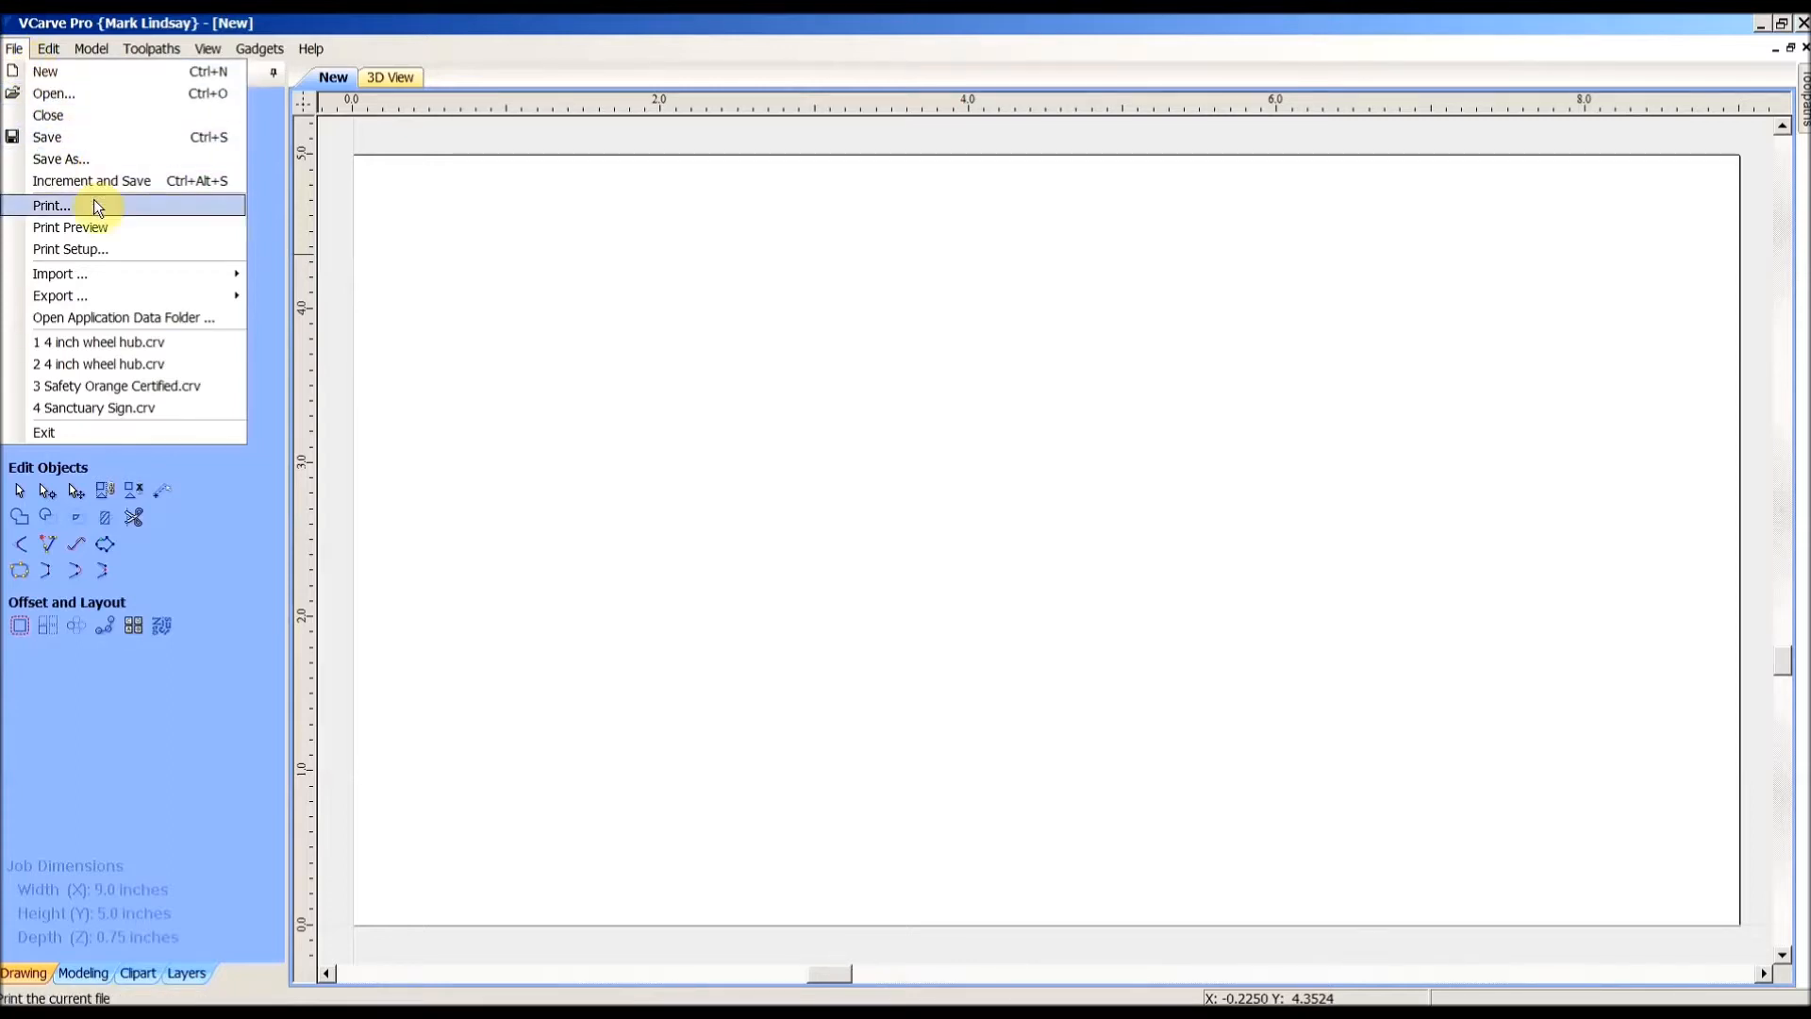
mouse_move(144, 286)
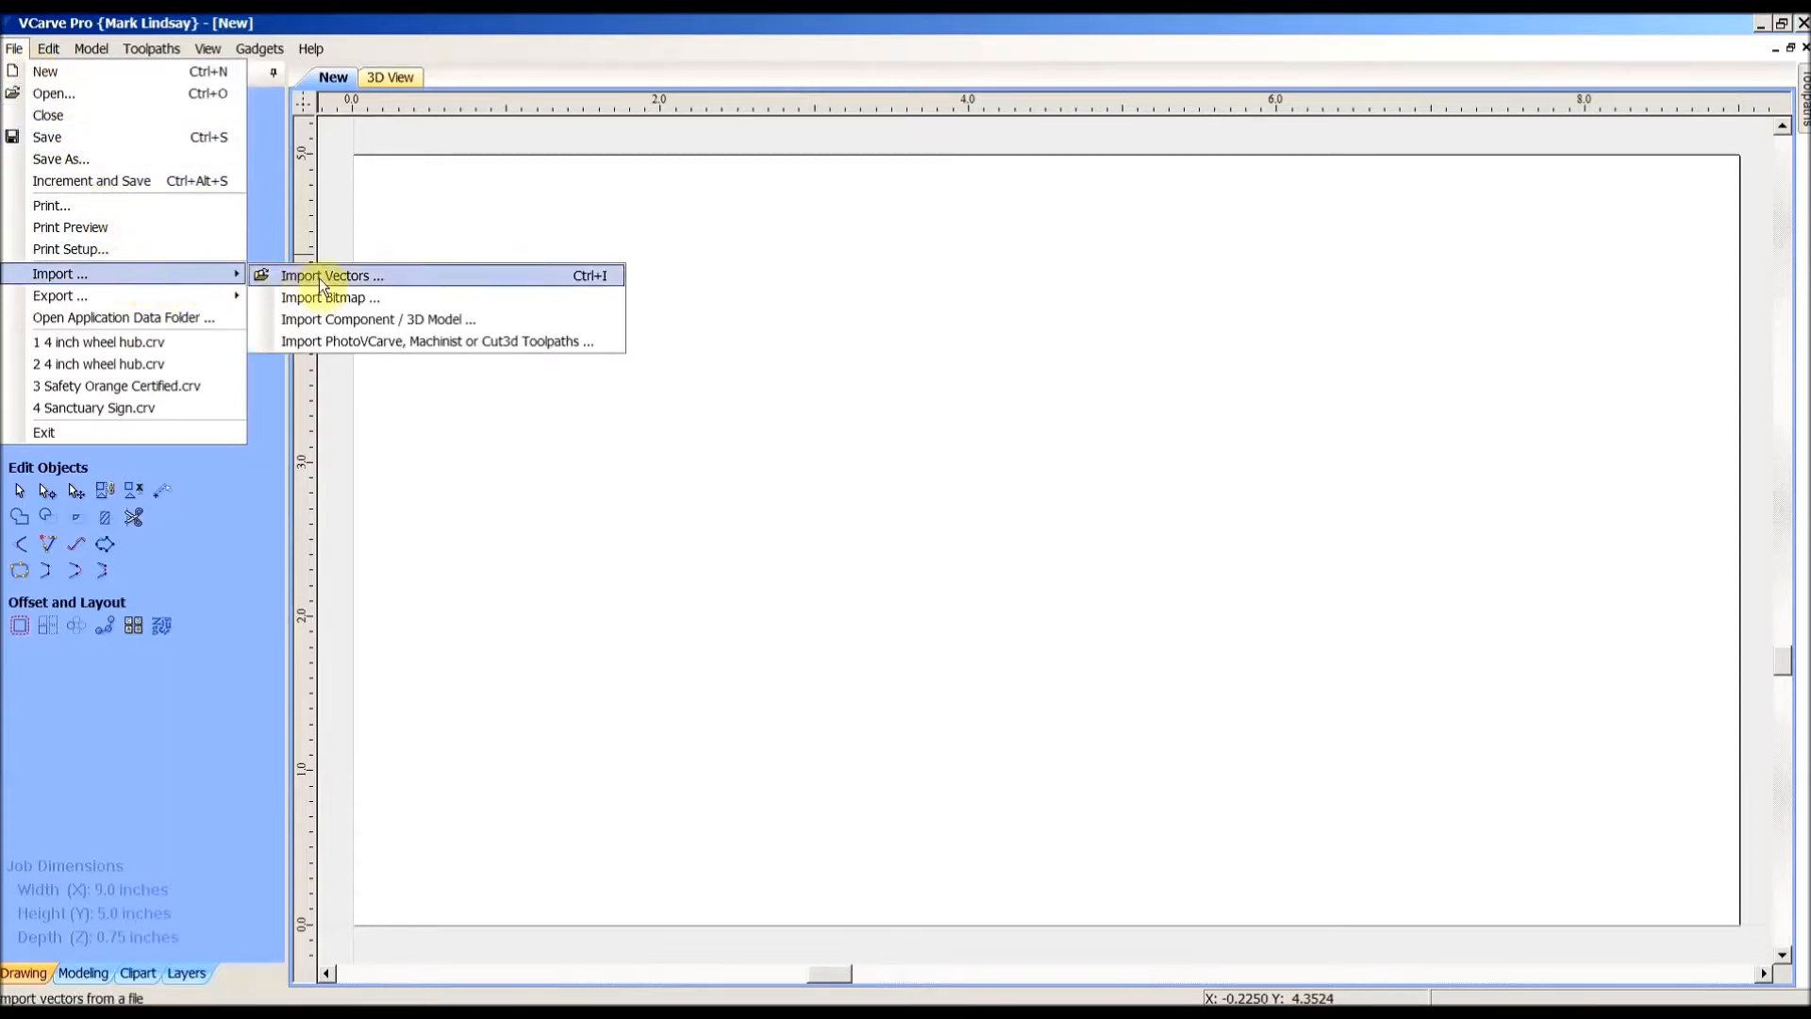
click(368, 277)
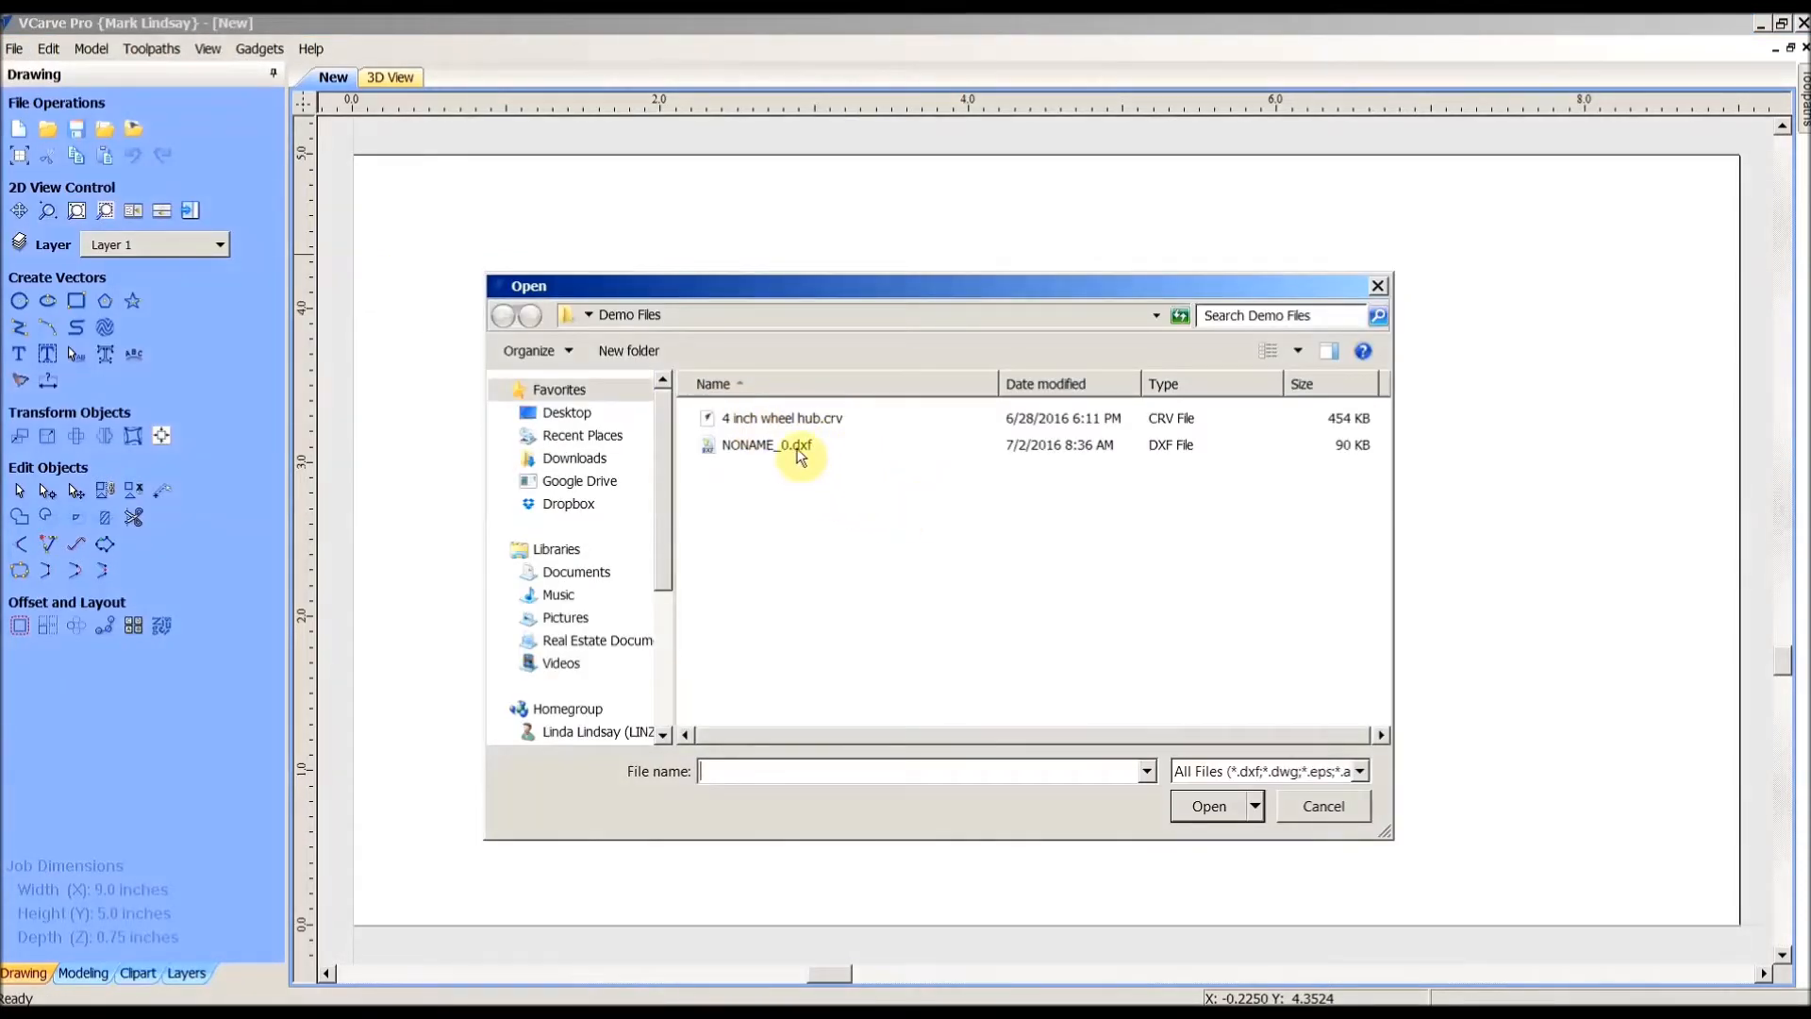
double_click(757, 457)
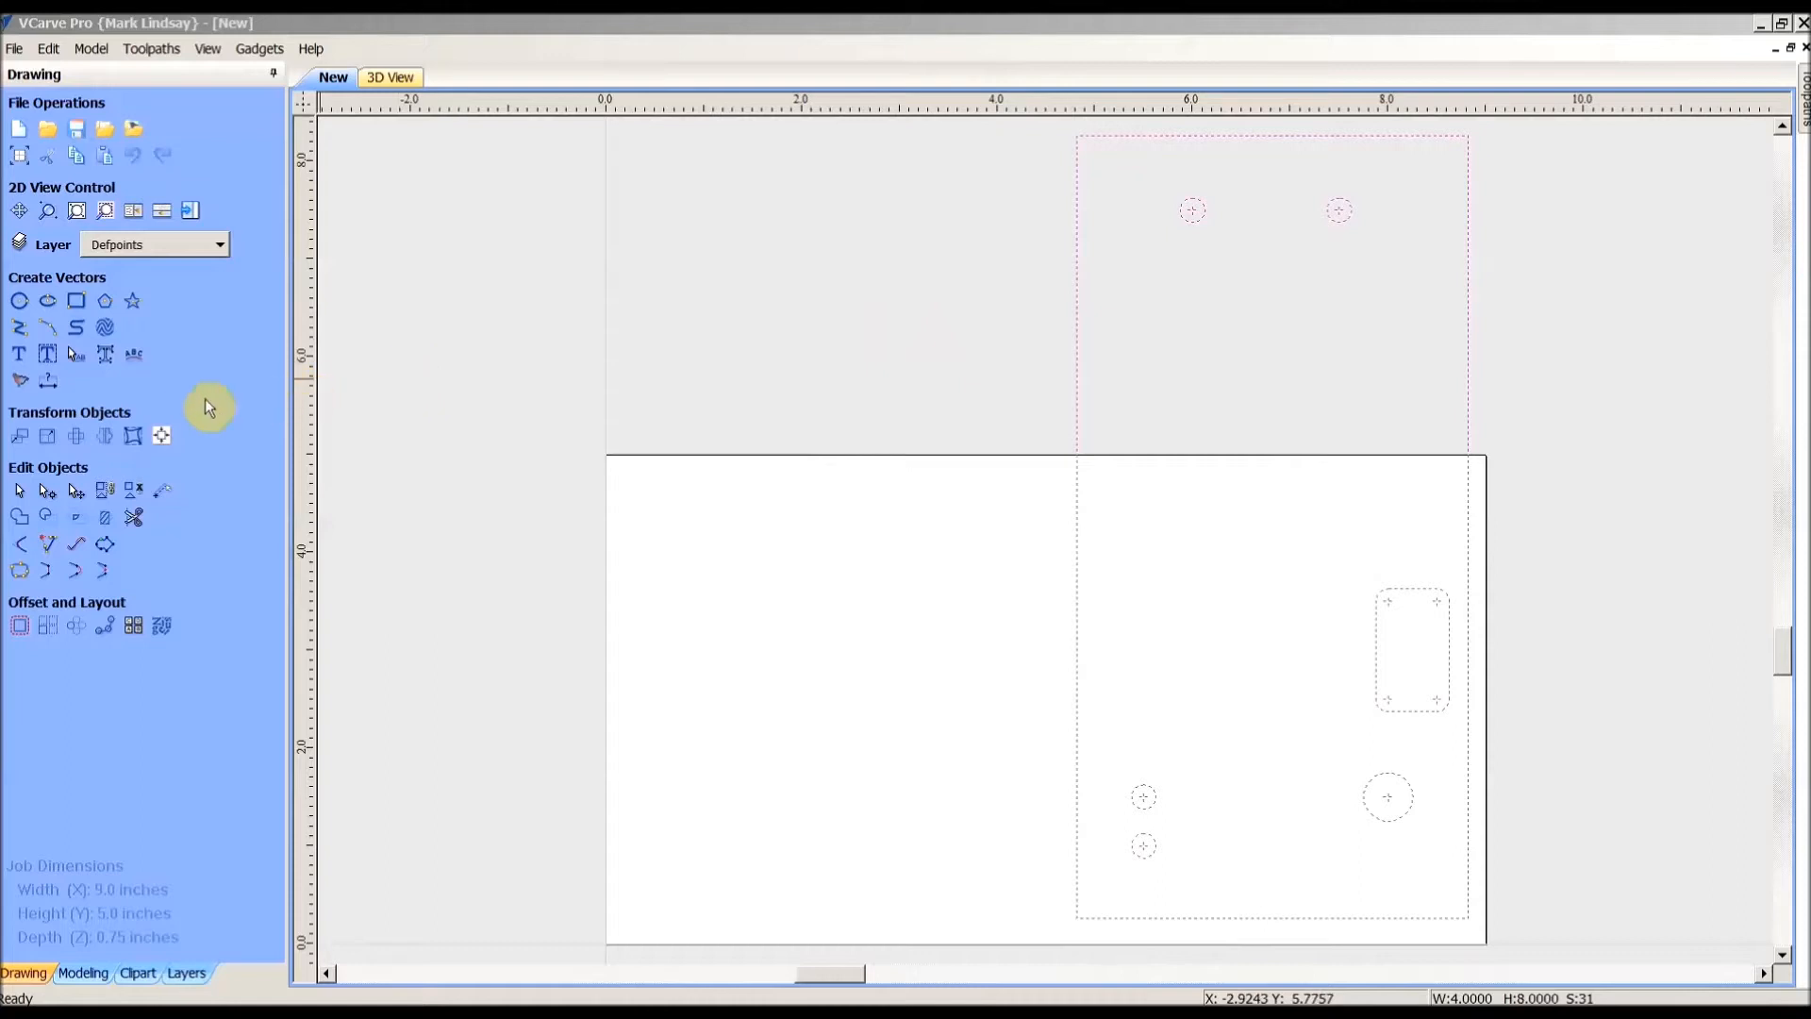
Step: Rotate the imported vectors by 90 degrees about their center
click(76, 436)
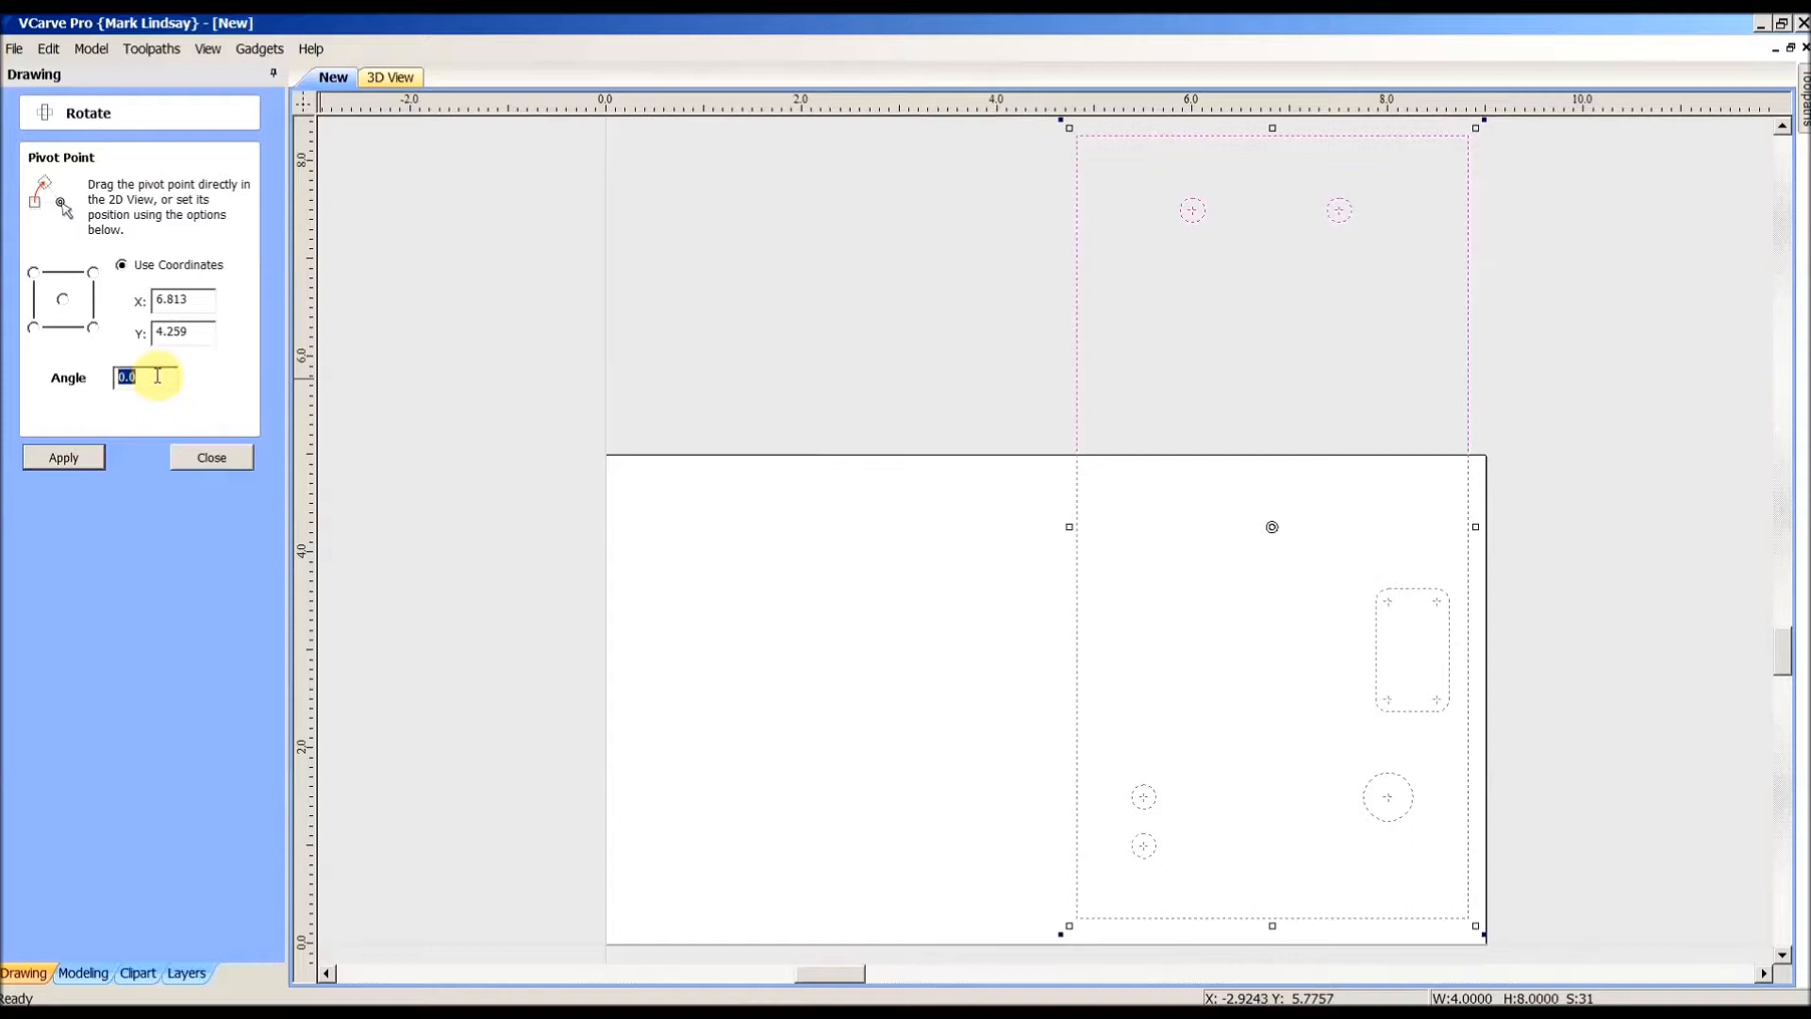
text(90)
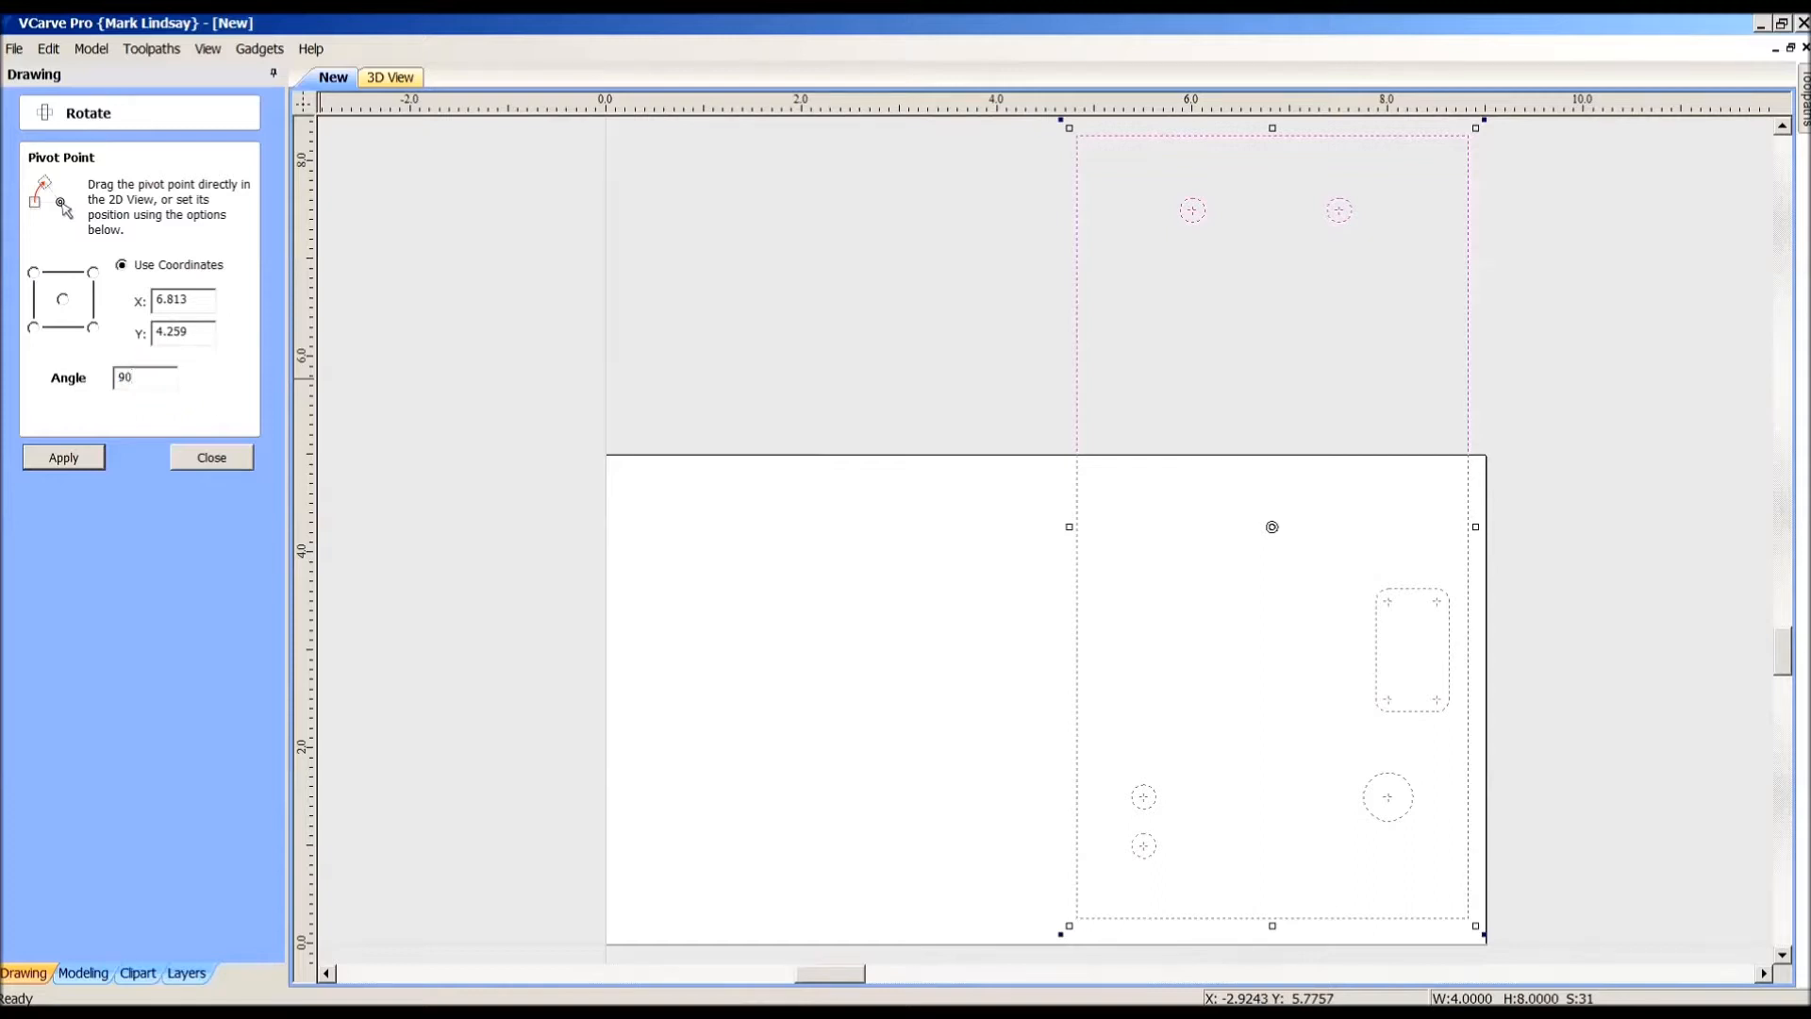
click(66, 459)
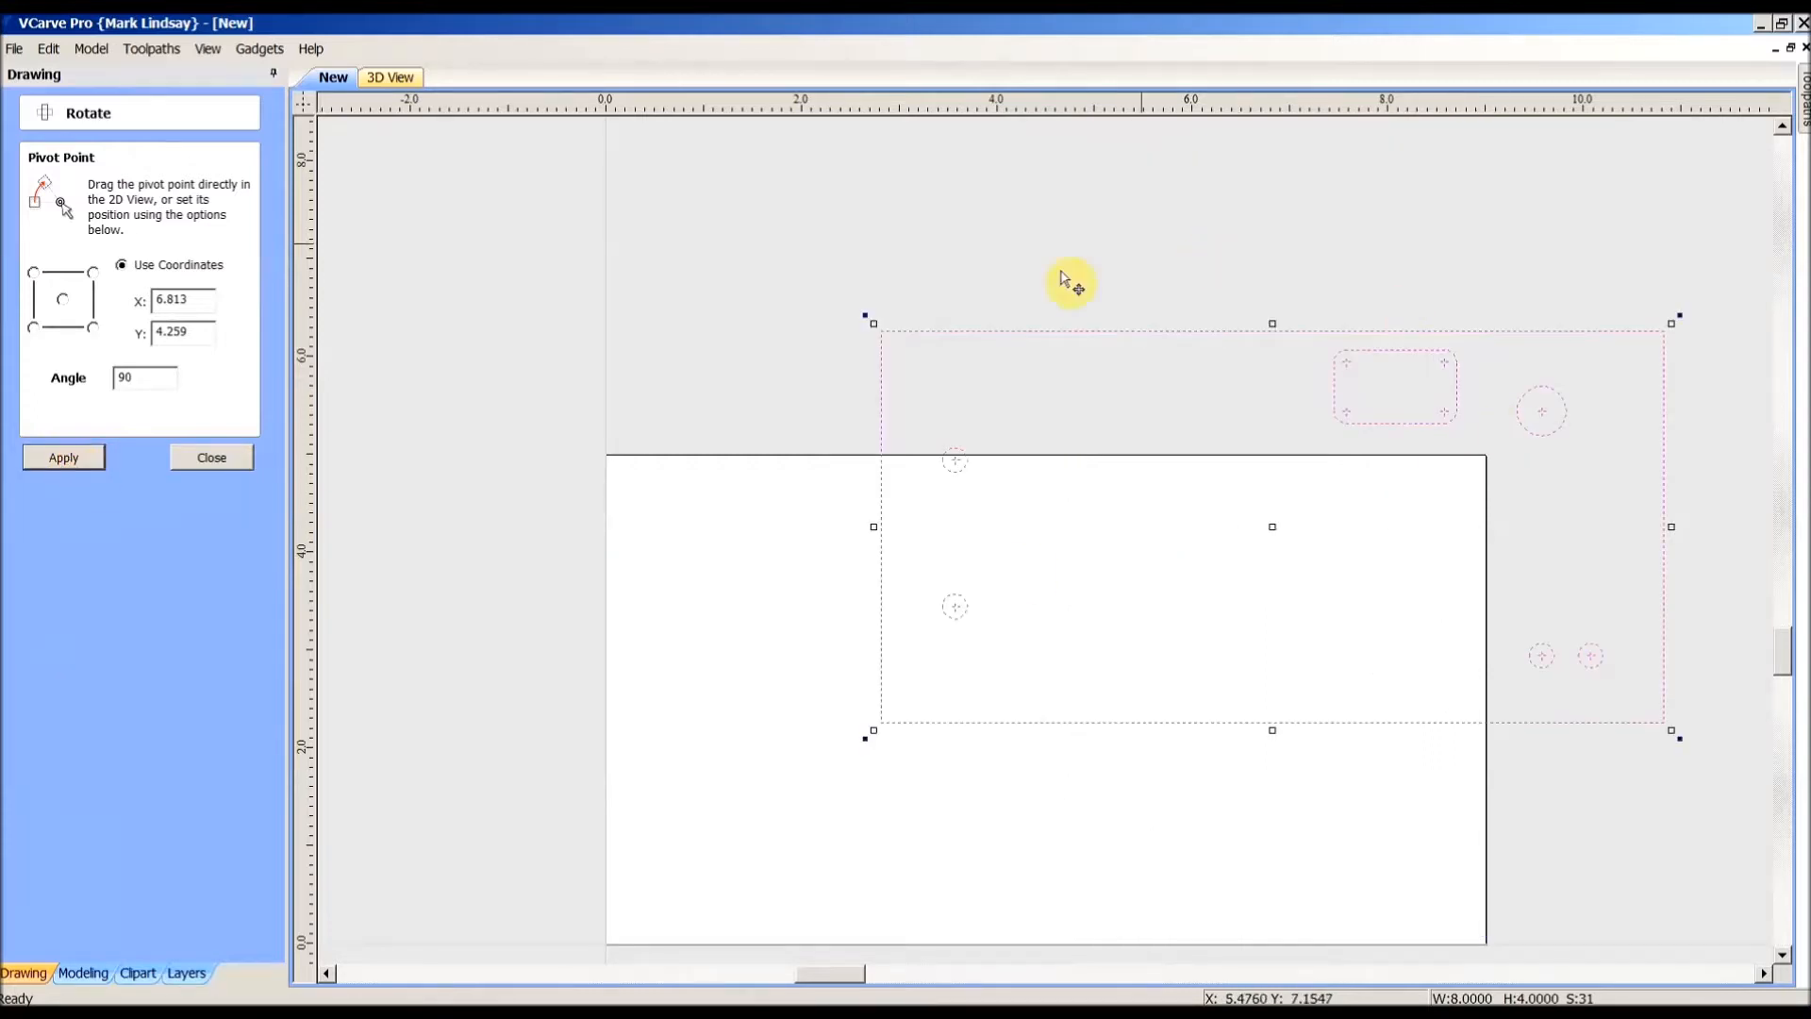
click(224, 458)
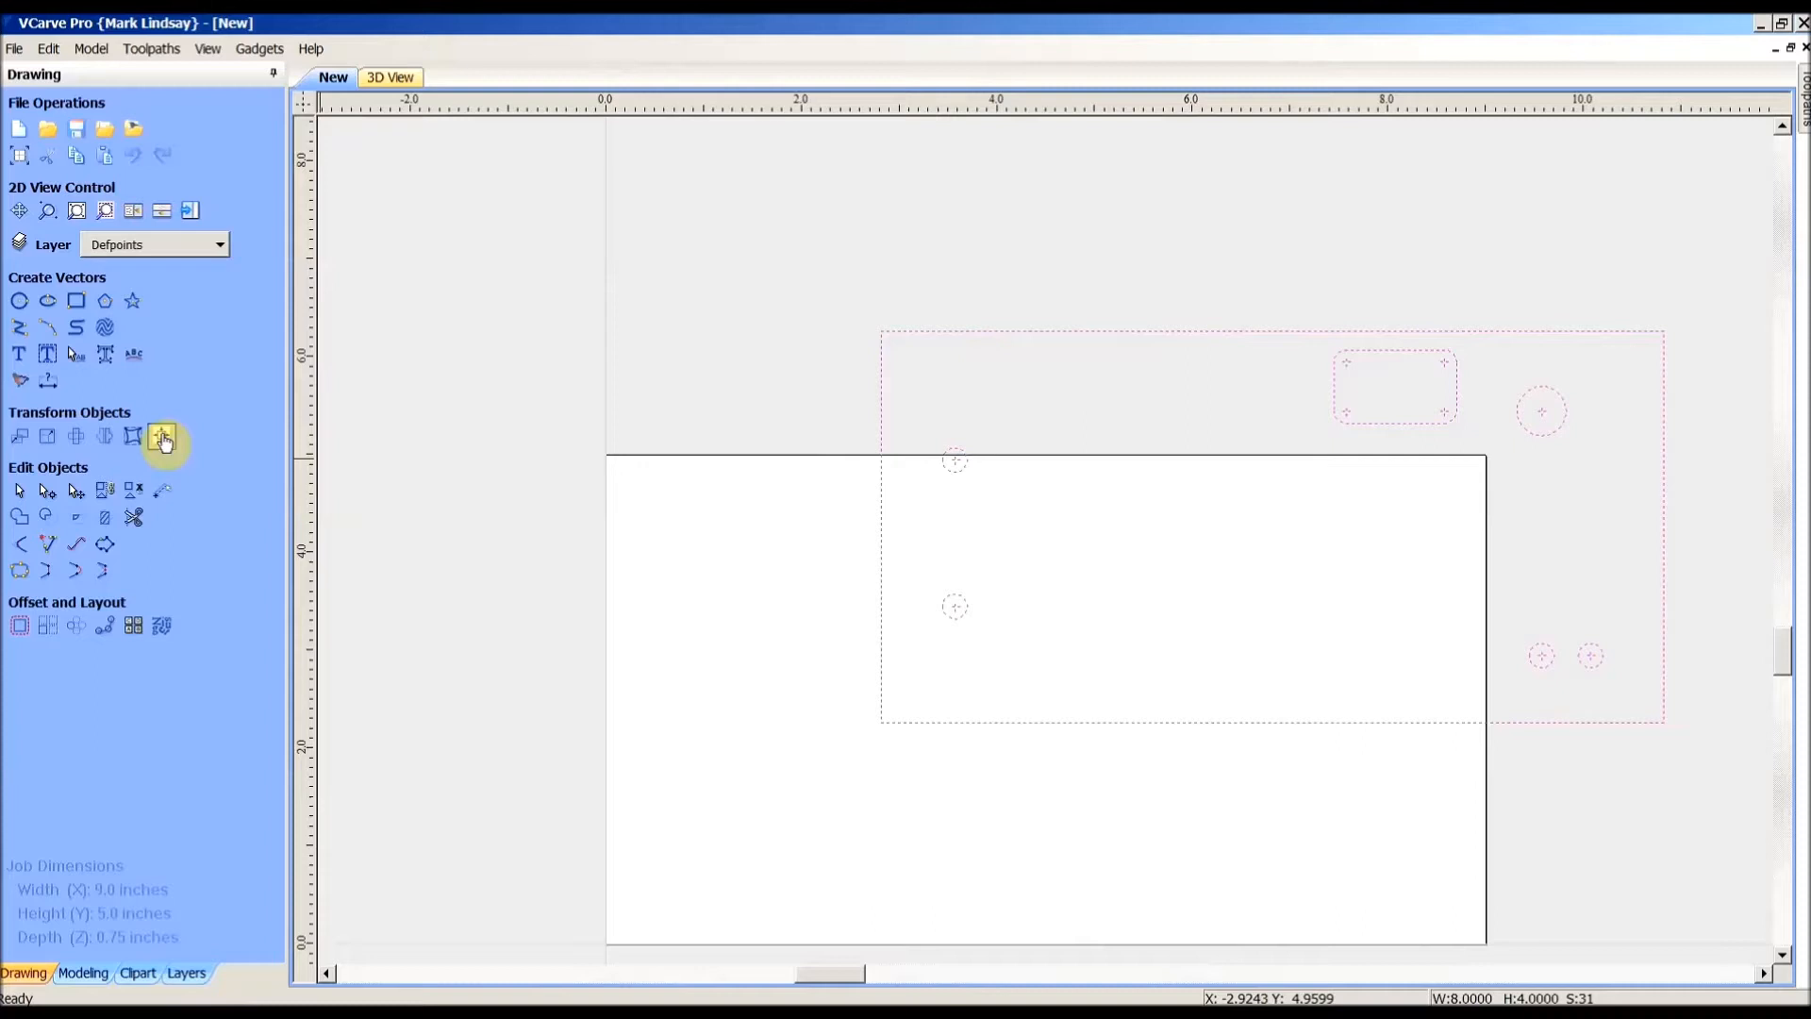
Step: Center the rotated vectors on the material both horizontally and vertically, and deselect them
click(162, 439)
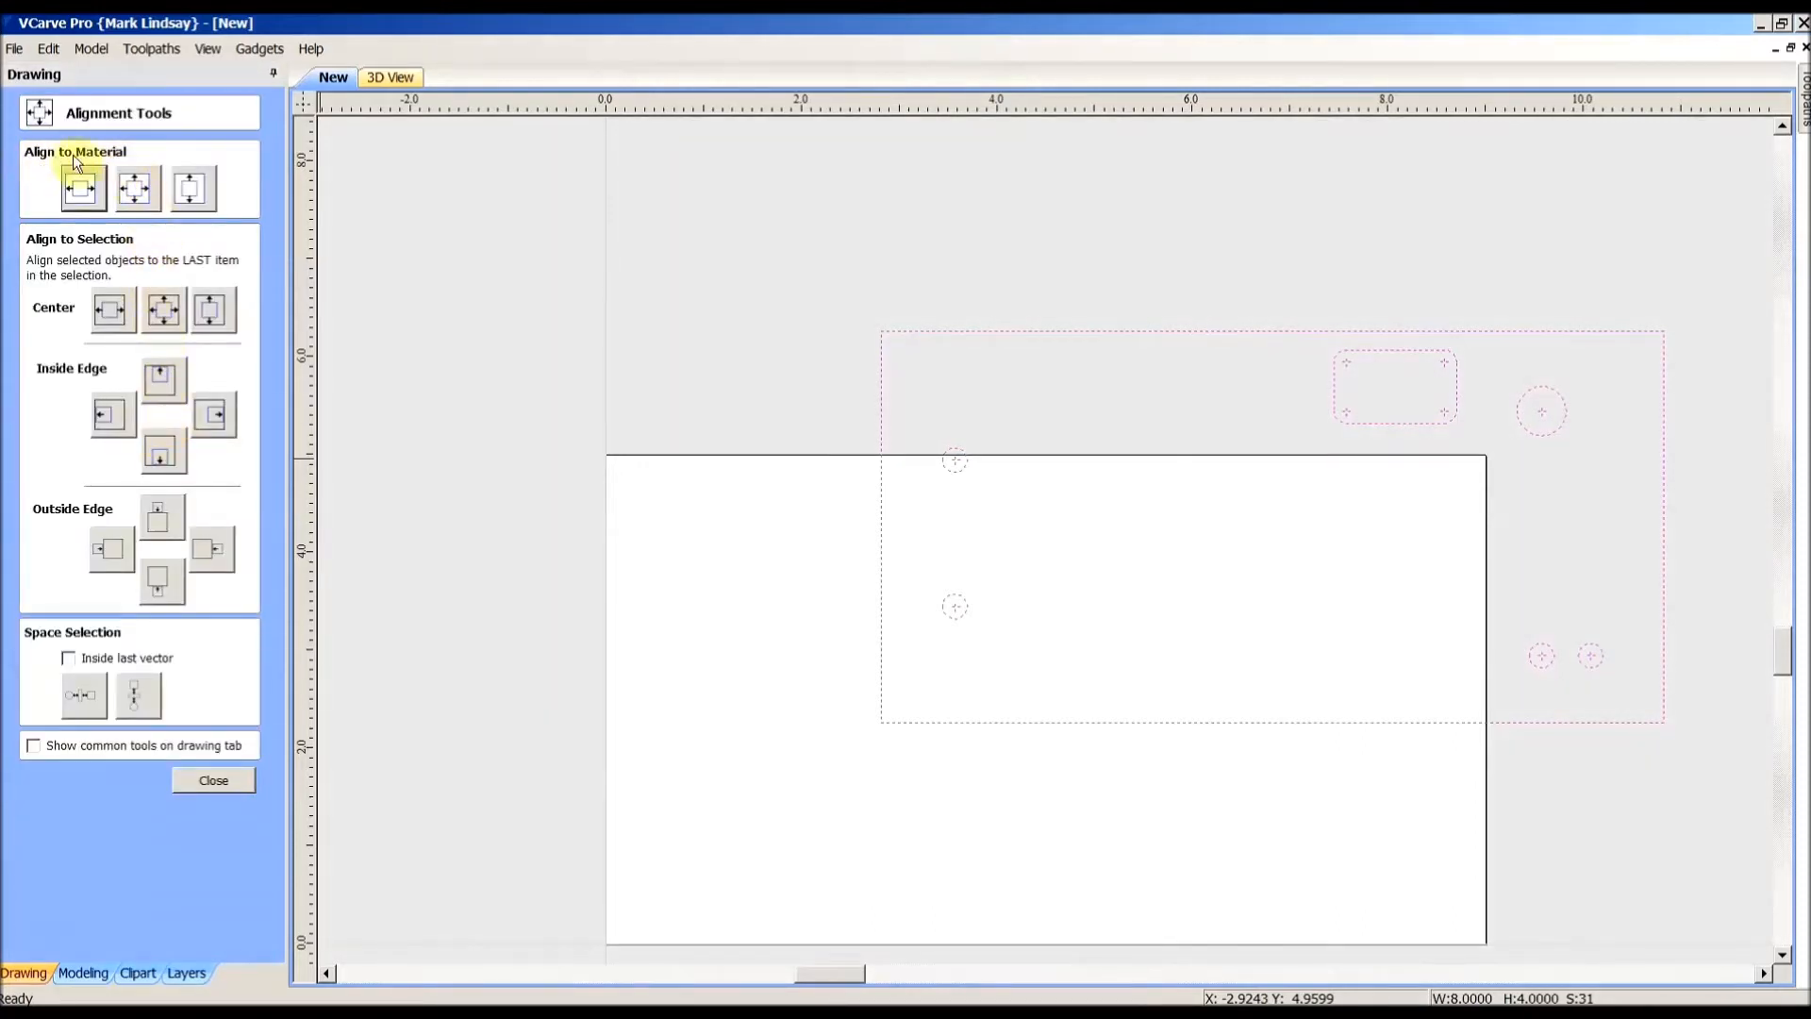
click(137, 191)
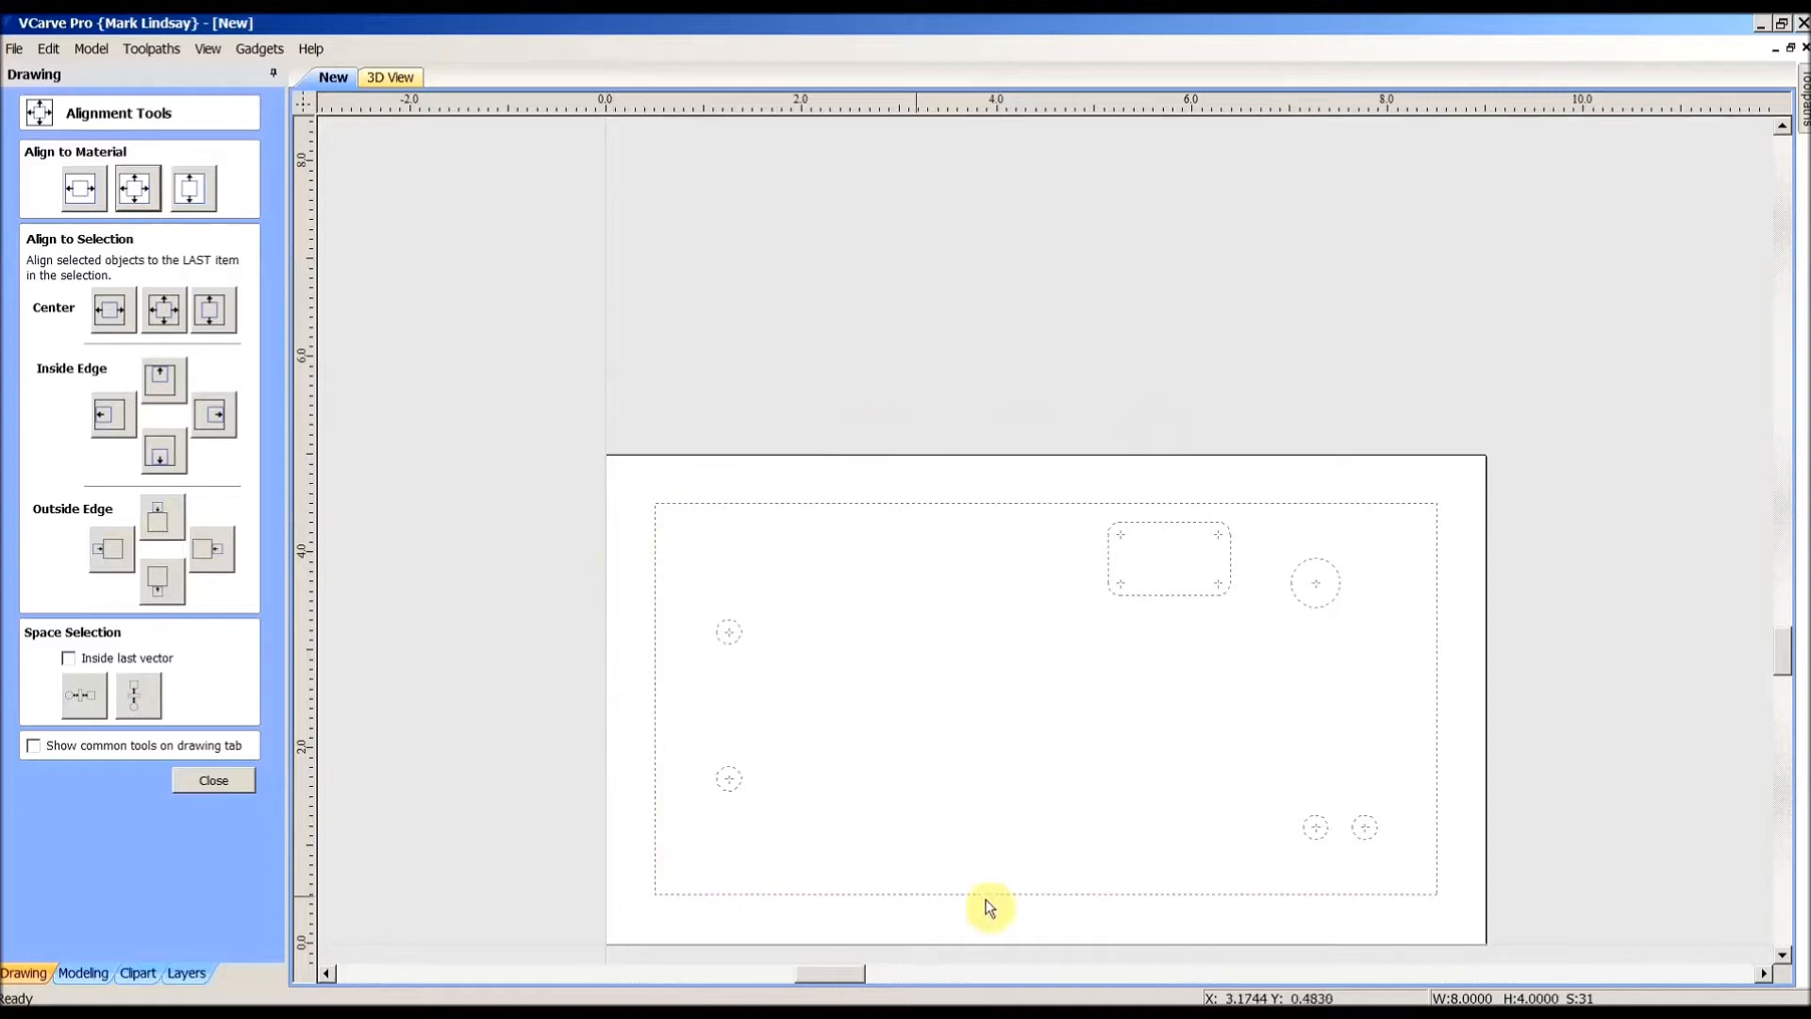
click(211, 780)
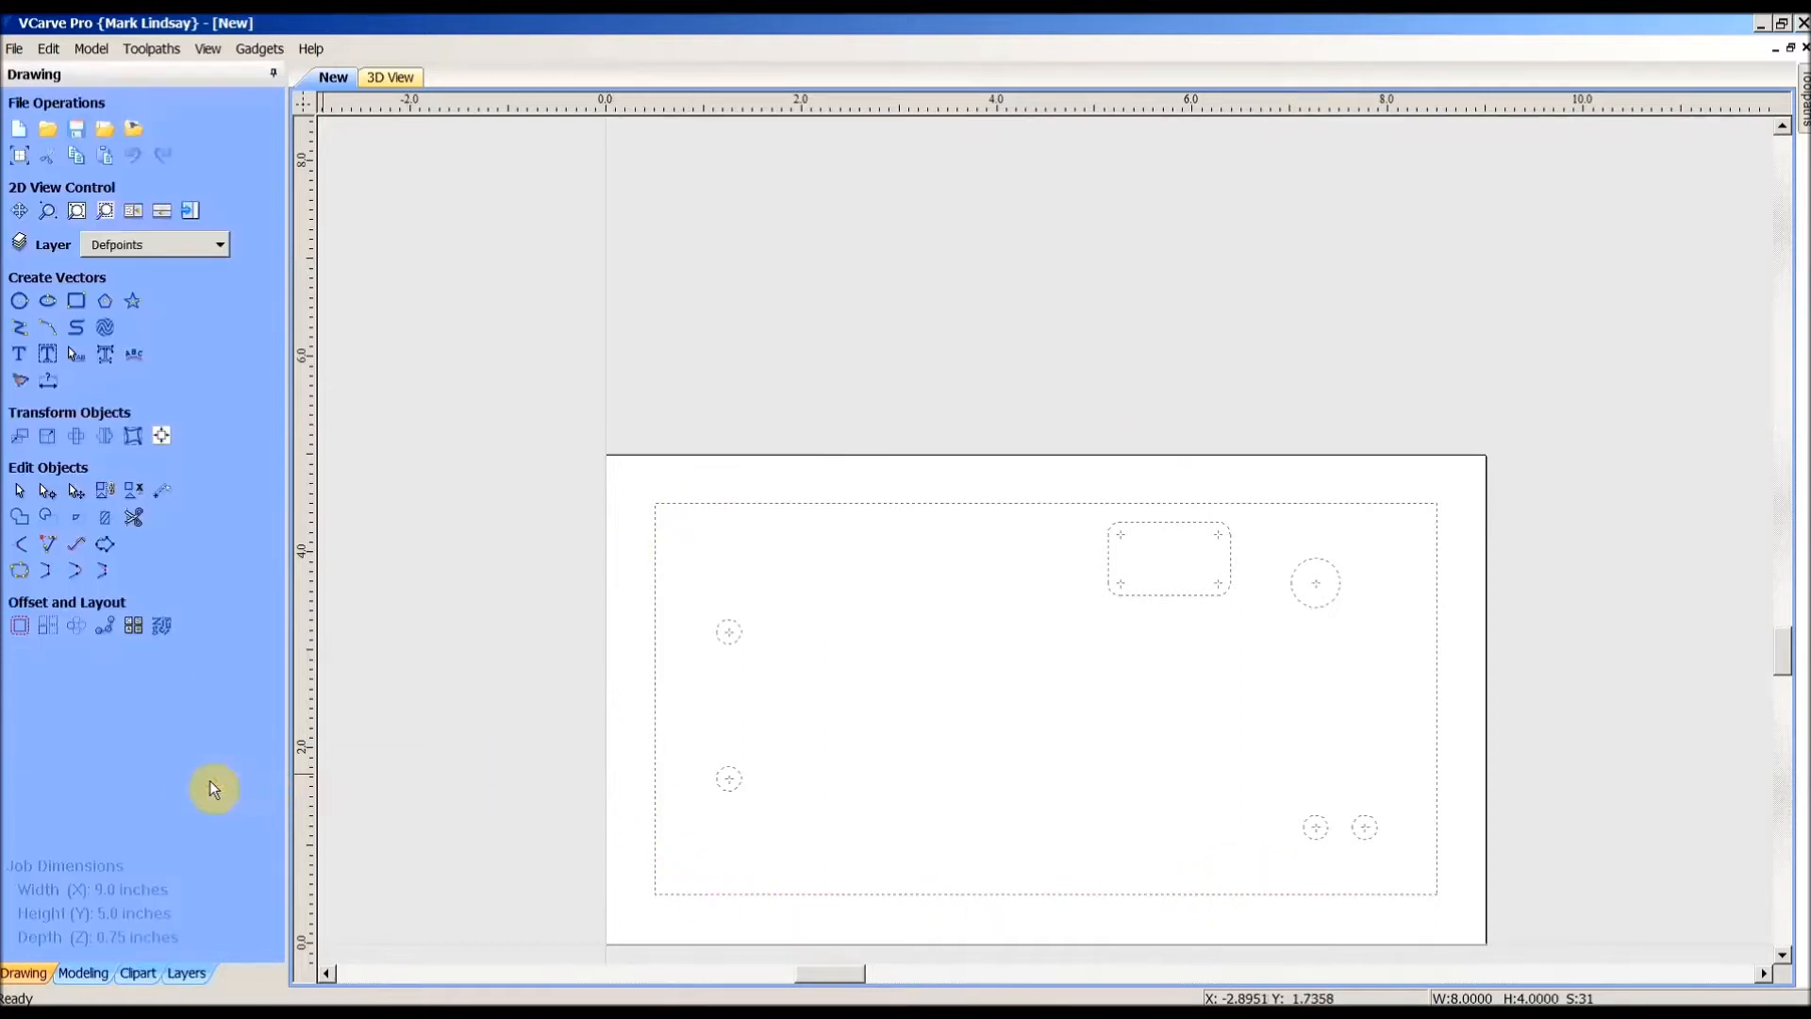
scroll(1593, 567, down, 1)
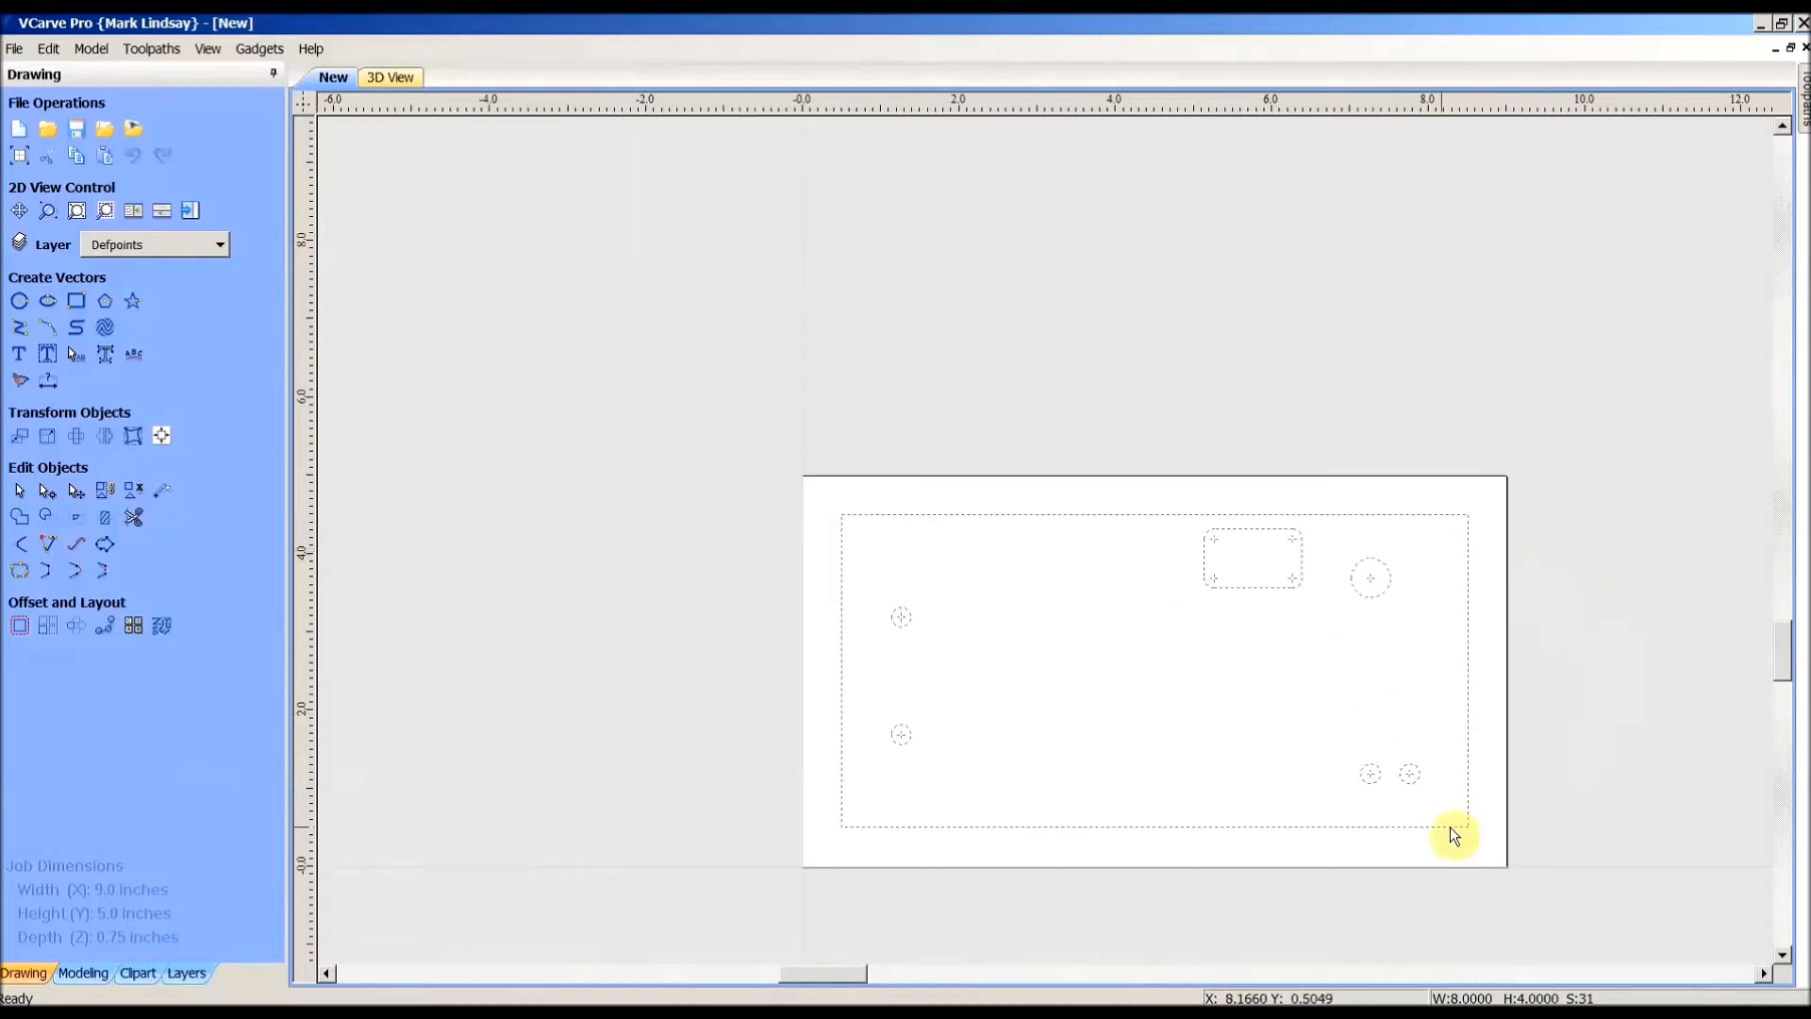
scroll(1611, 880, up, 1)
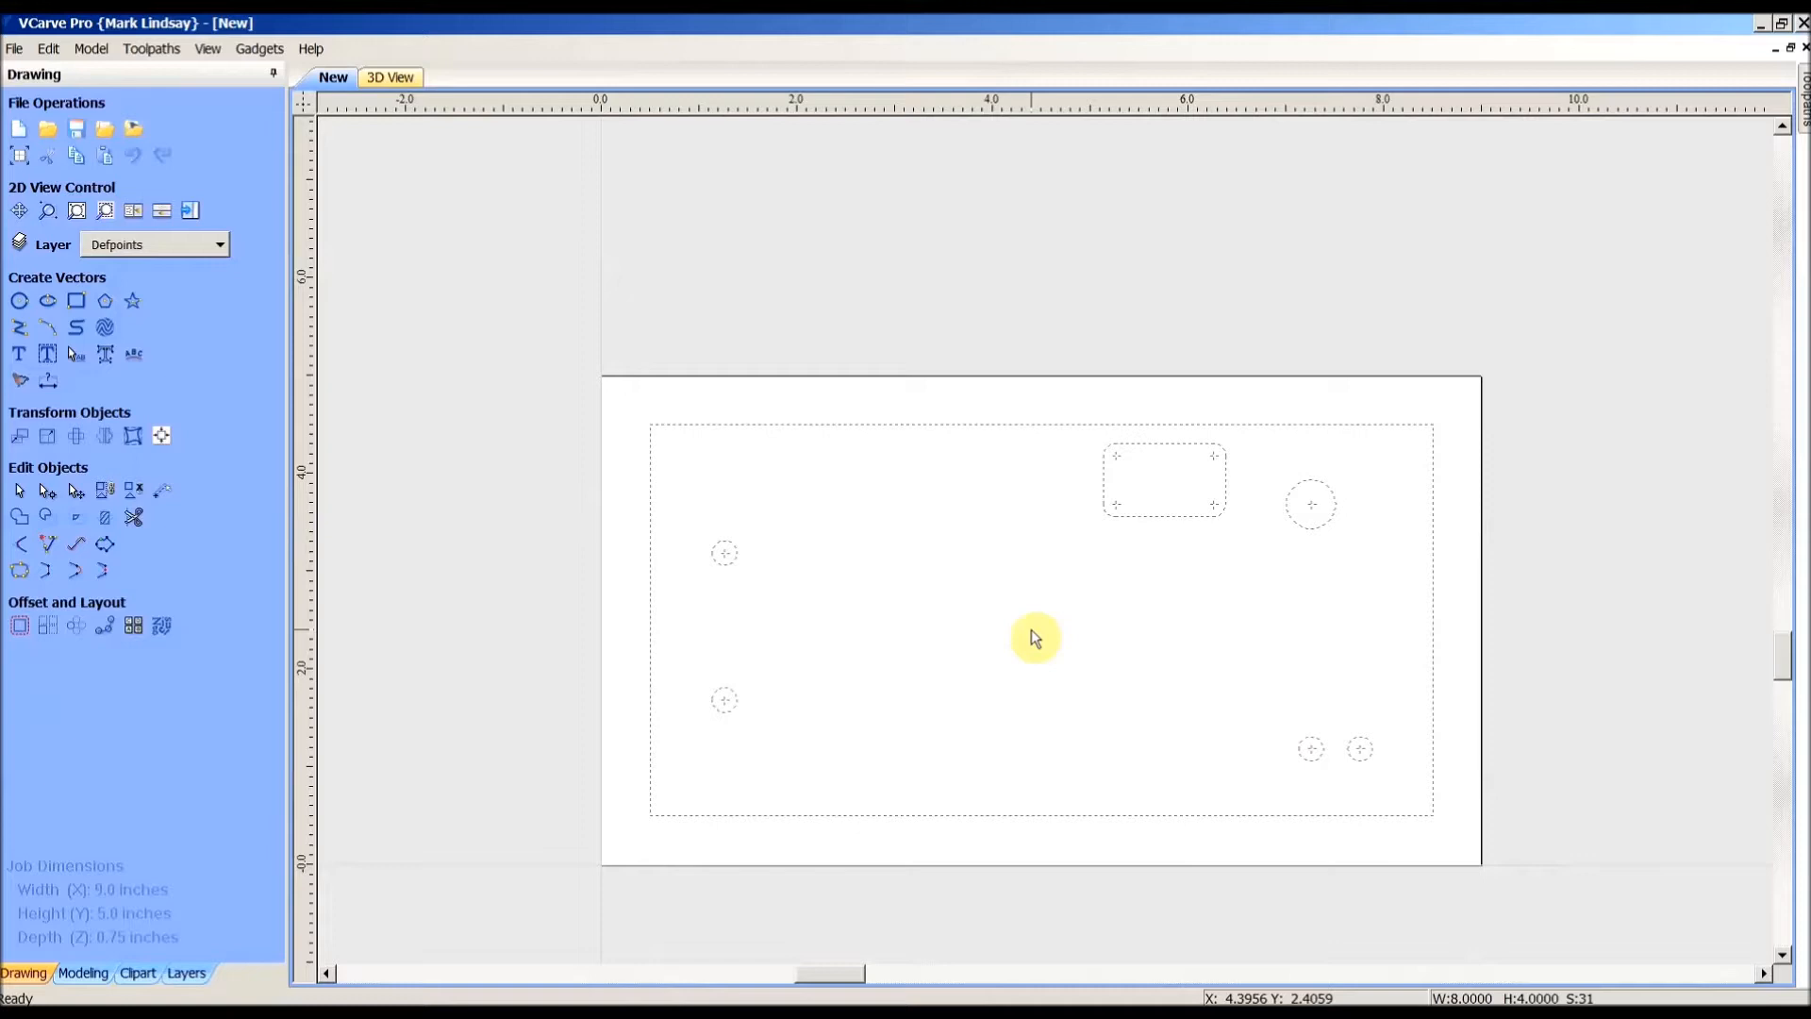
click(1034, 638)
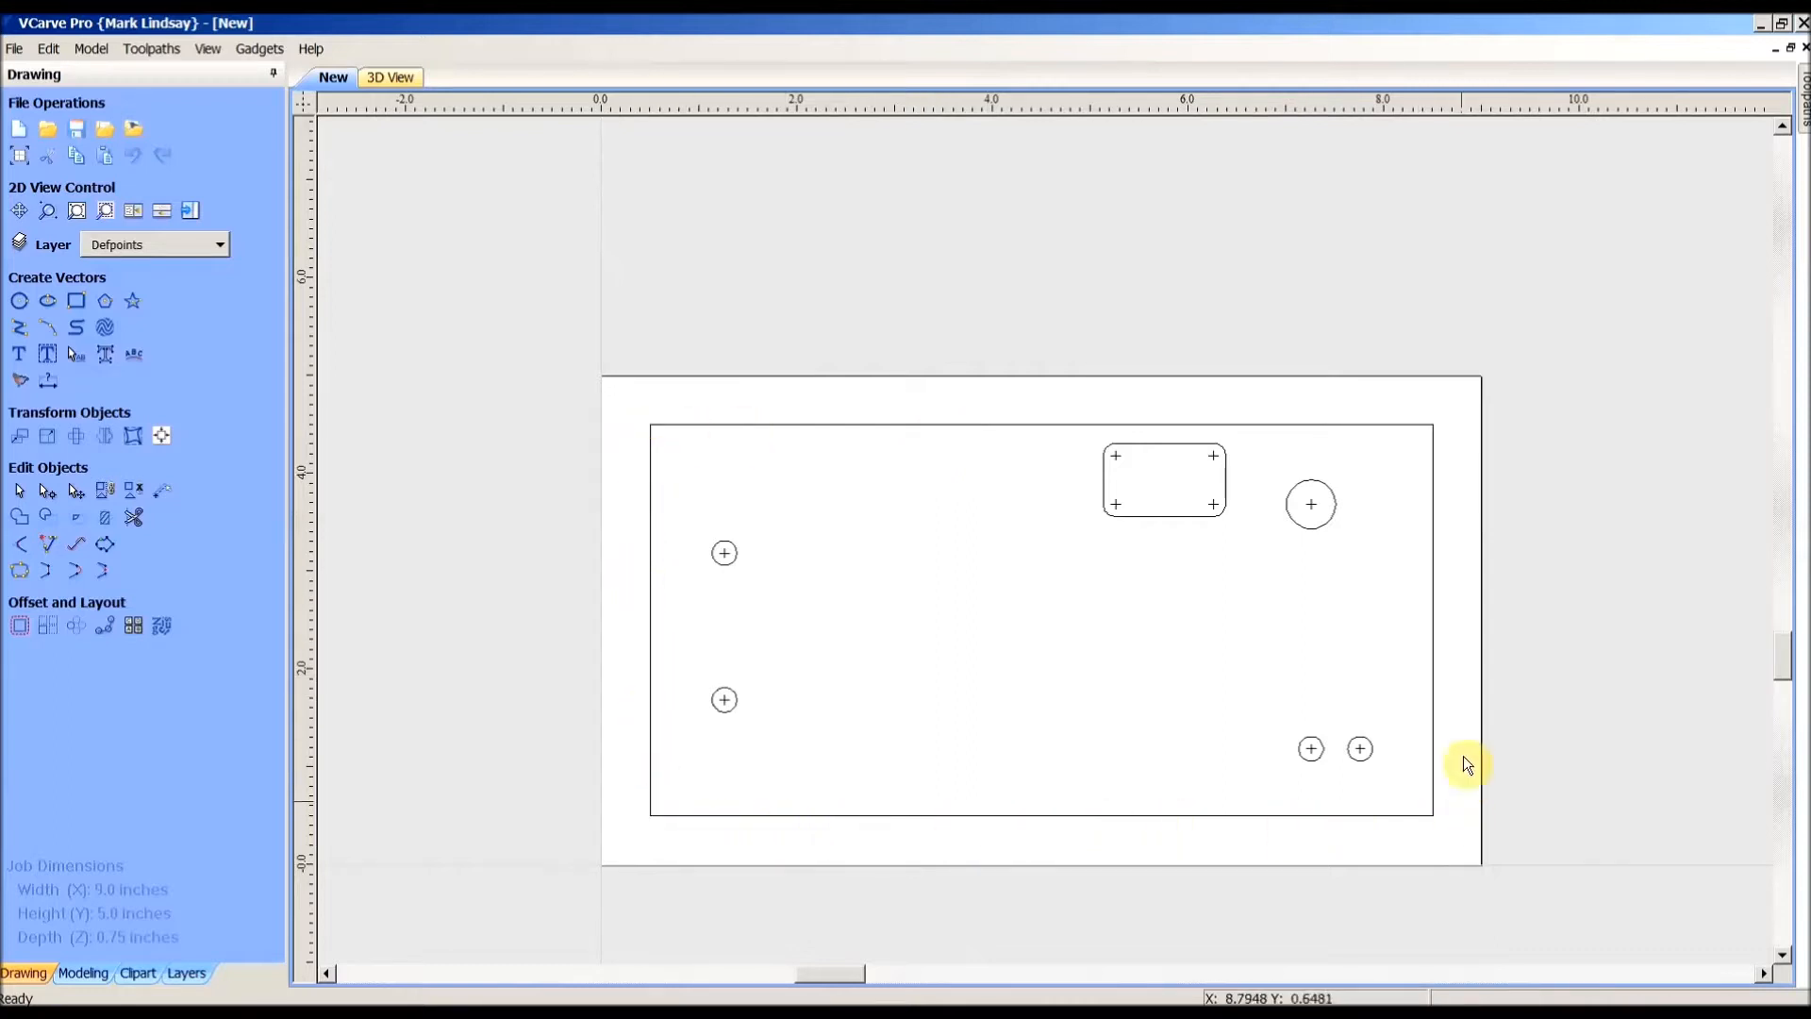
Step: Select the outer rectangle and each circle in turn to check whether each is a single vector
click(907, 425)
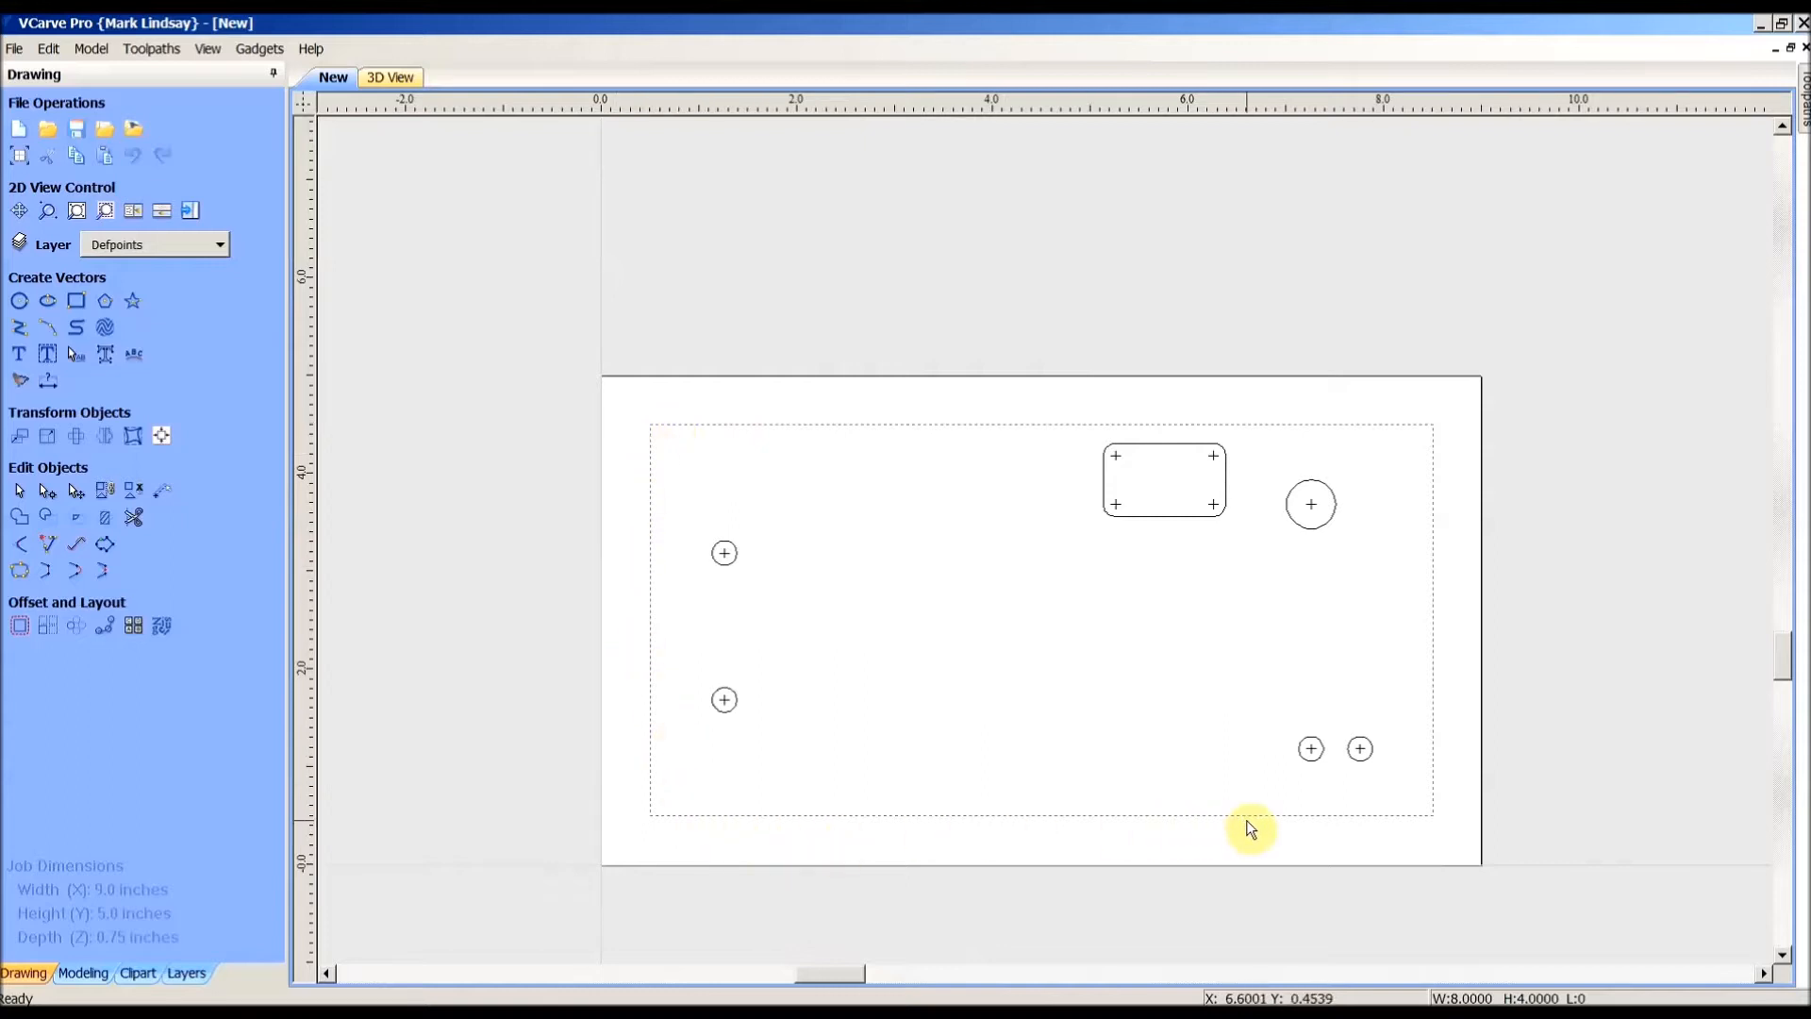
click(1140, 689)
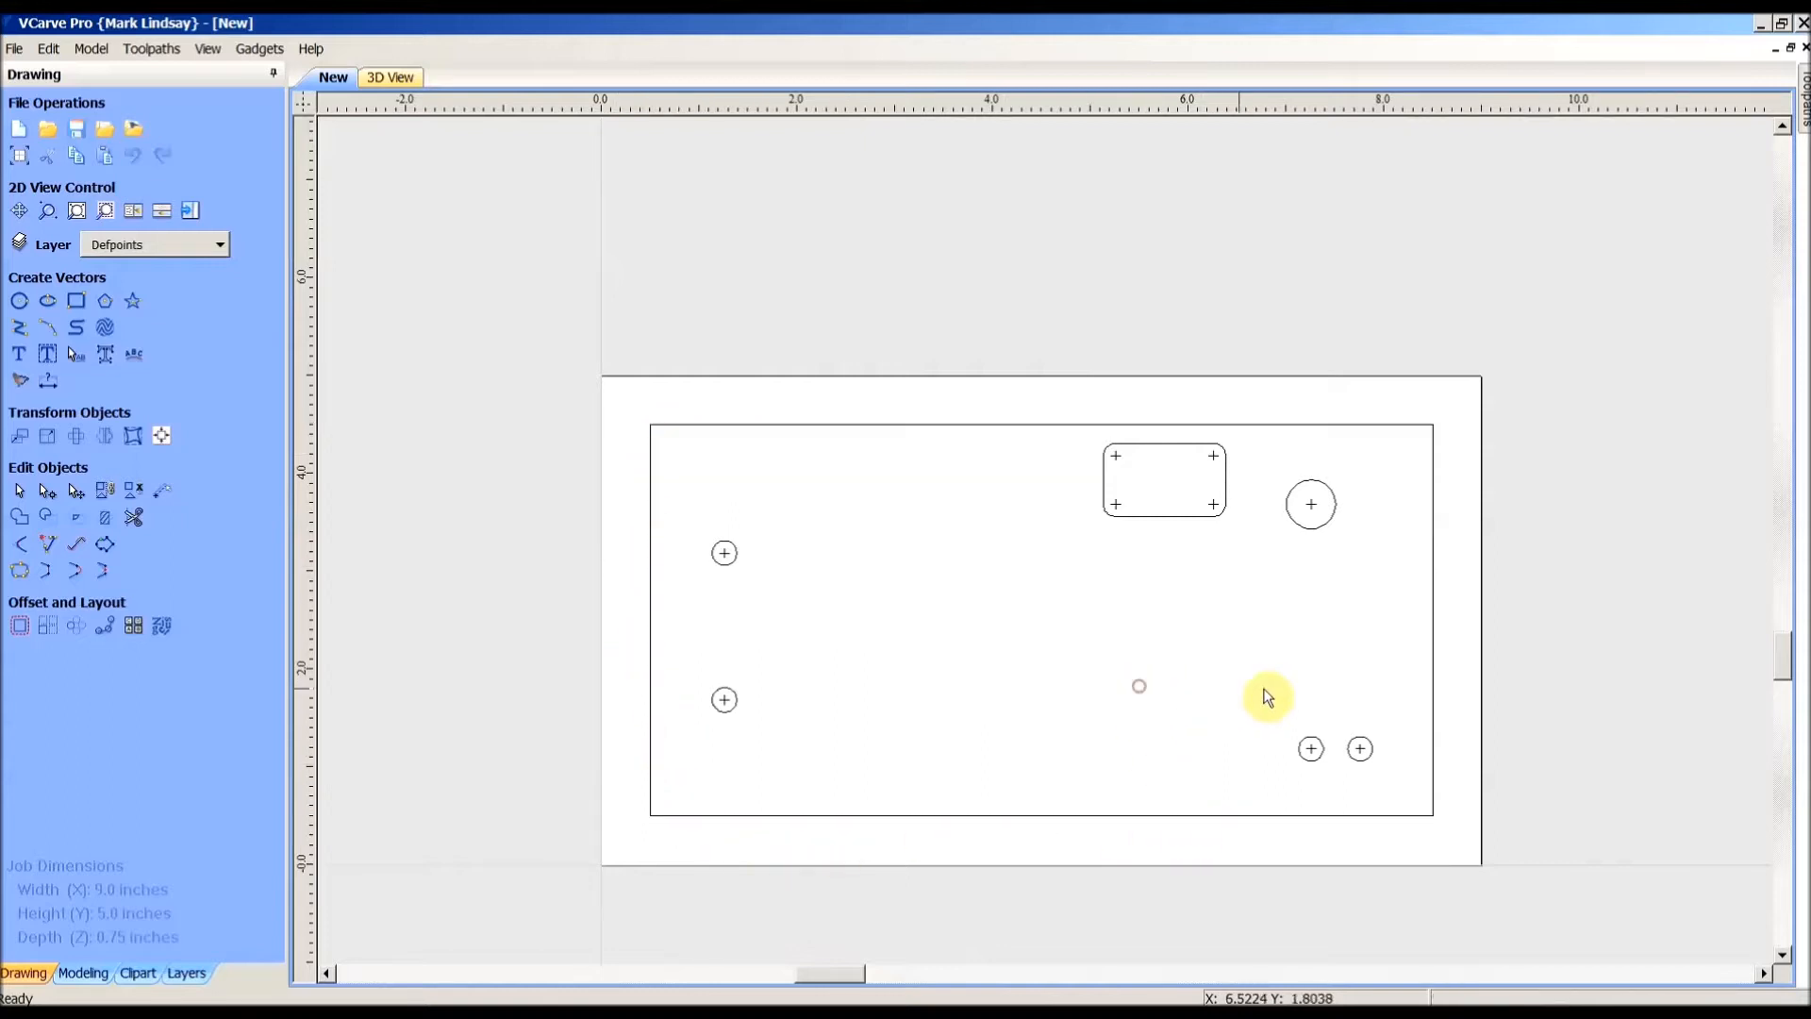
click(1311, 529)
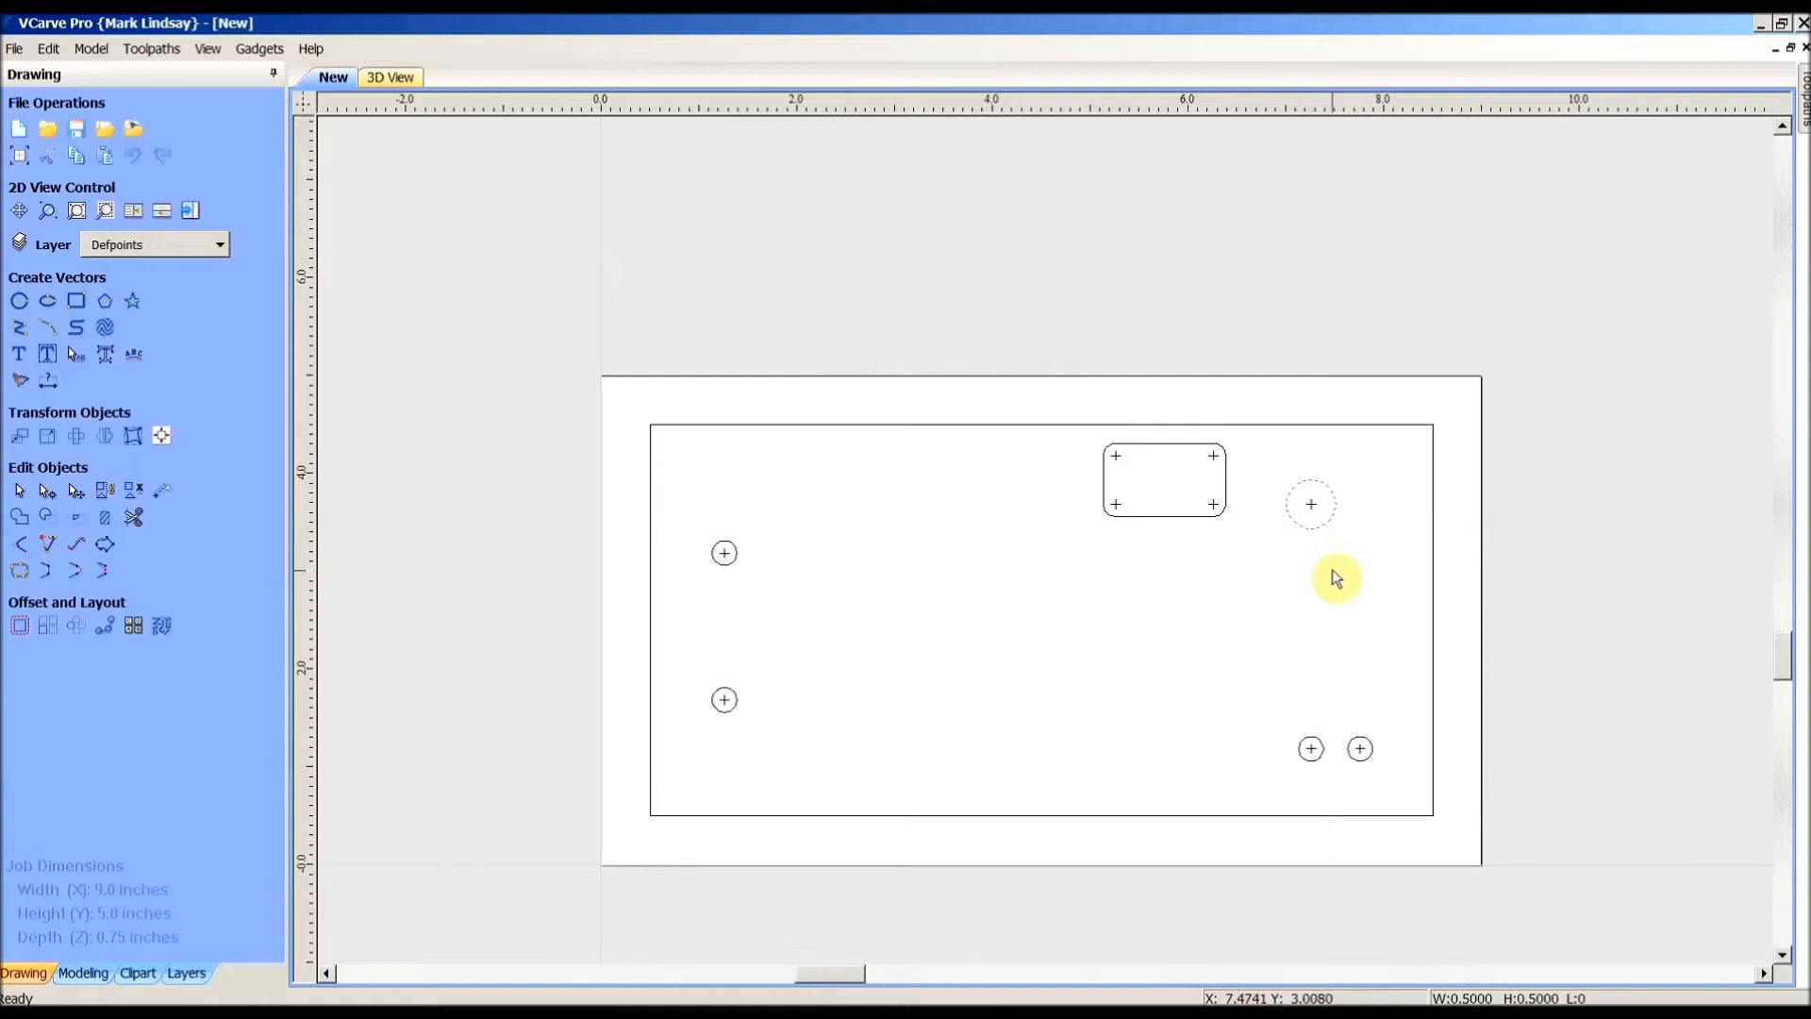
click(1366, 758)
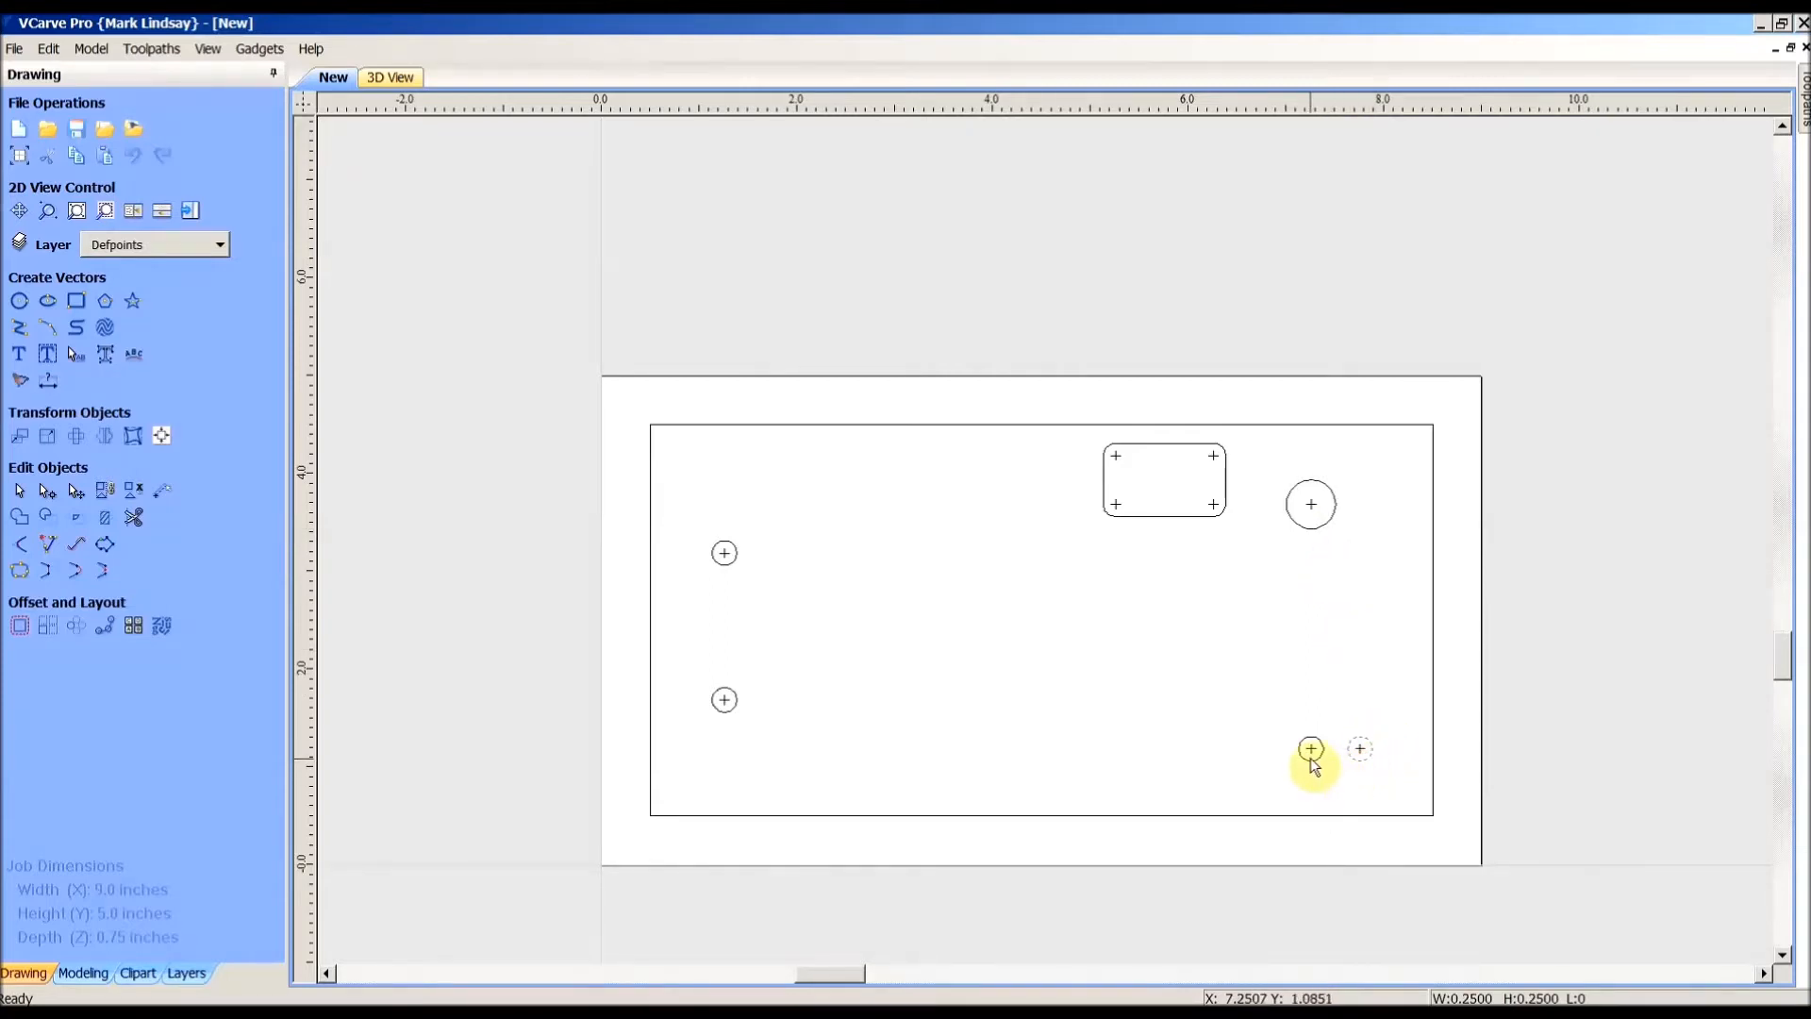
click(1311, 760)
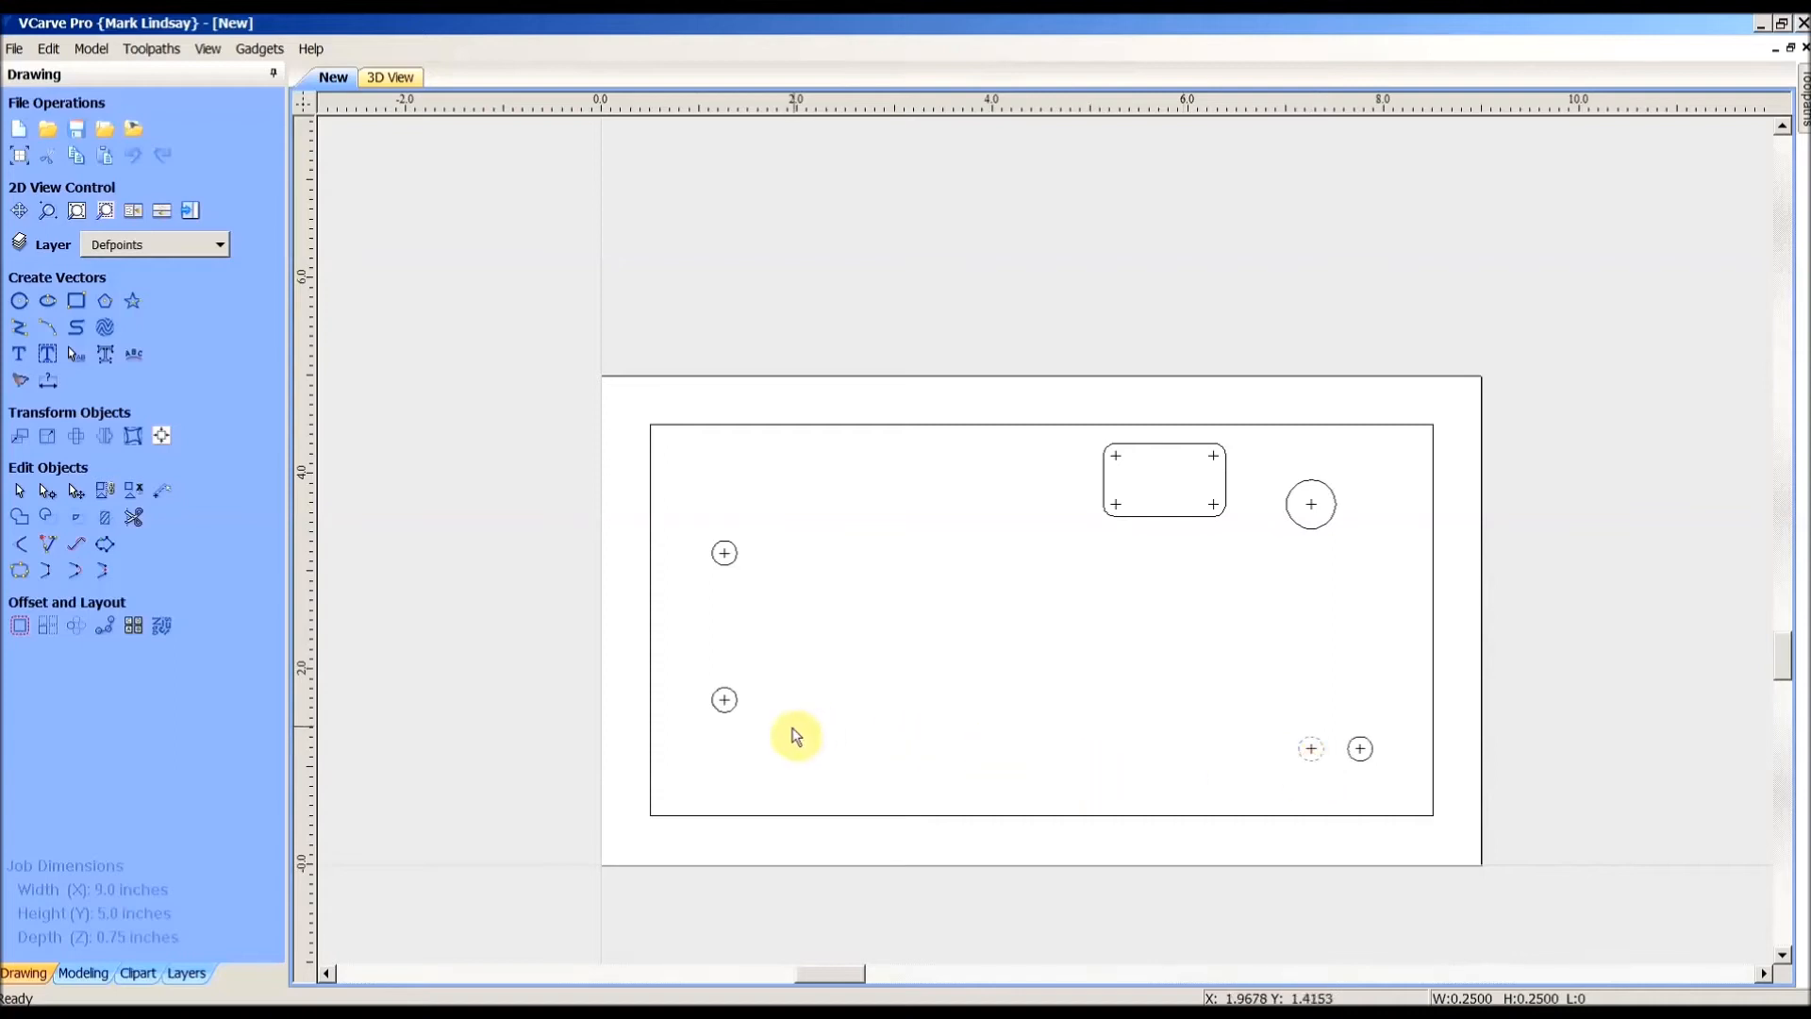
click(733, 709)
click(732, 561)
Step: Select individual edges and corners of the small rounded rectangle to check whether its outline is joined
click(1174, 516)
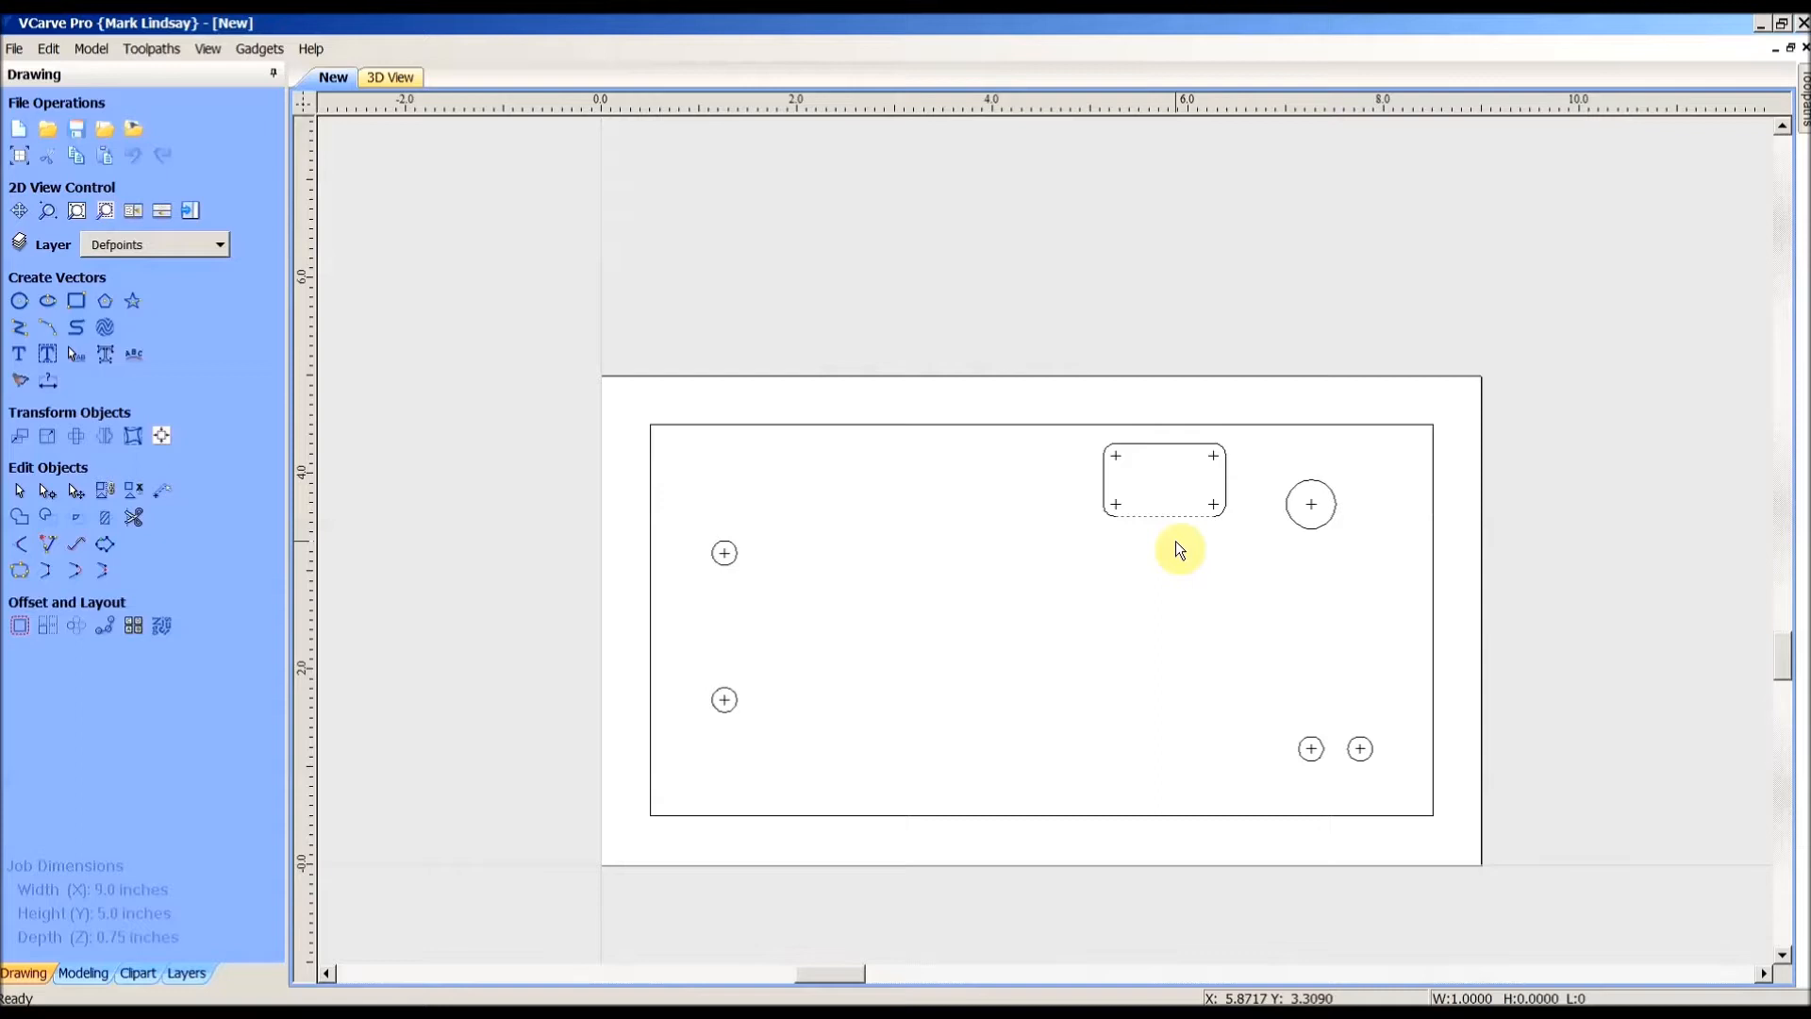
click(1223, 511)
click(1225, 450)
click(1162, 516)
click(1104, 478)
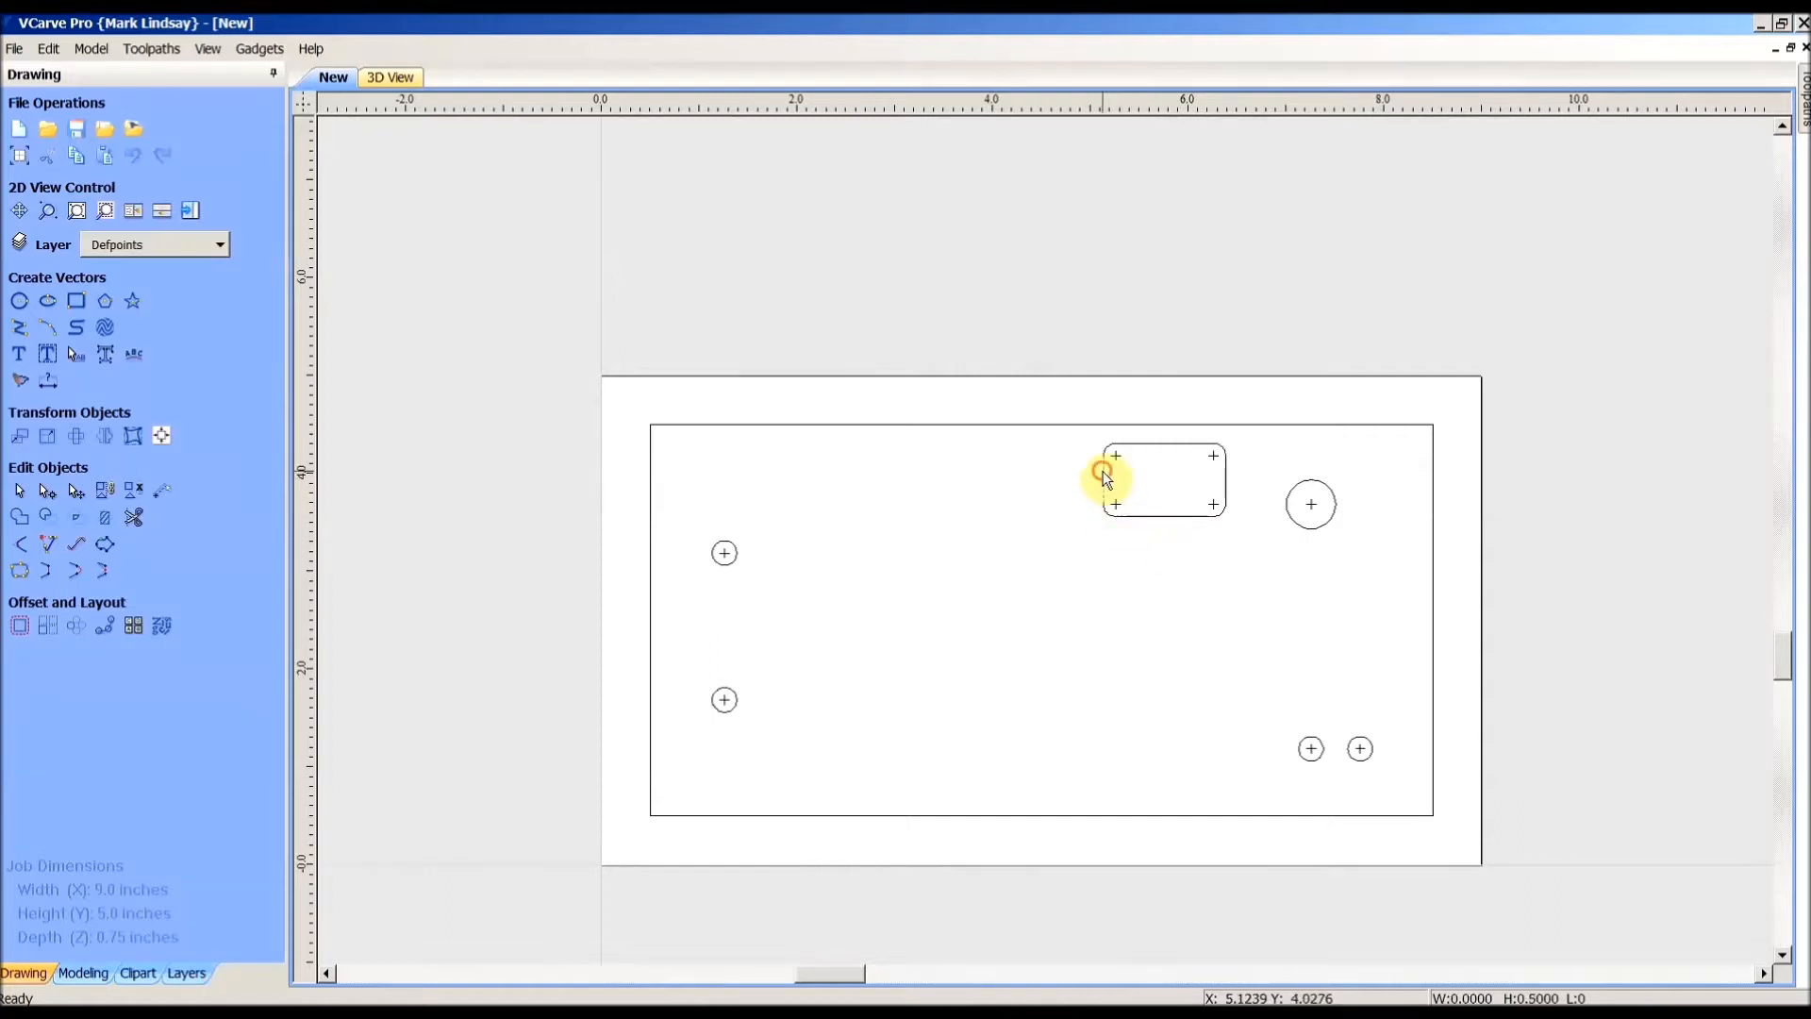
click(1141, 608)
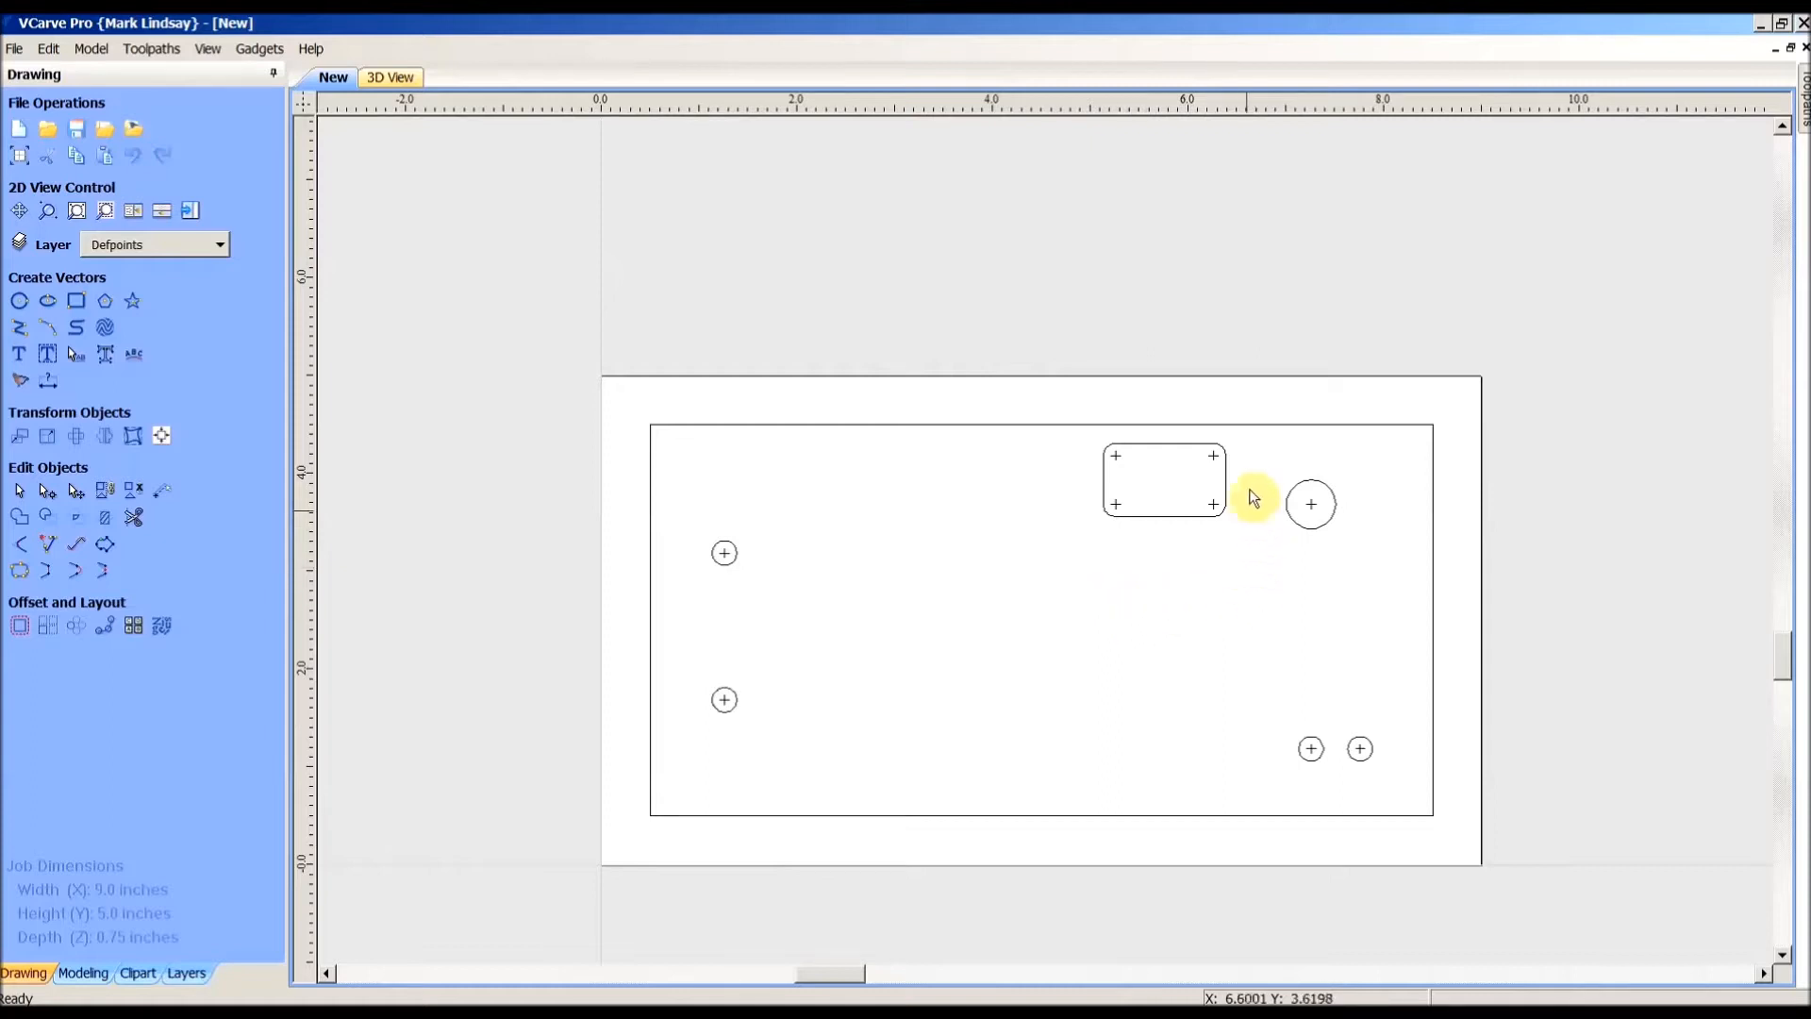
Step: Join all the edges and corner arcs of the small rounded rectangle into one closed vector
scroll(1261, 473, up, 1)
scroll(1261, 469, up, 1)
scroll(1261, 469, up, 1)
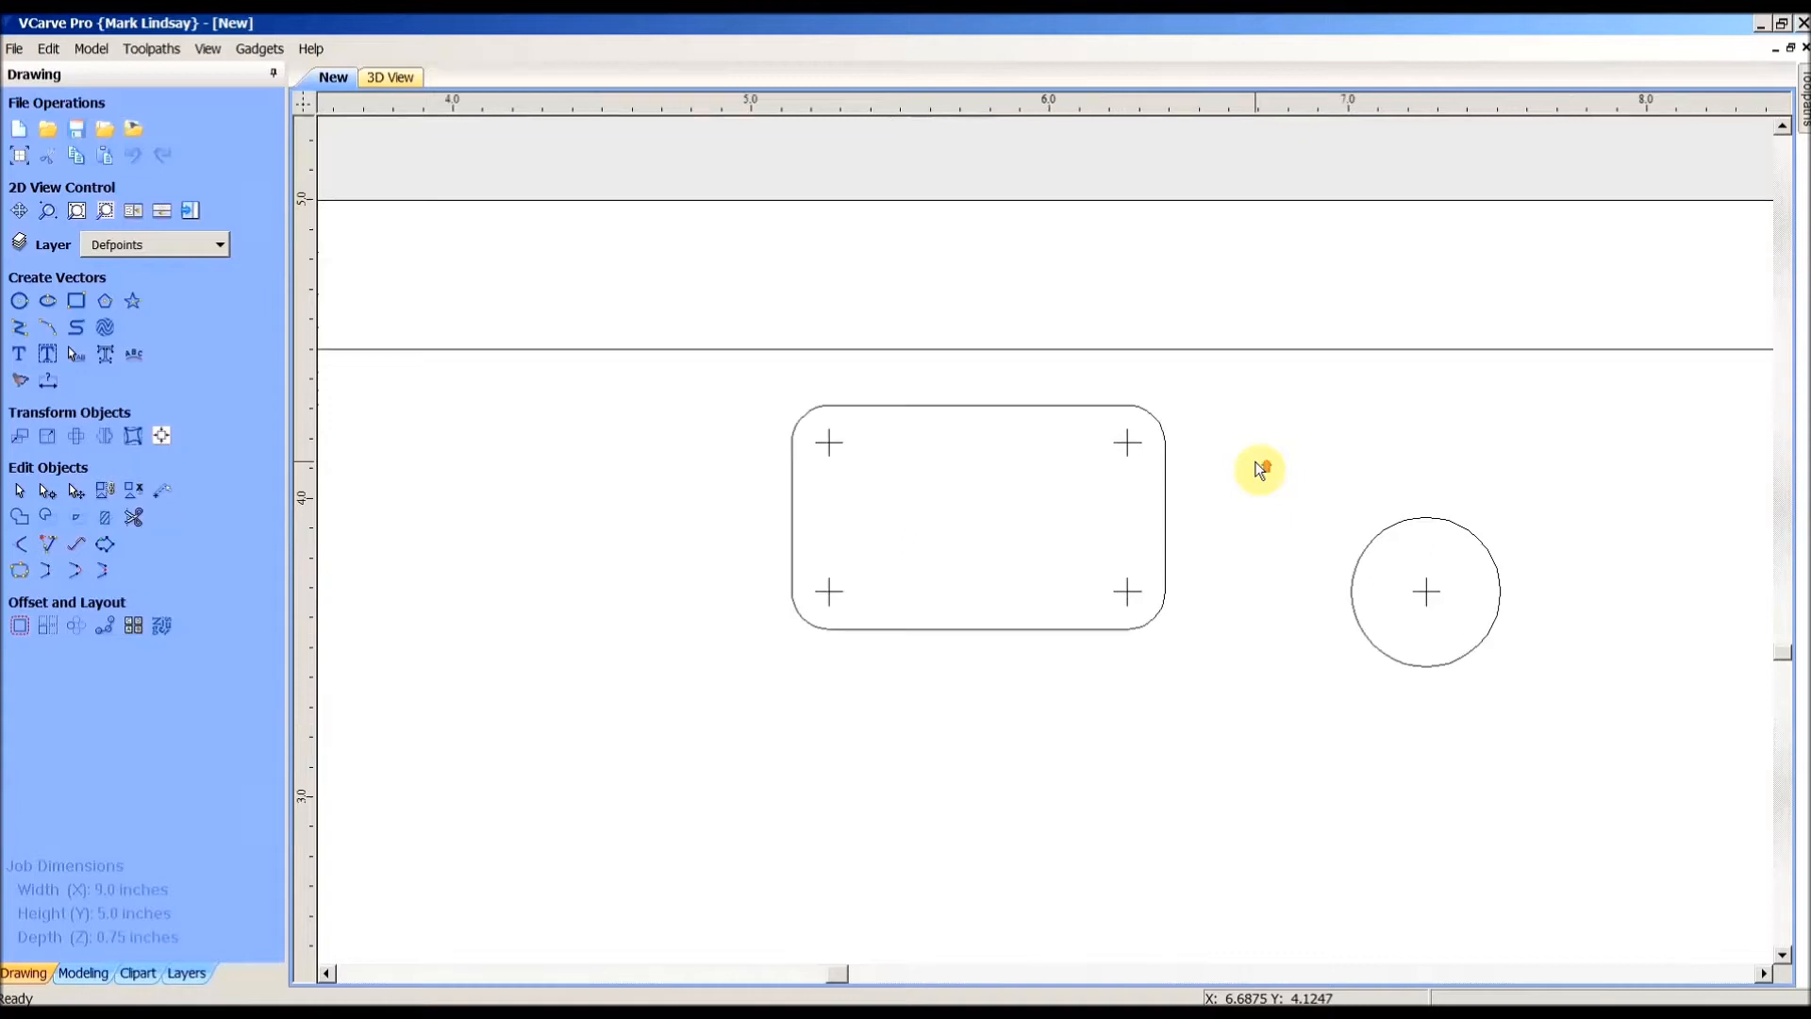
scroll(1230, 473, up, 1)
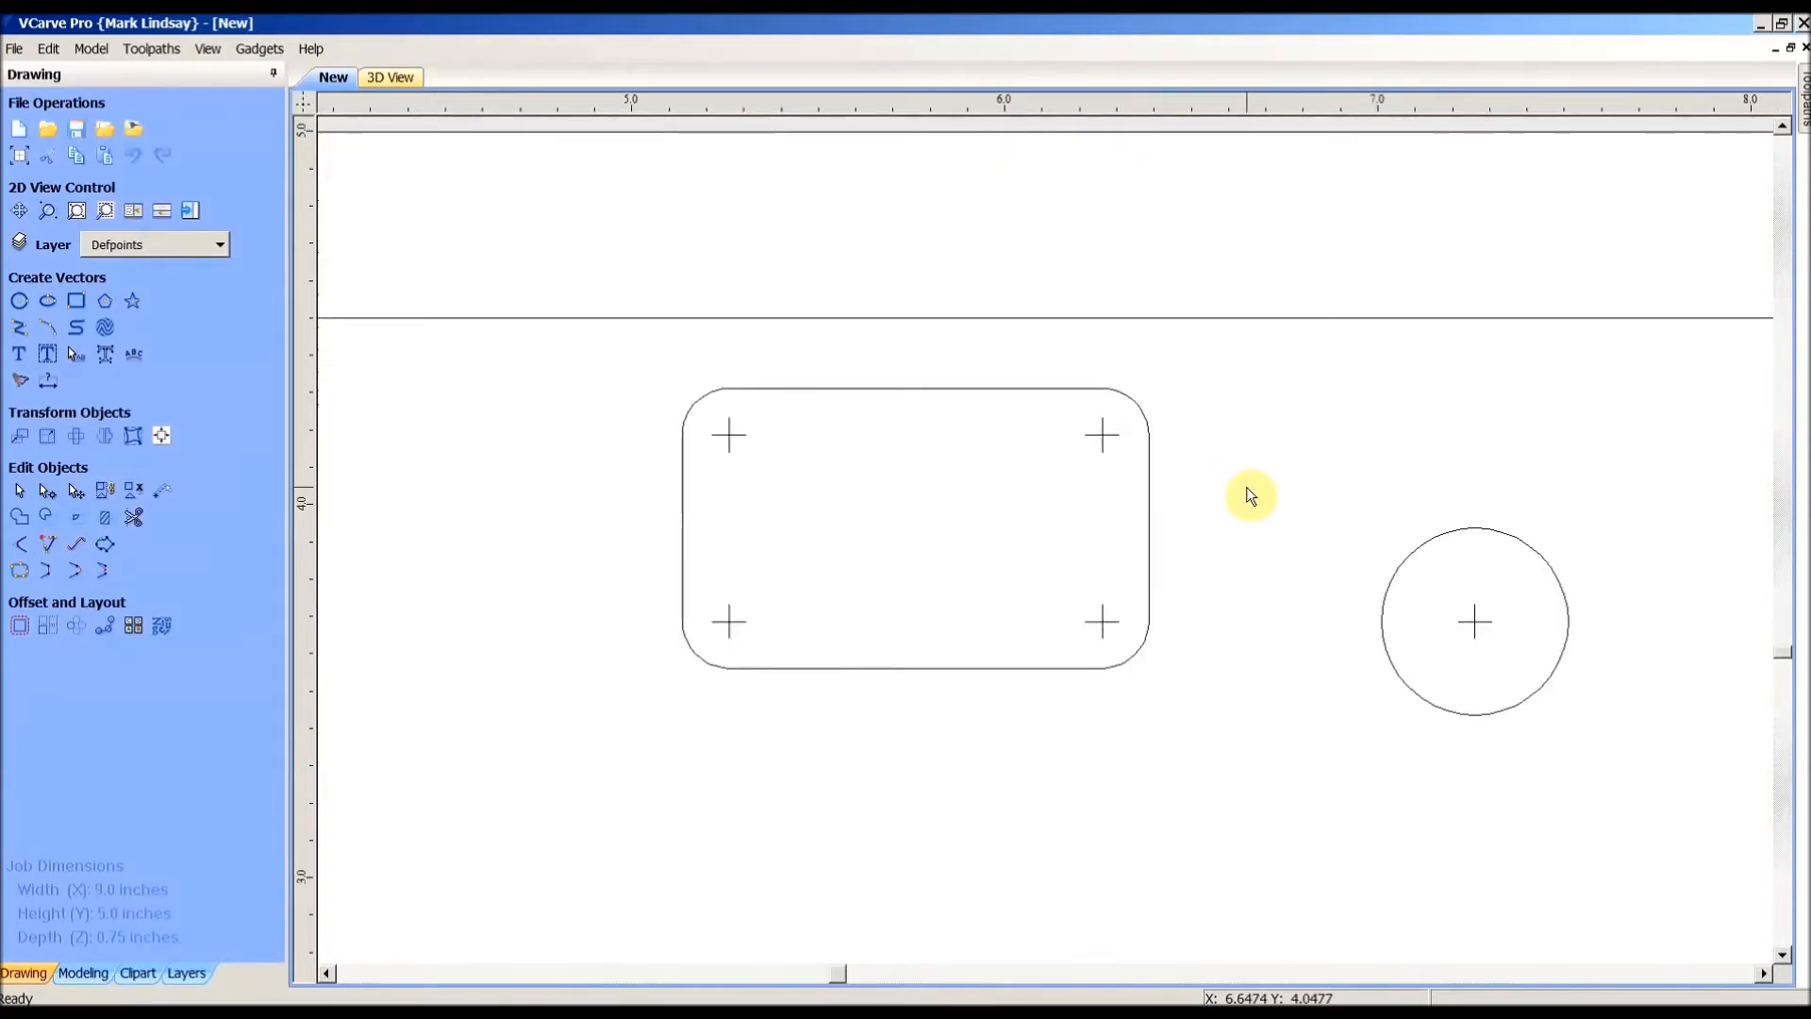
click(978, 669)
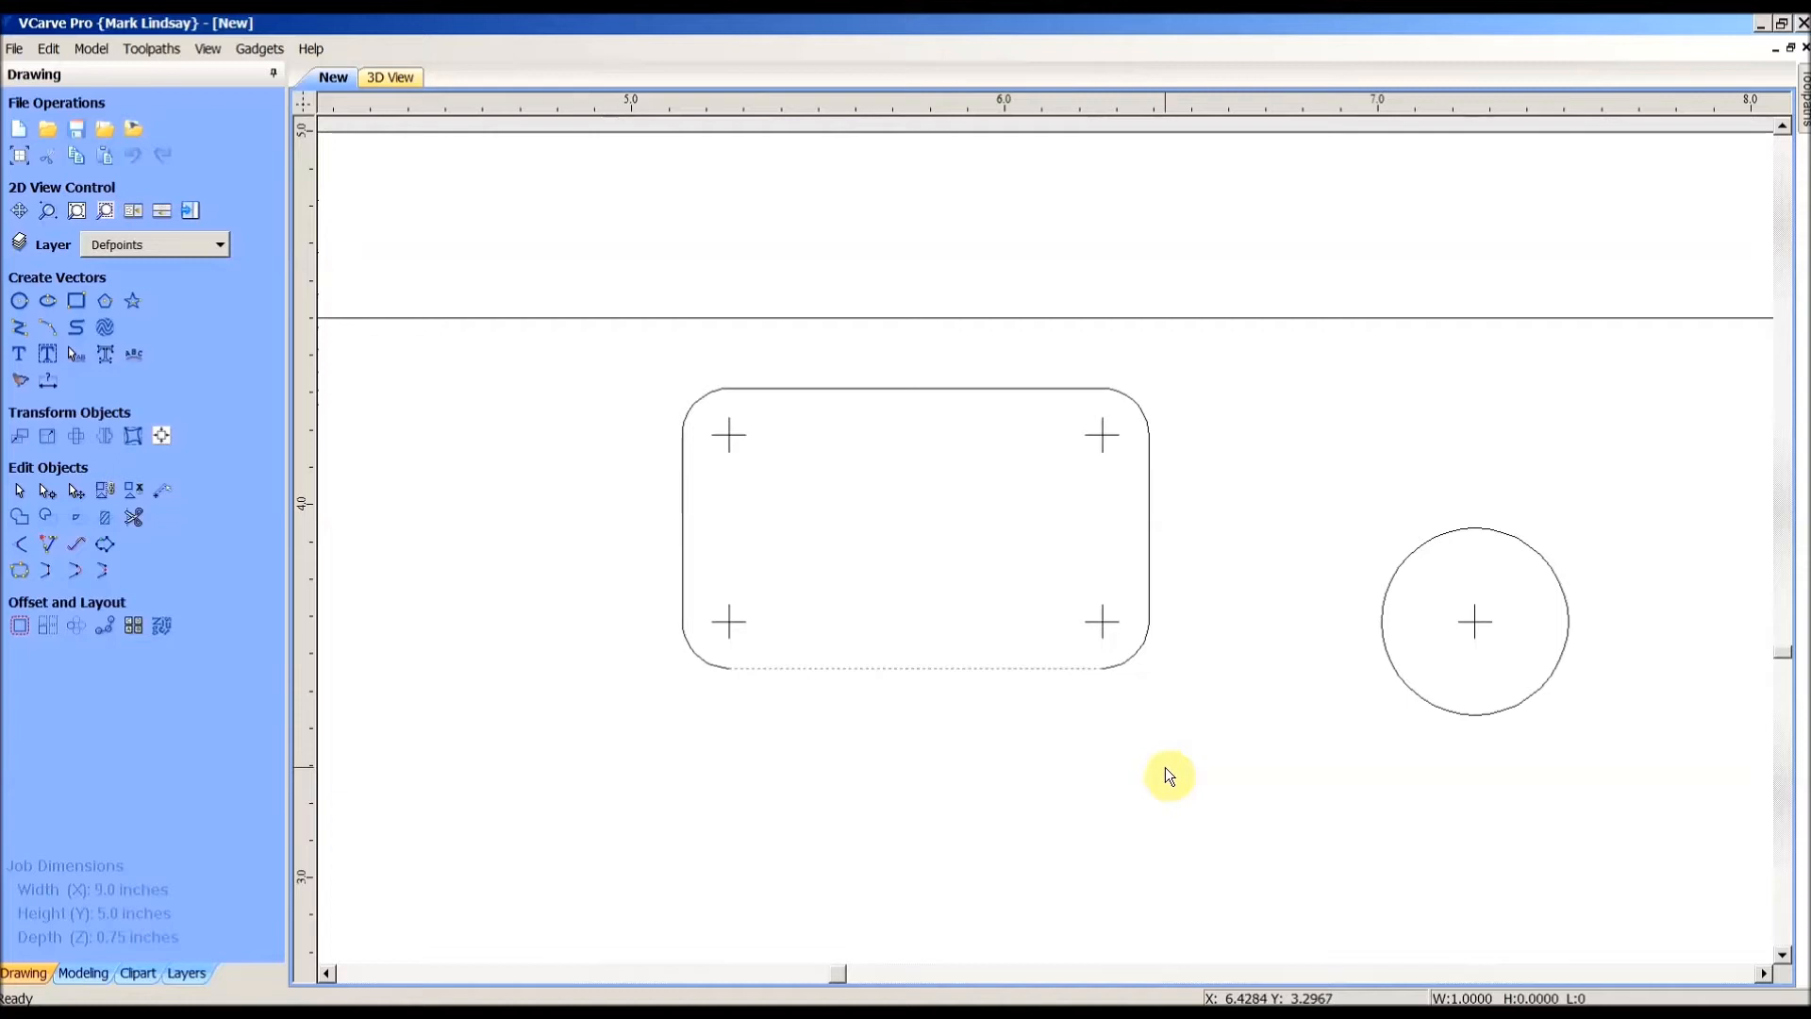
shift+click(1137, 653)
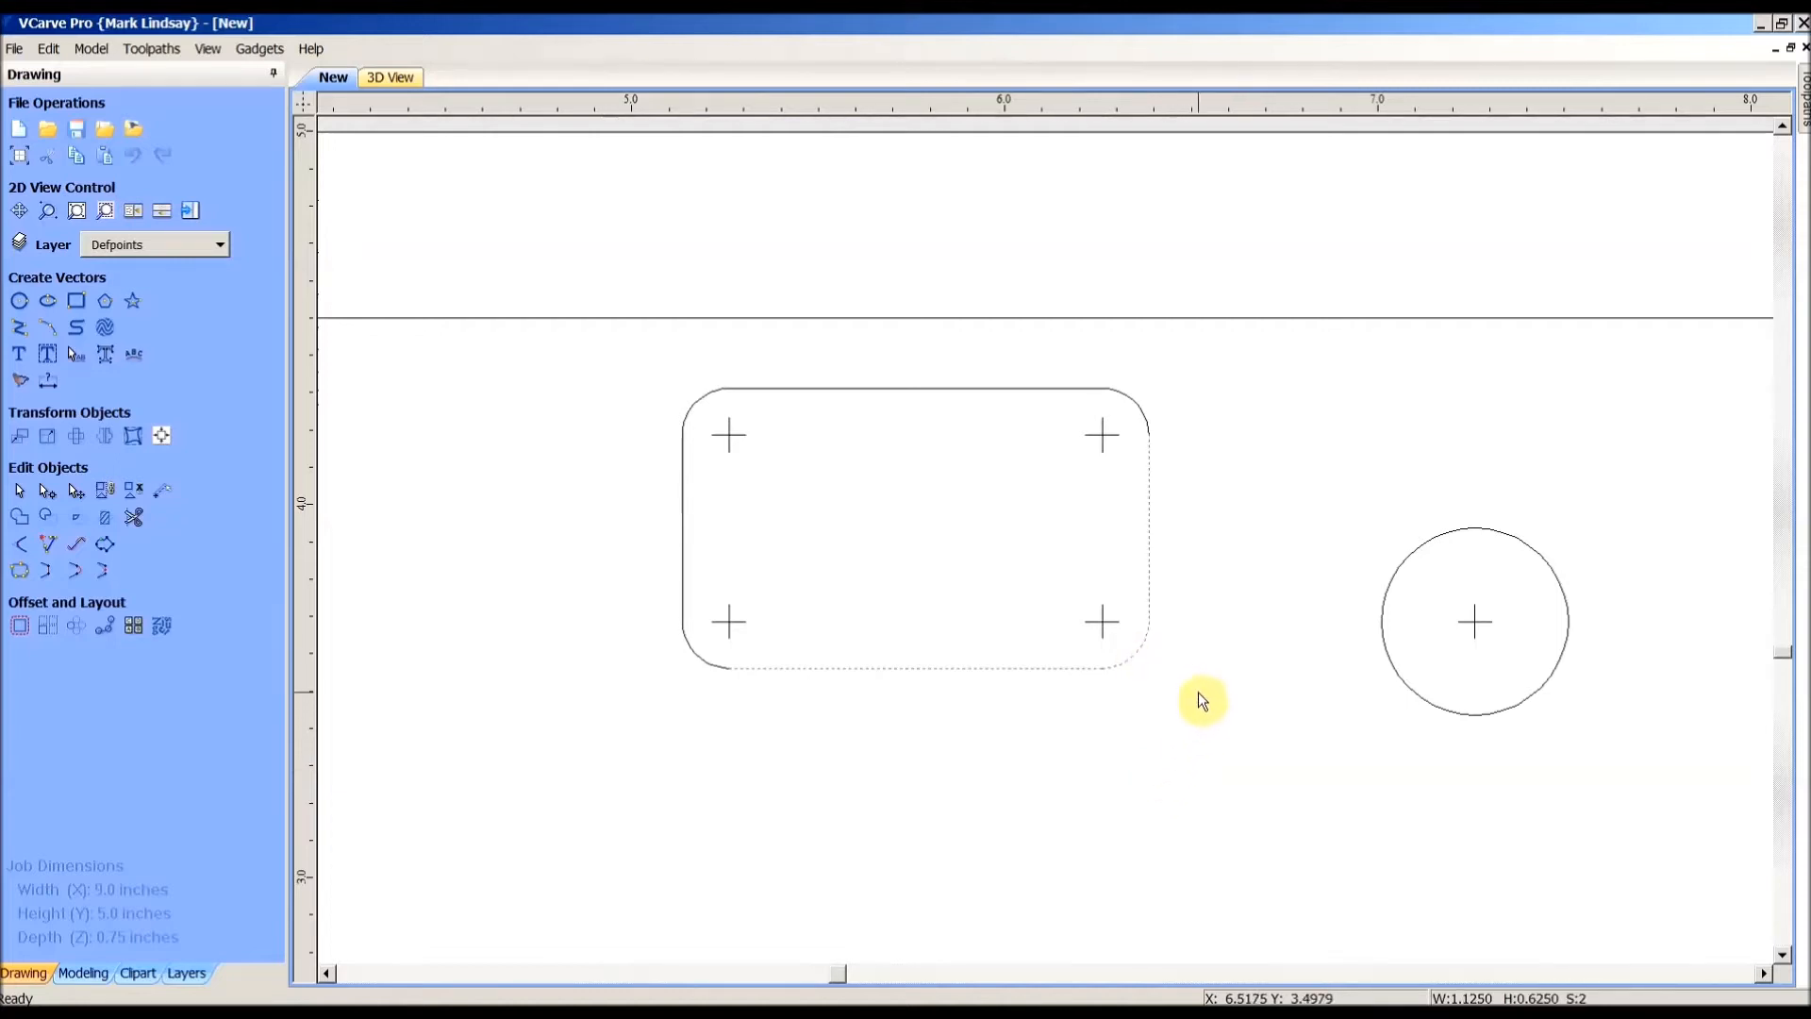
shift+click(1133, 399)
shift+click(901, 388)
shift+click(696, 401)
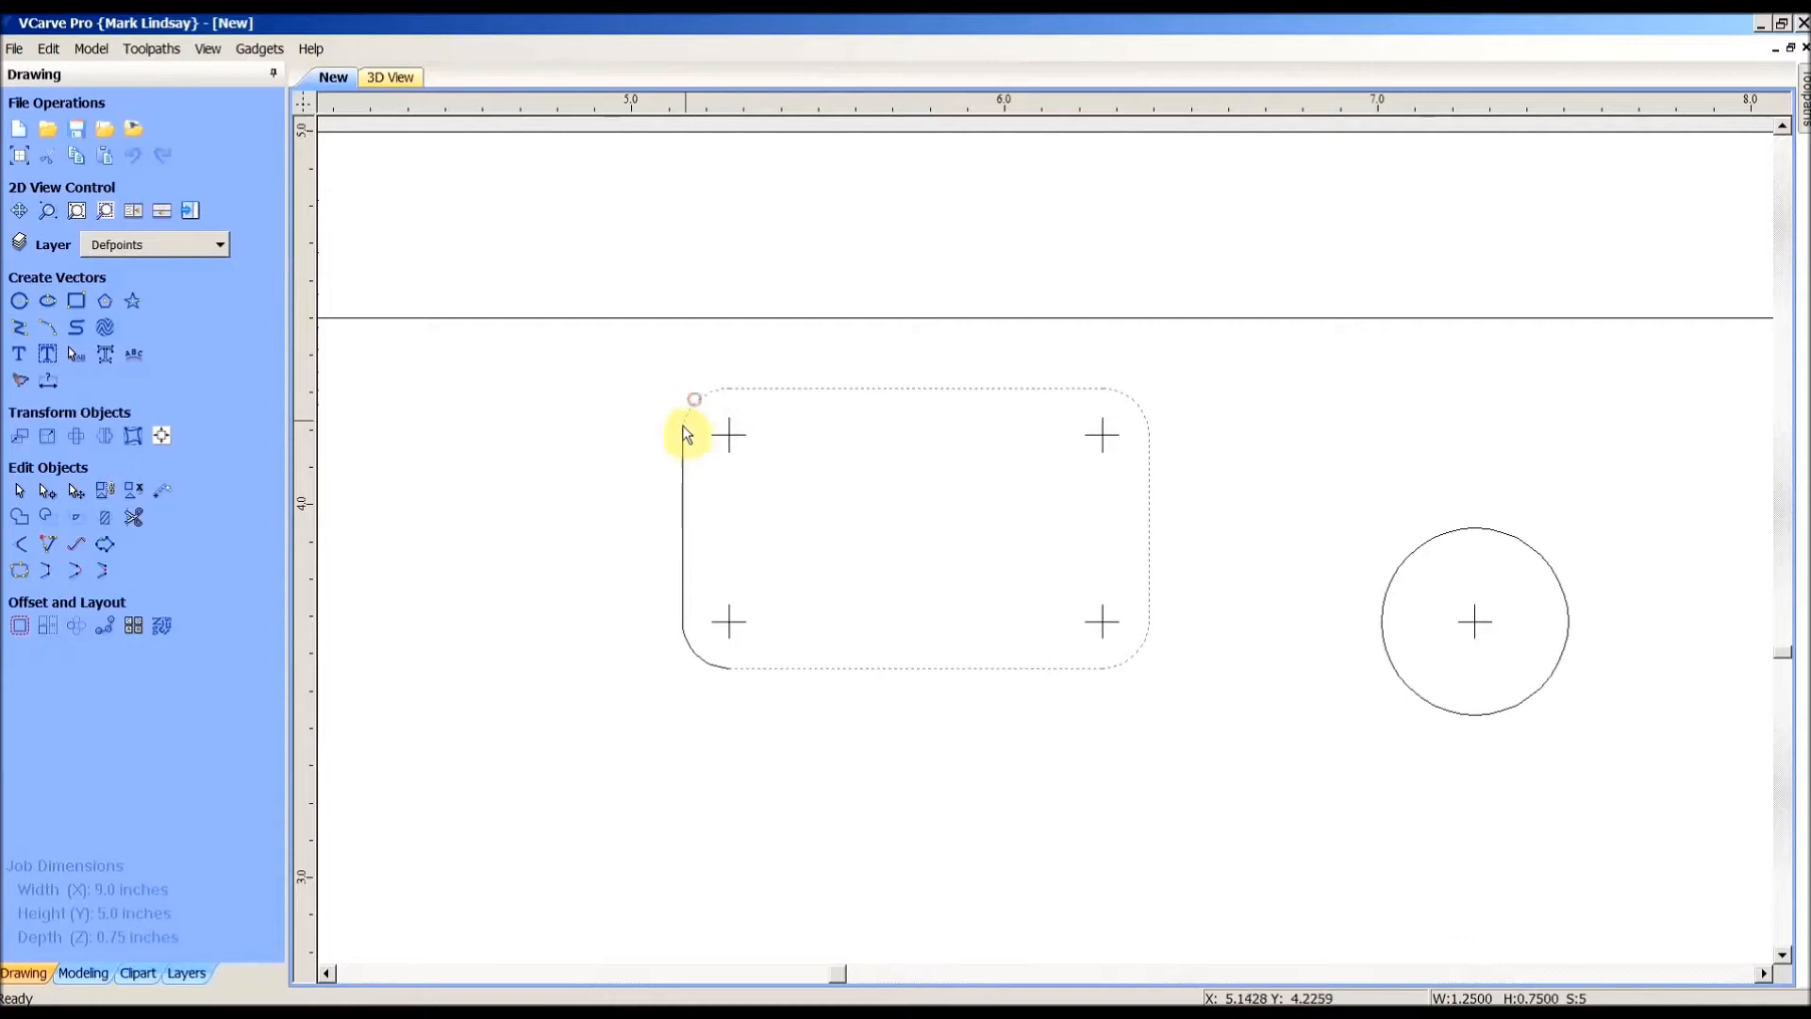
shift+click(681, 478)
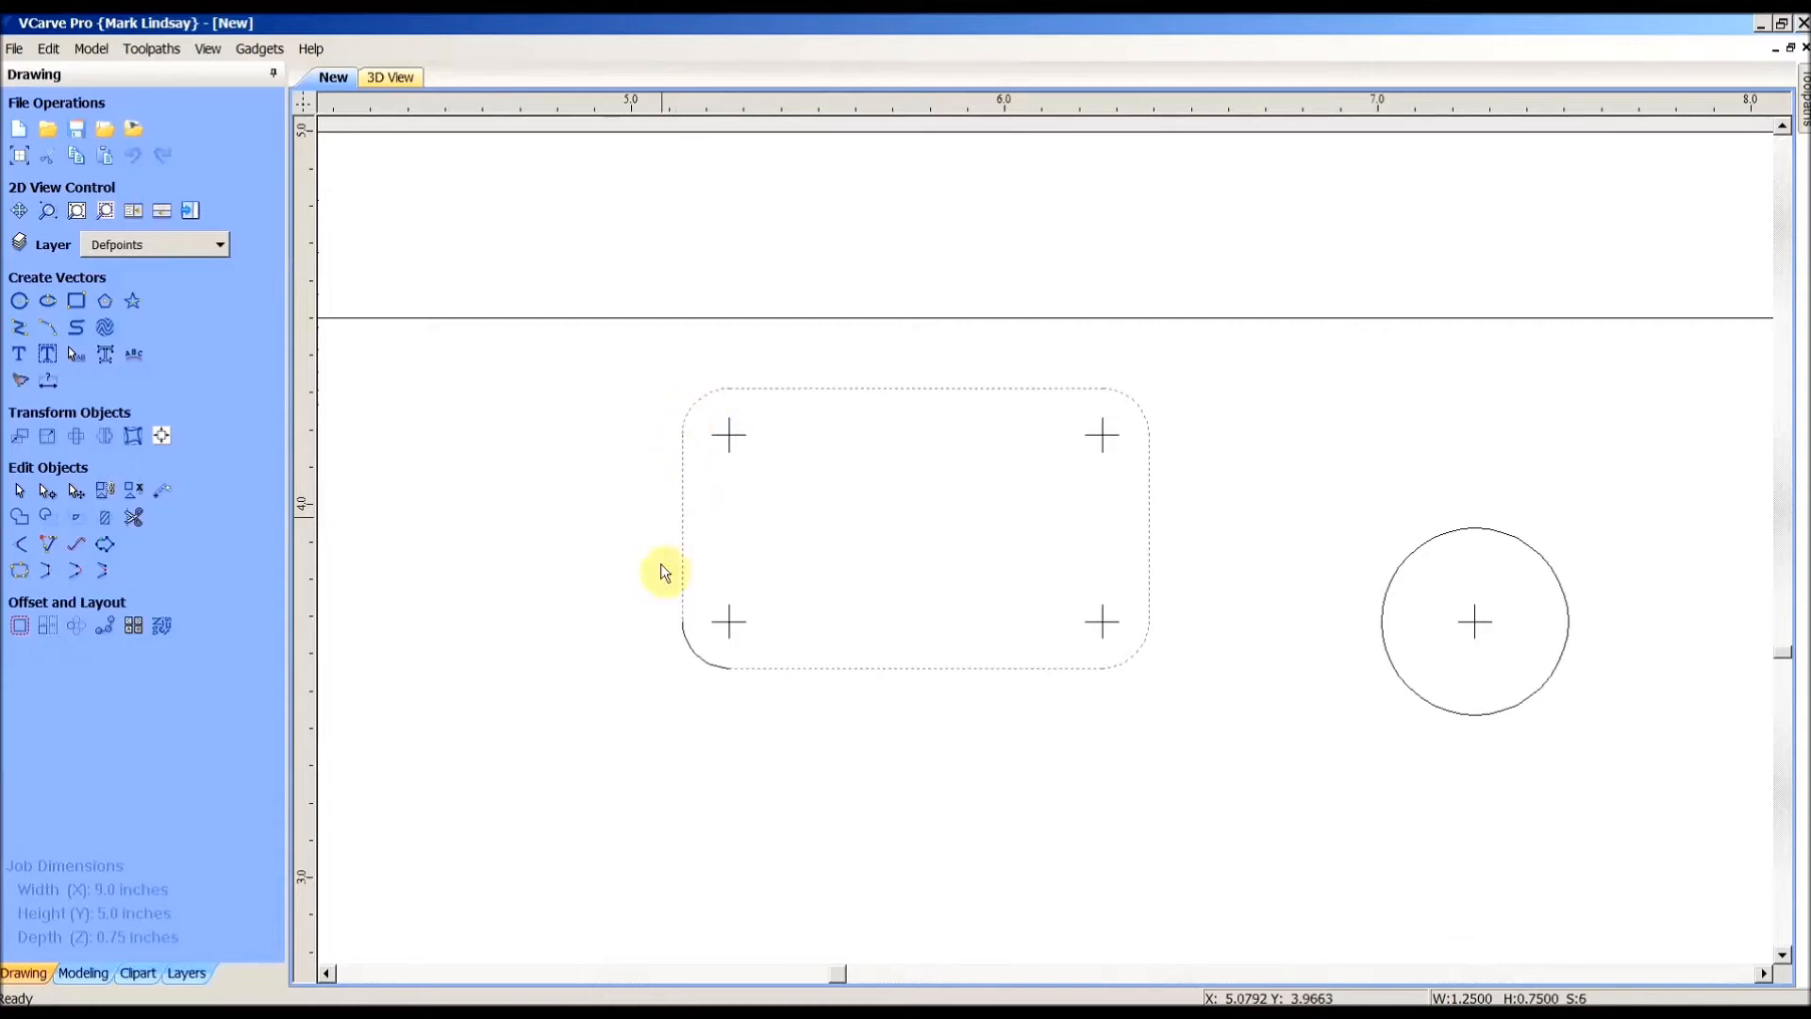
shift+click(706, 668)
click(19, 572)
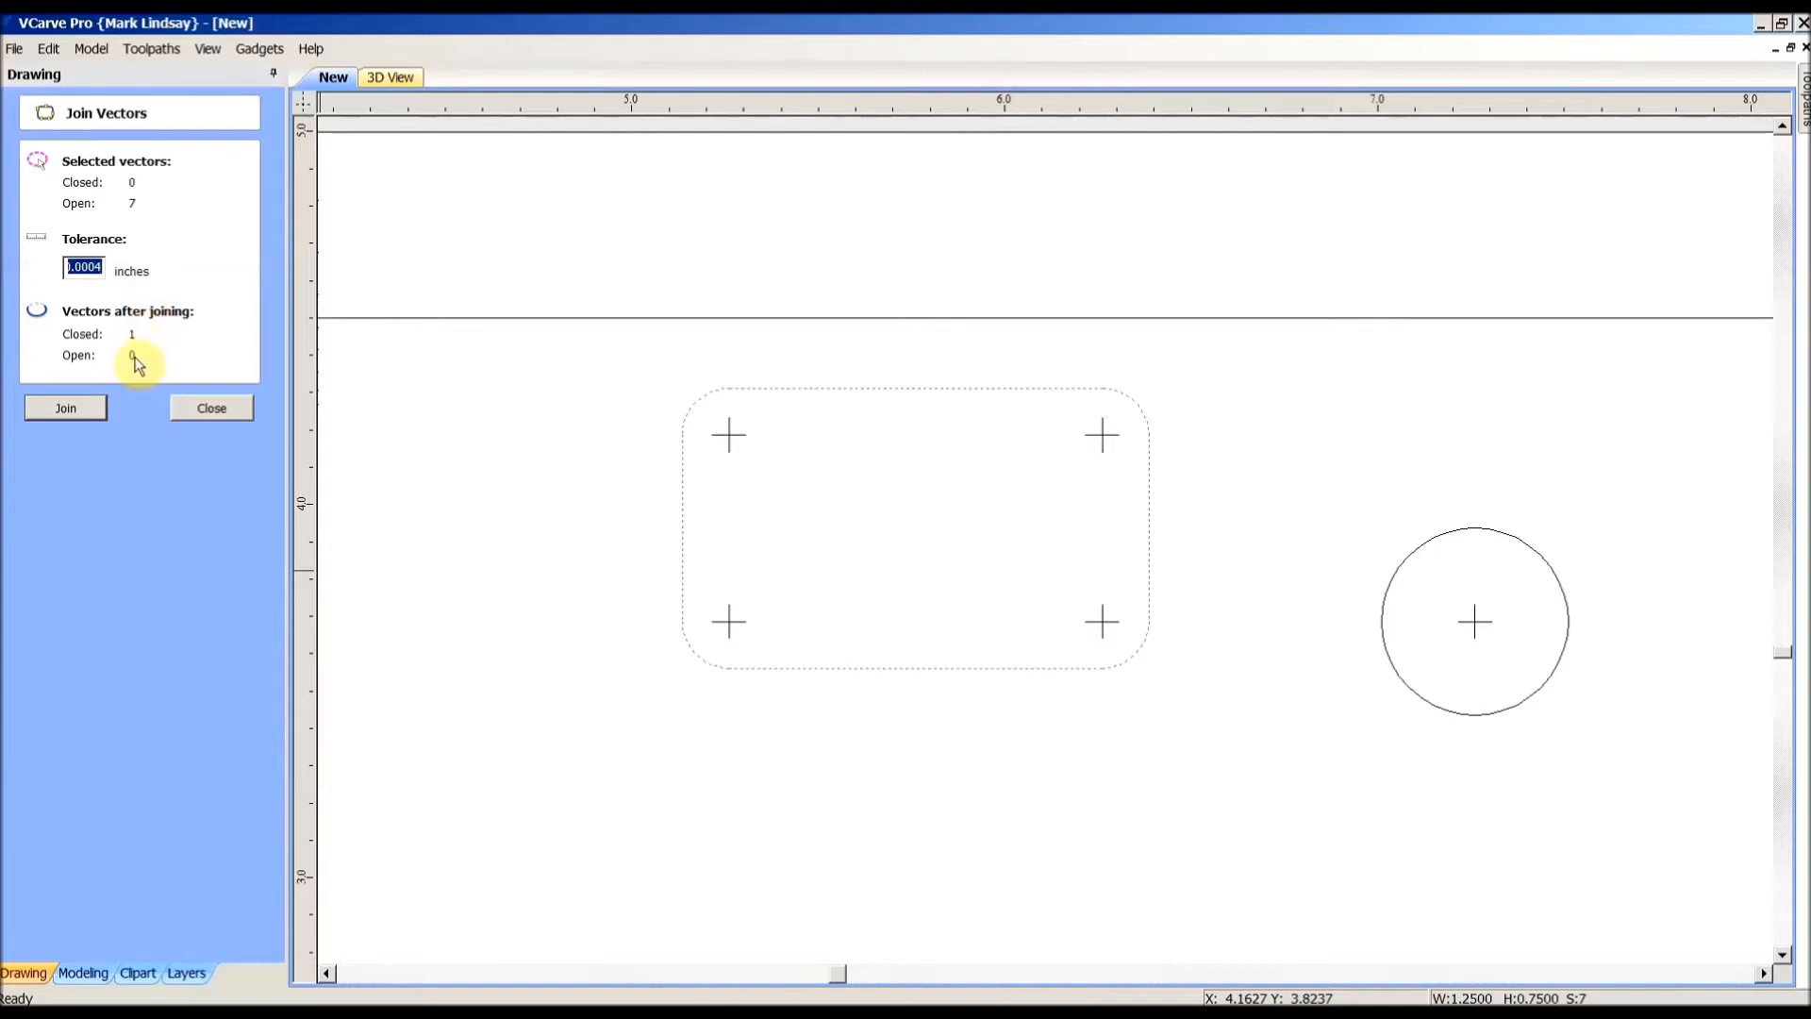
click(59, 408)
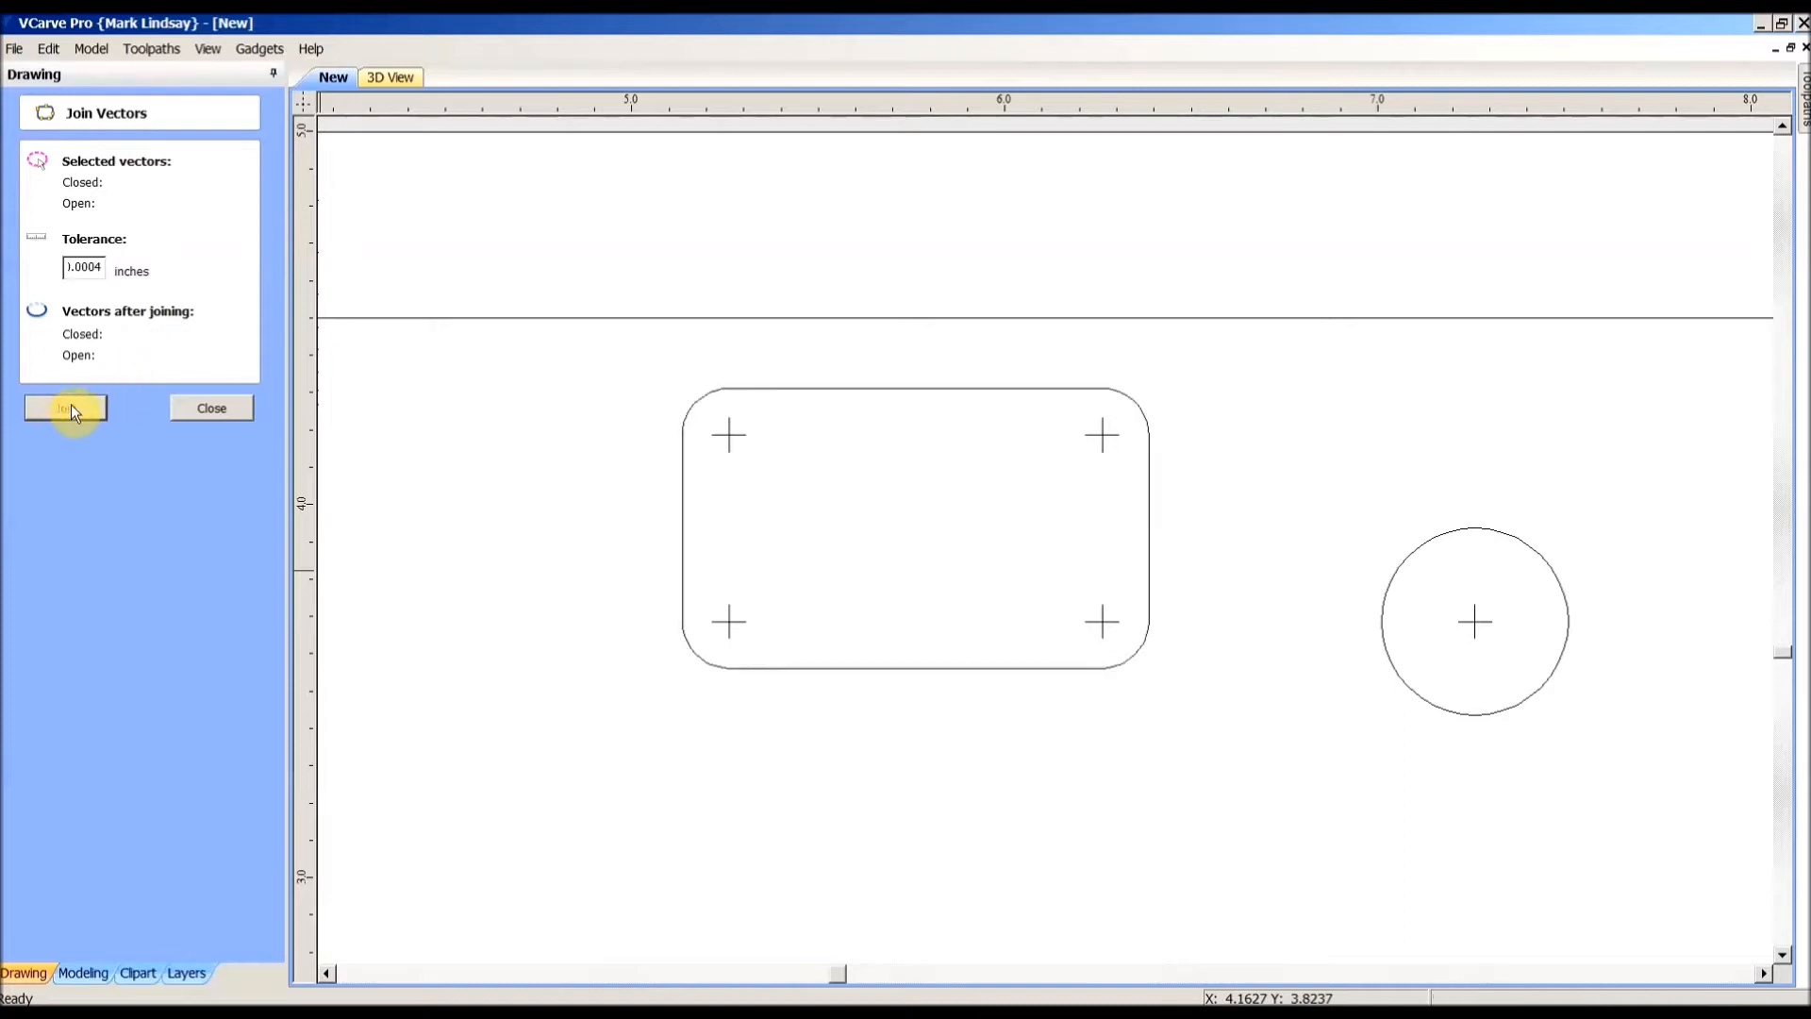
click(213, 409)
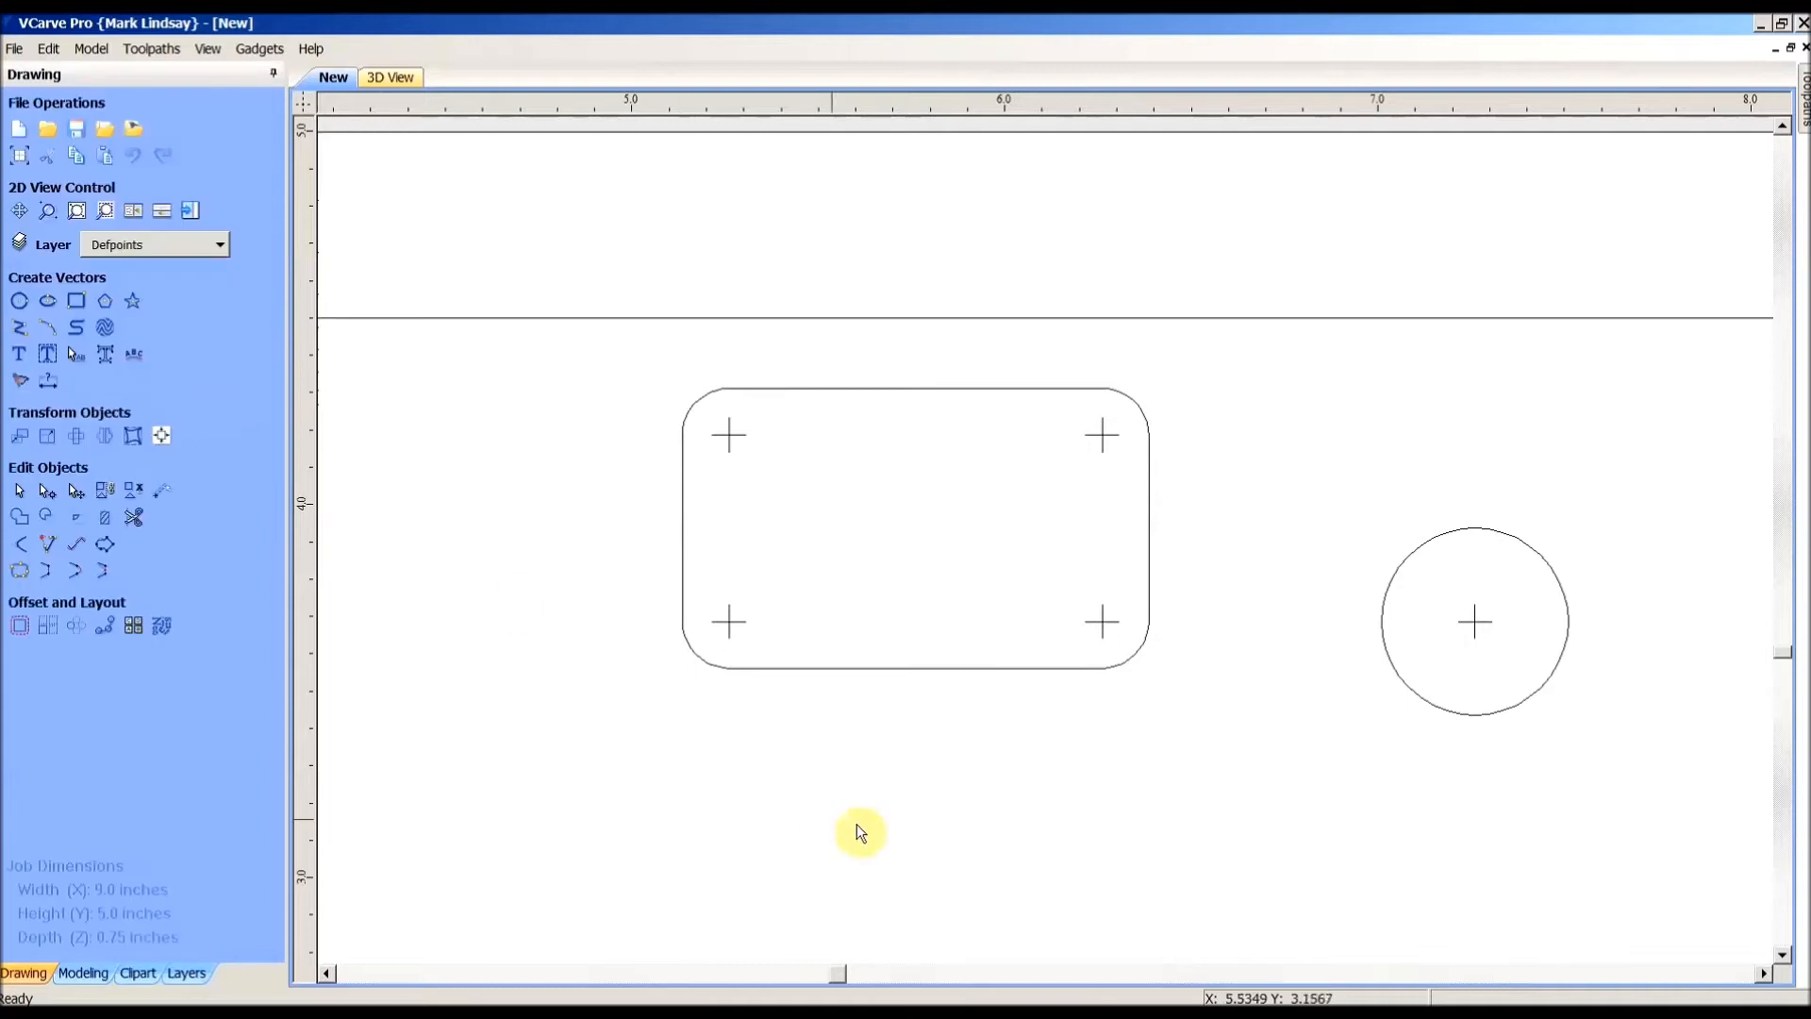
Step: Select the joined rounded rectangle from an edge and from a corner to check that it is a single vector
click(943, 667)
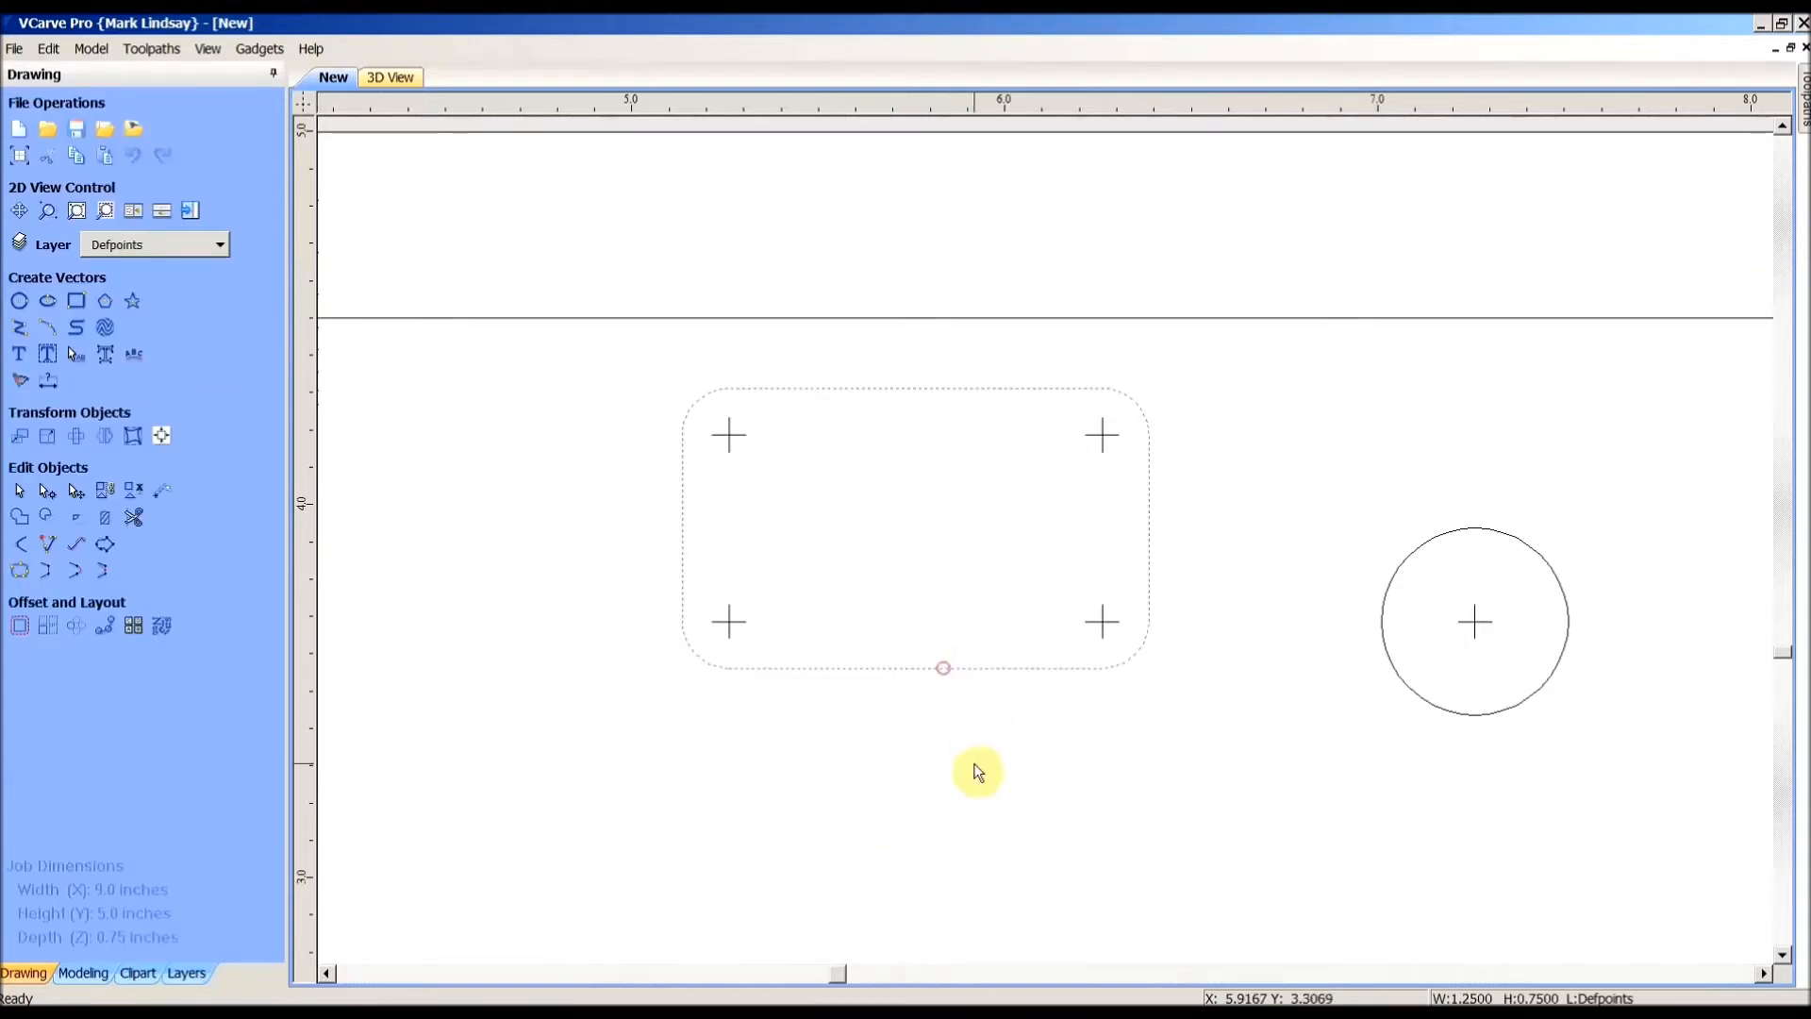
click(1233, 705)
click(1137, 404)
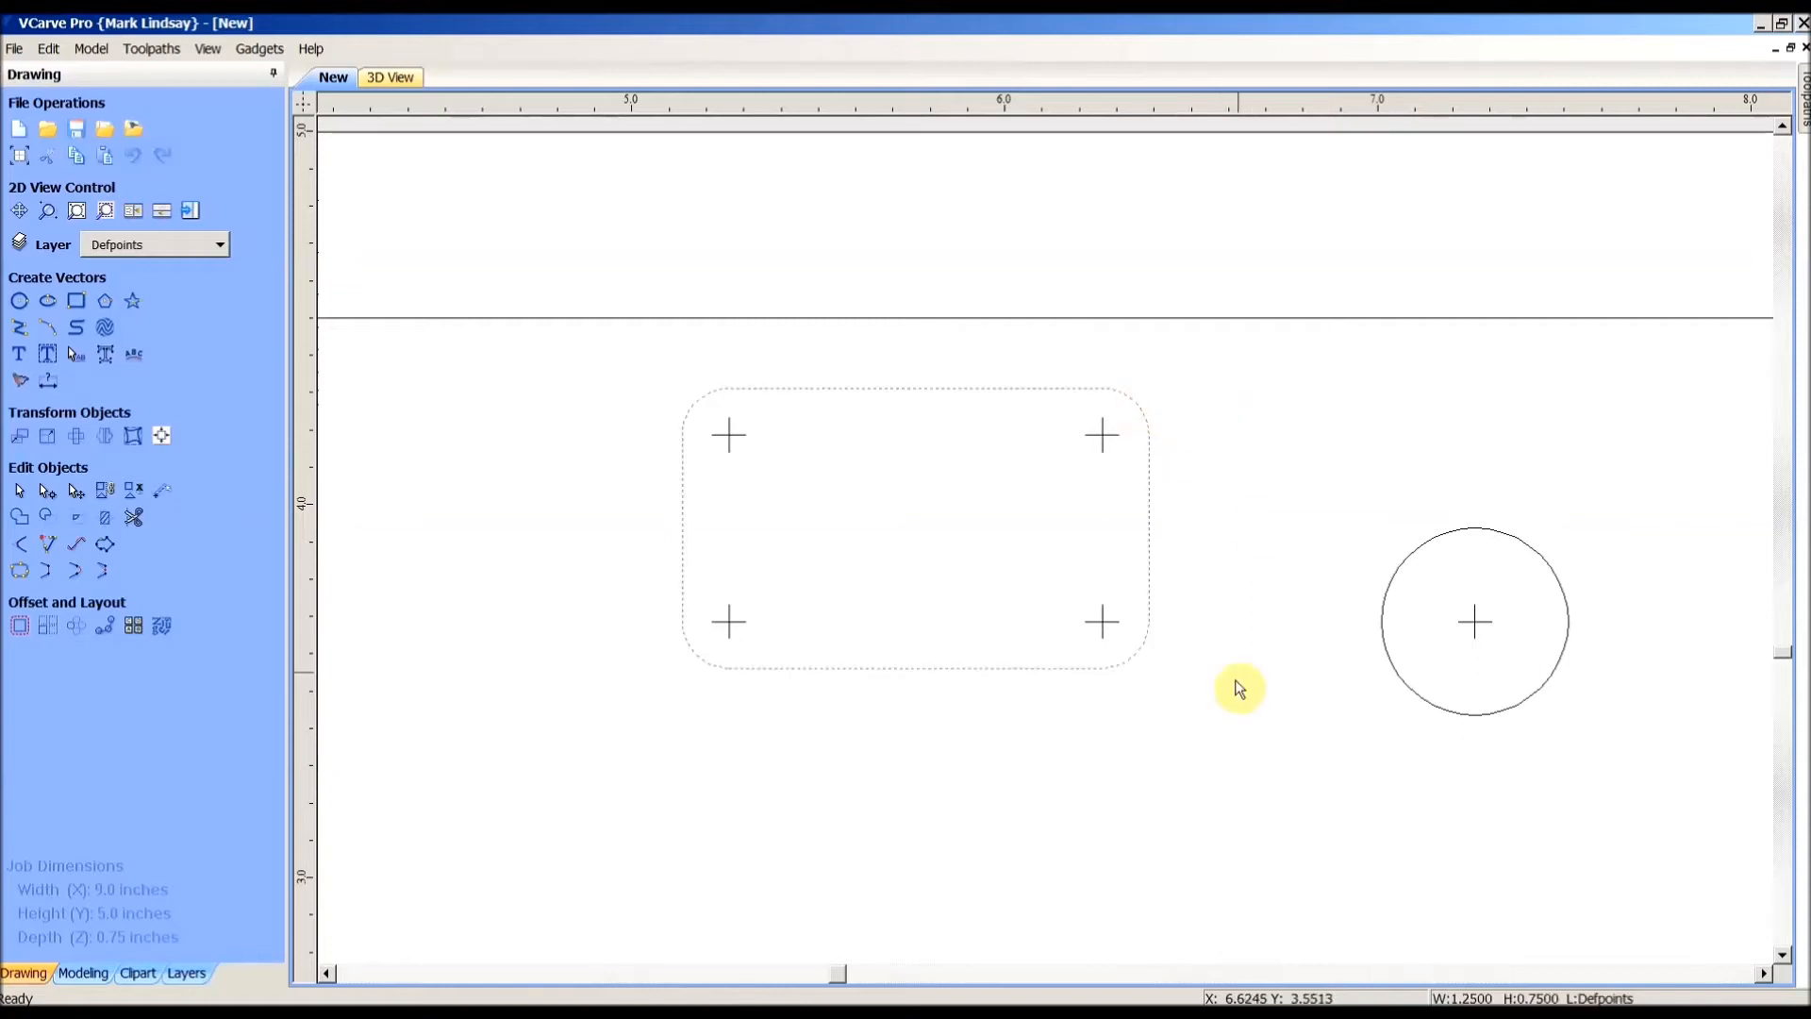
click(1028, 798)
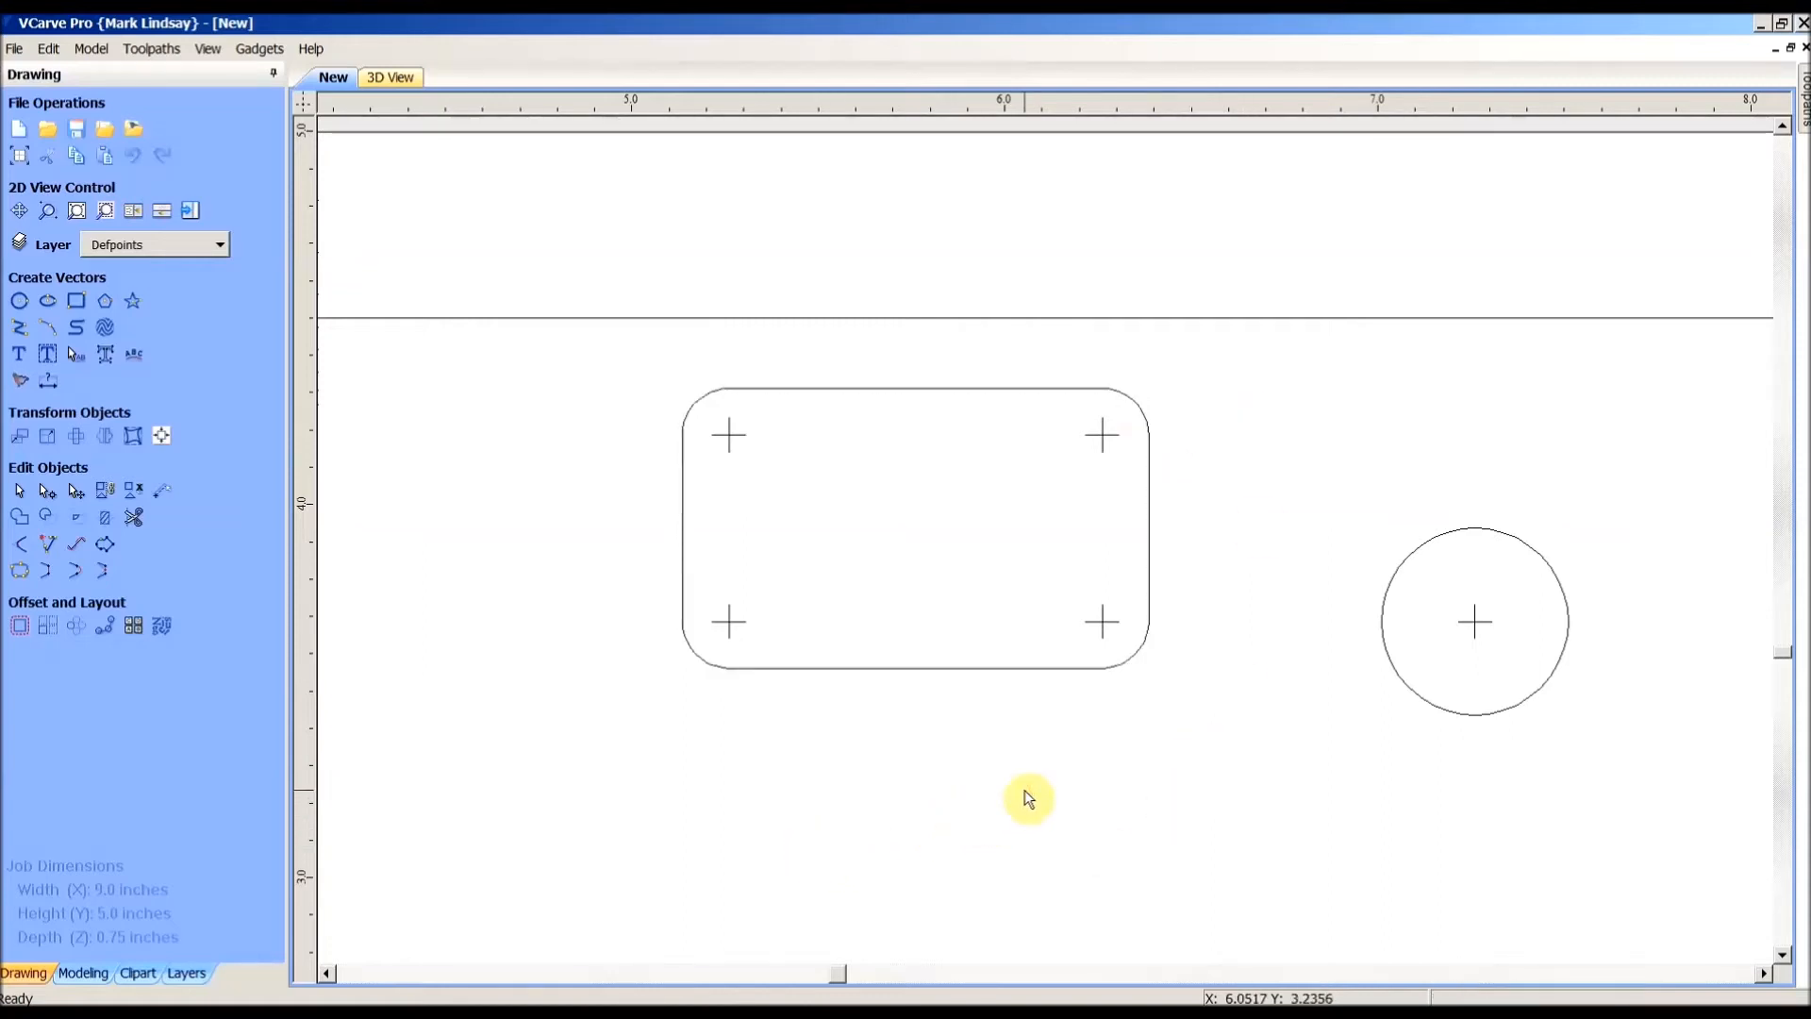
Step: Examine the lower-left circle and its center cross at close range, and return to the whole job
scroll(1028, 785, down, 2)
scroll(1026, 773, down, 1)
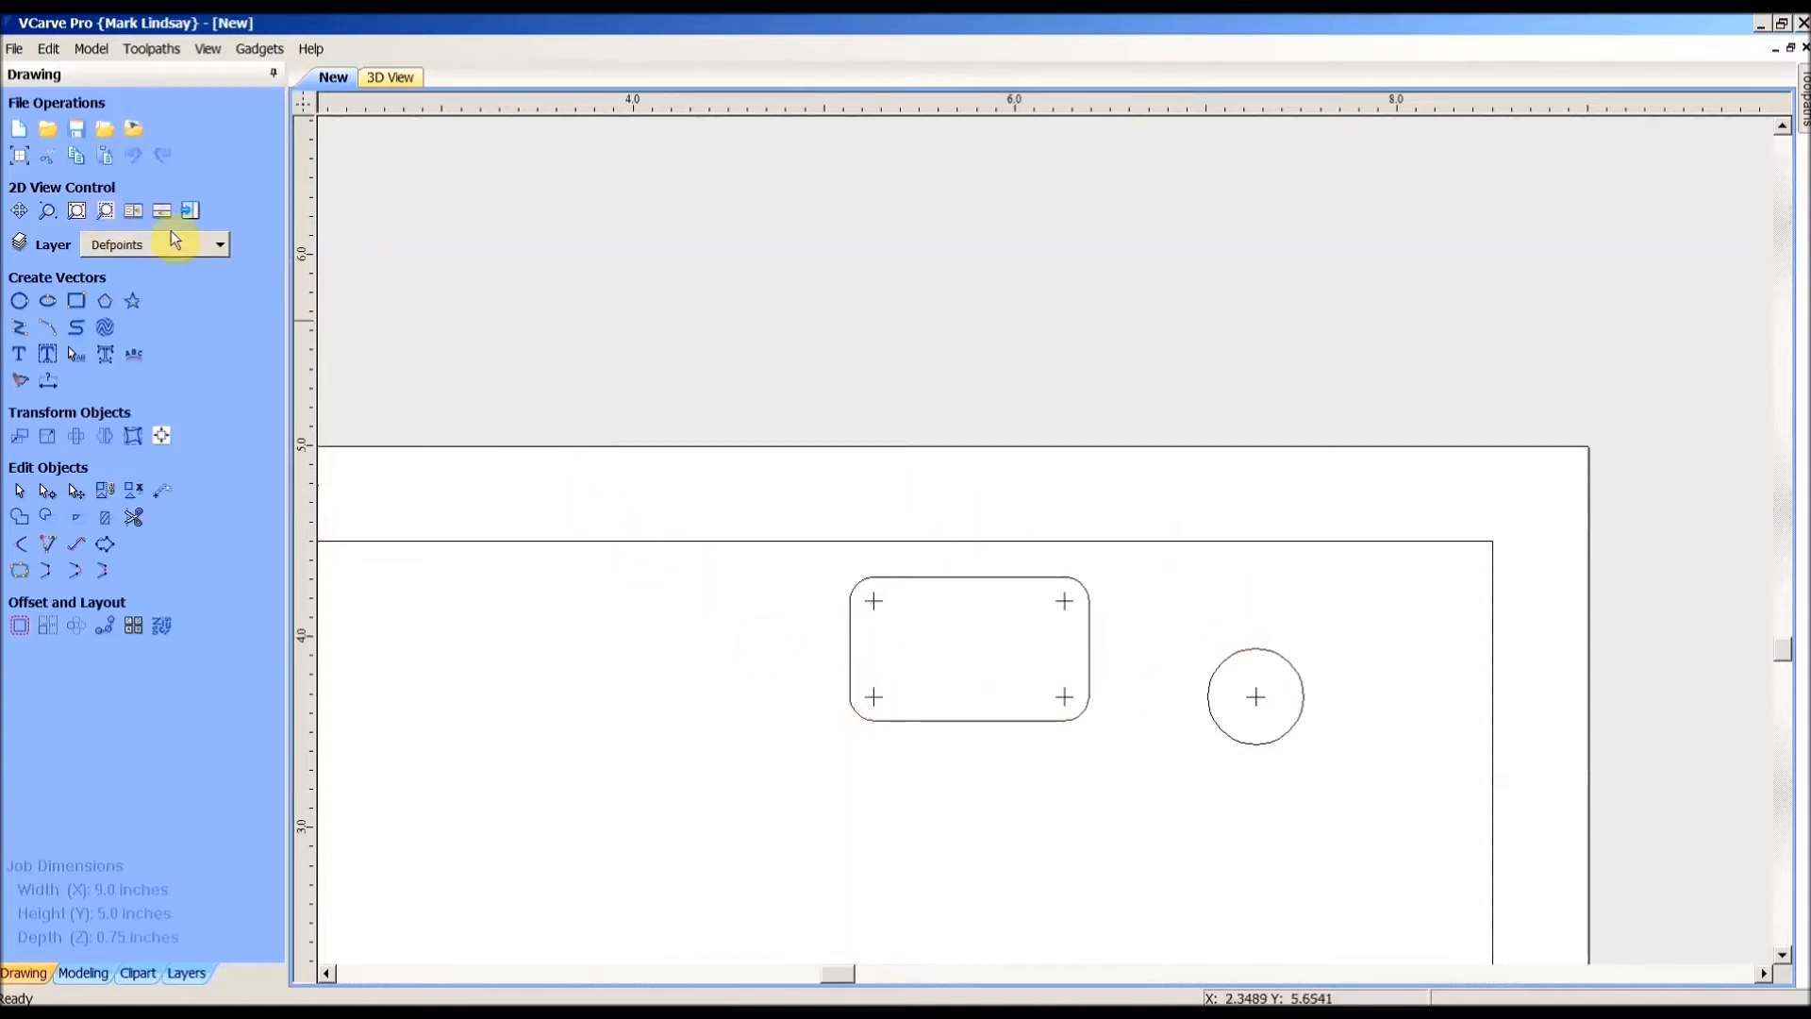
click(108, 213)
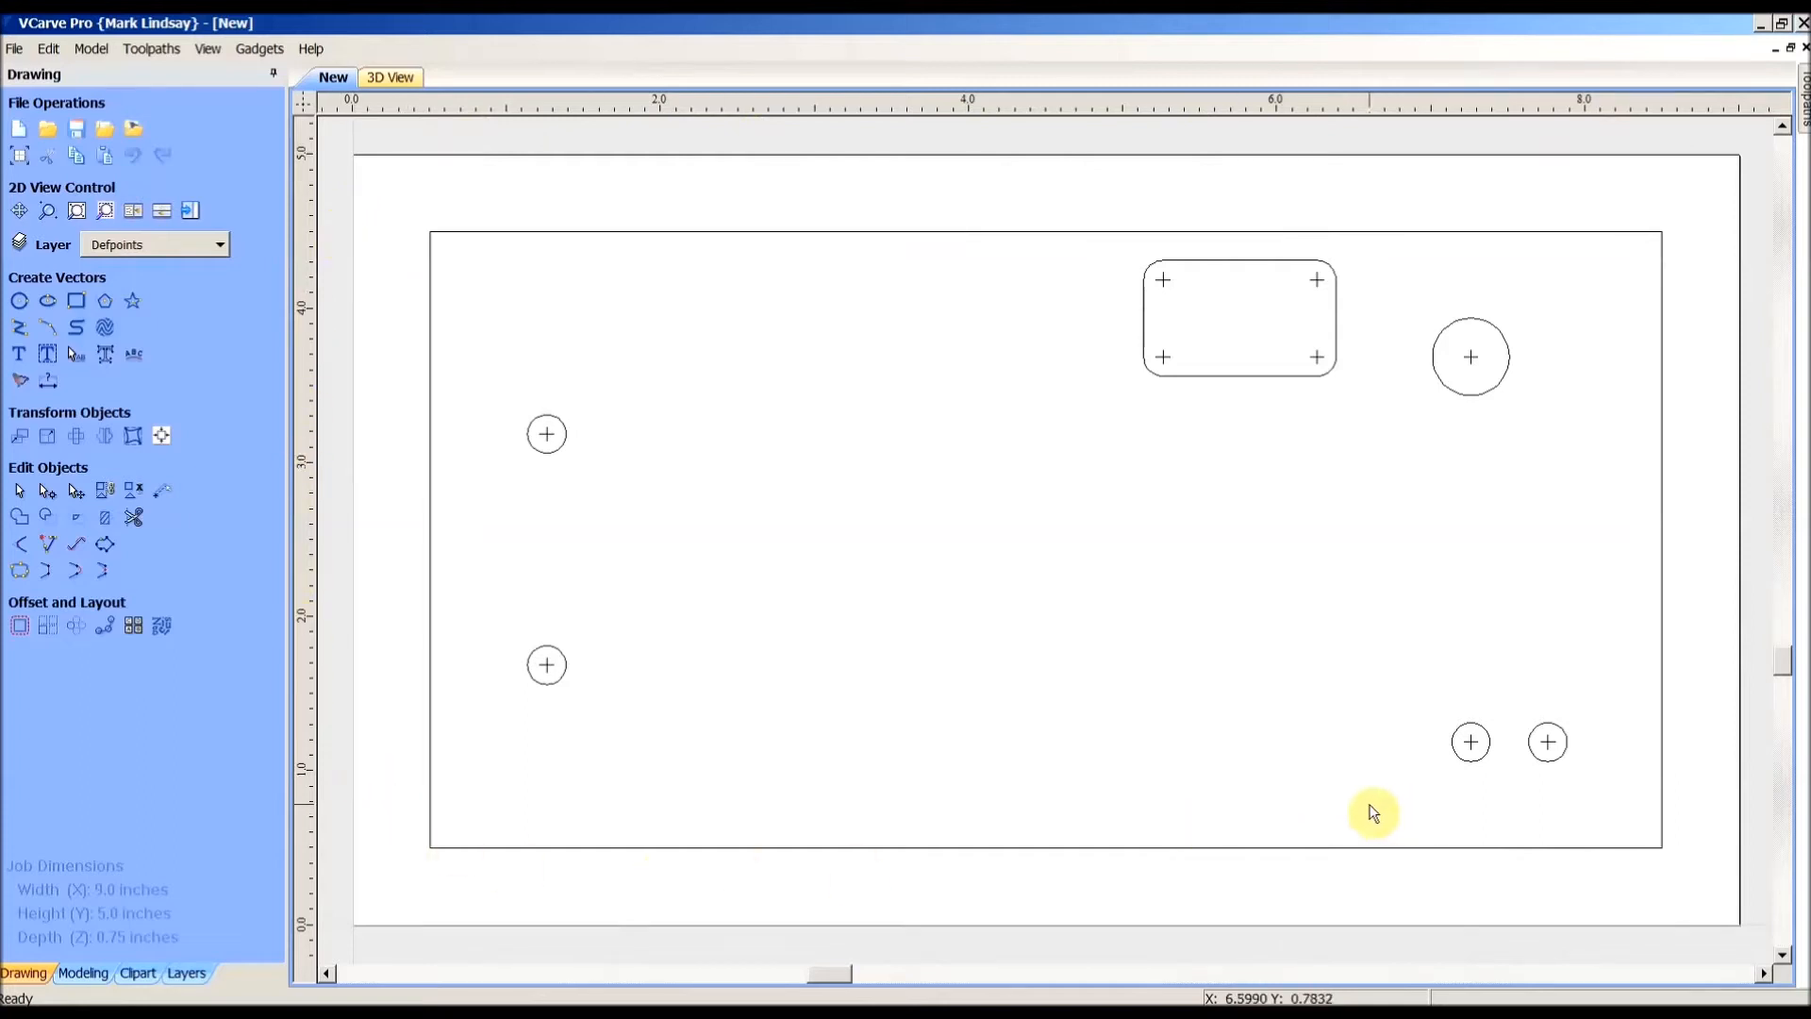
drag(581, 617, 509, 723)
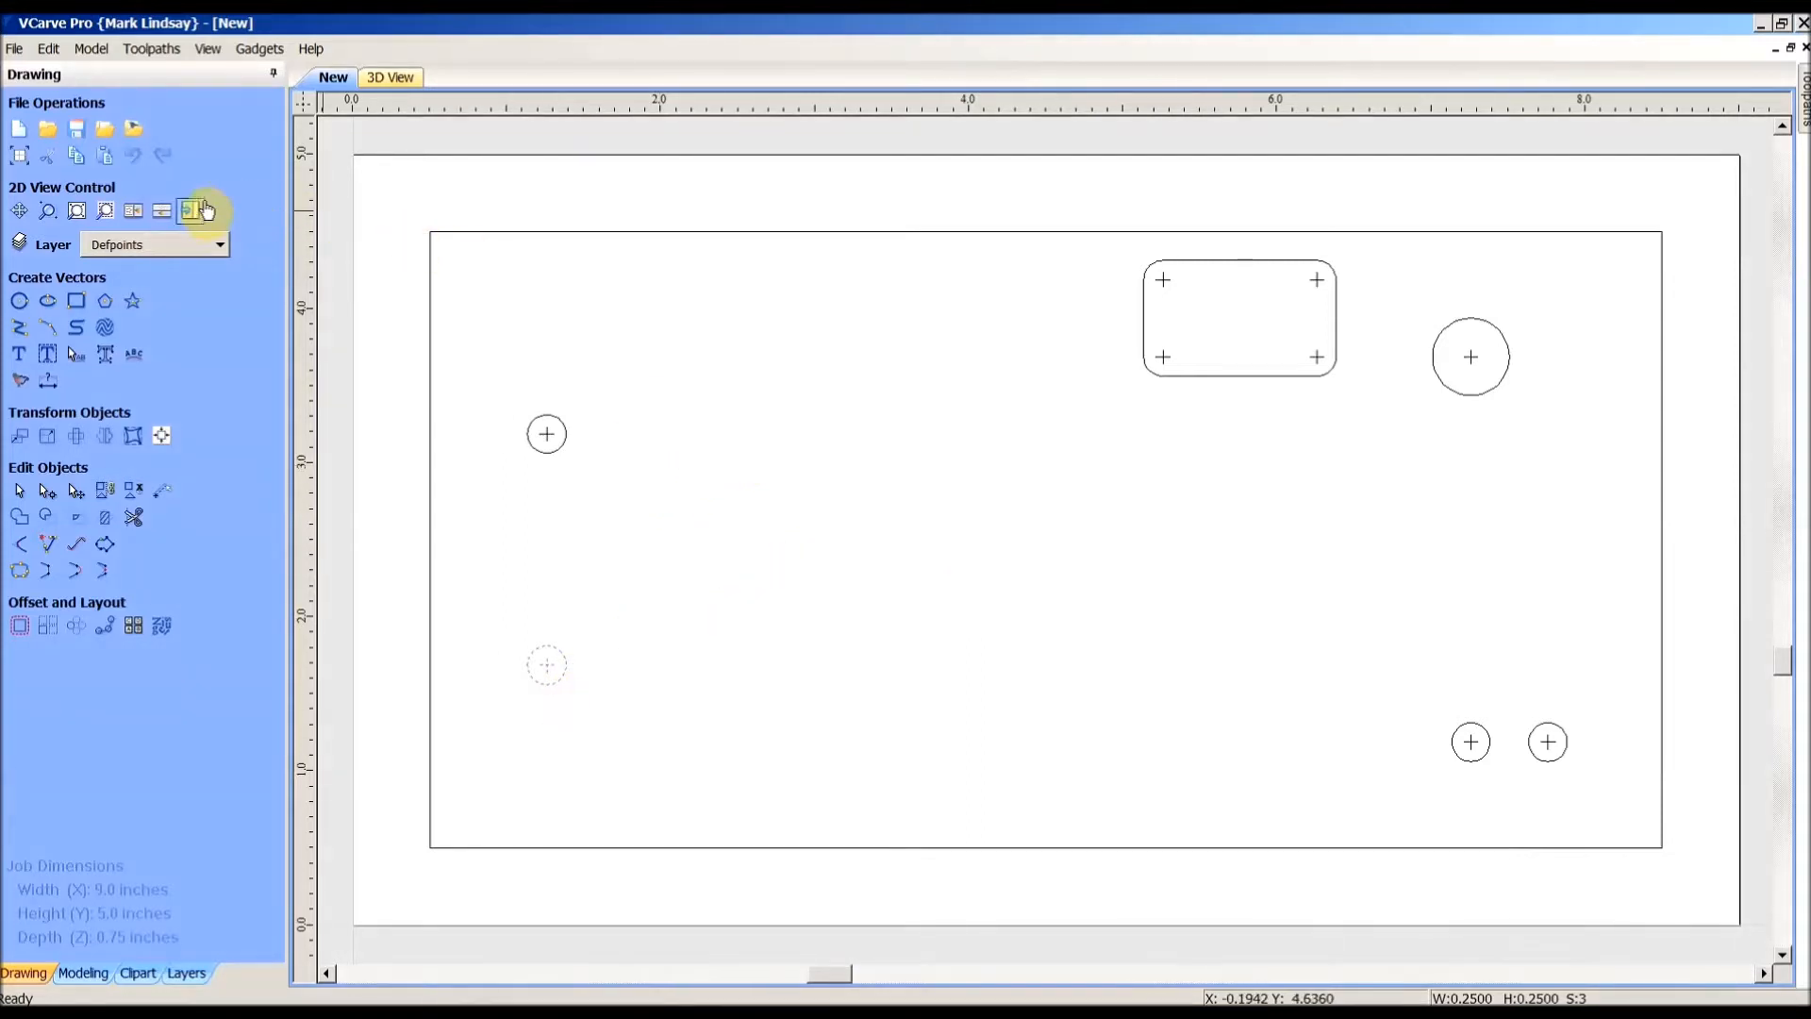
click(106, 213)
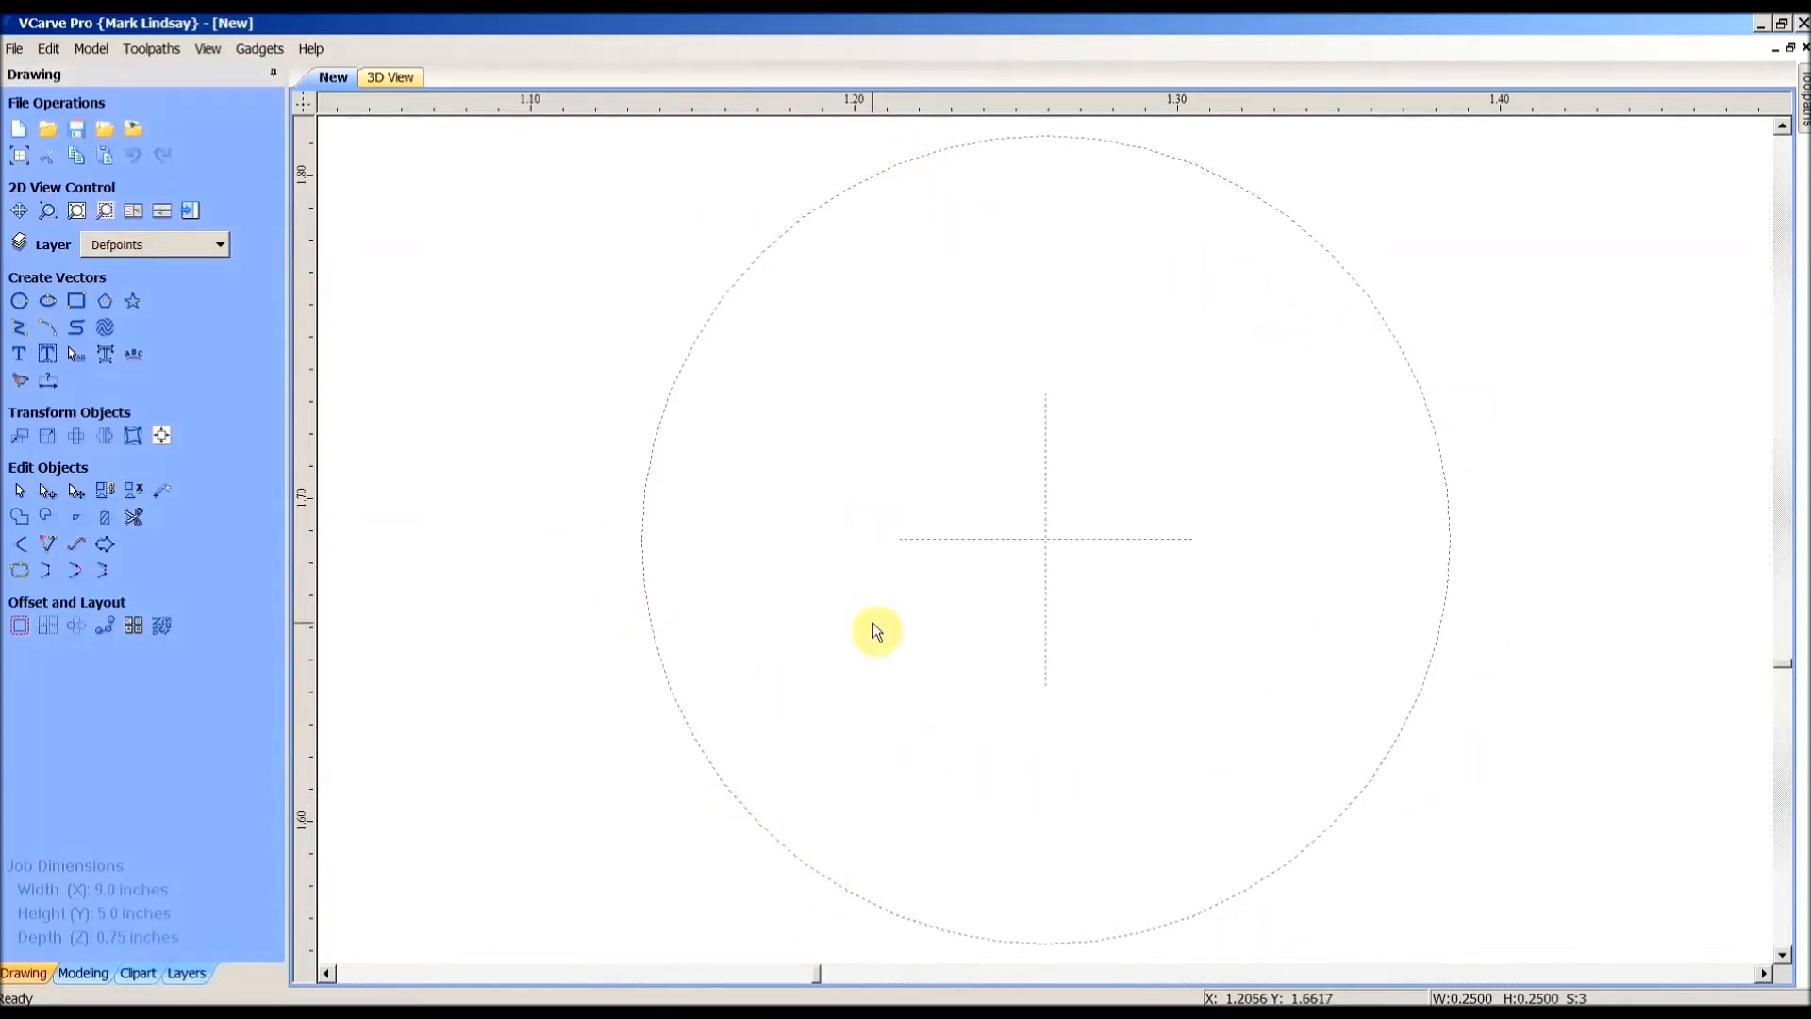
click(421, 330)
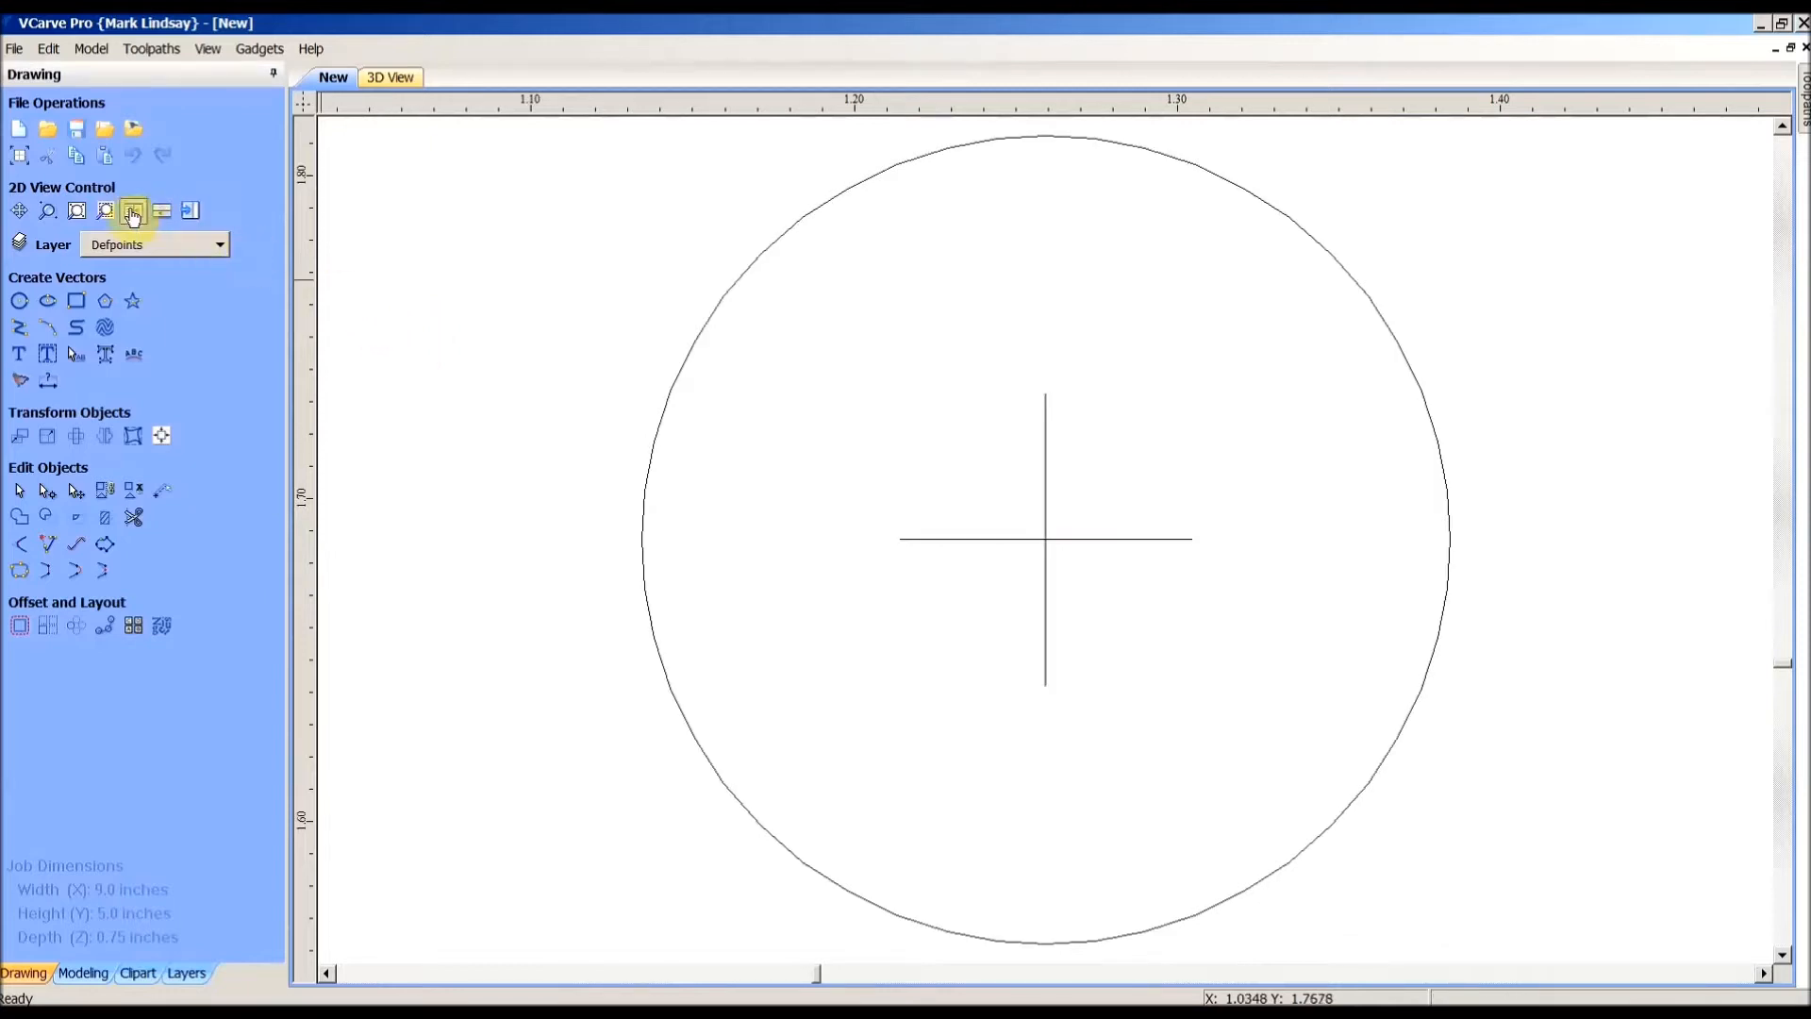
click(107, 211)
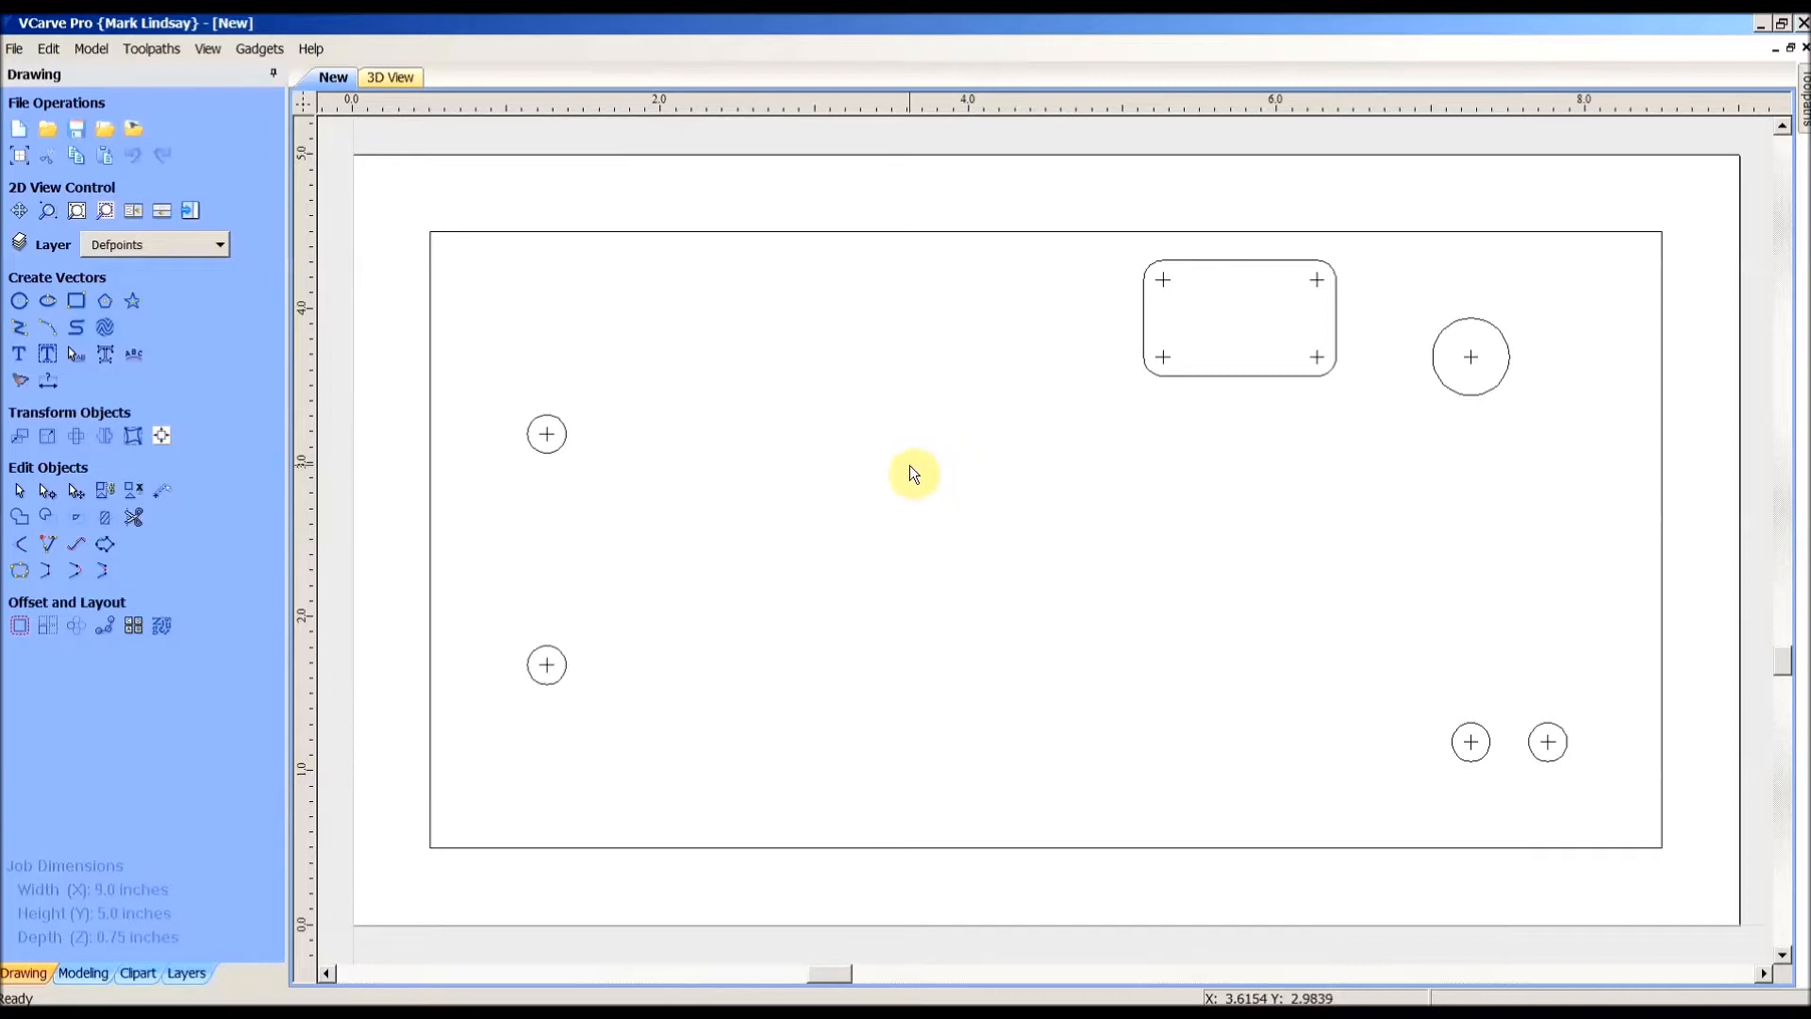
Step: Select all open vectors and delete these center crosses from the drawing
right_click(921, 520)
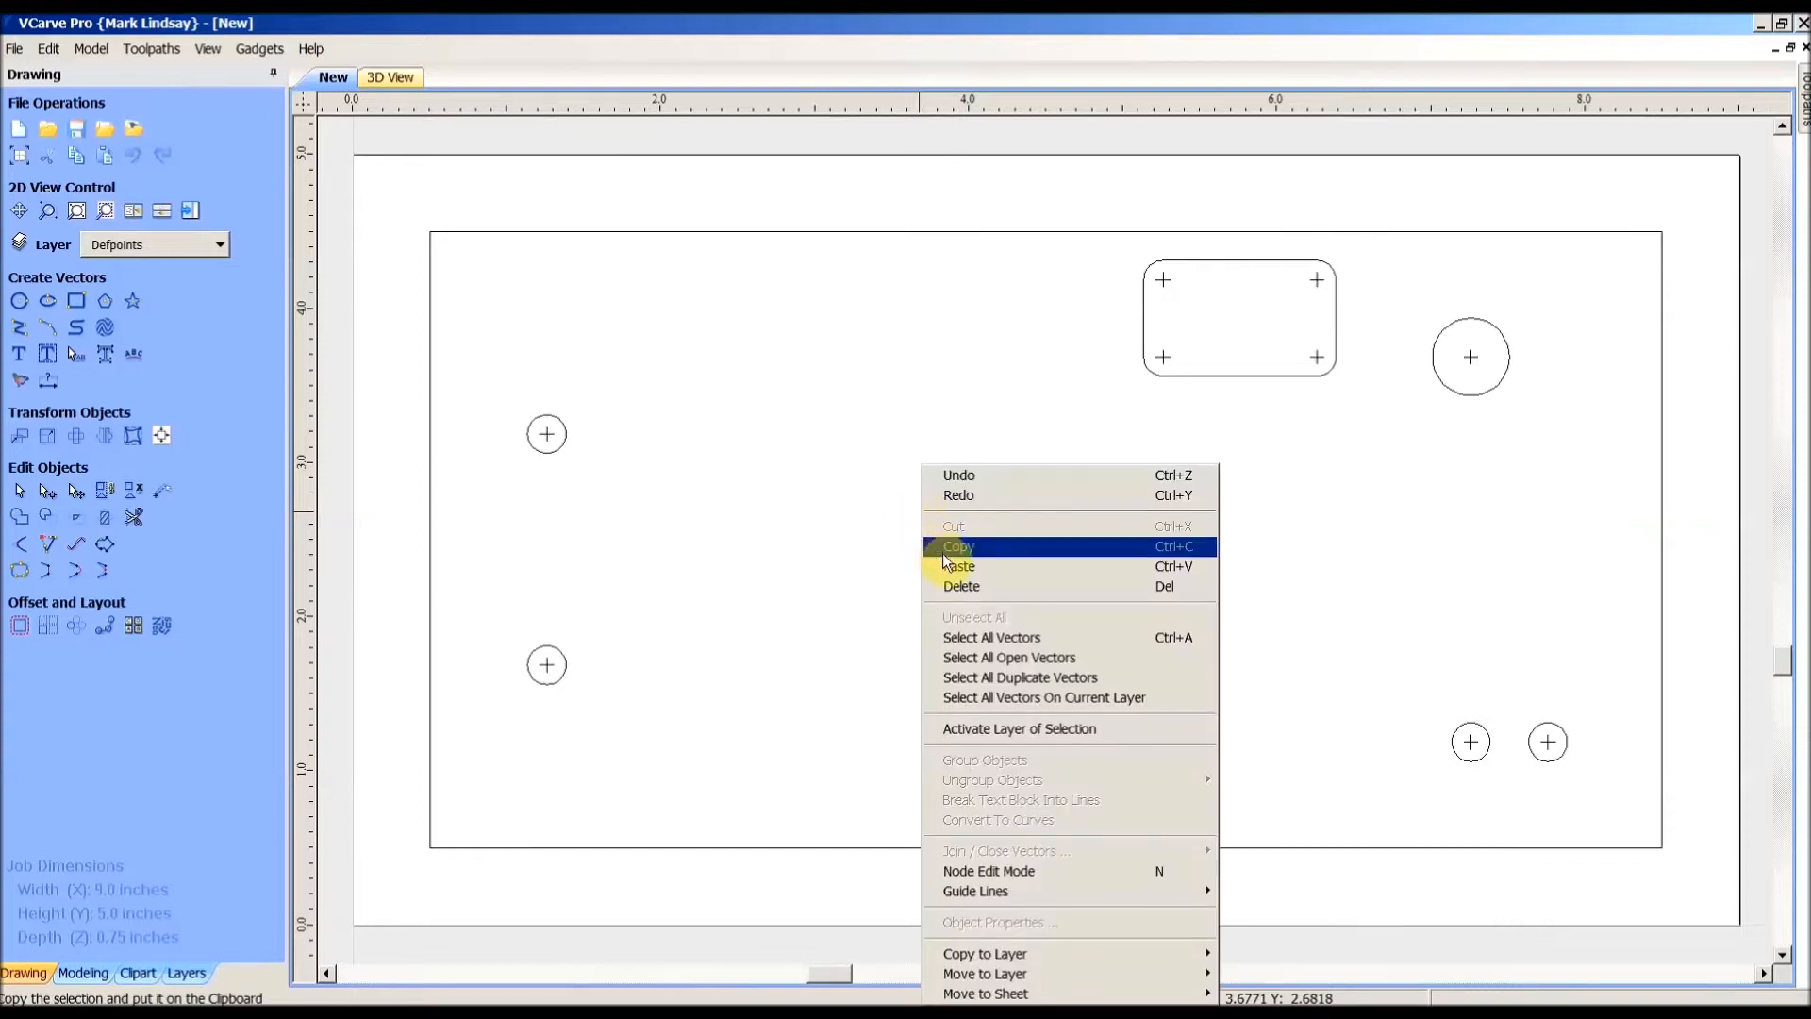
click(1072, 660)
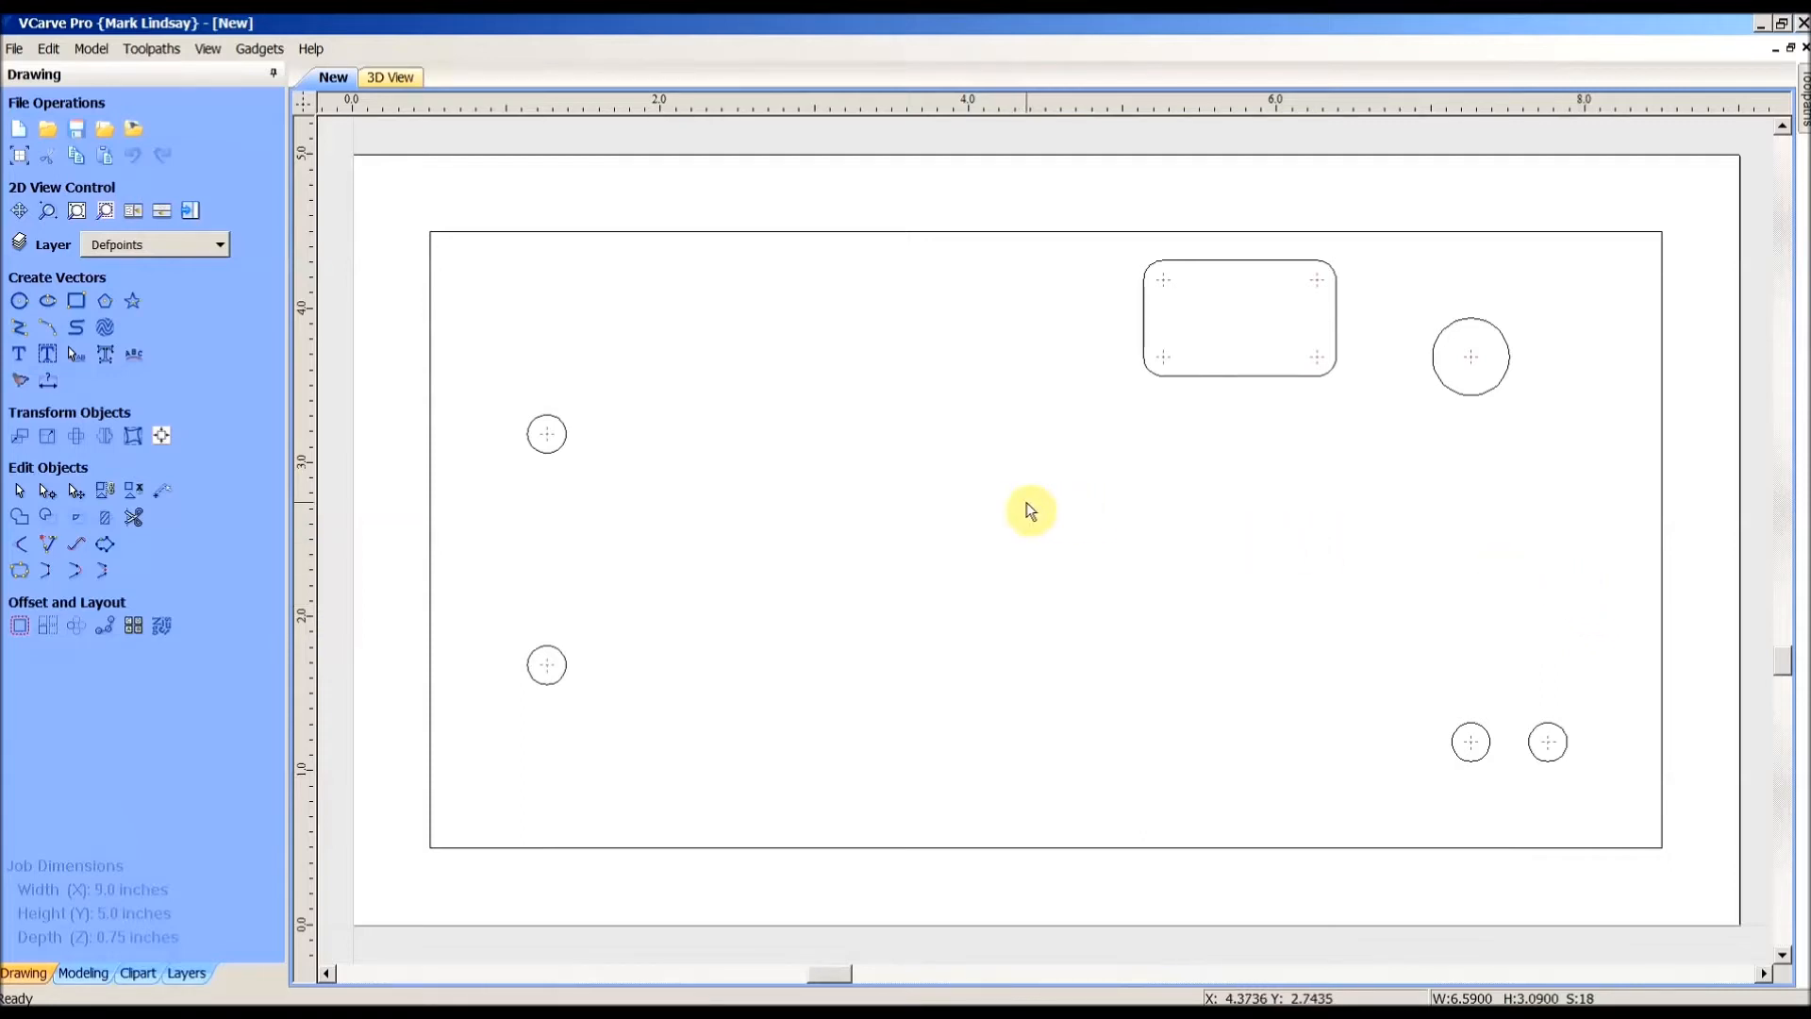
click(998, 557)
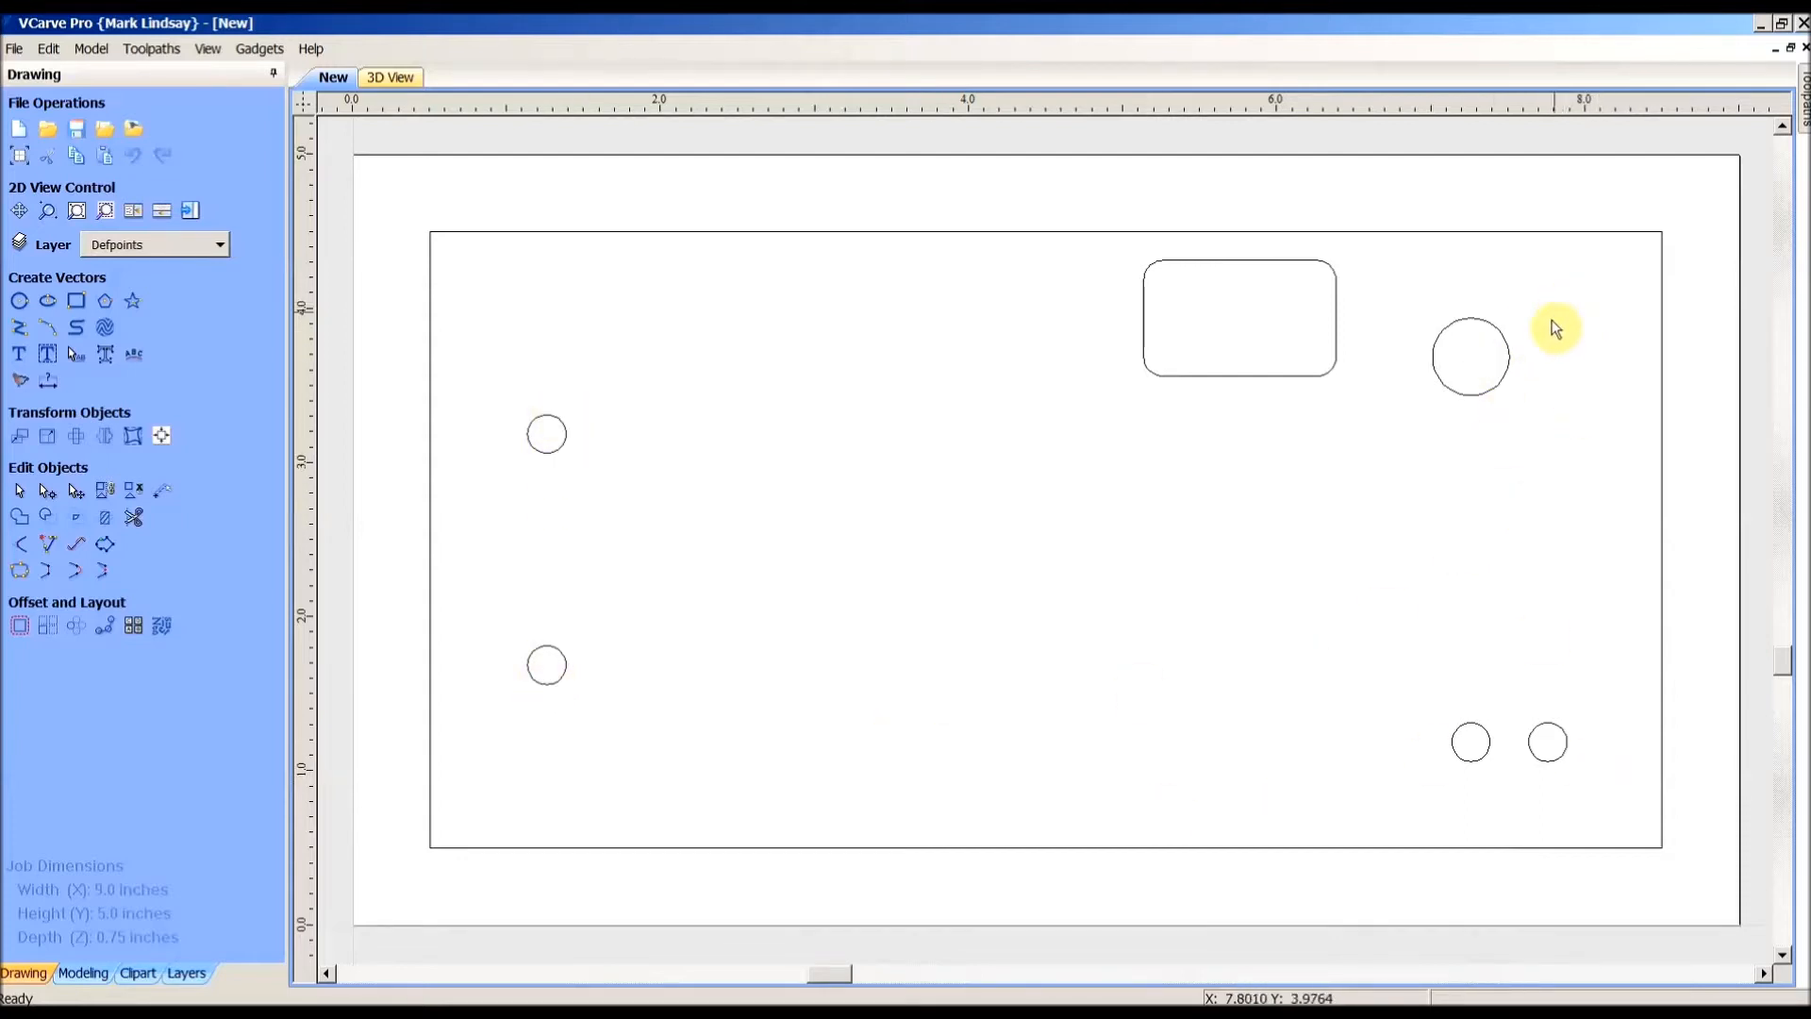
Step: Group the large circle and the four small circles into one object, and deselect it
drag(1557, 278, 1405, 445)
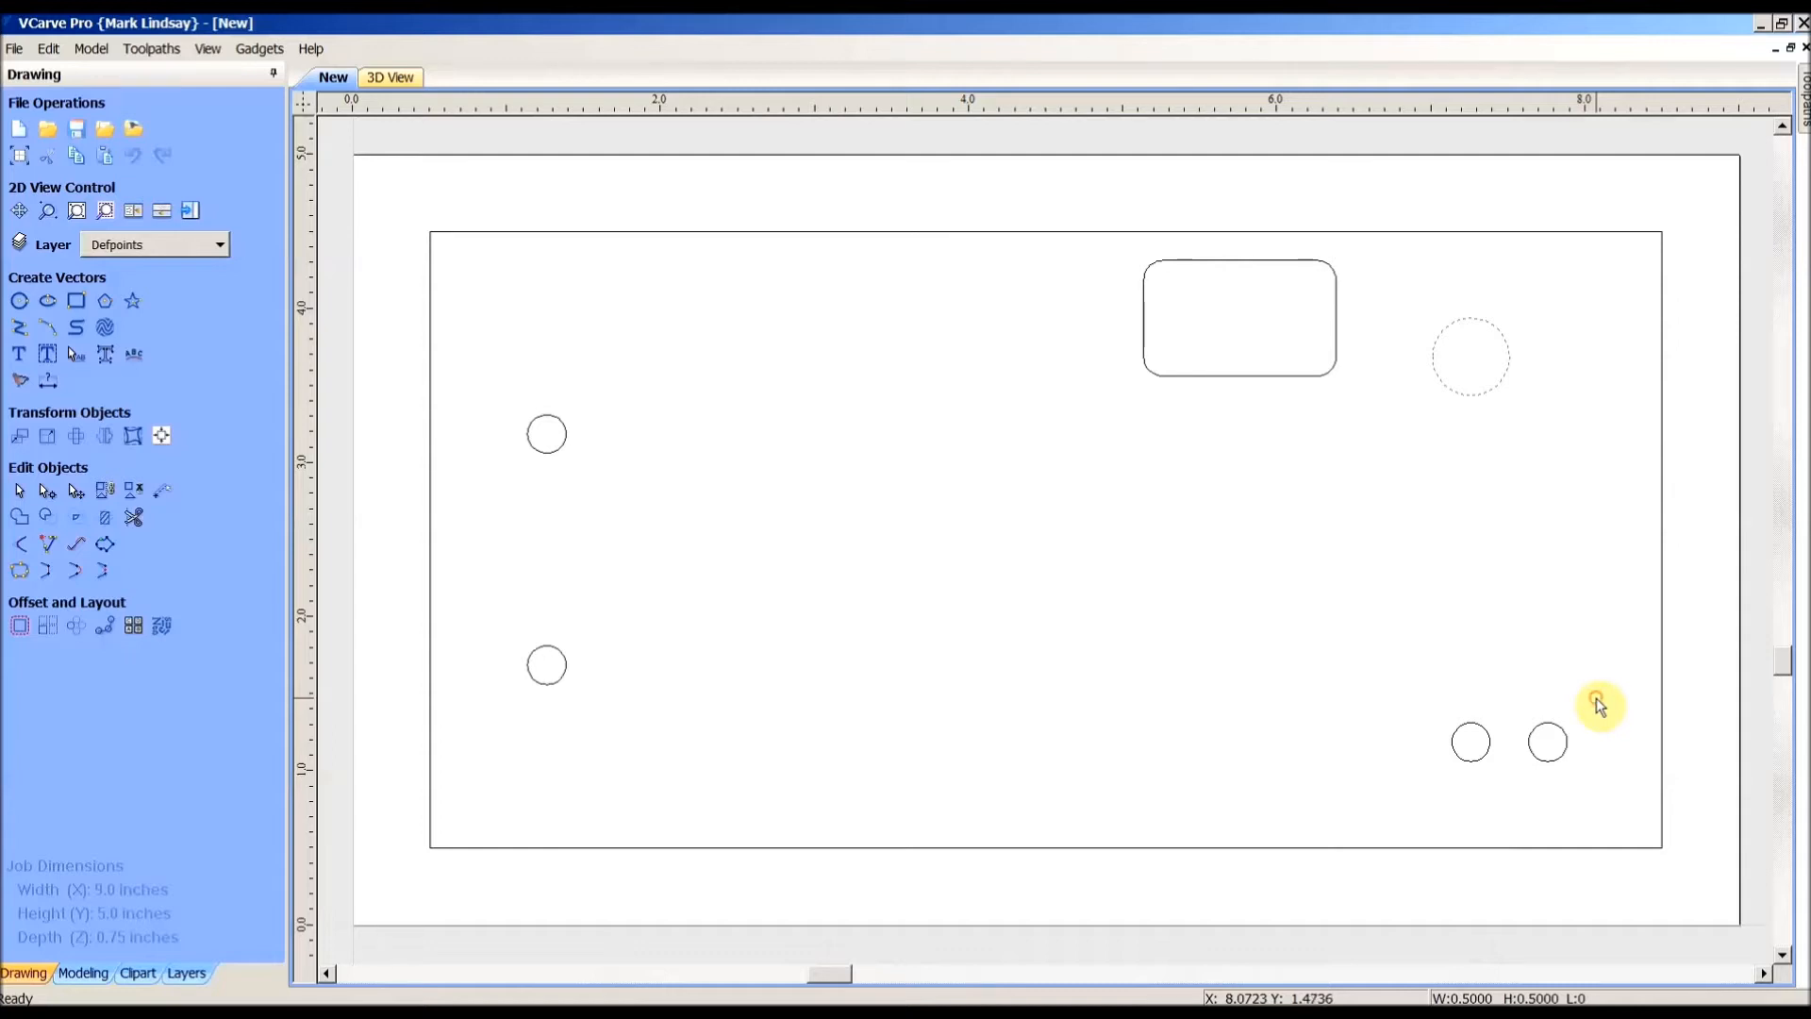
drag(1596, 698, 1477, 780)
drag(1476, 772, 1475, 773)
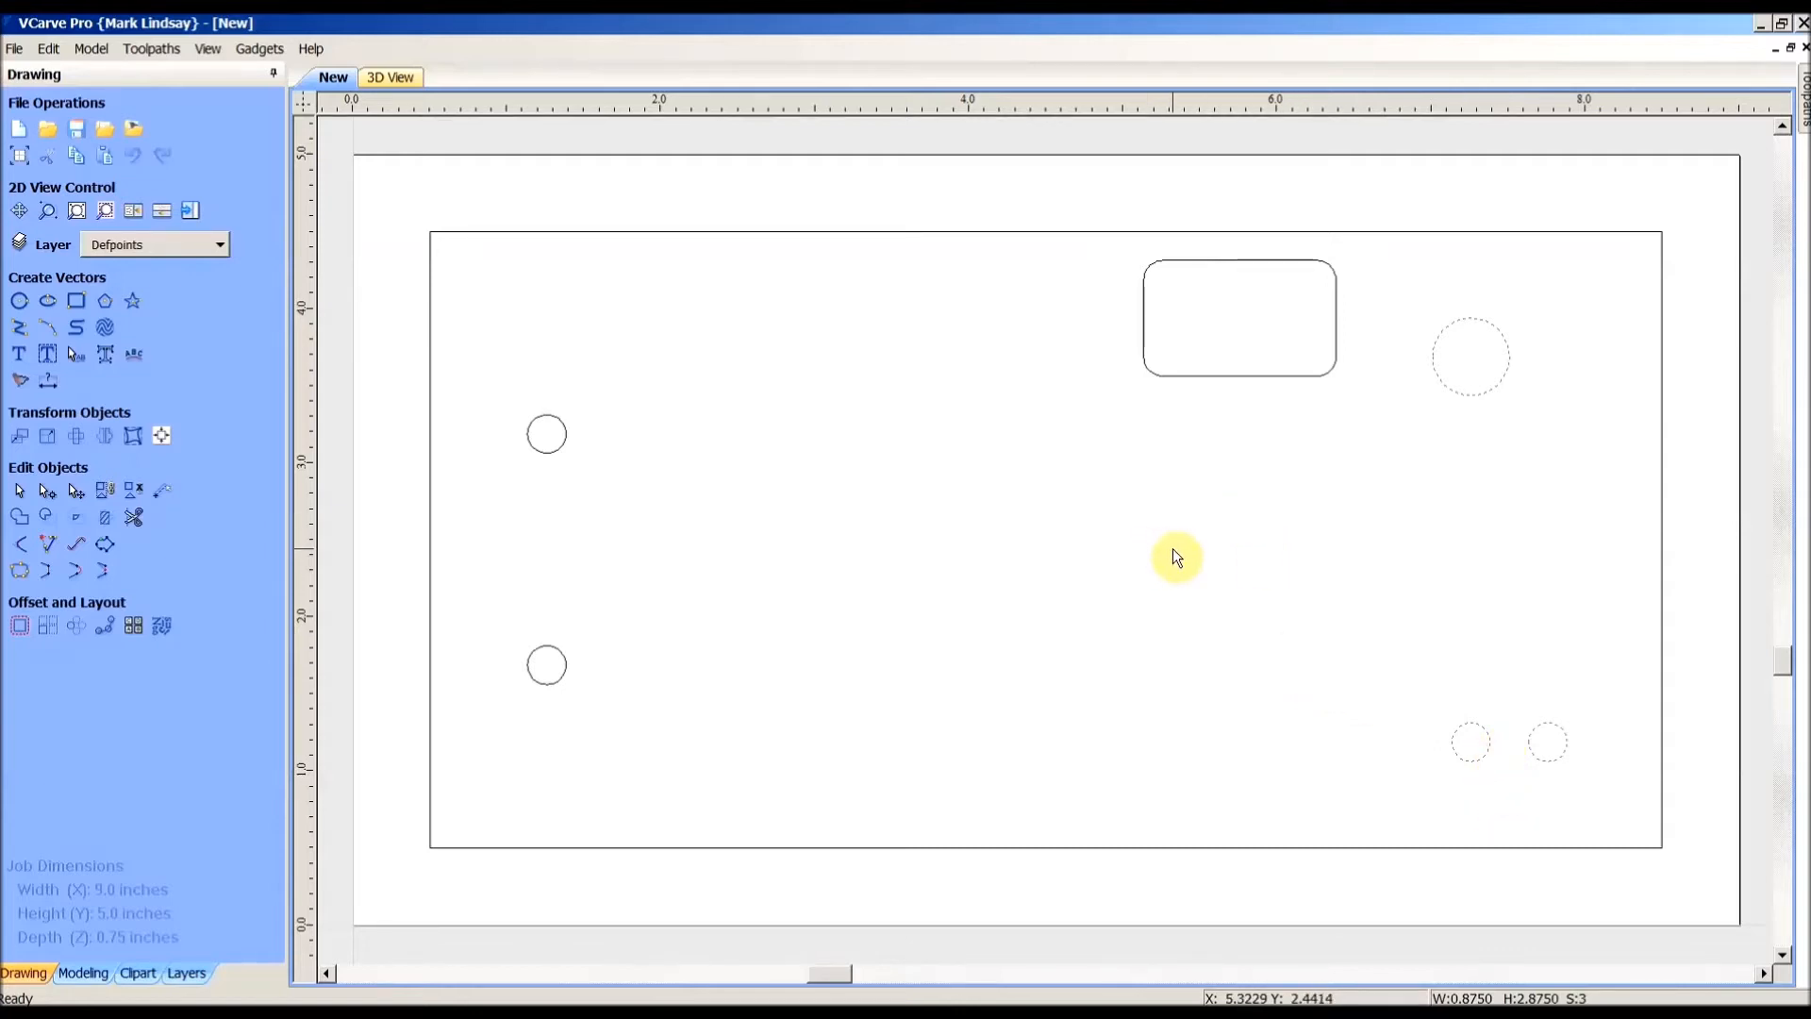
drag(1173, 548, 559, 715)
drag(541, 370, 720, 497)
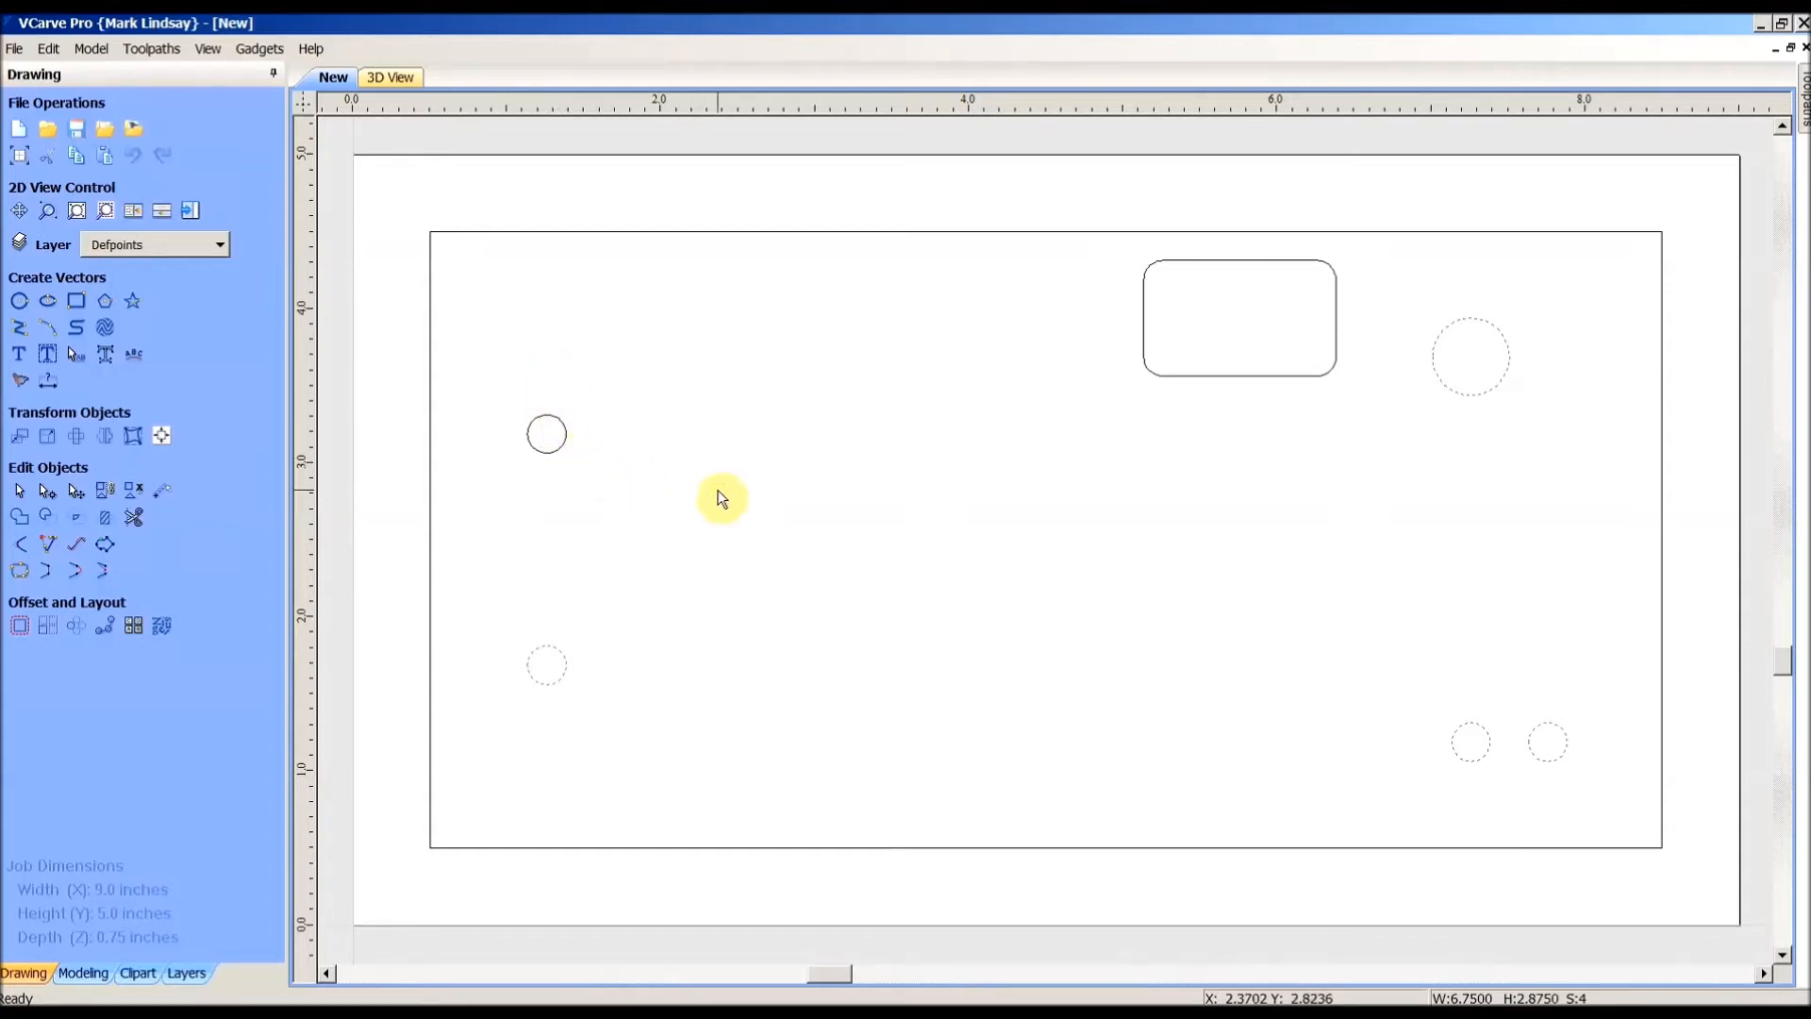
drag(490, 366, 626, 511)
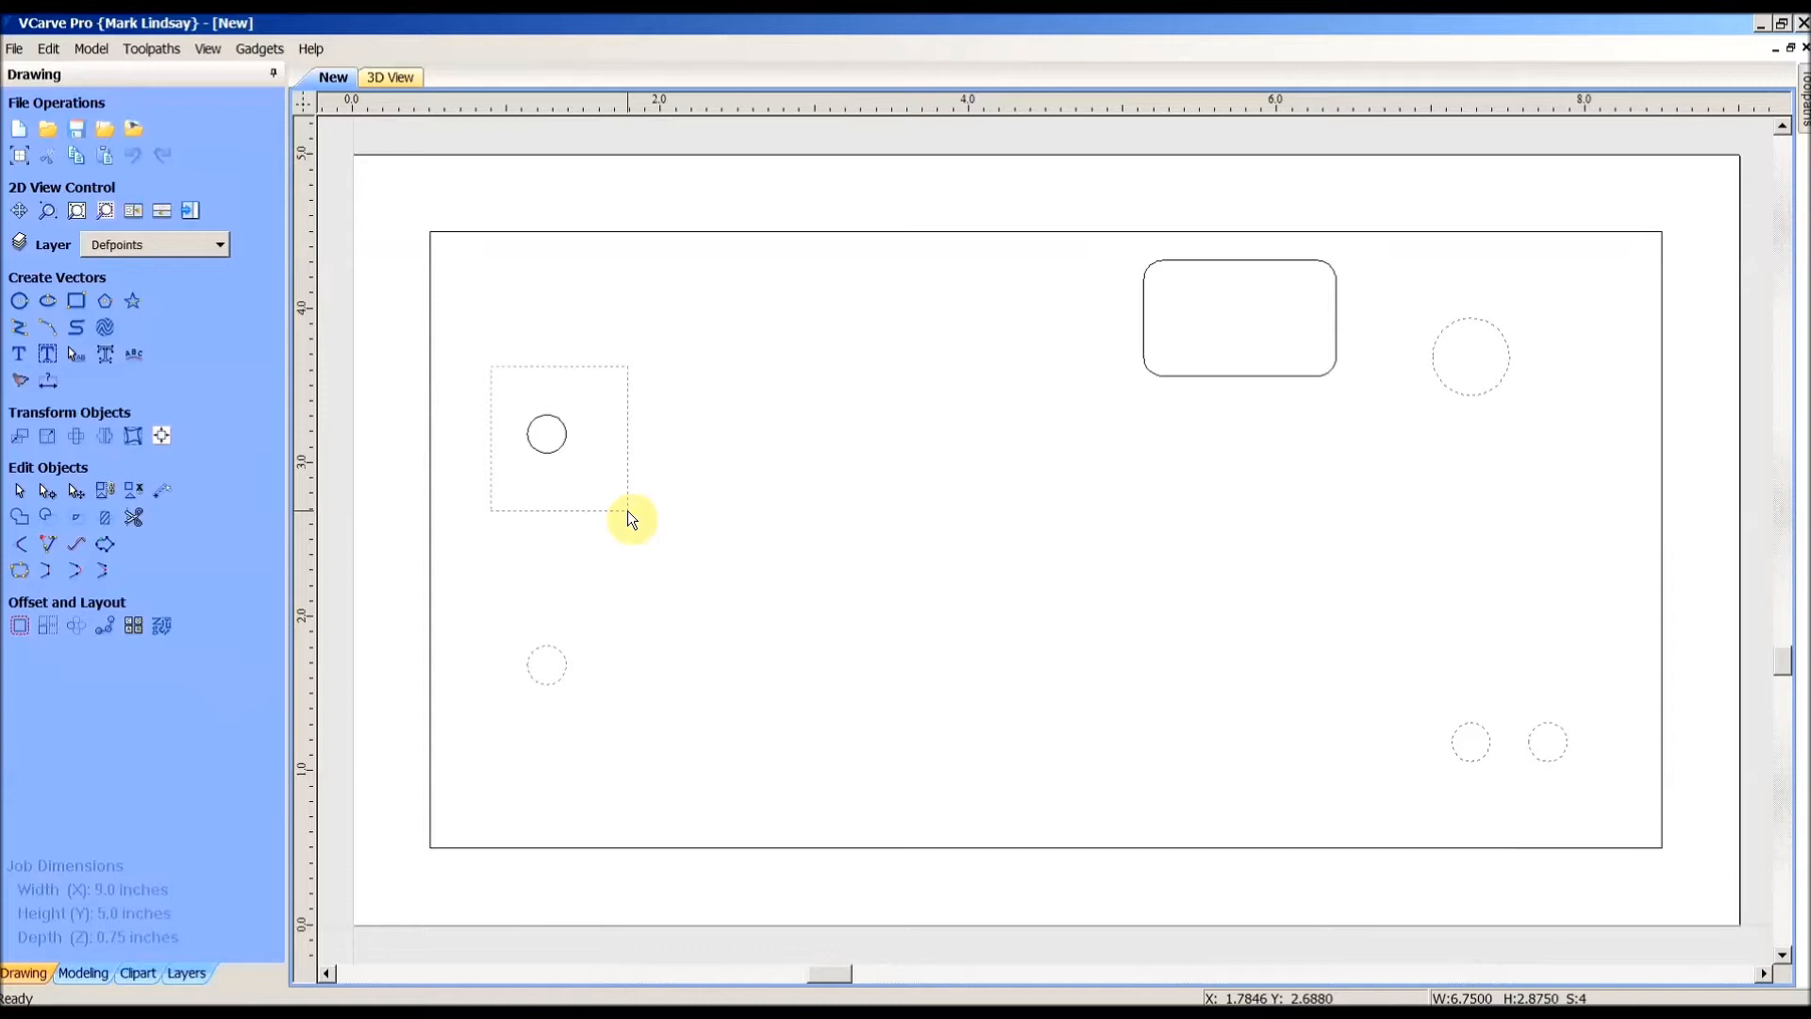
drag(626, 511, 627, 512)
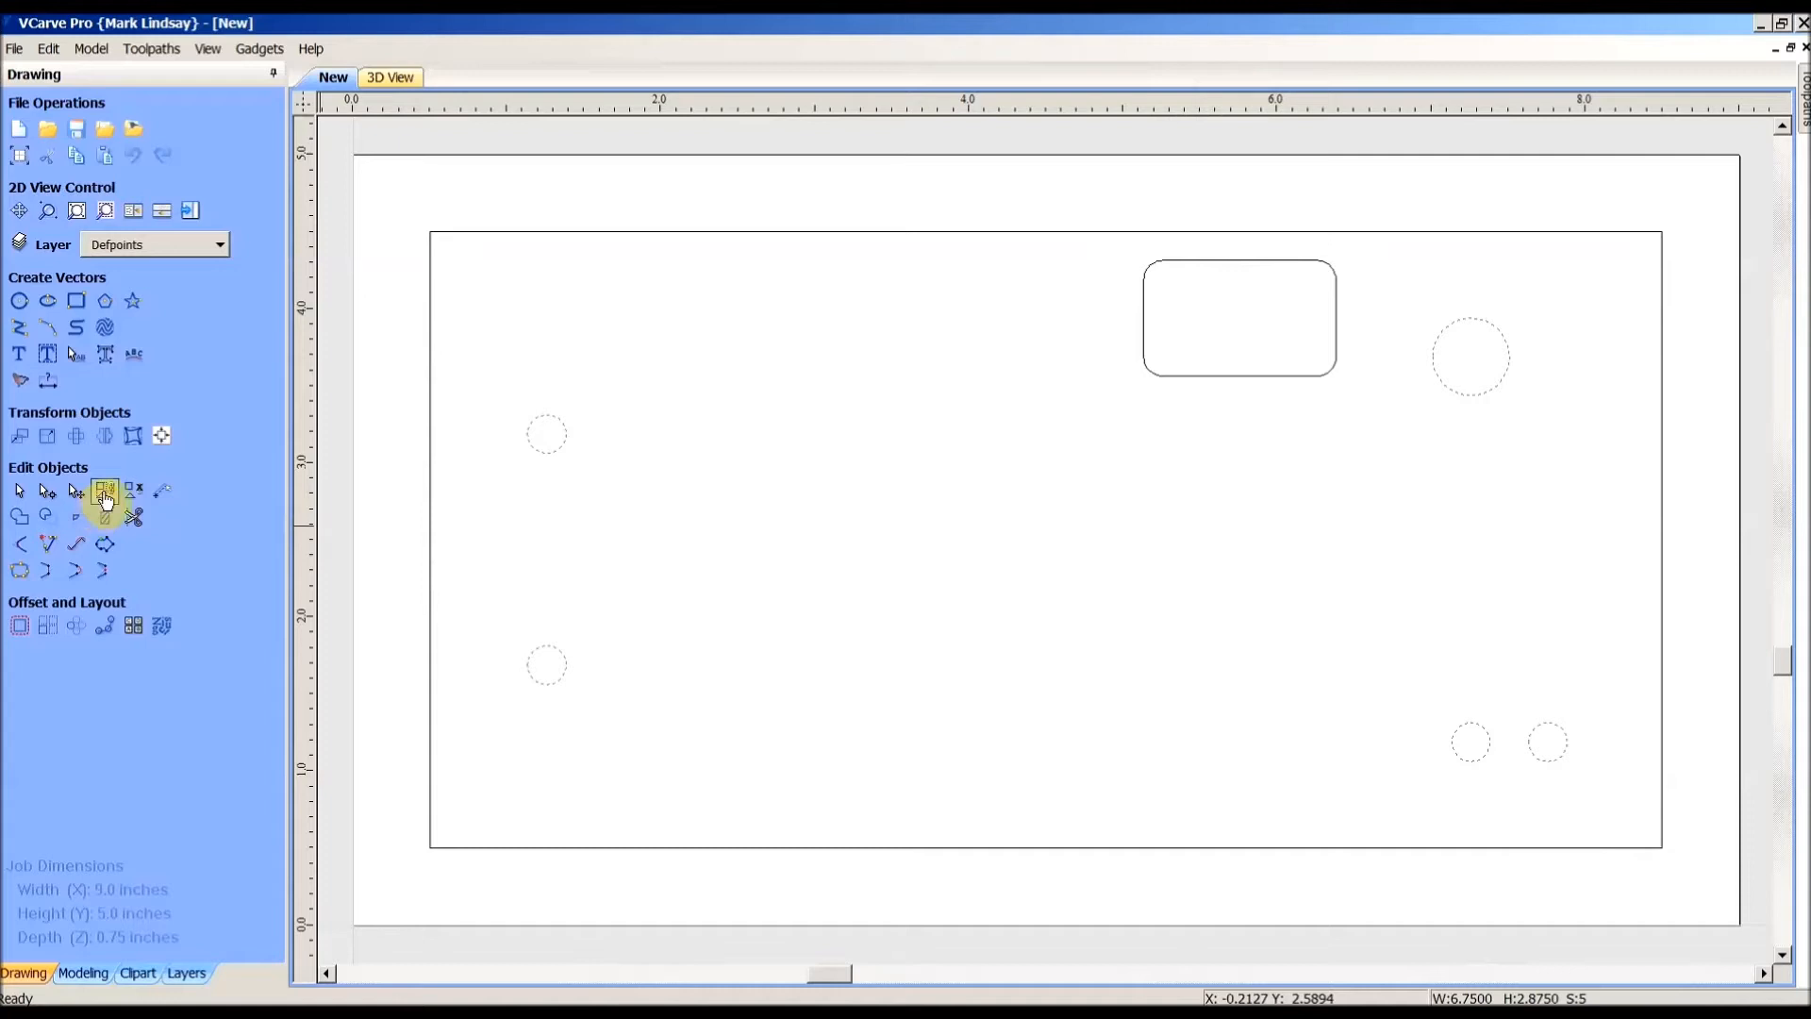
click(104, 495)
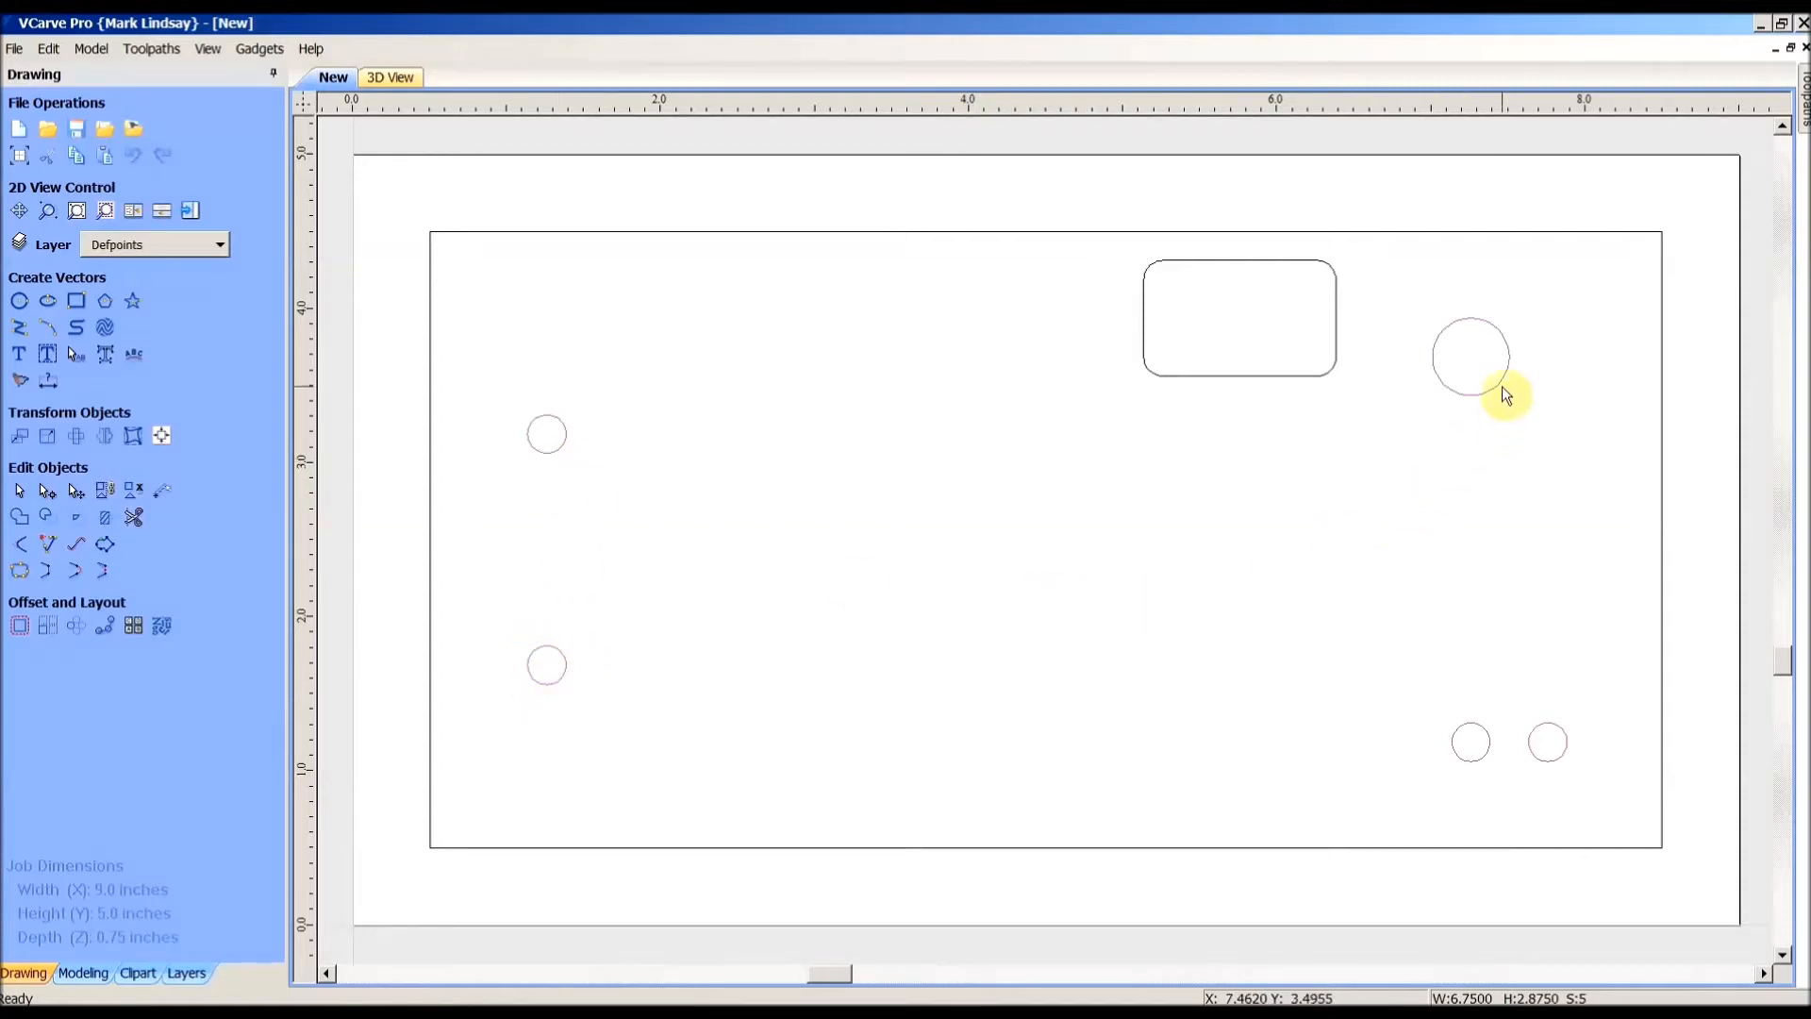
click(1125, 618)
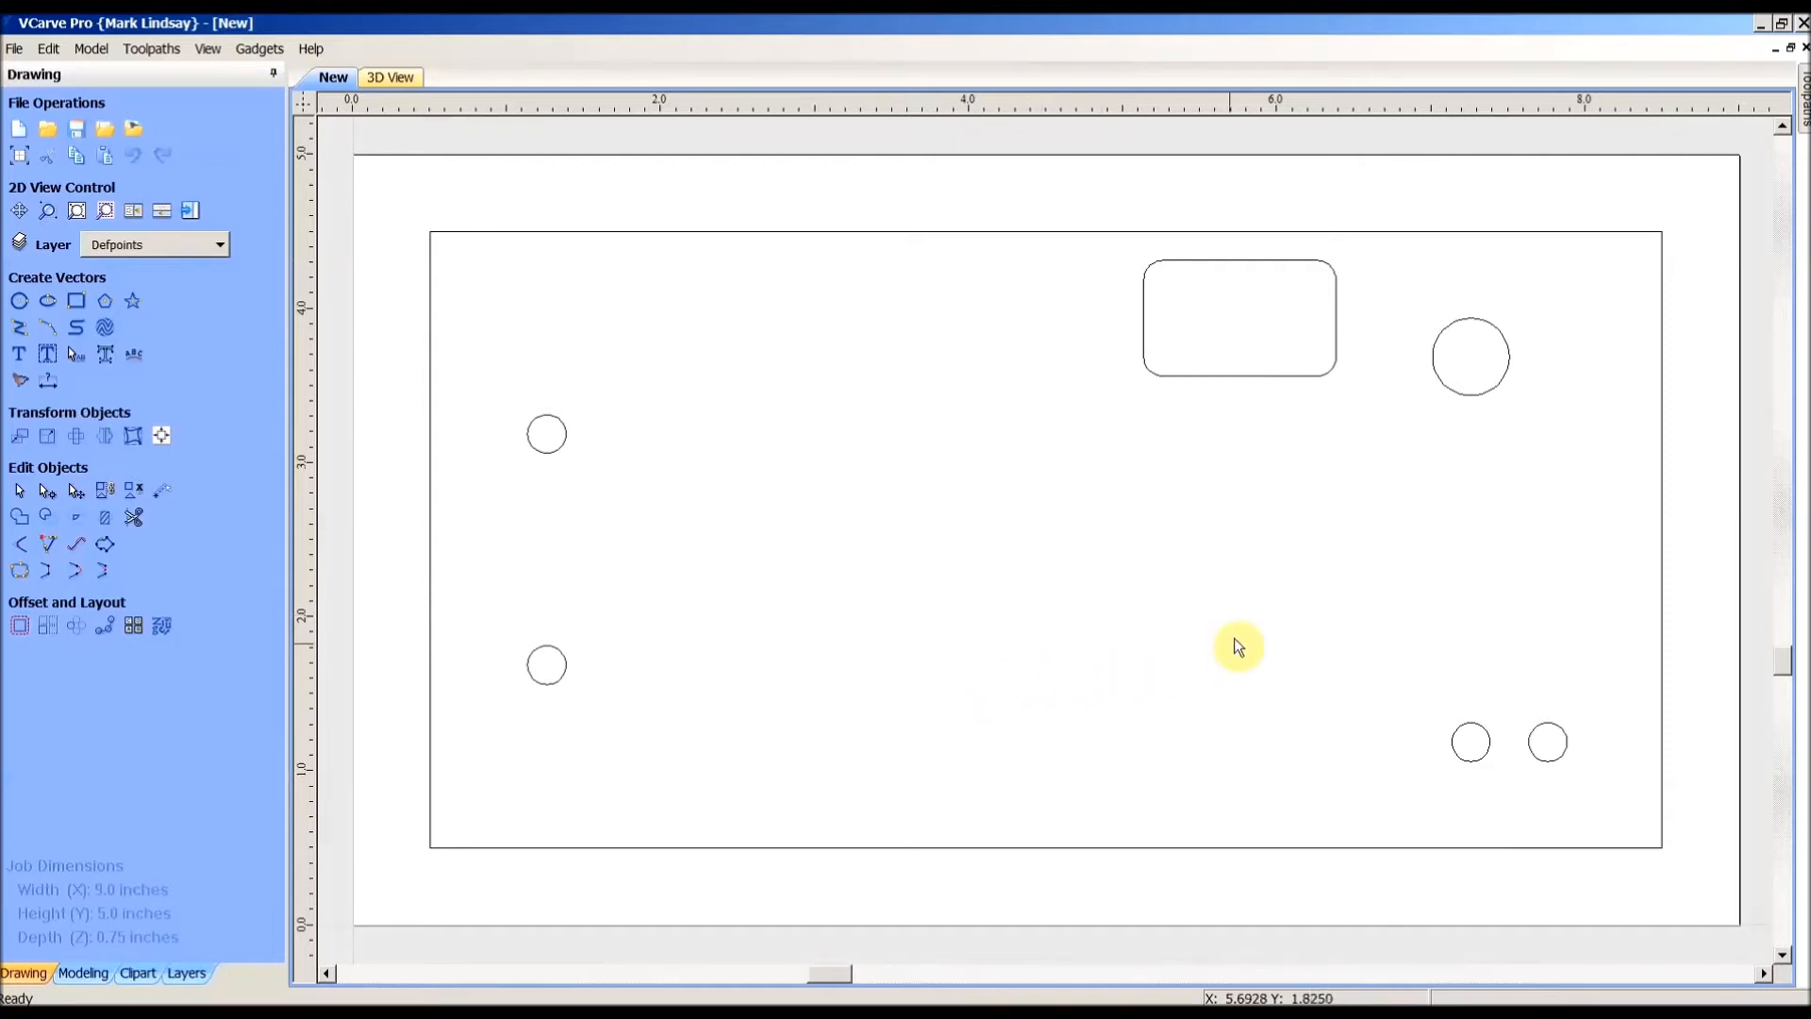
Step: Select the grouped circles, the rounded rectangle and the outer rectangle in turn to check how the vectors are organized
click(1473, 396)
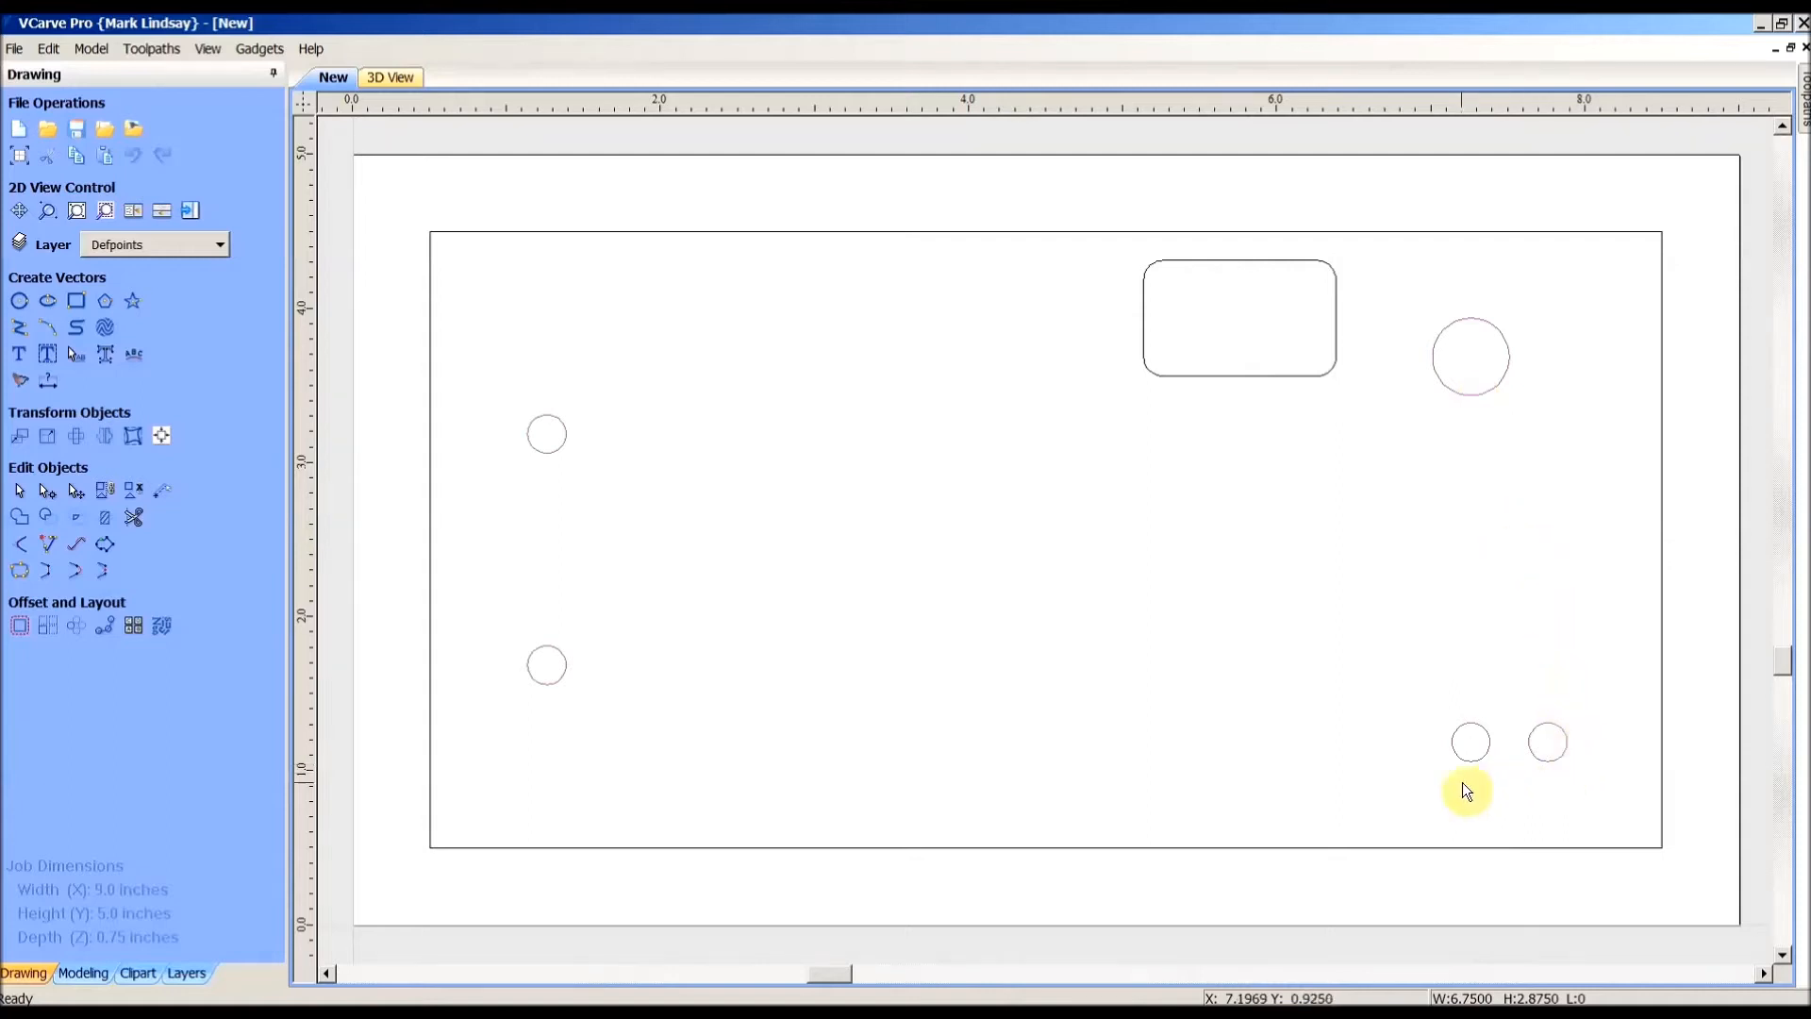
click(706, 557)
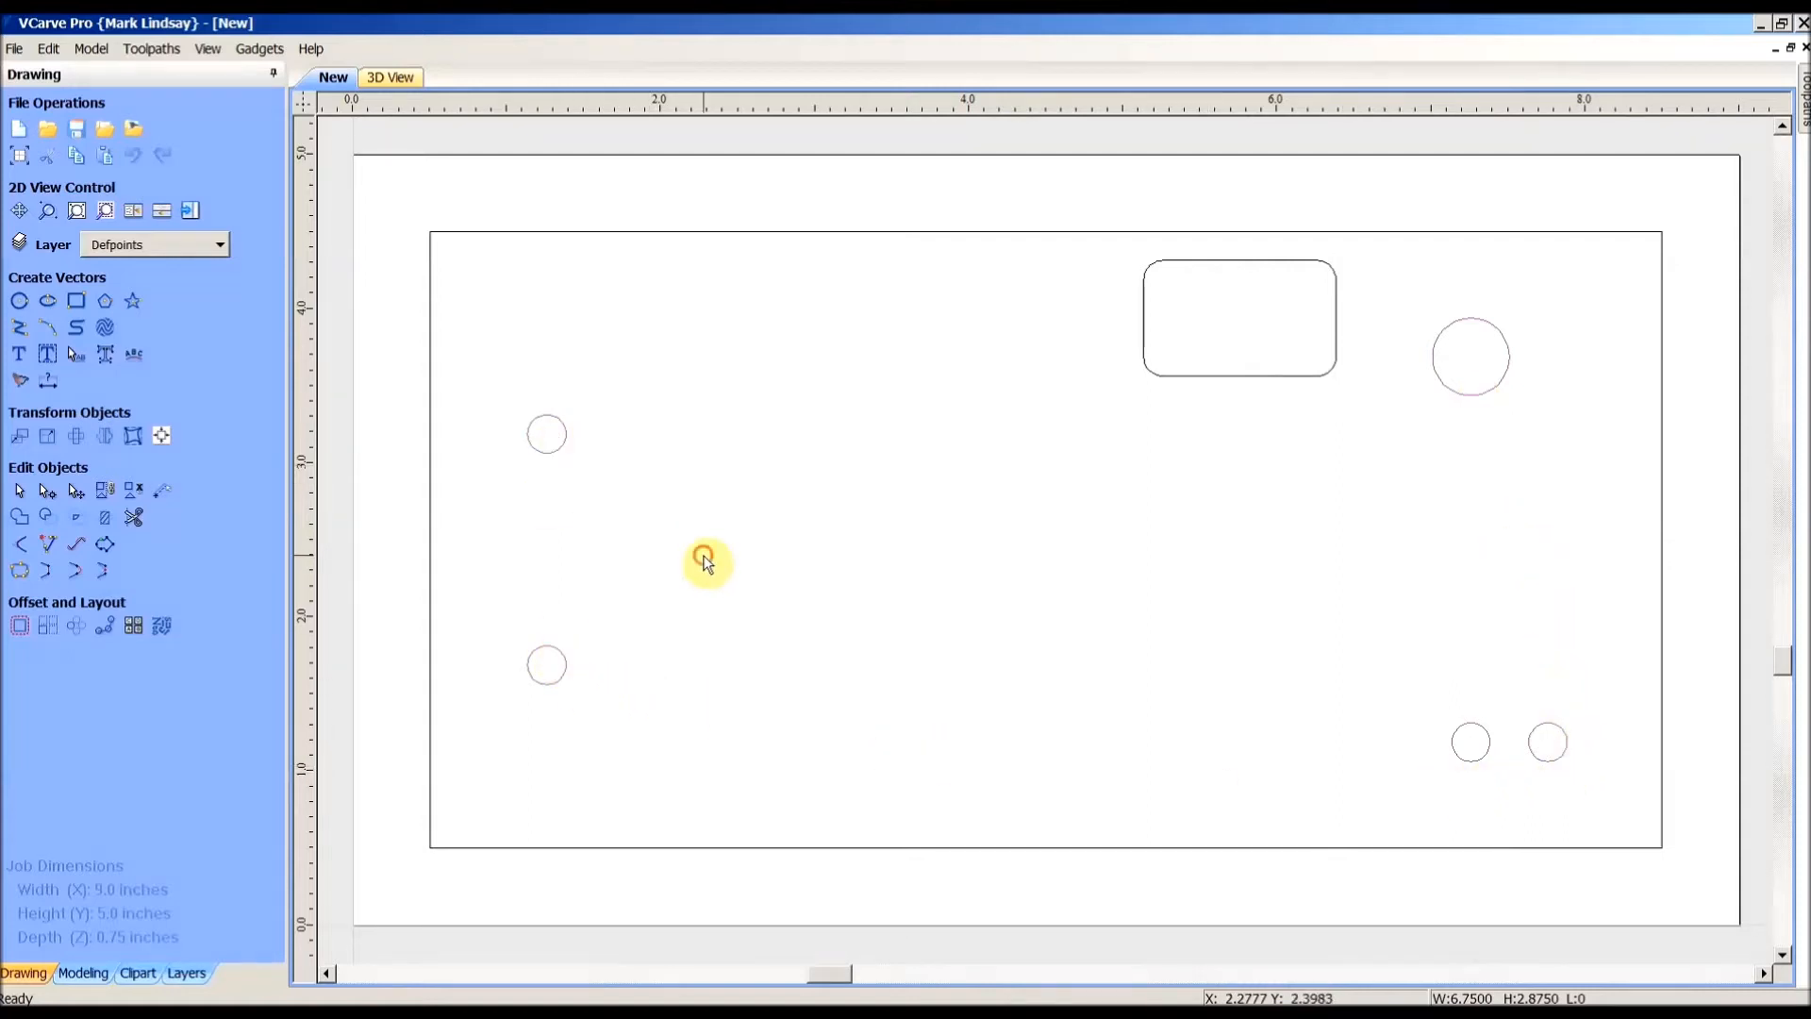
click(552, 686)
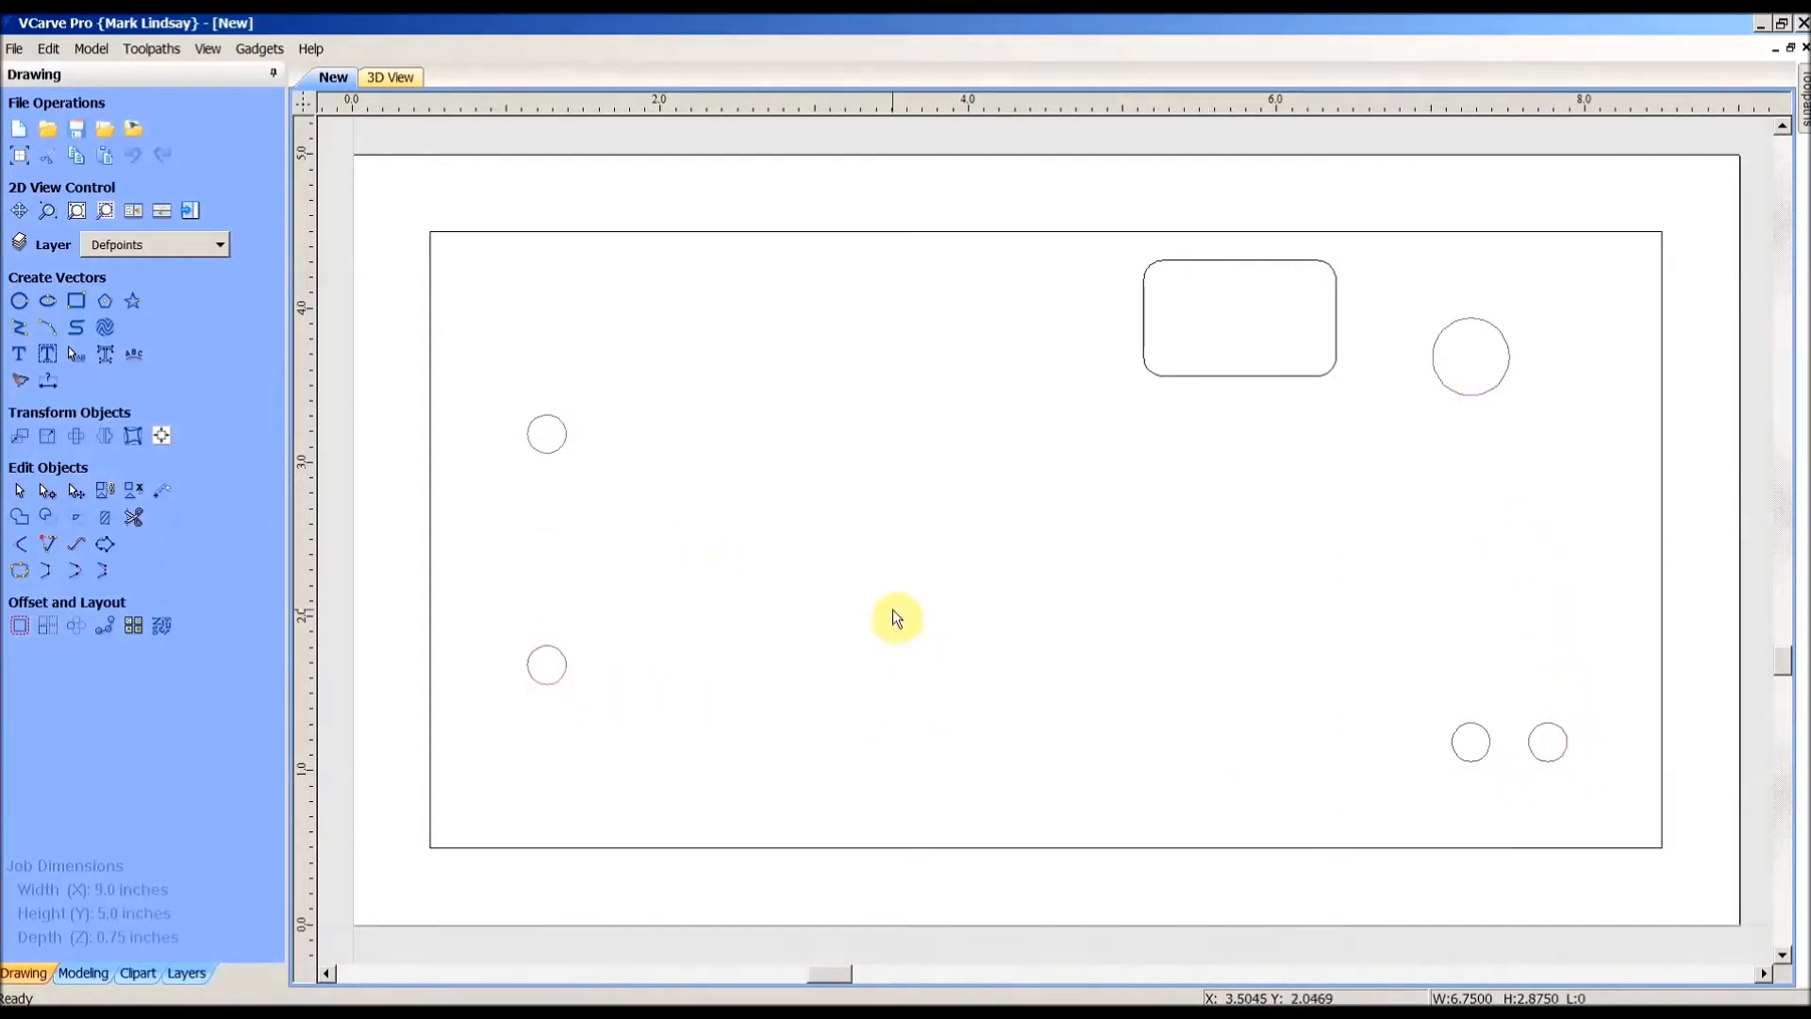
click(1004, 597)
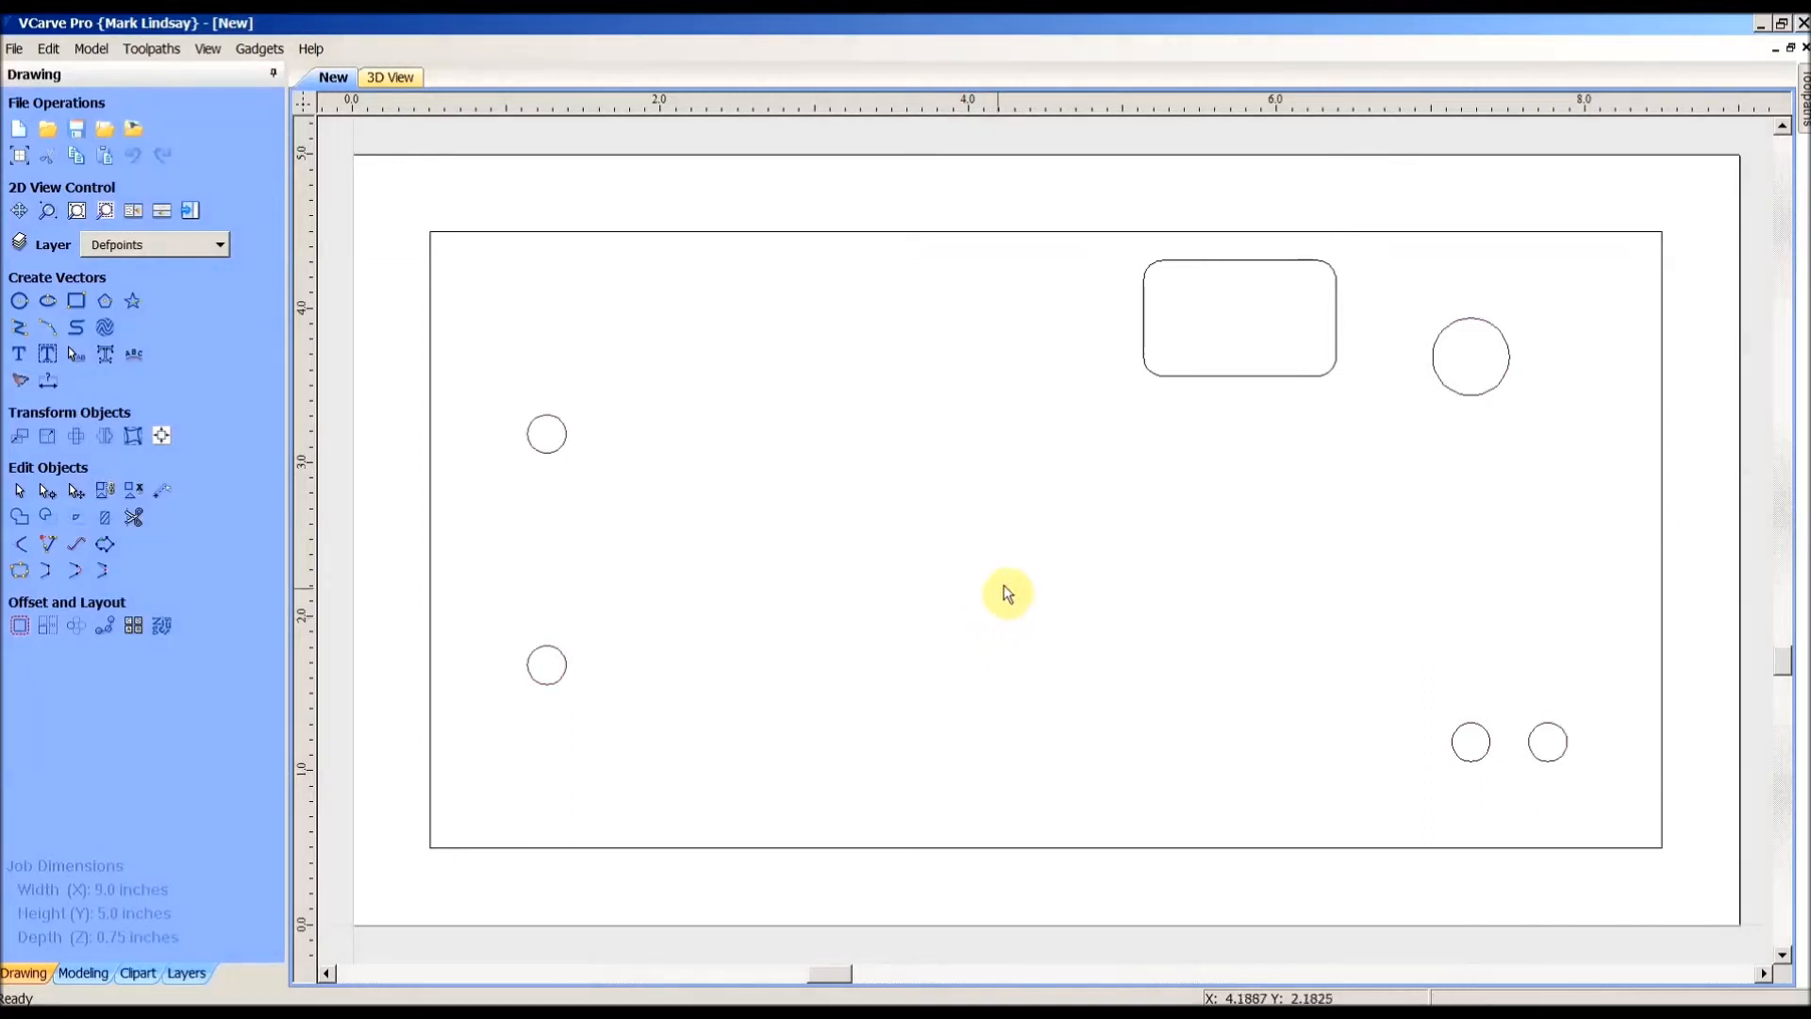
click(1218, 376)
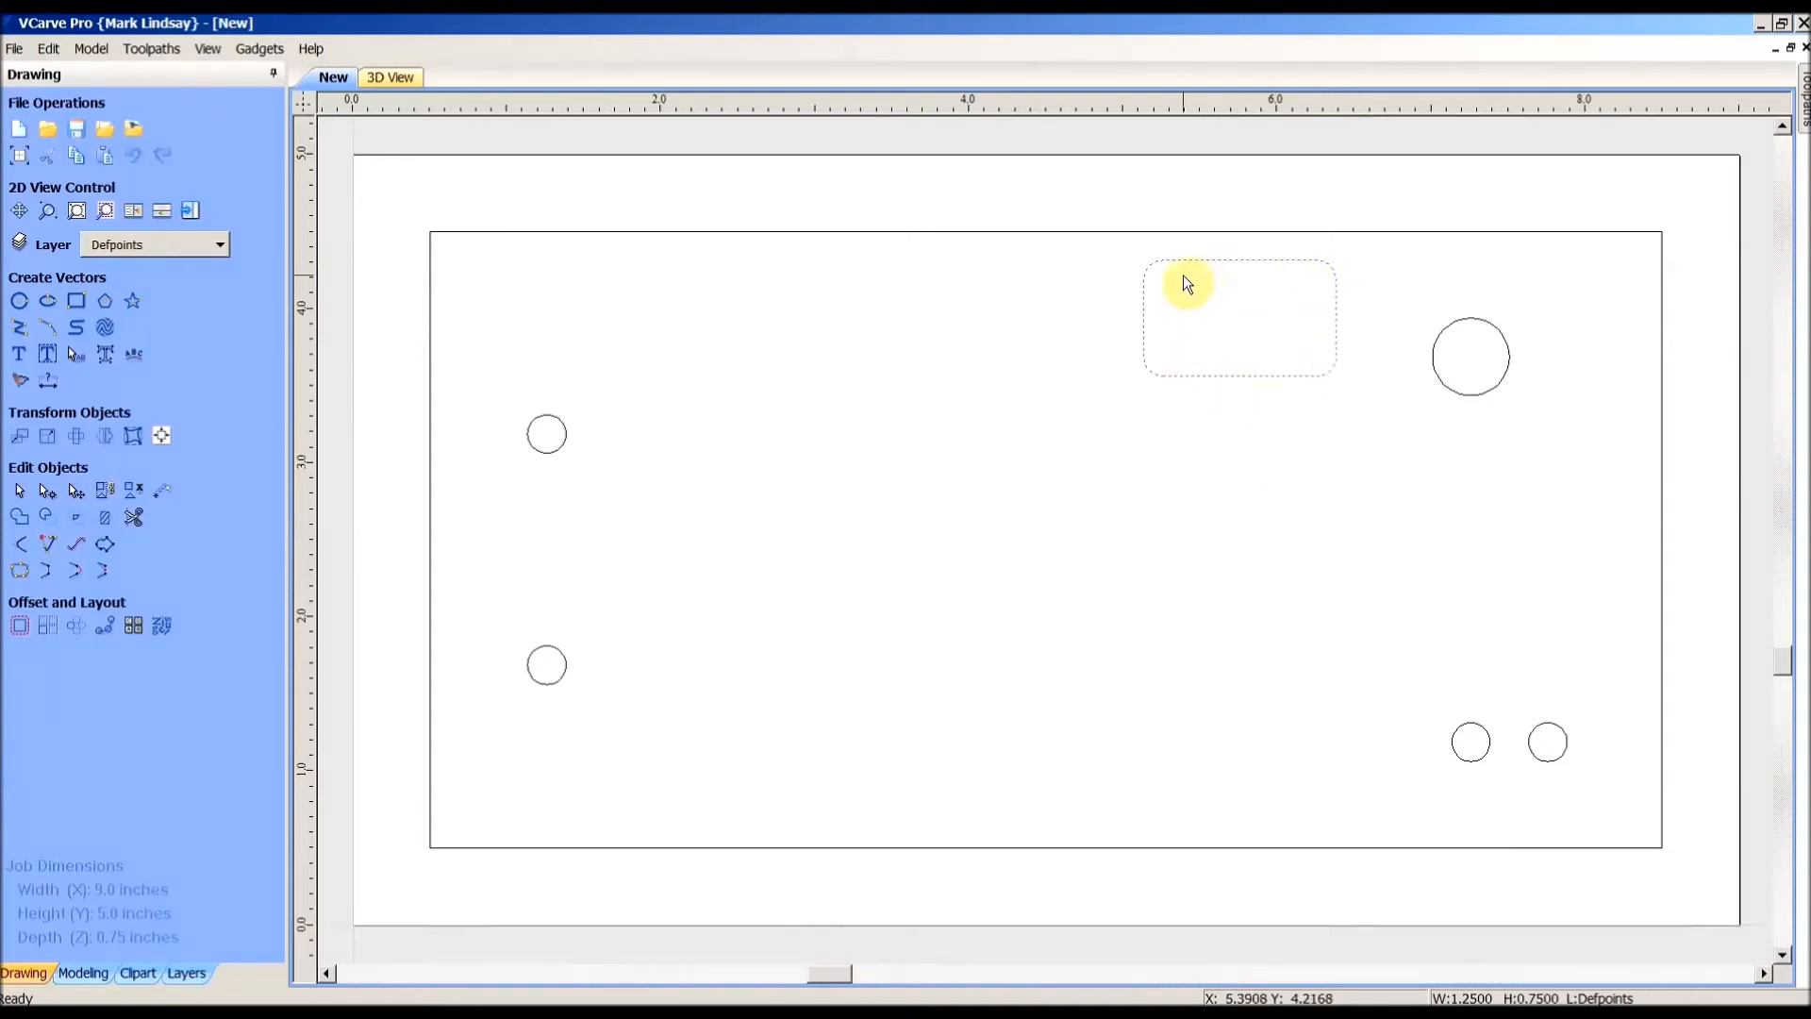
click(1475, 395)
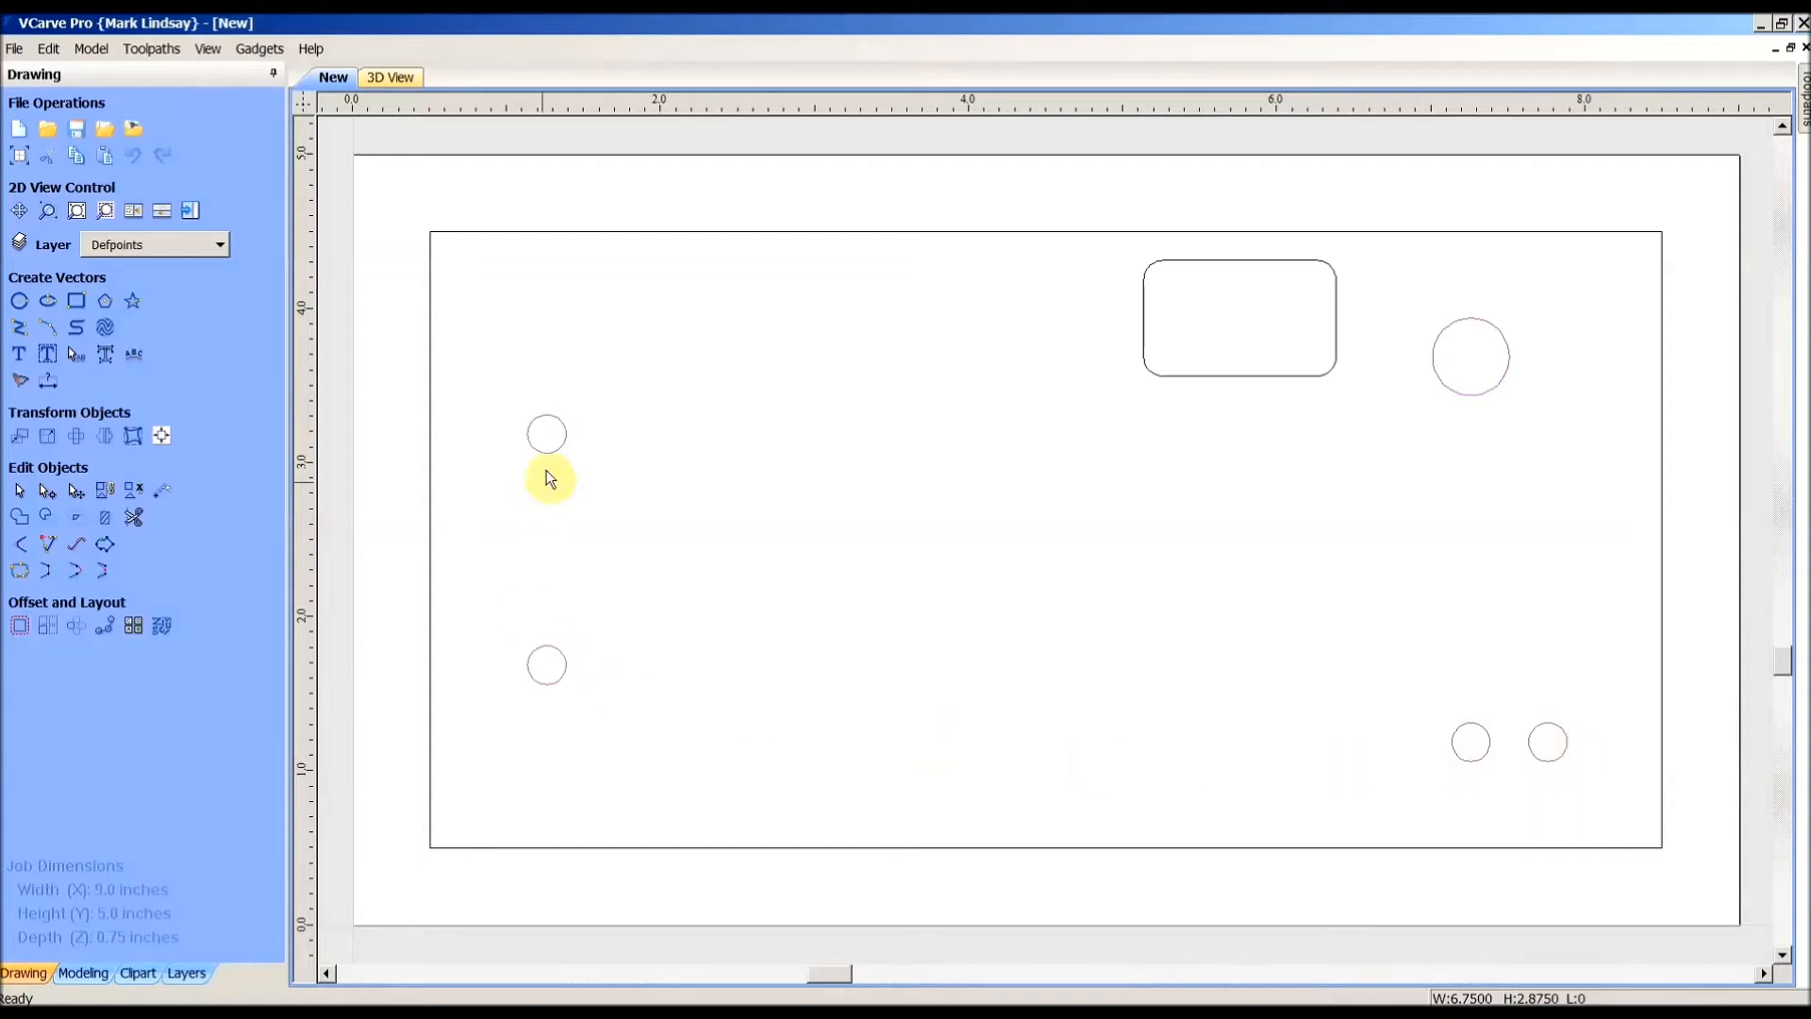
click(934, 232)
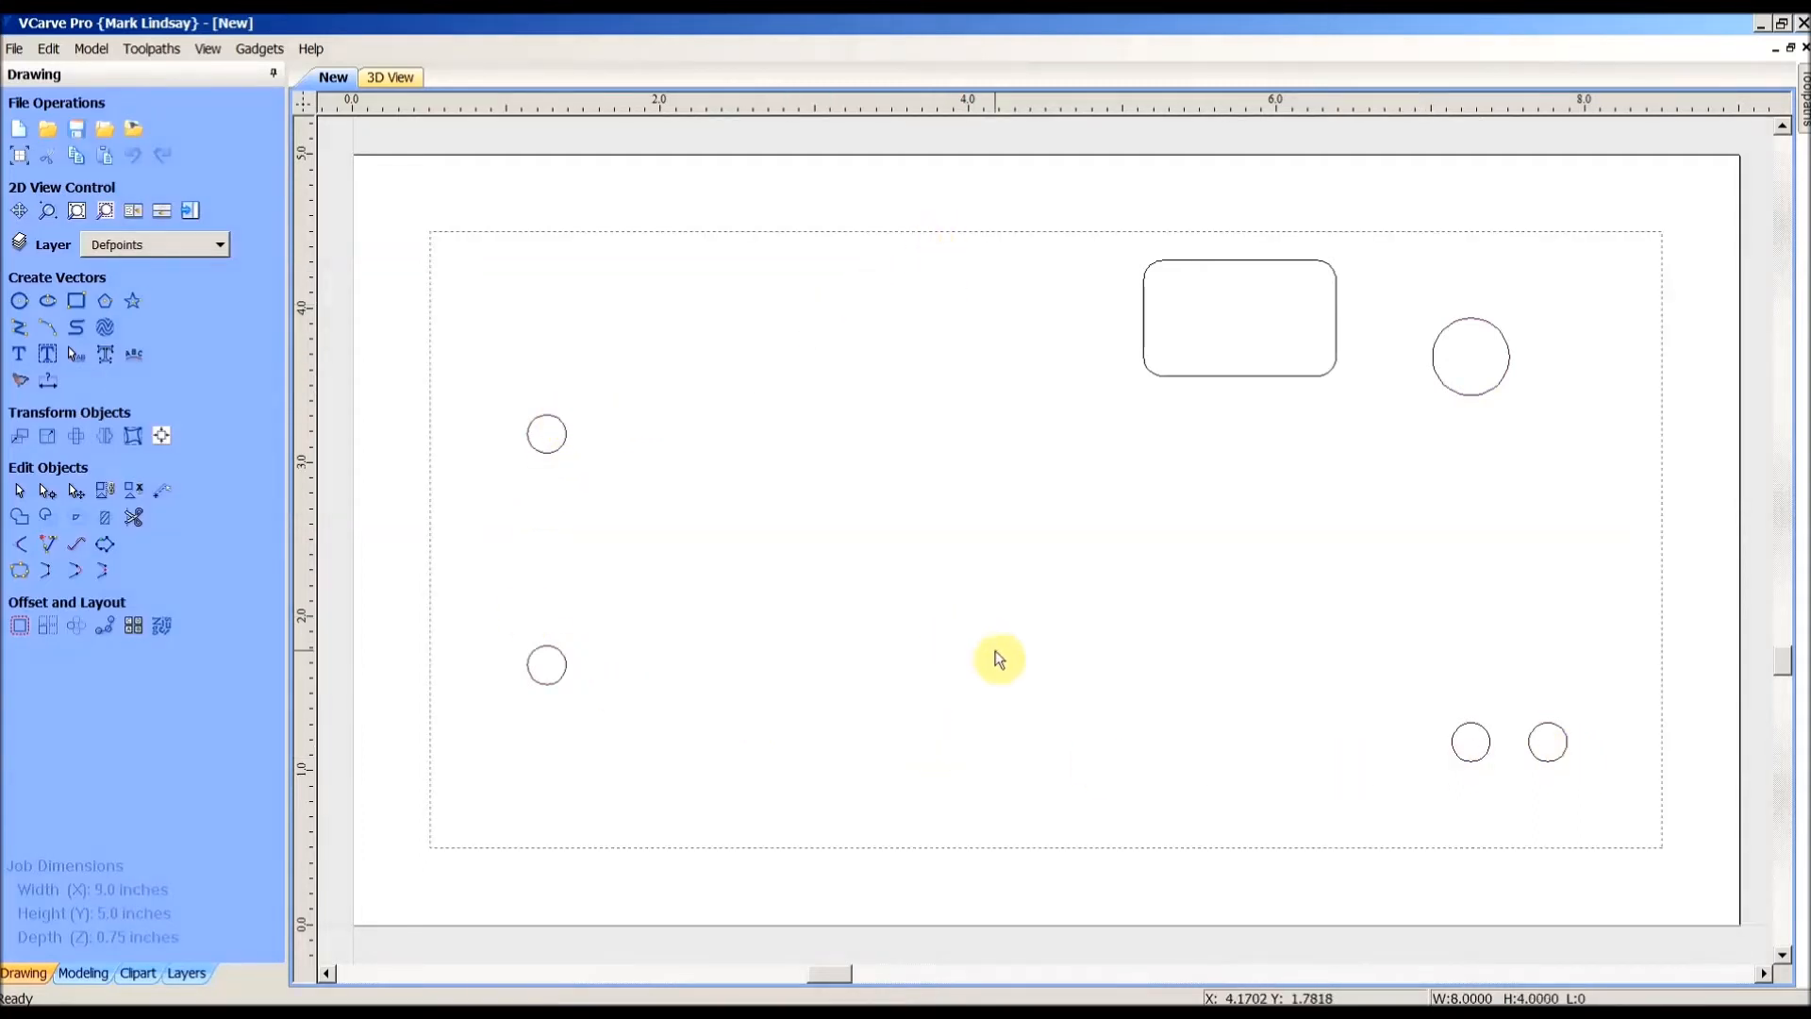
Step: Recheck the grouped circles, the rounded rectangle and the outer rectangle as separate selections, leaving nothing selected
click(1001, 656)
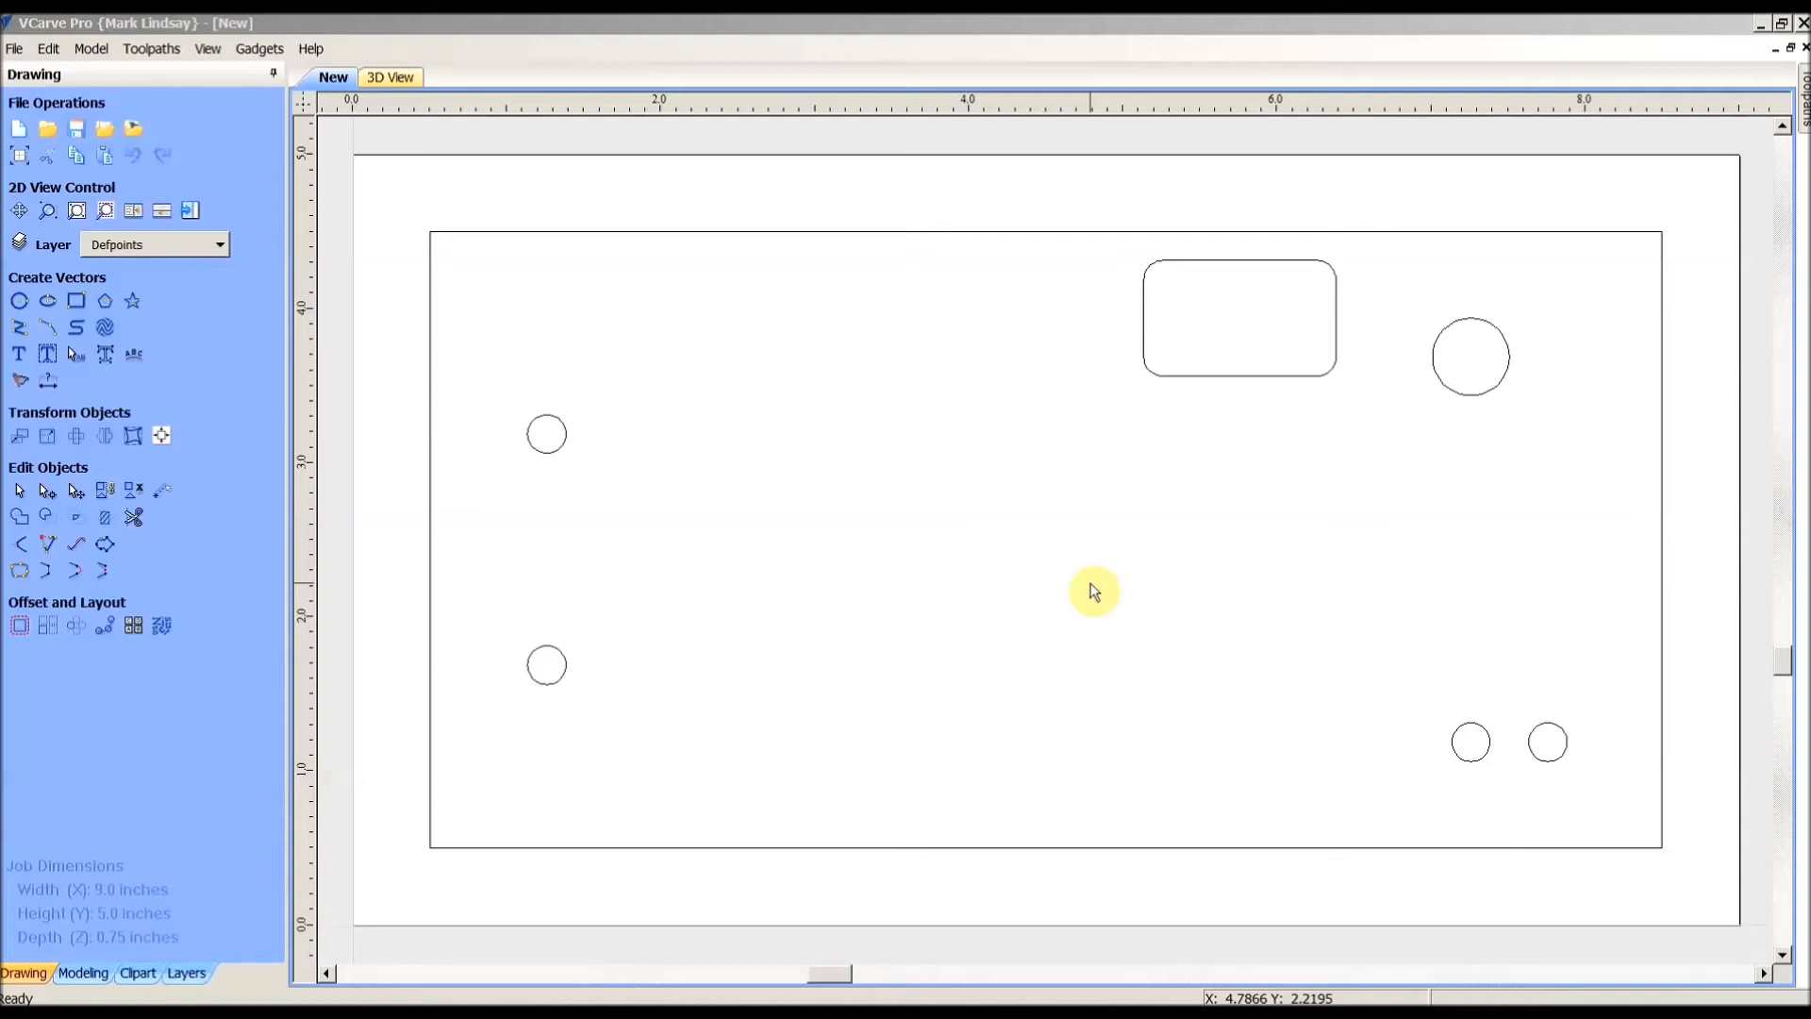
click(1474, 757)
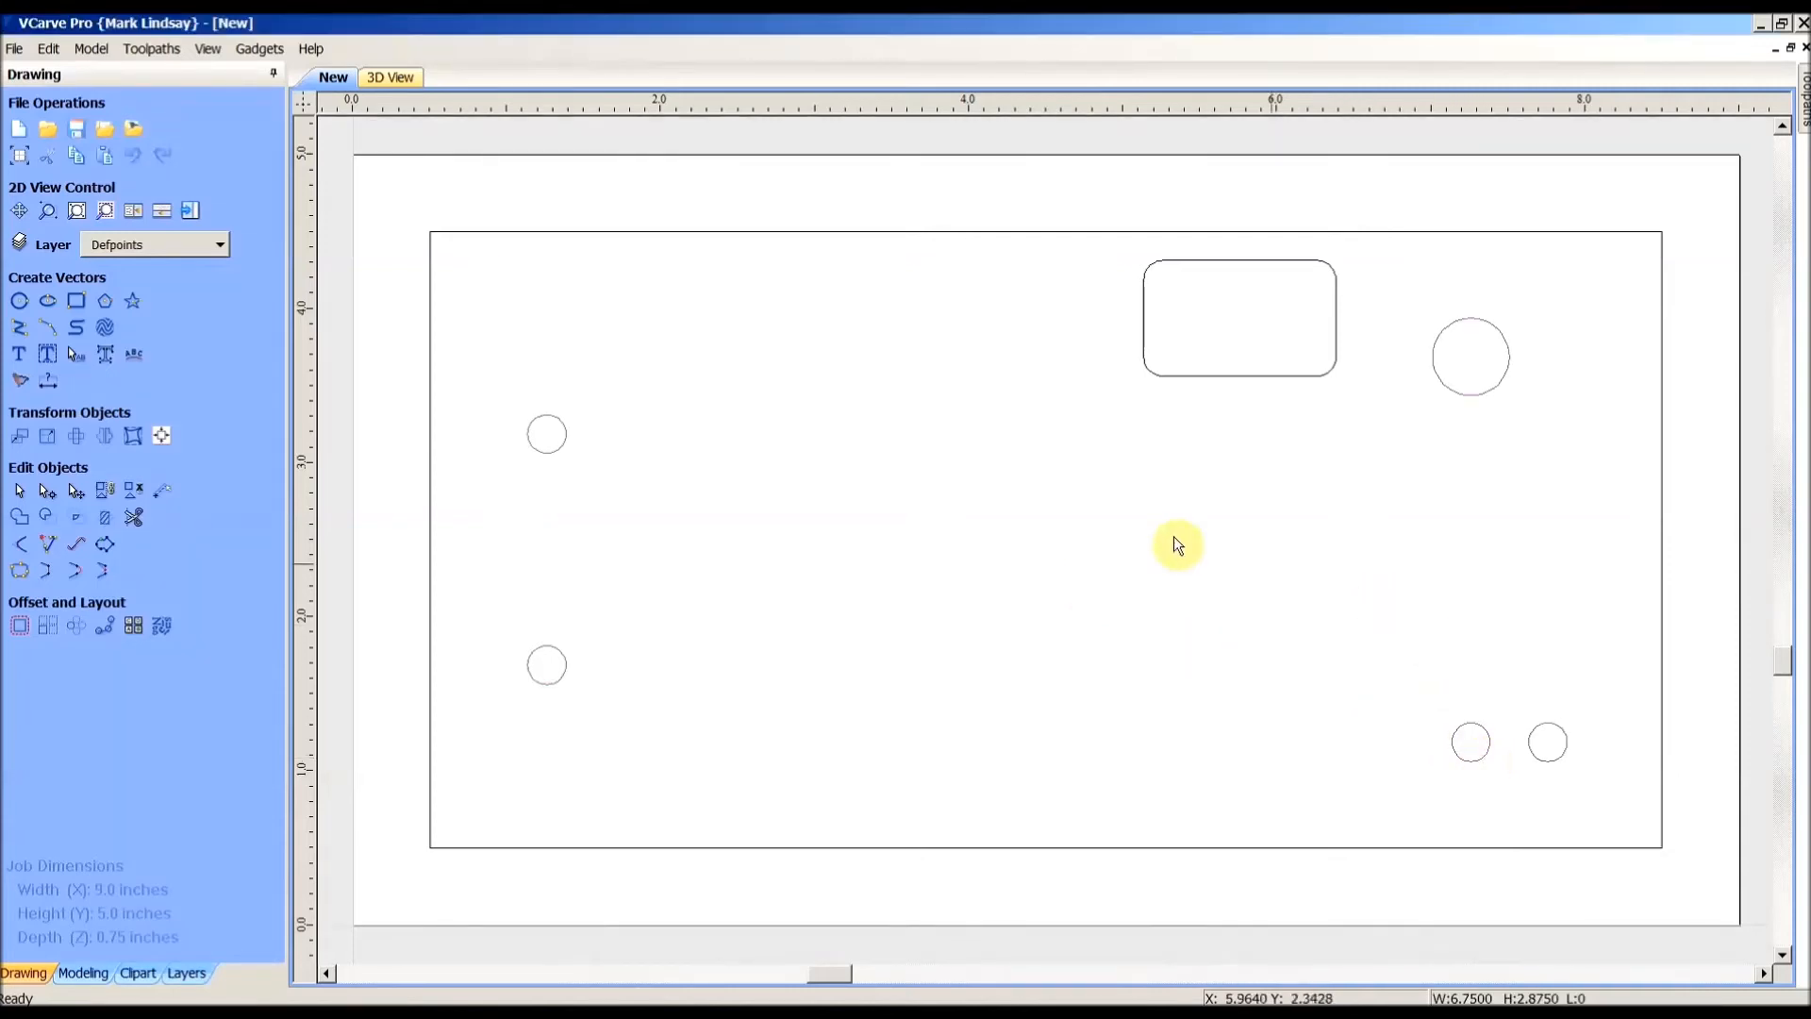
click(1233, 376)
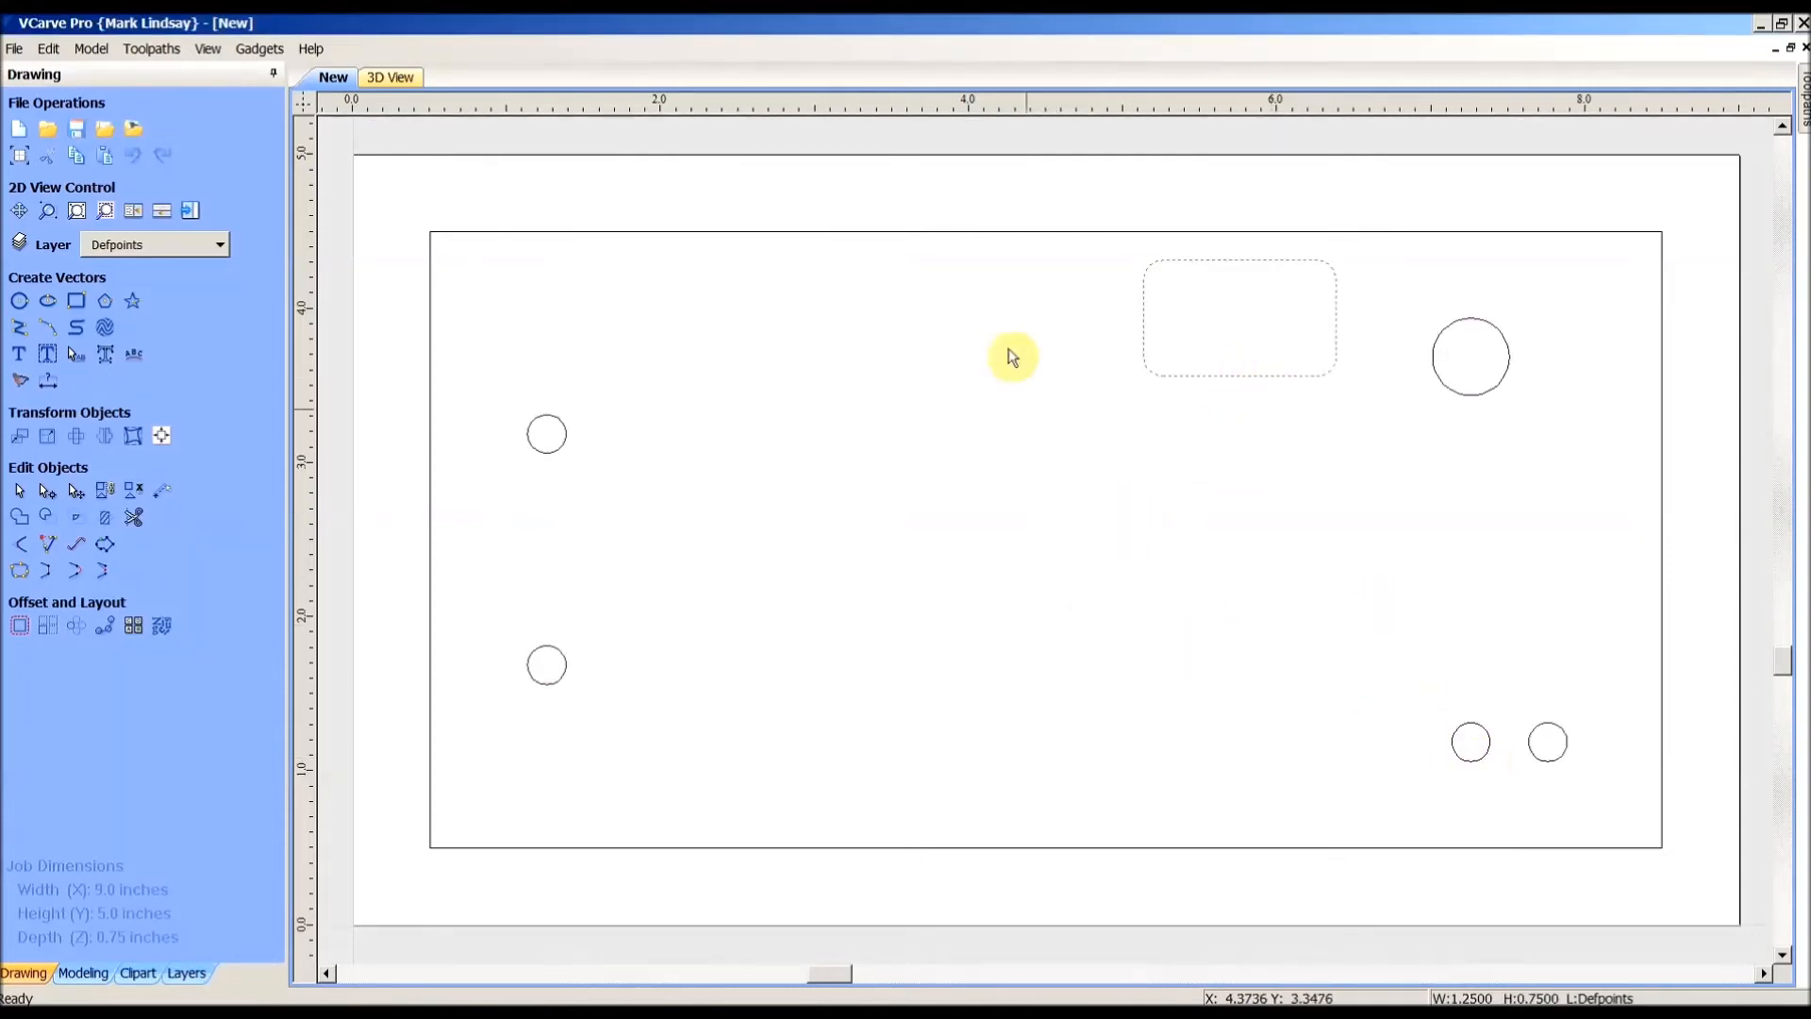
click(1007, 233)
click(1018, 542)
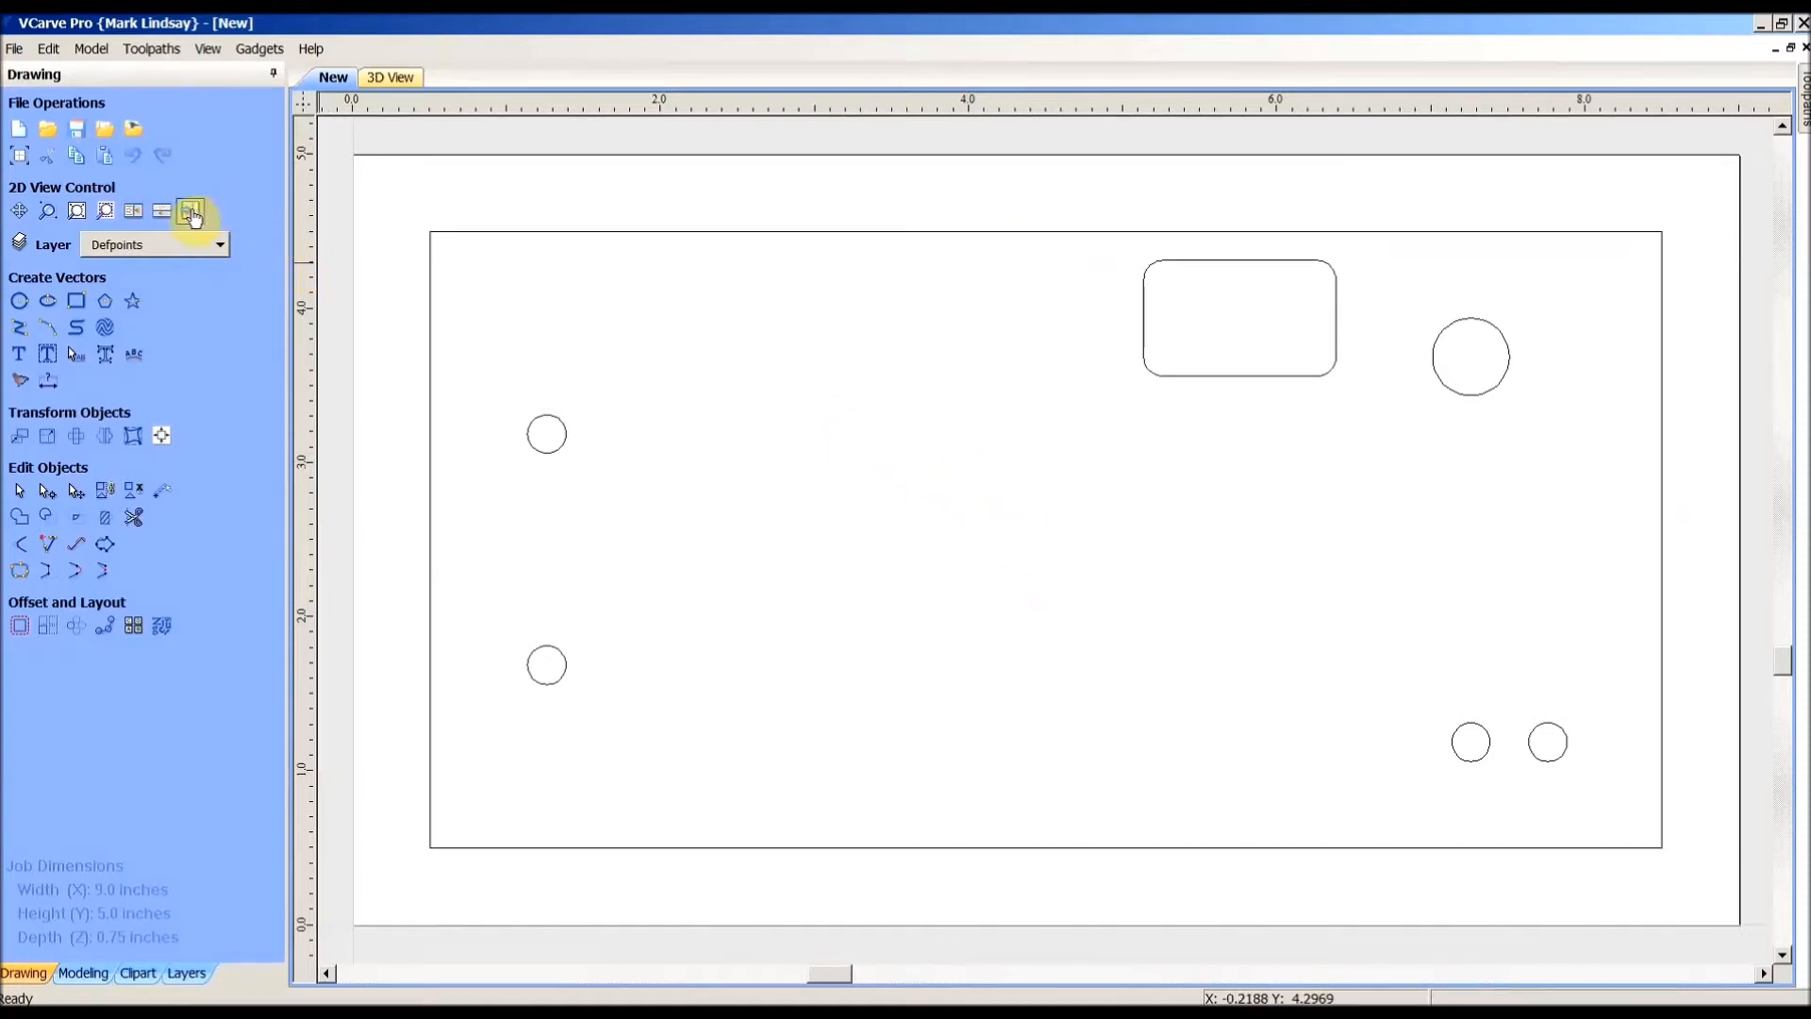
Step: Switch to the toolpath workspace and start a pocket toolpath for the grouped circles with a cut depth of 0.75 inches
click(192, 213)
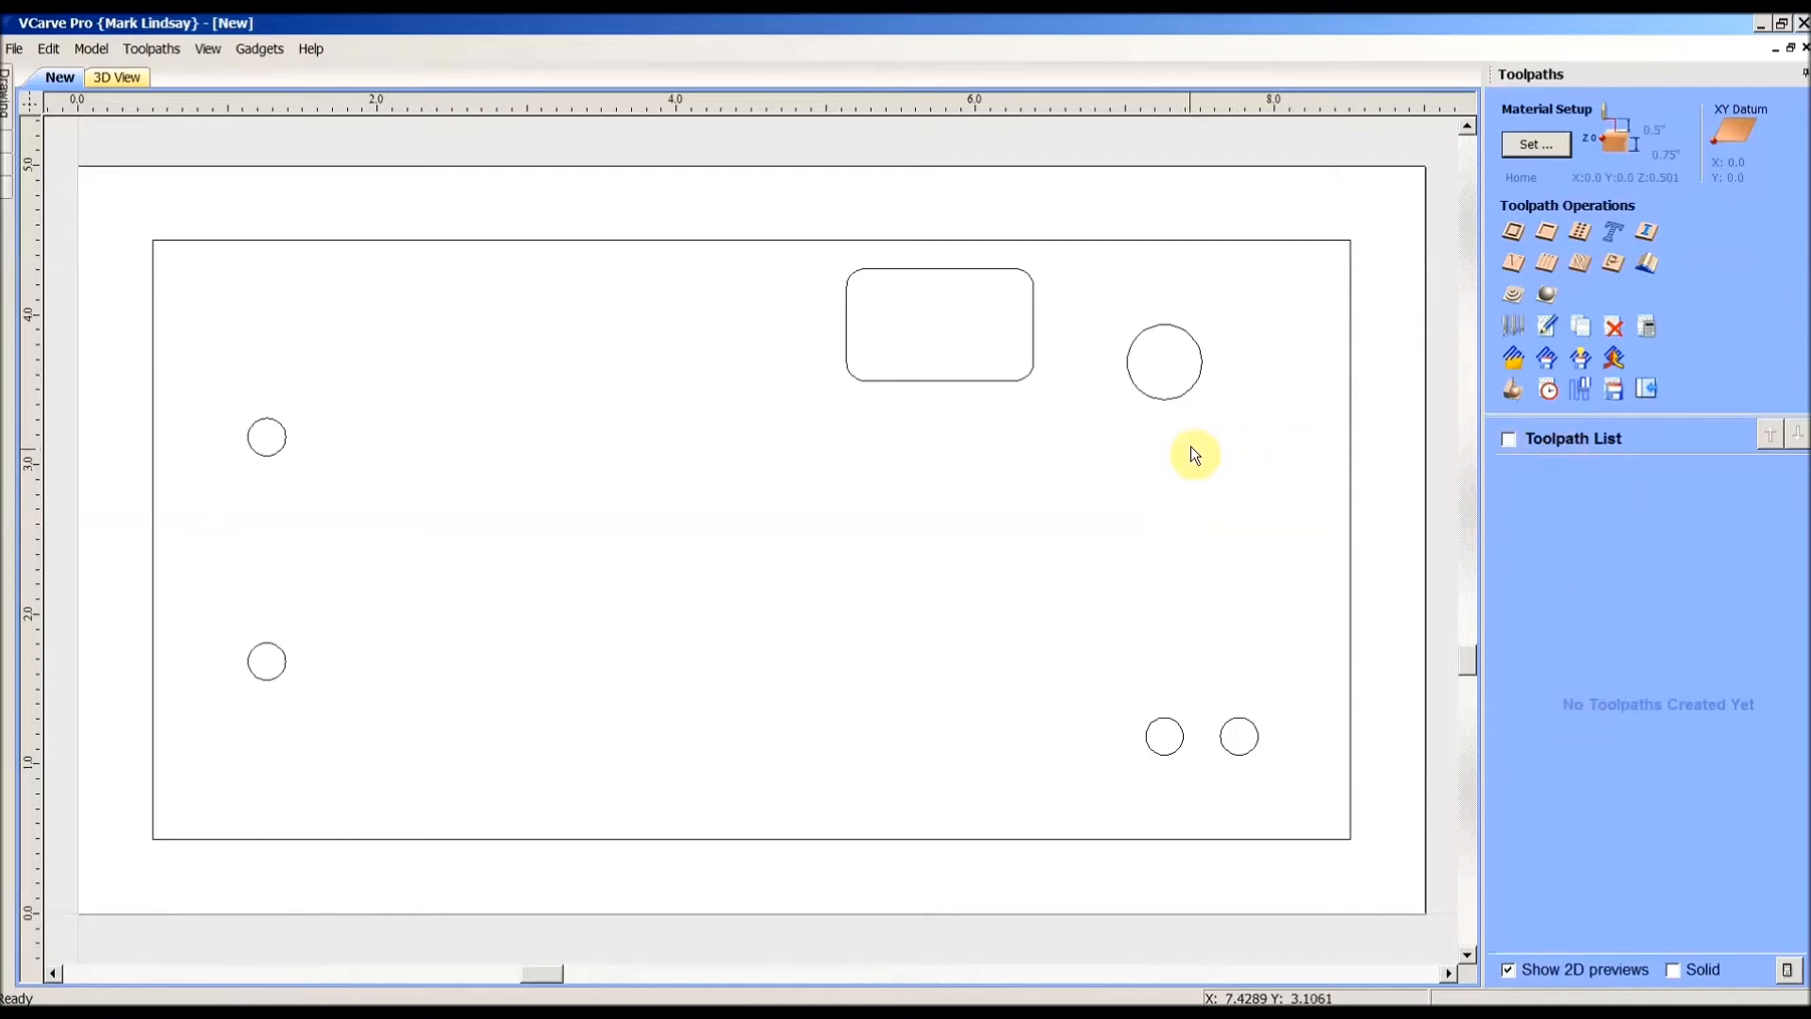
click(1185, 393)
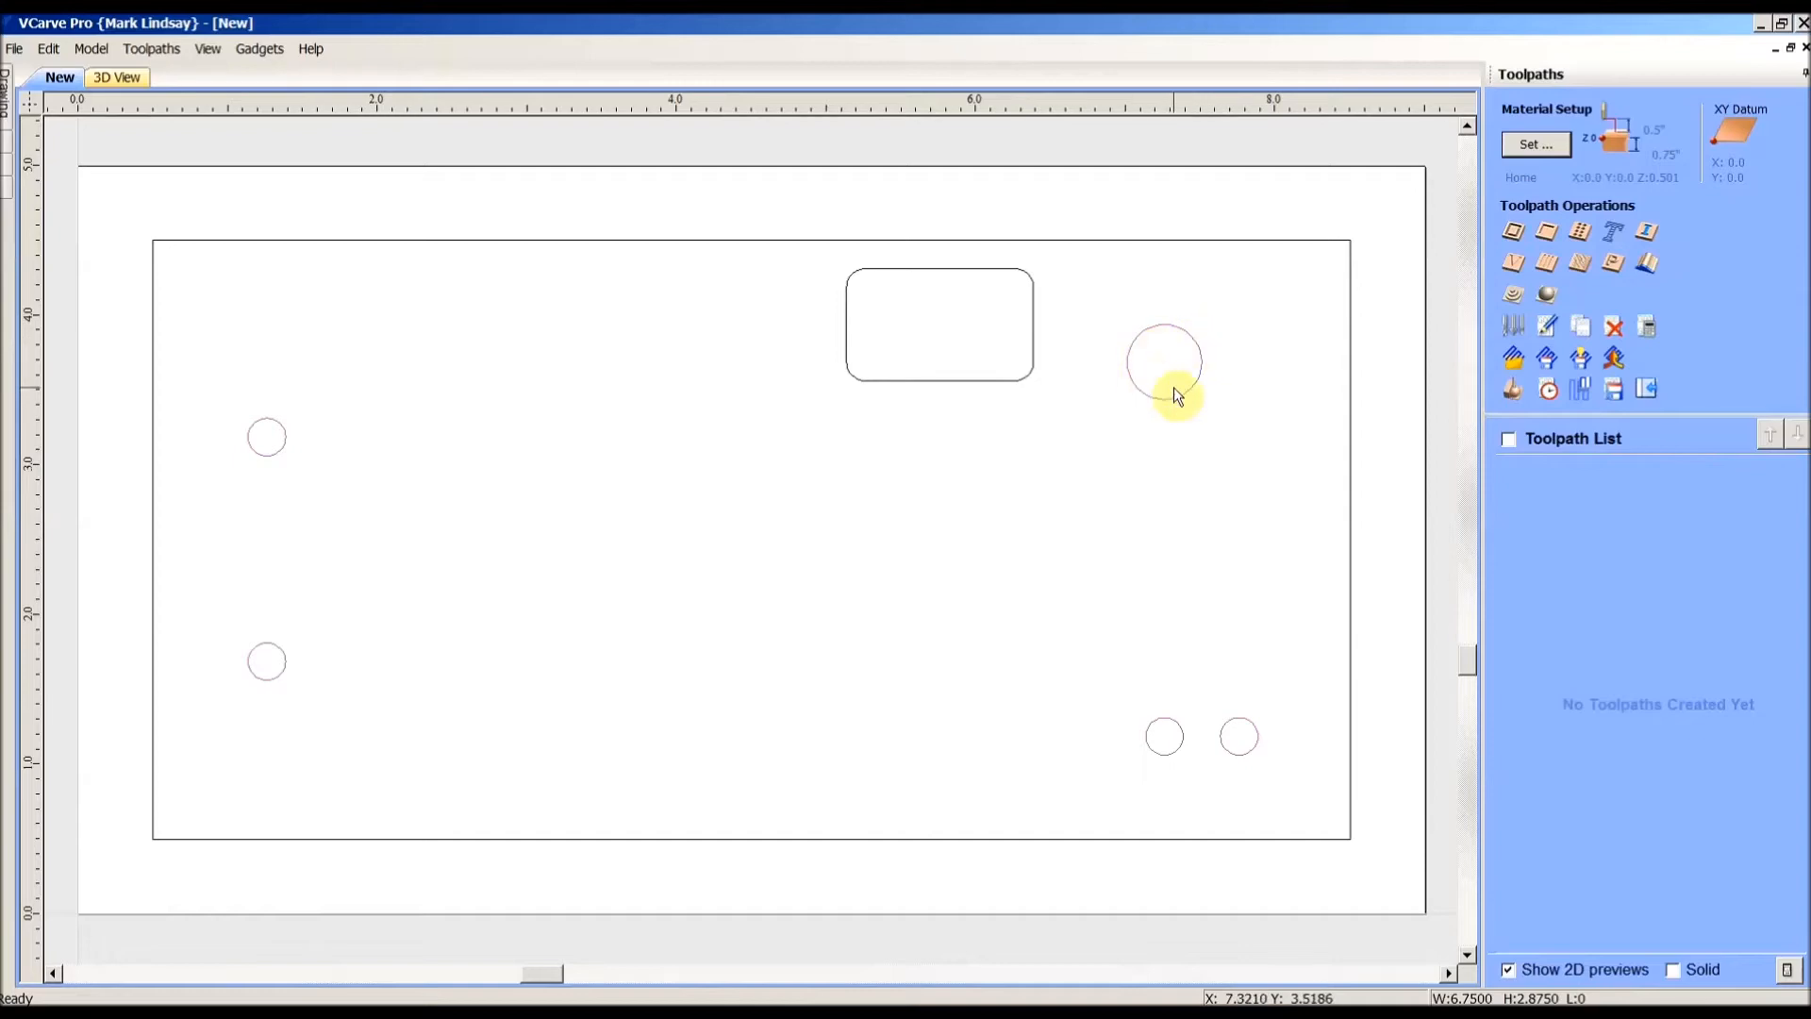
click(1552, 239)
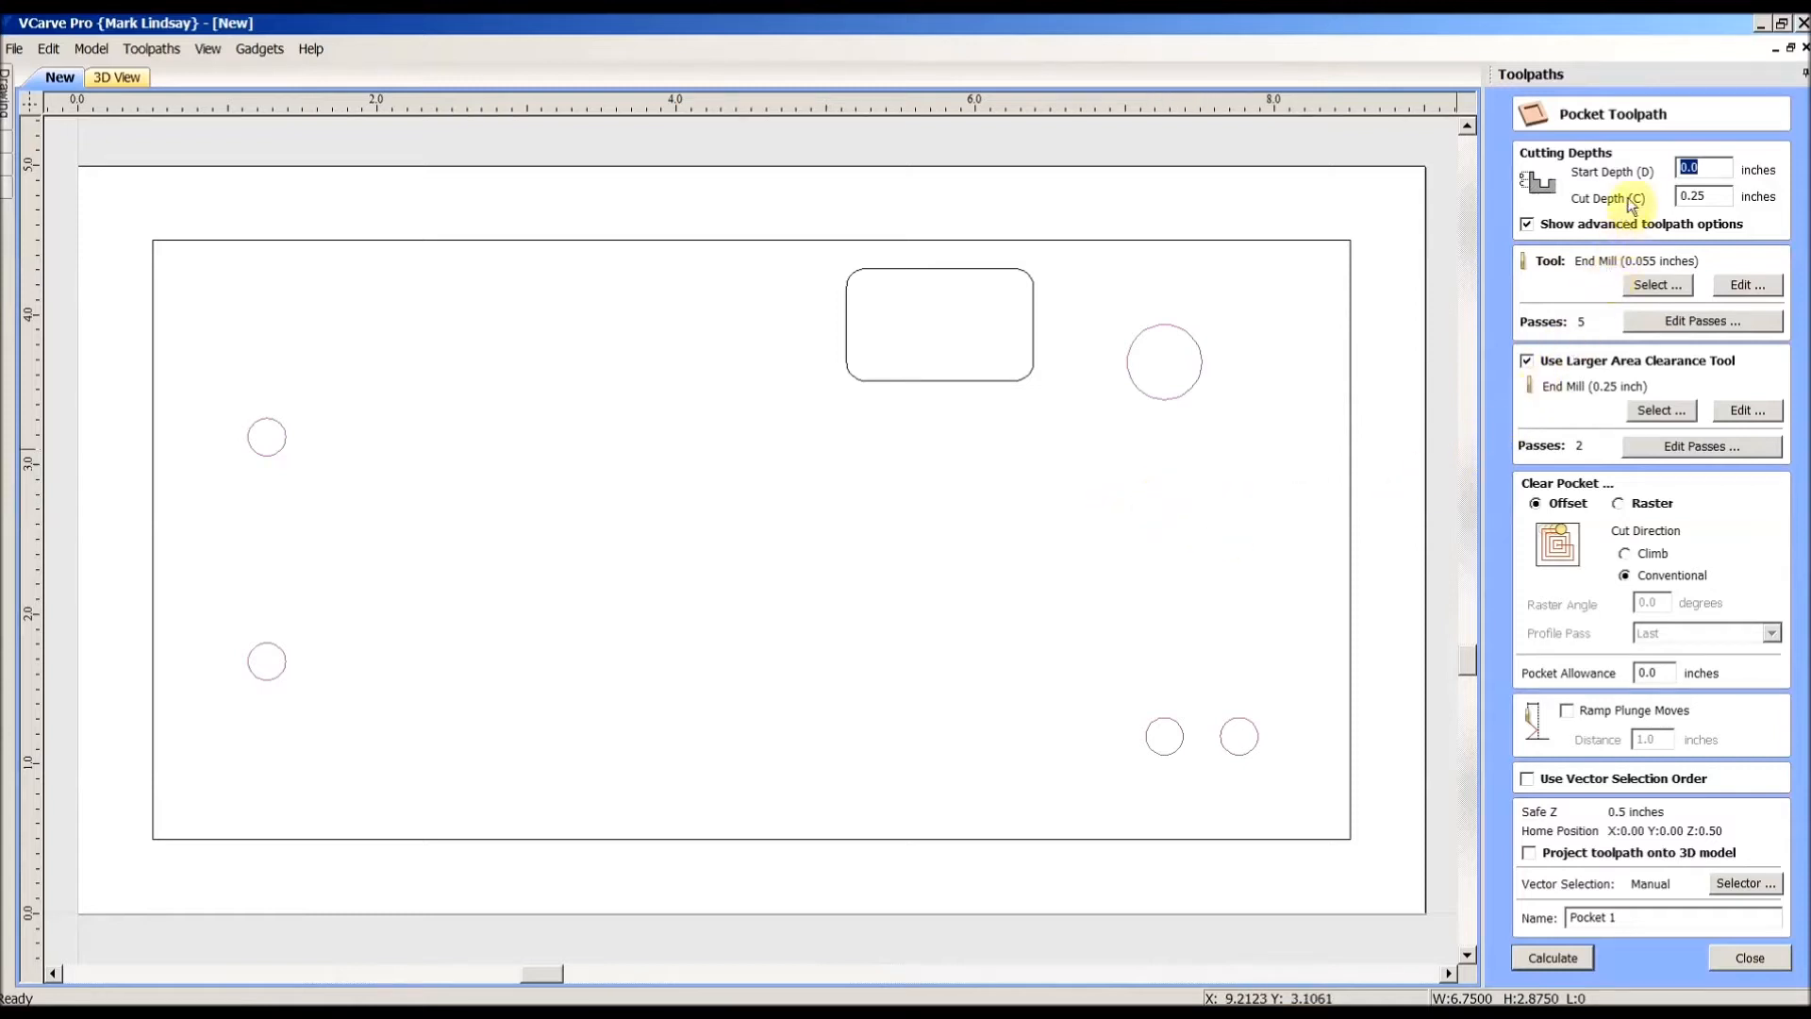
double_click(1706, 195)
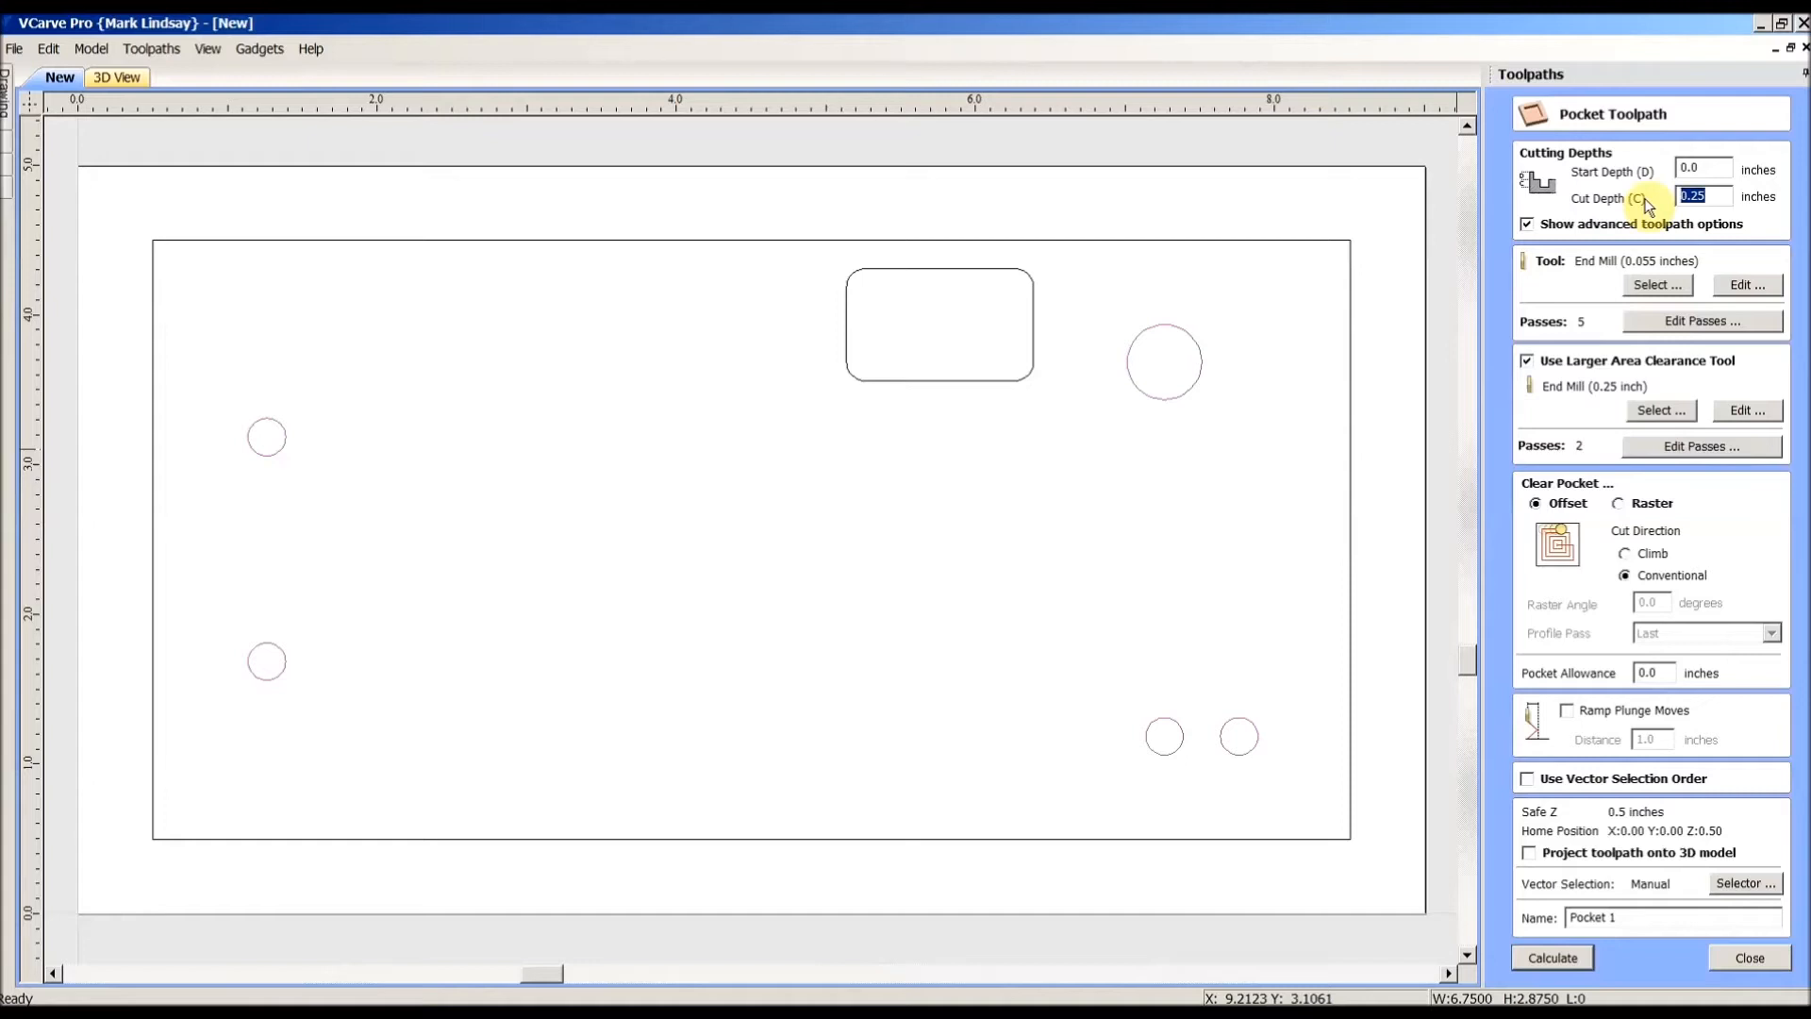
text(2)
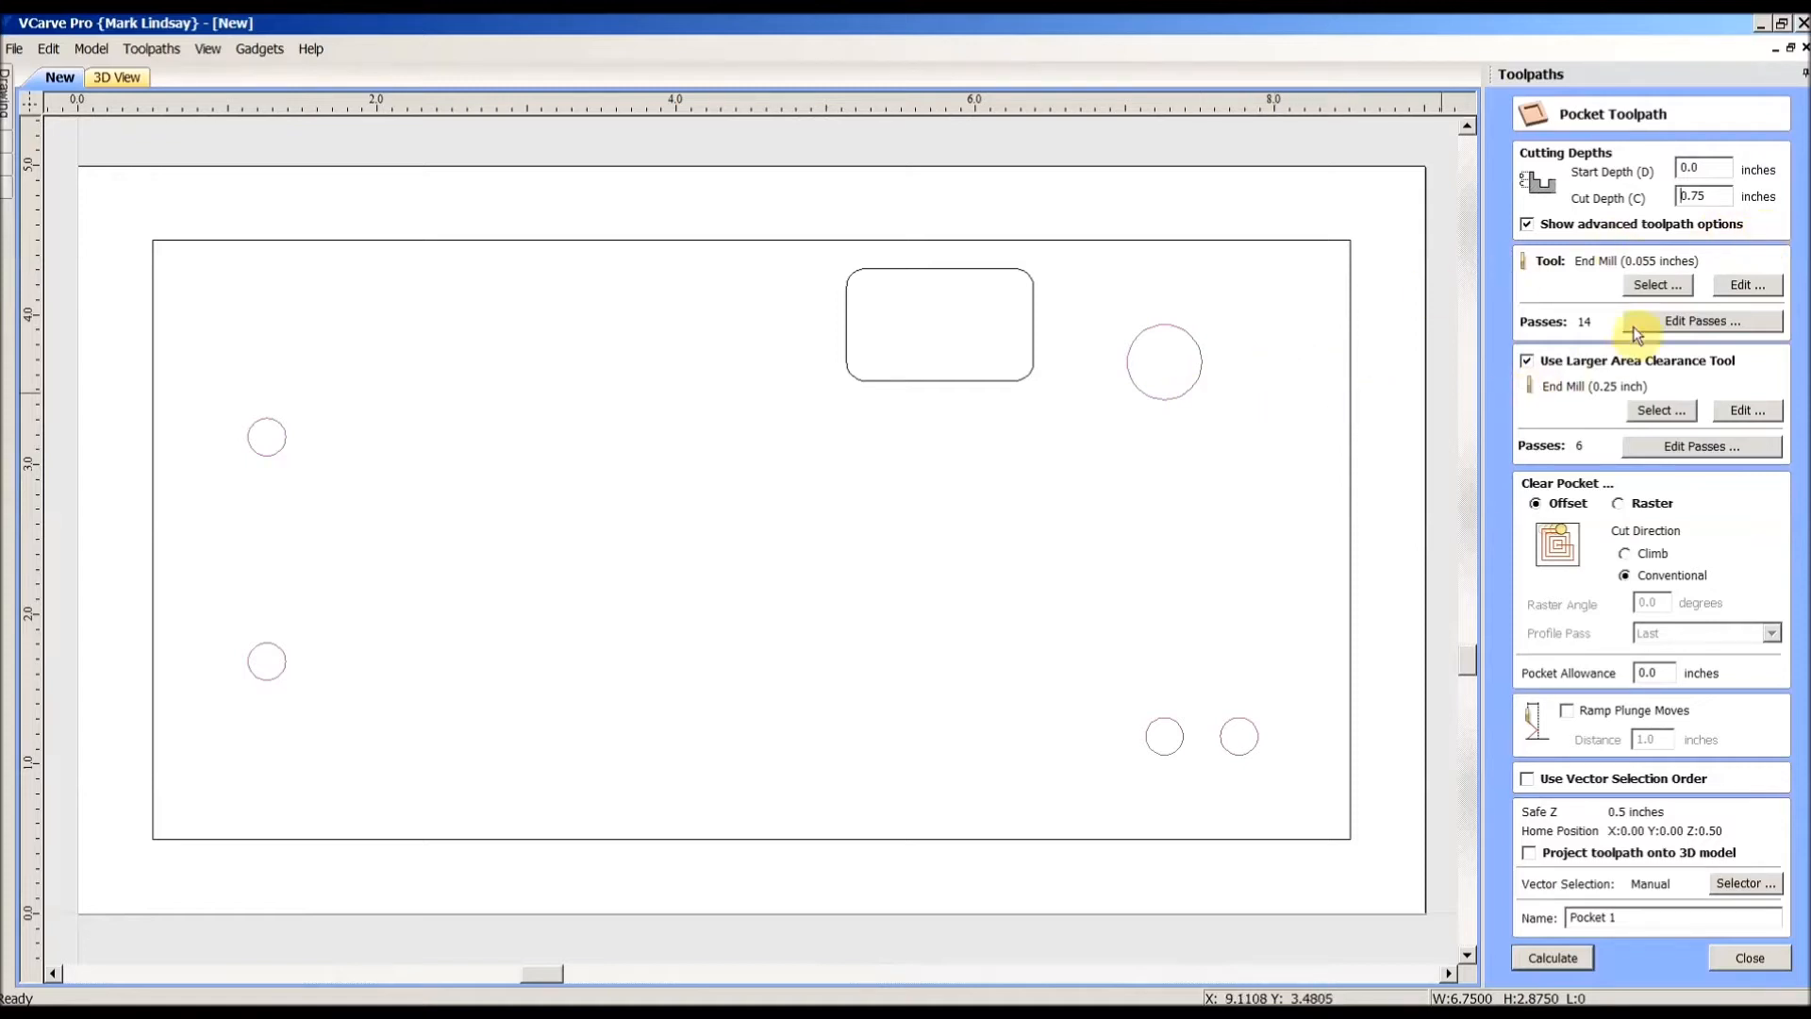
Step: Assign the 0.25 inch end mill to the pocket toolpath and turn off the larger area clearance tool
click(1653, 287)
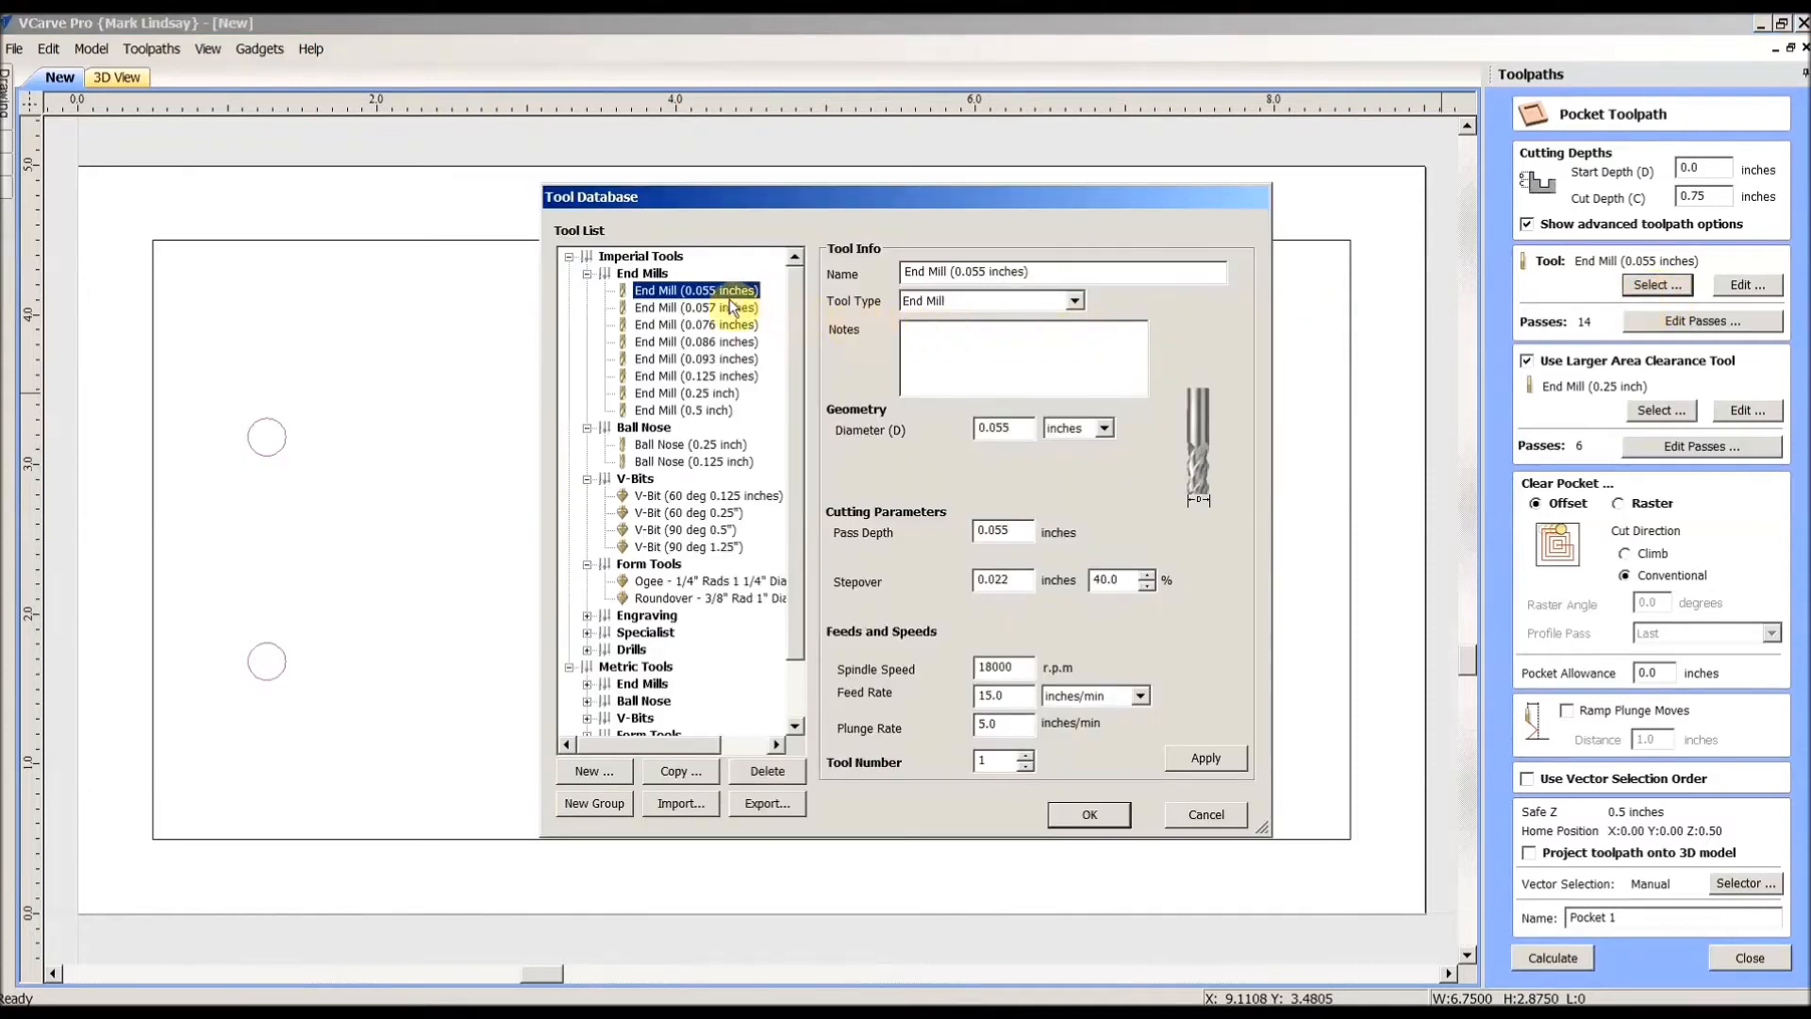
click(686, 394)
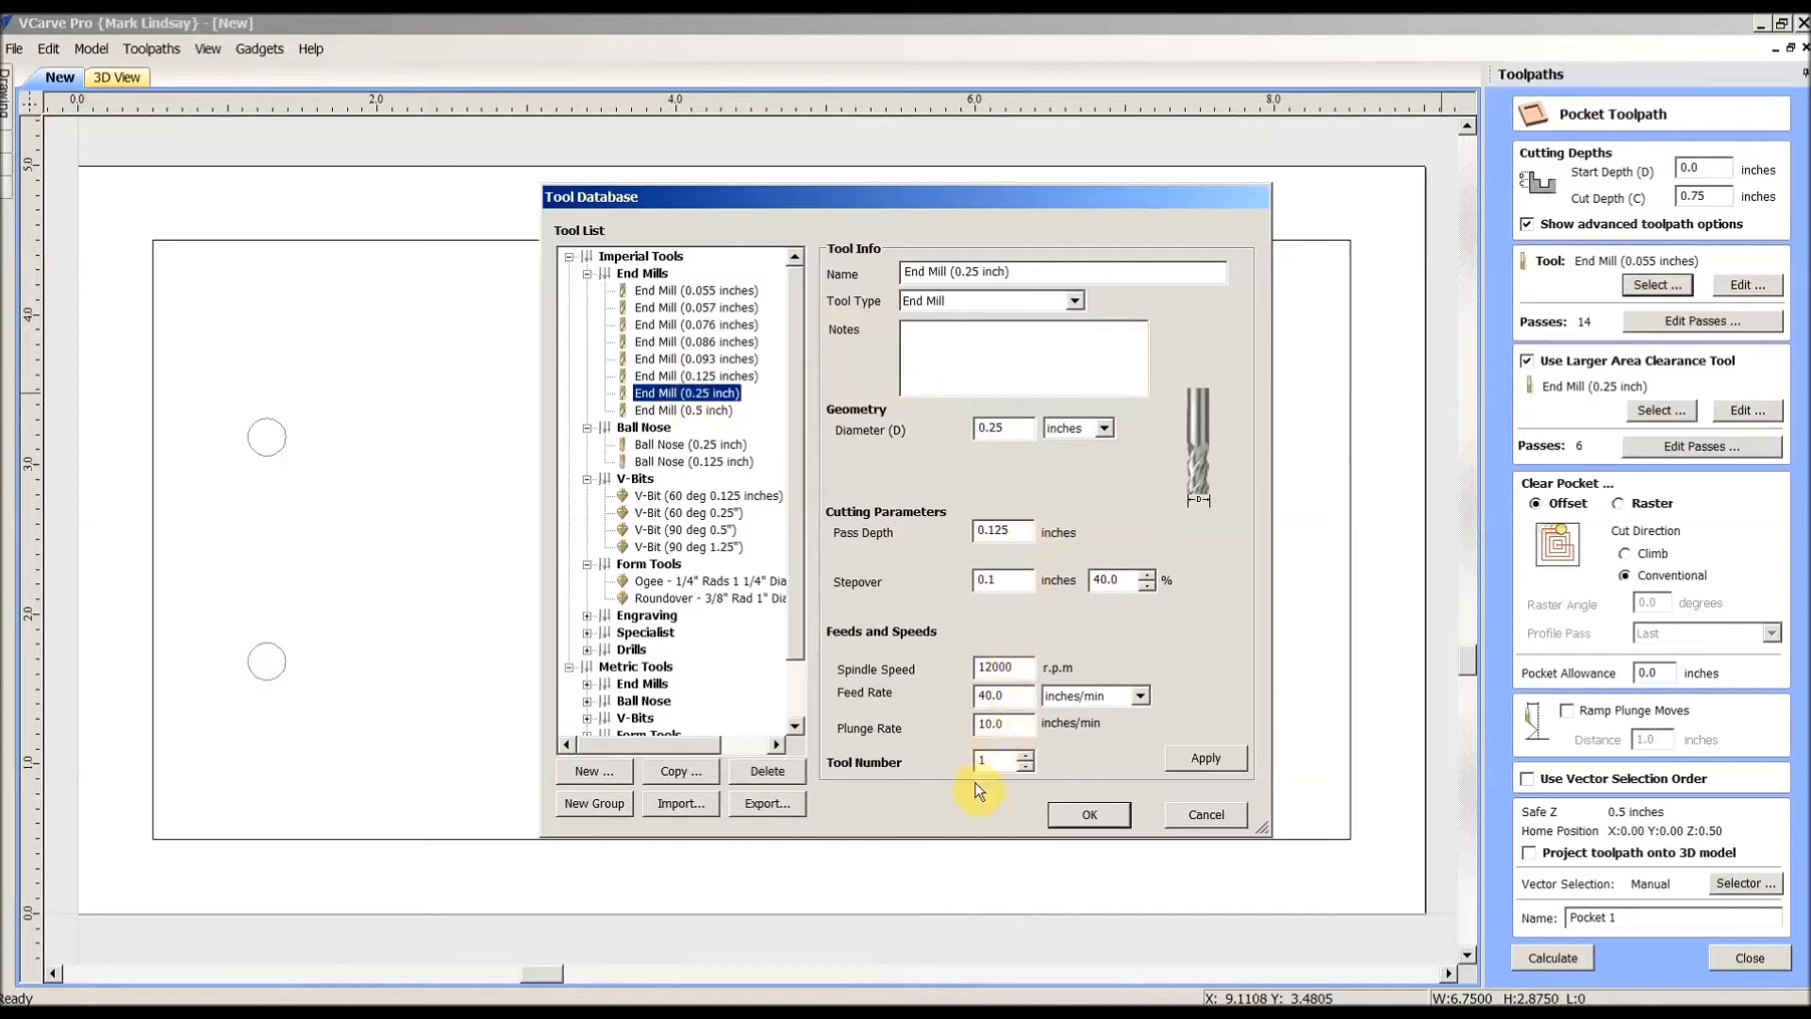
click(1113, 812)
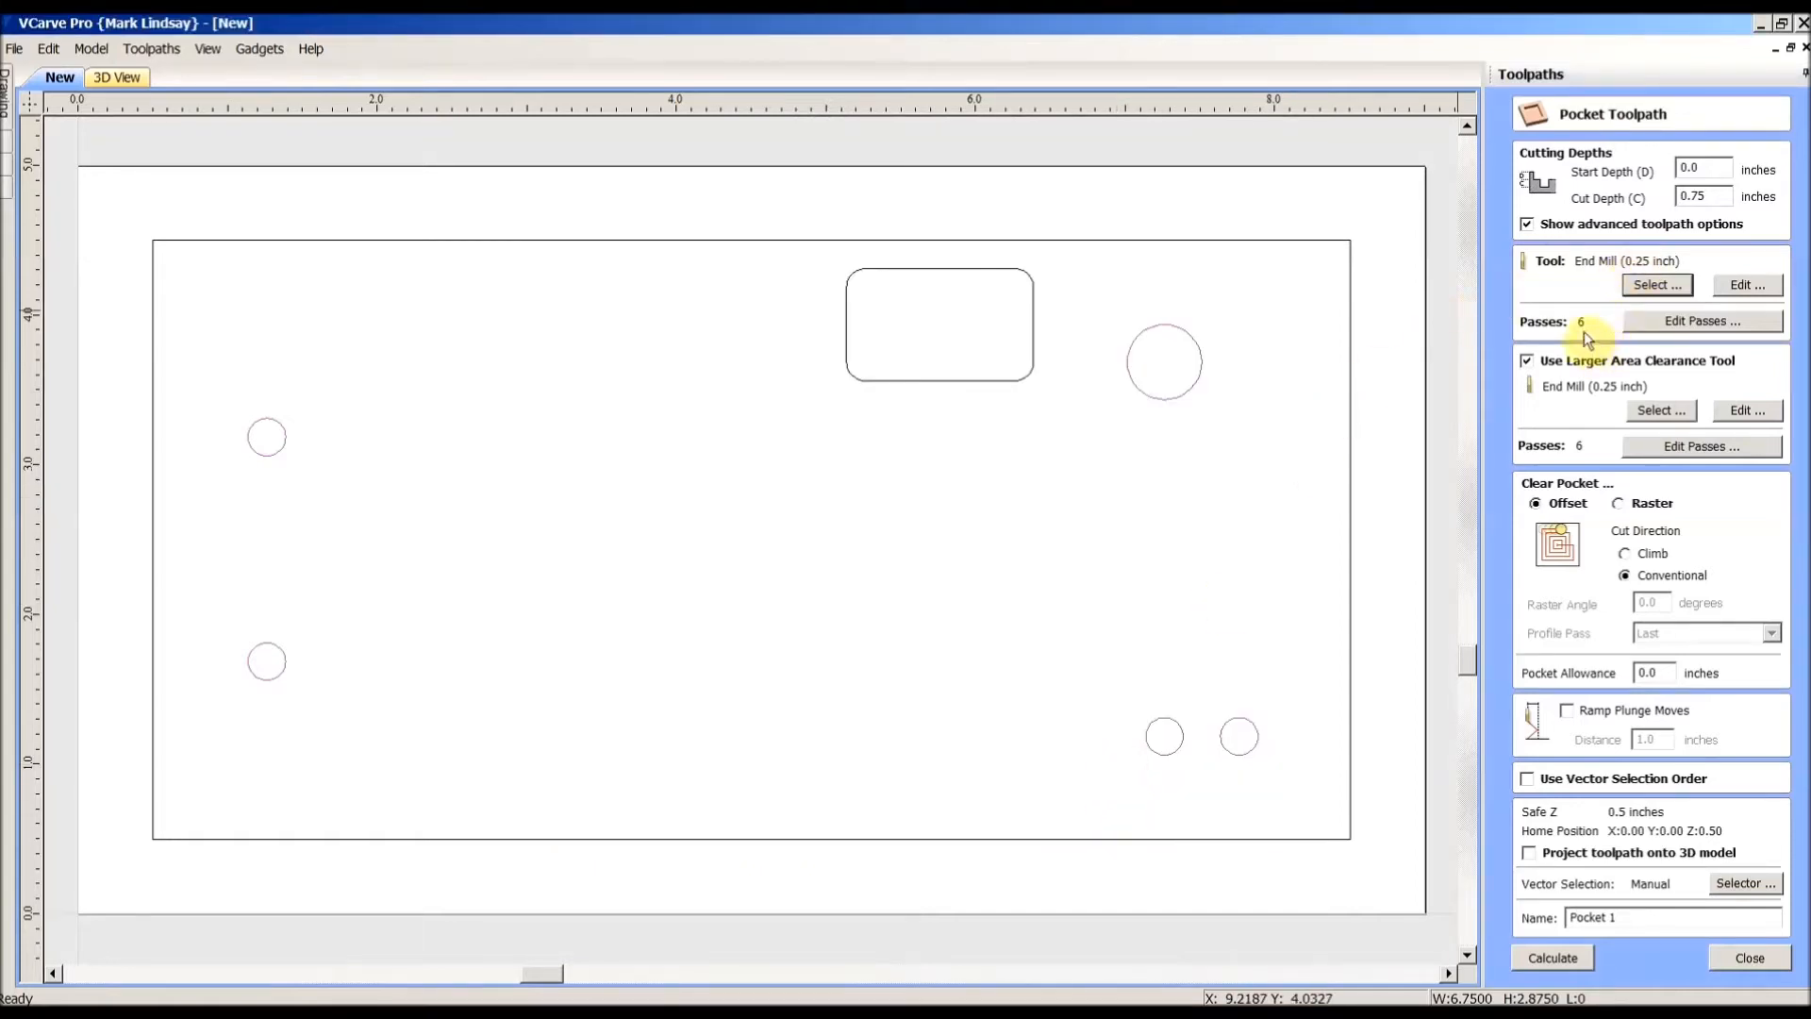
click(1525, 362)
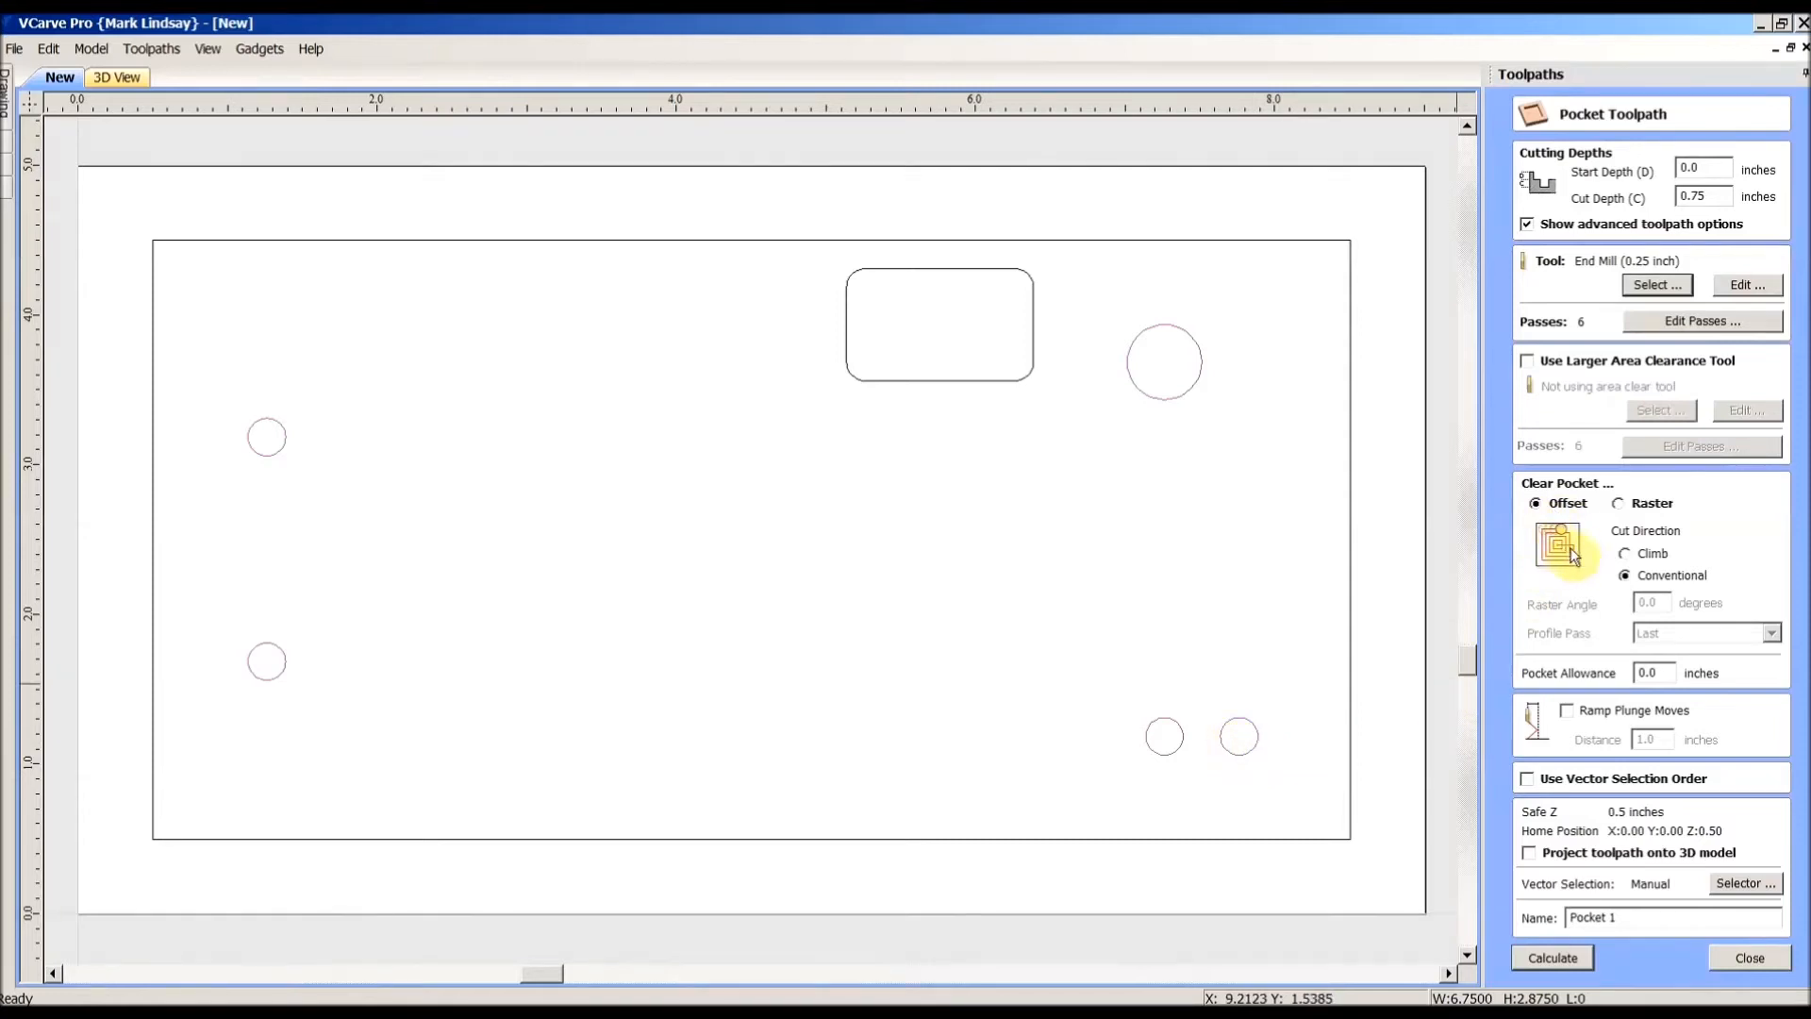
Step: Enable ramp plunge moves, name the pocket toolpath Holes and calculate it
click(1567, 710)
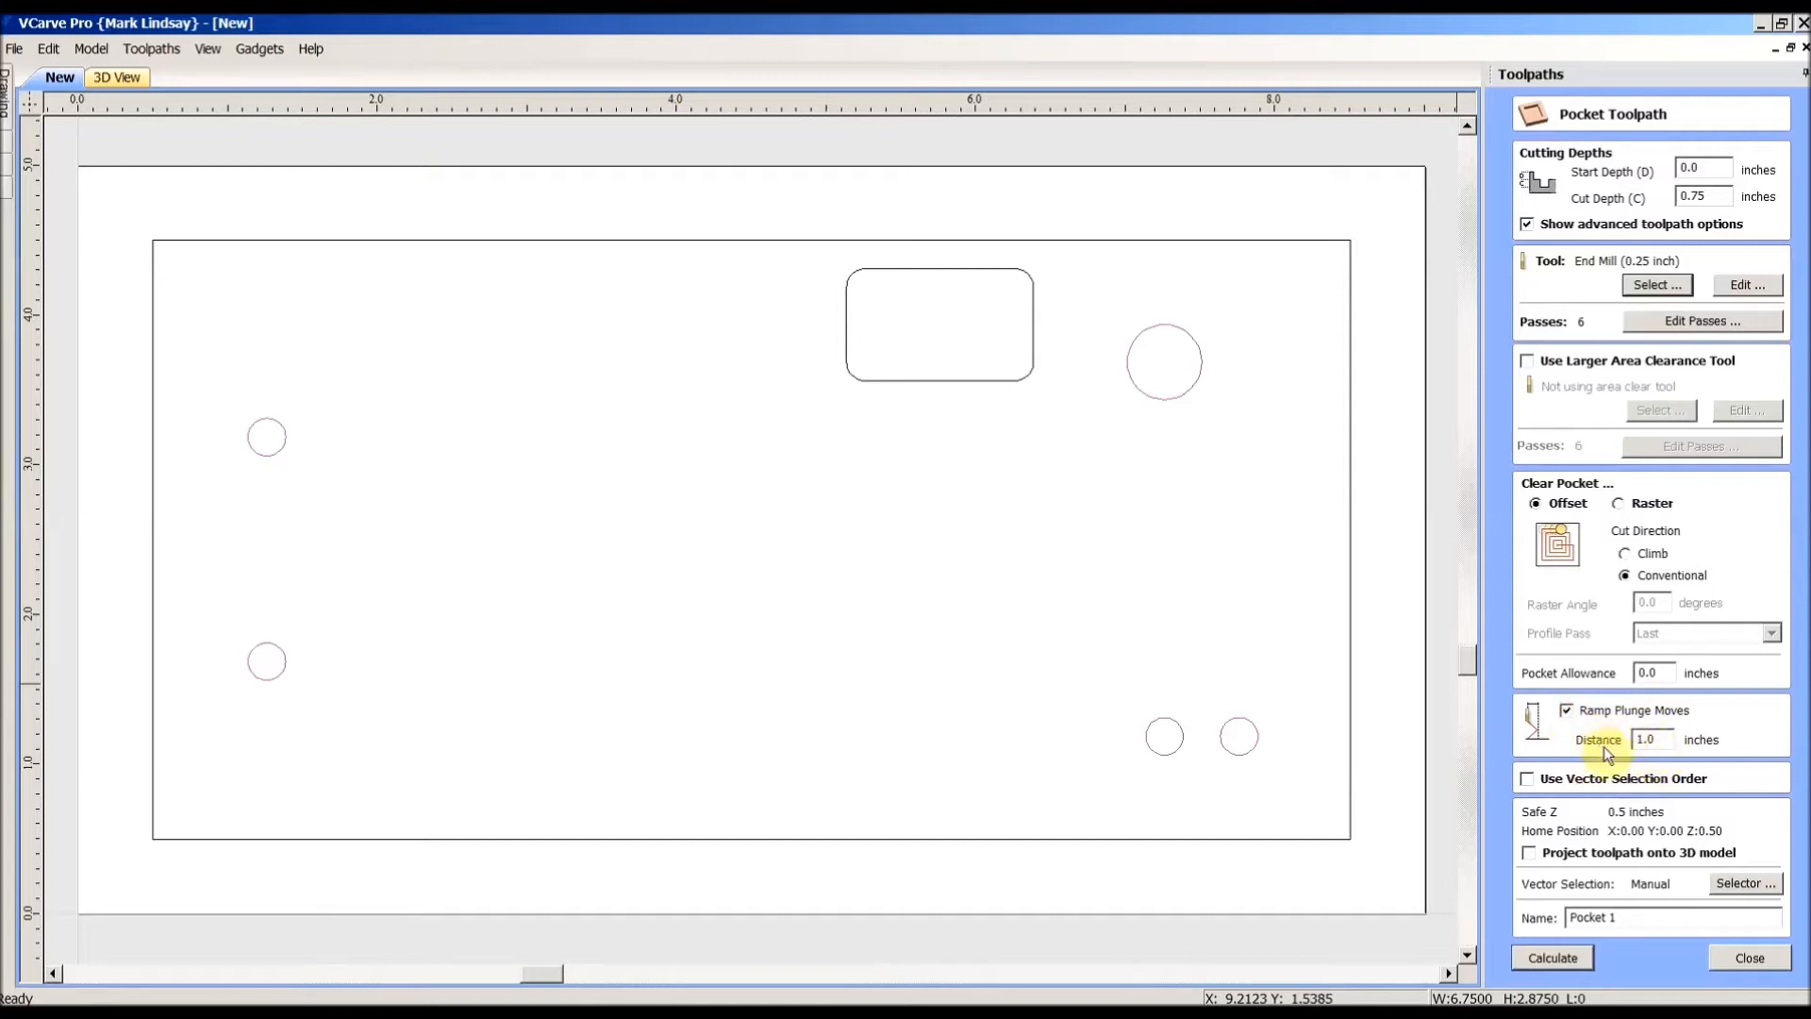
shift+click(1255, 739)
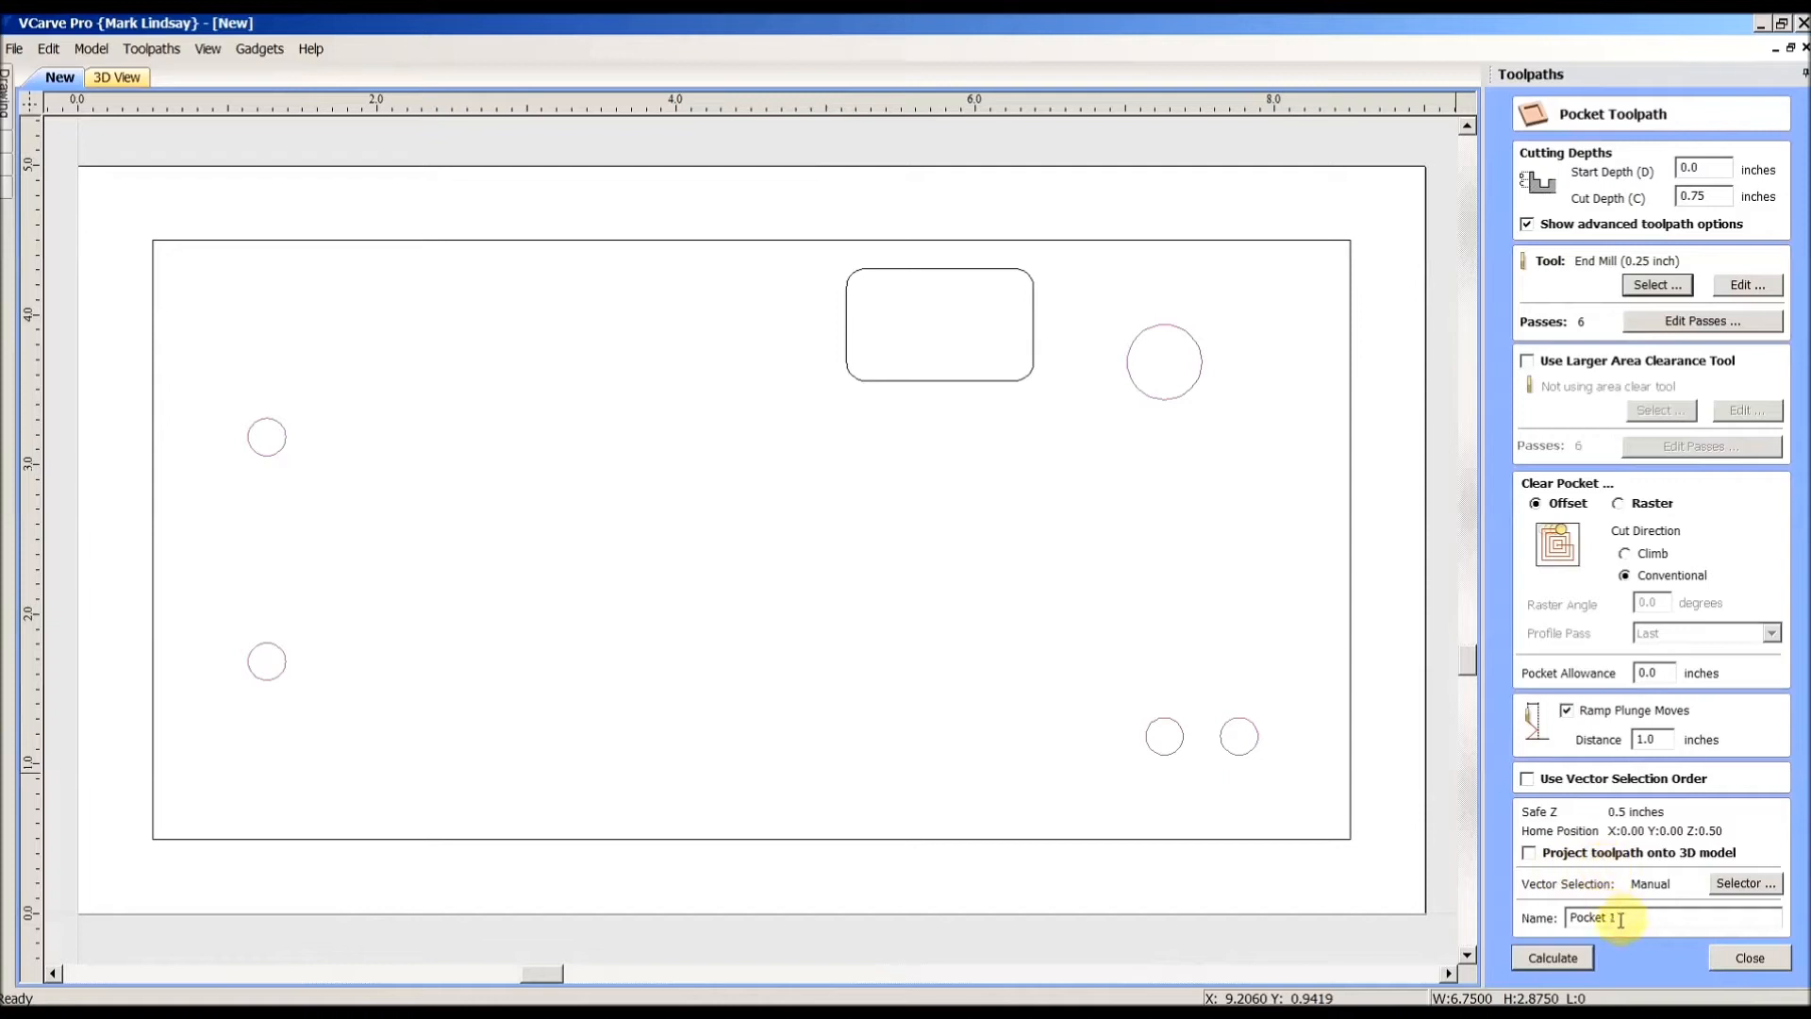
drag(1624, 916, 1537, 919)
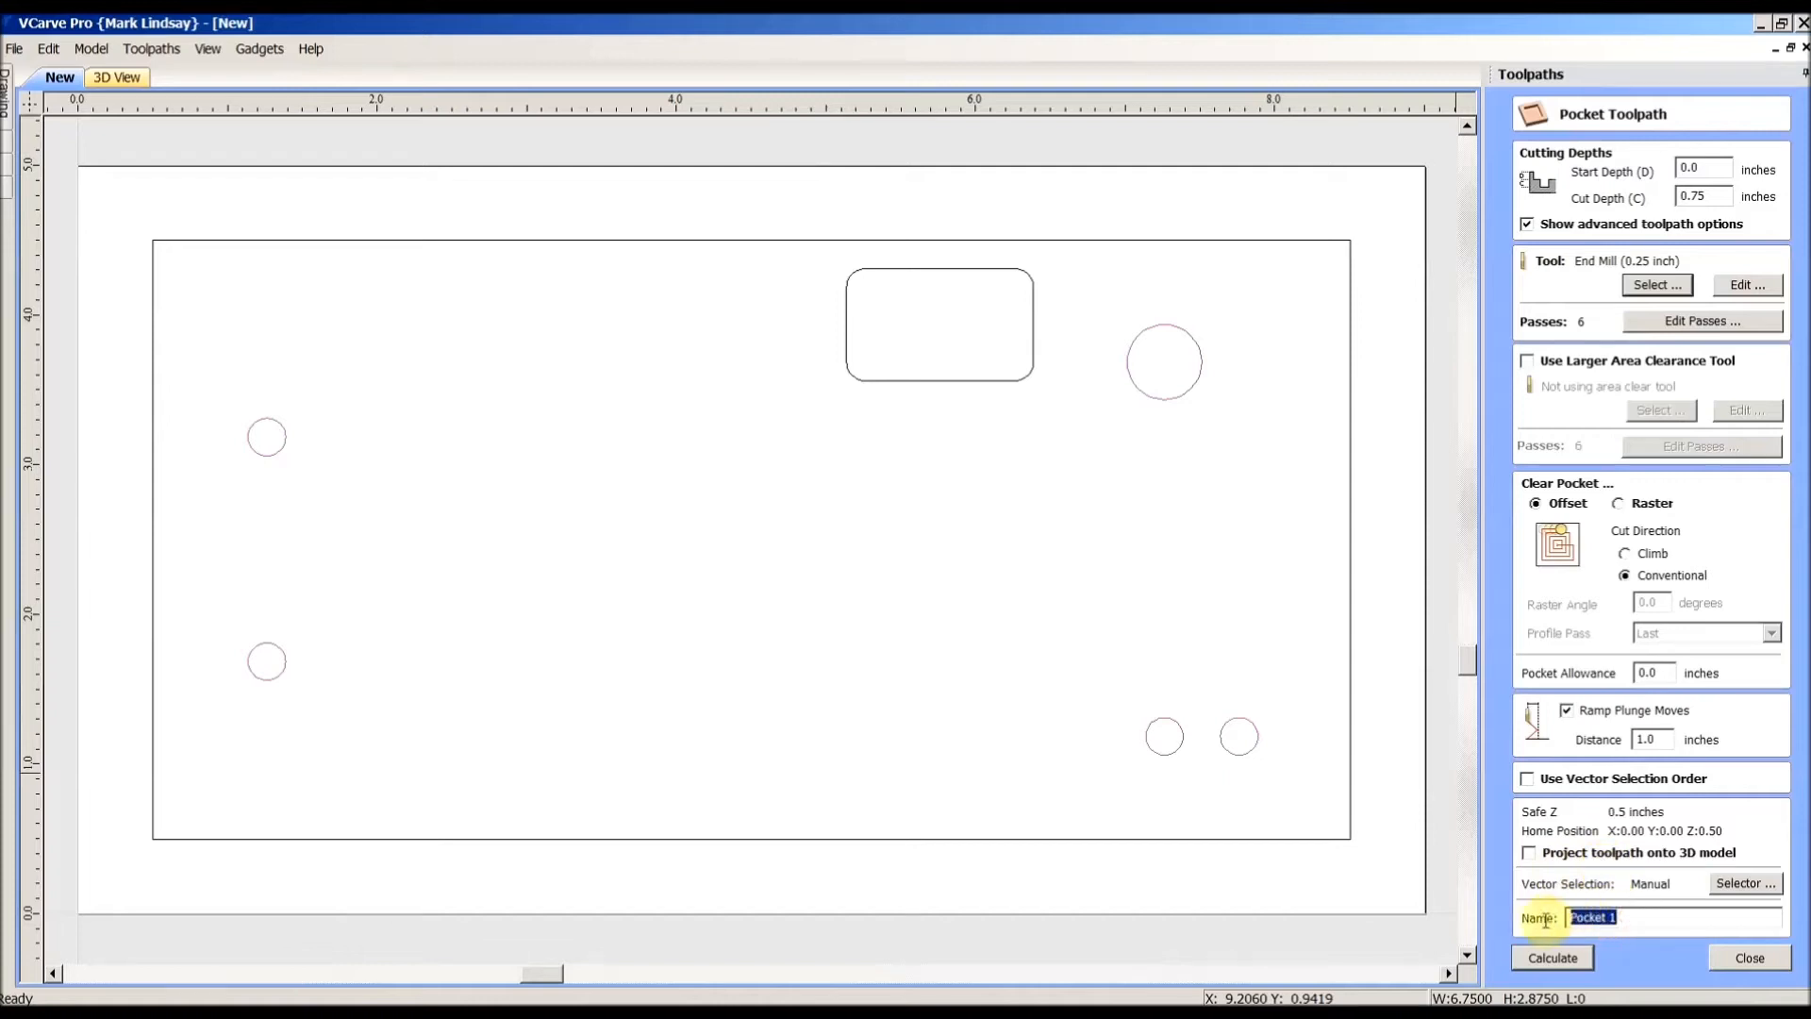
text(Holes)
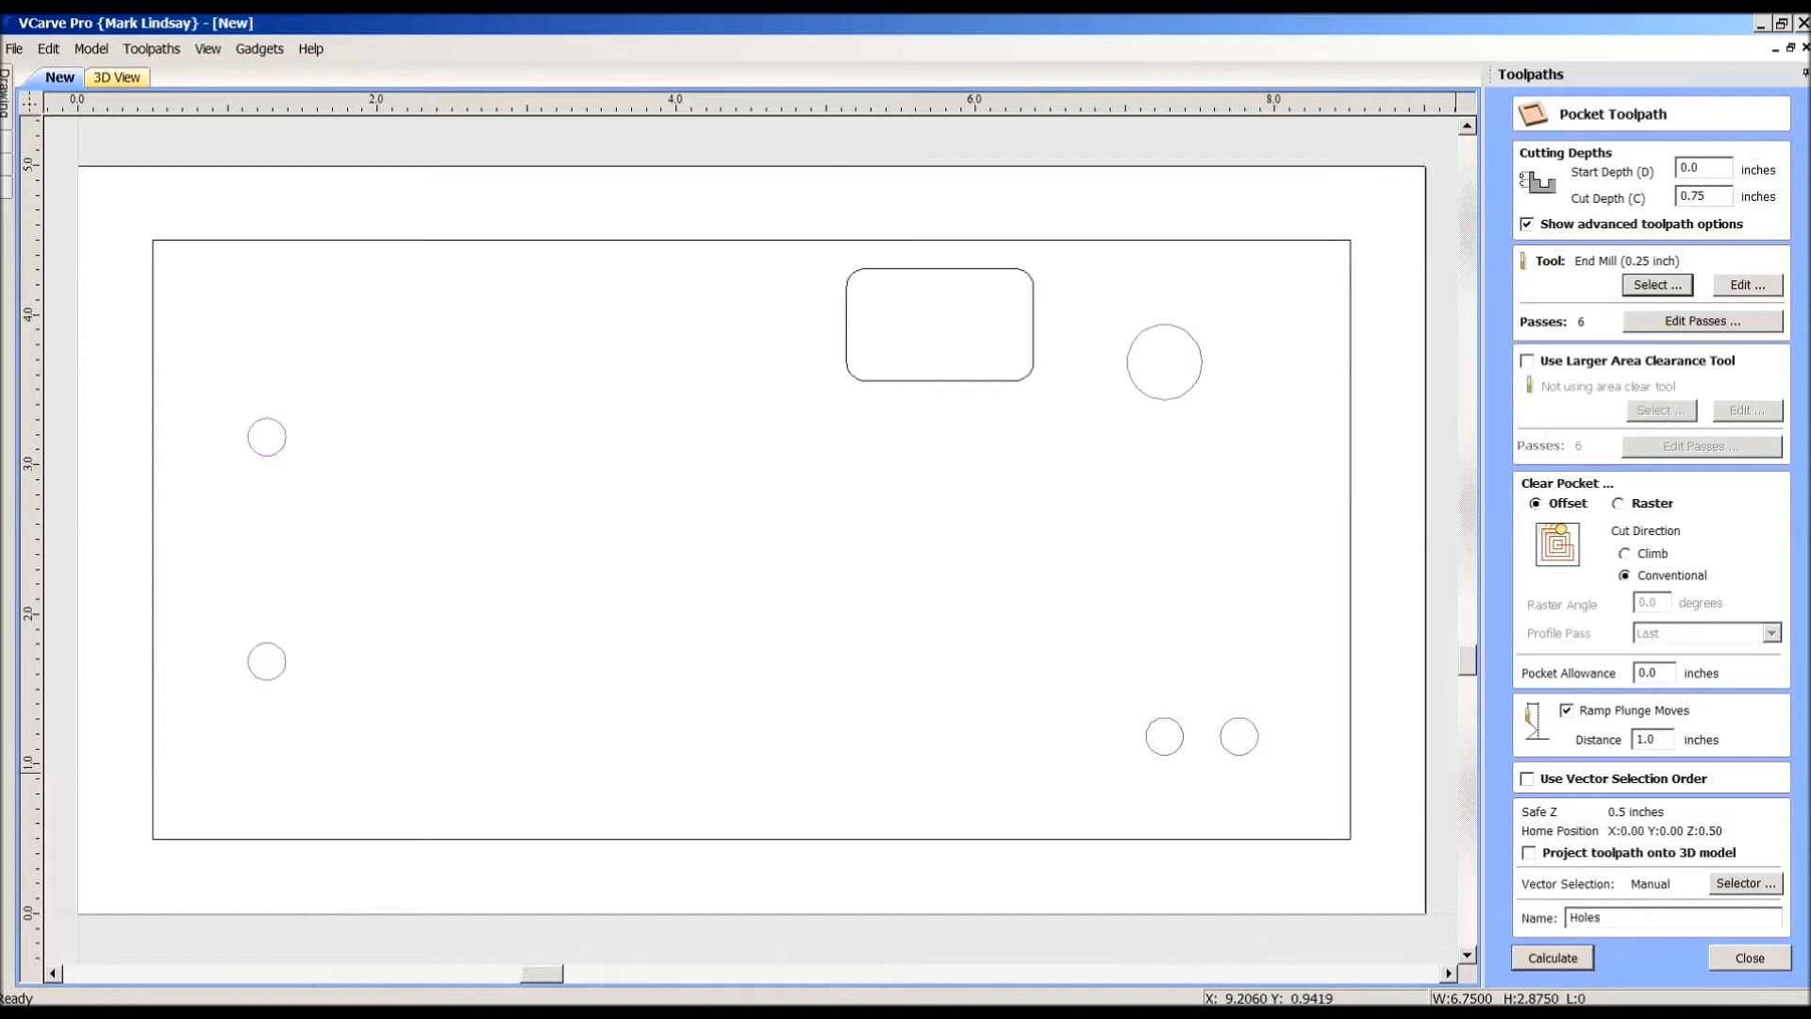
click(1553, 957)
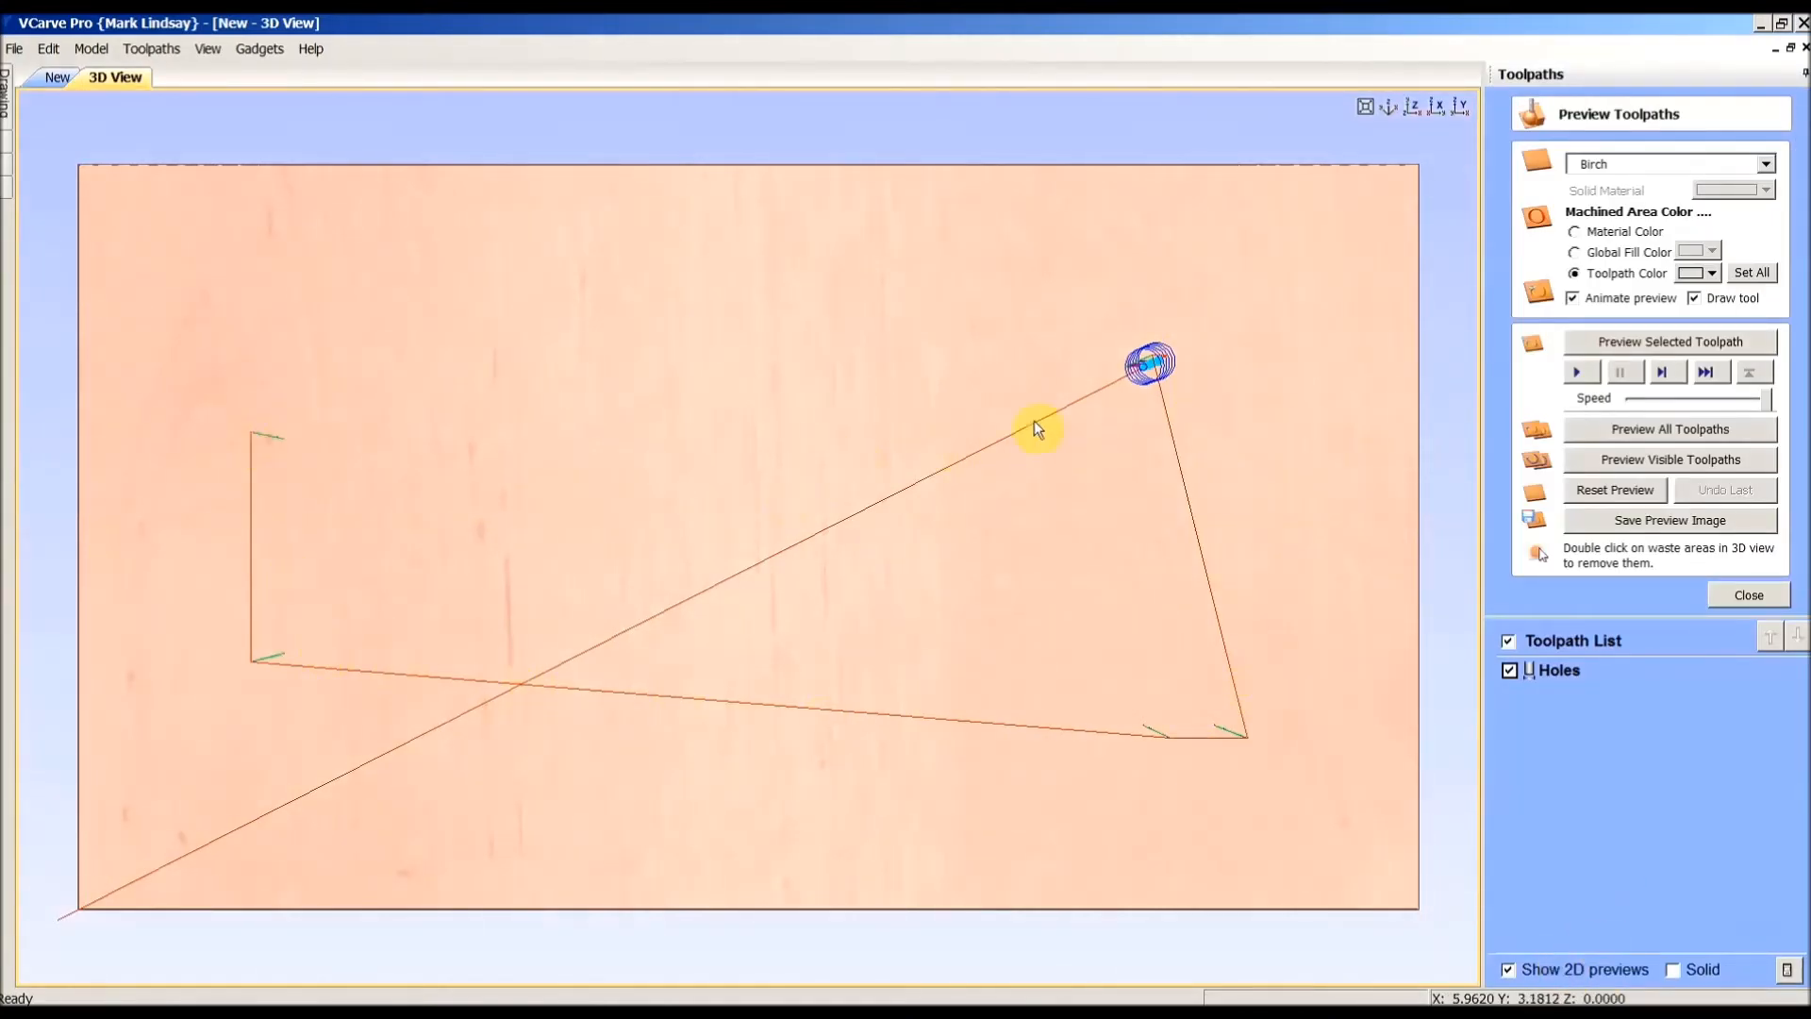
Step: Preview the Holes toolpath on the 3D material, inspect the cut holes at a slight tilt and close the preview
click(1689, 341)
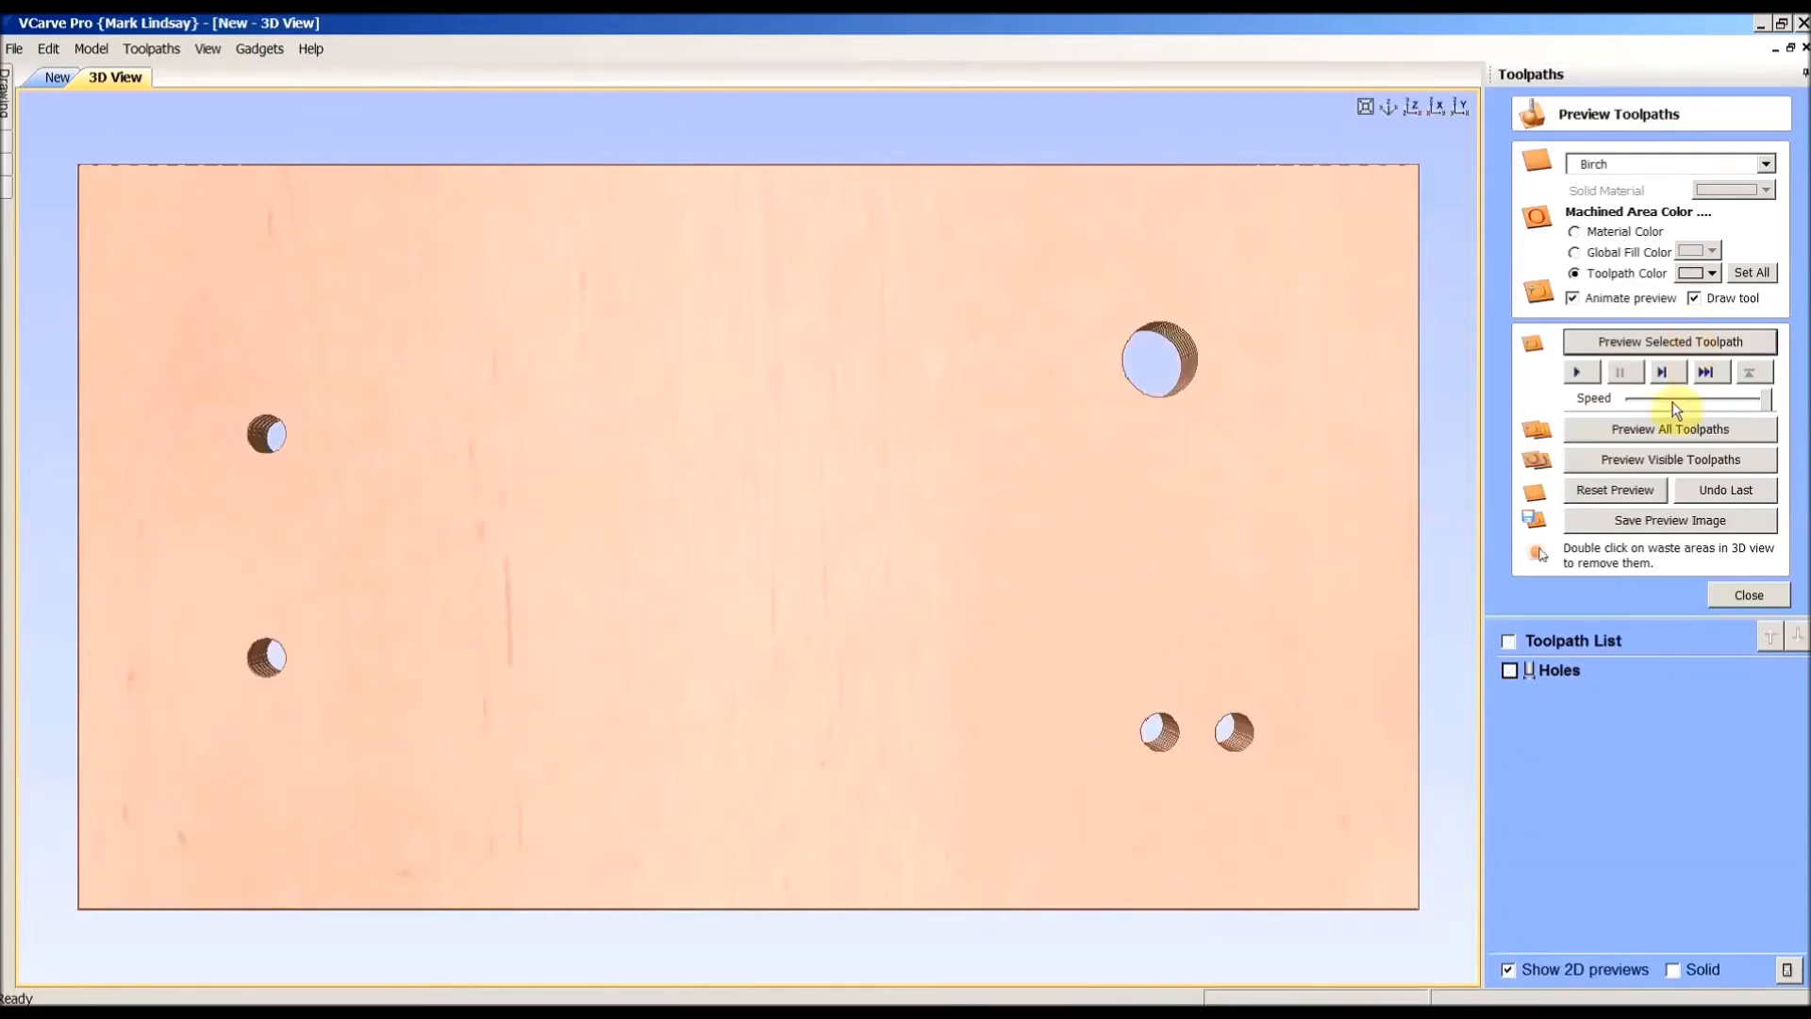
mouse_move(1315, 604)
mouse_down()
mouse_move(1047, 537)
mouse_move(1248, 557)
mouse_move(1283, 608)
mouse_up()
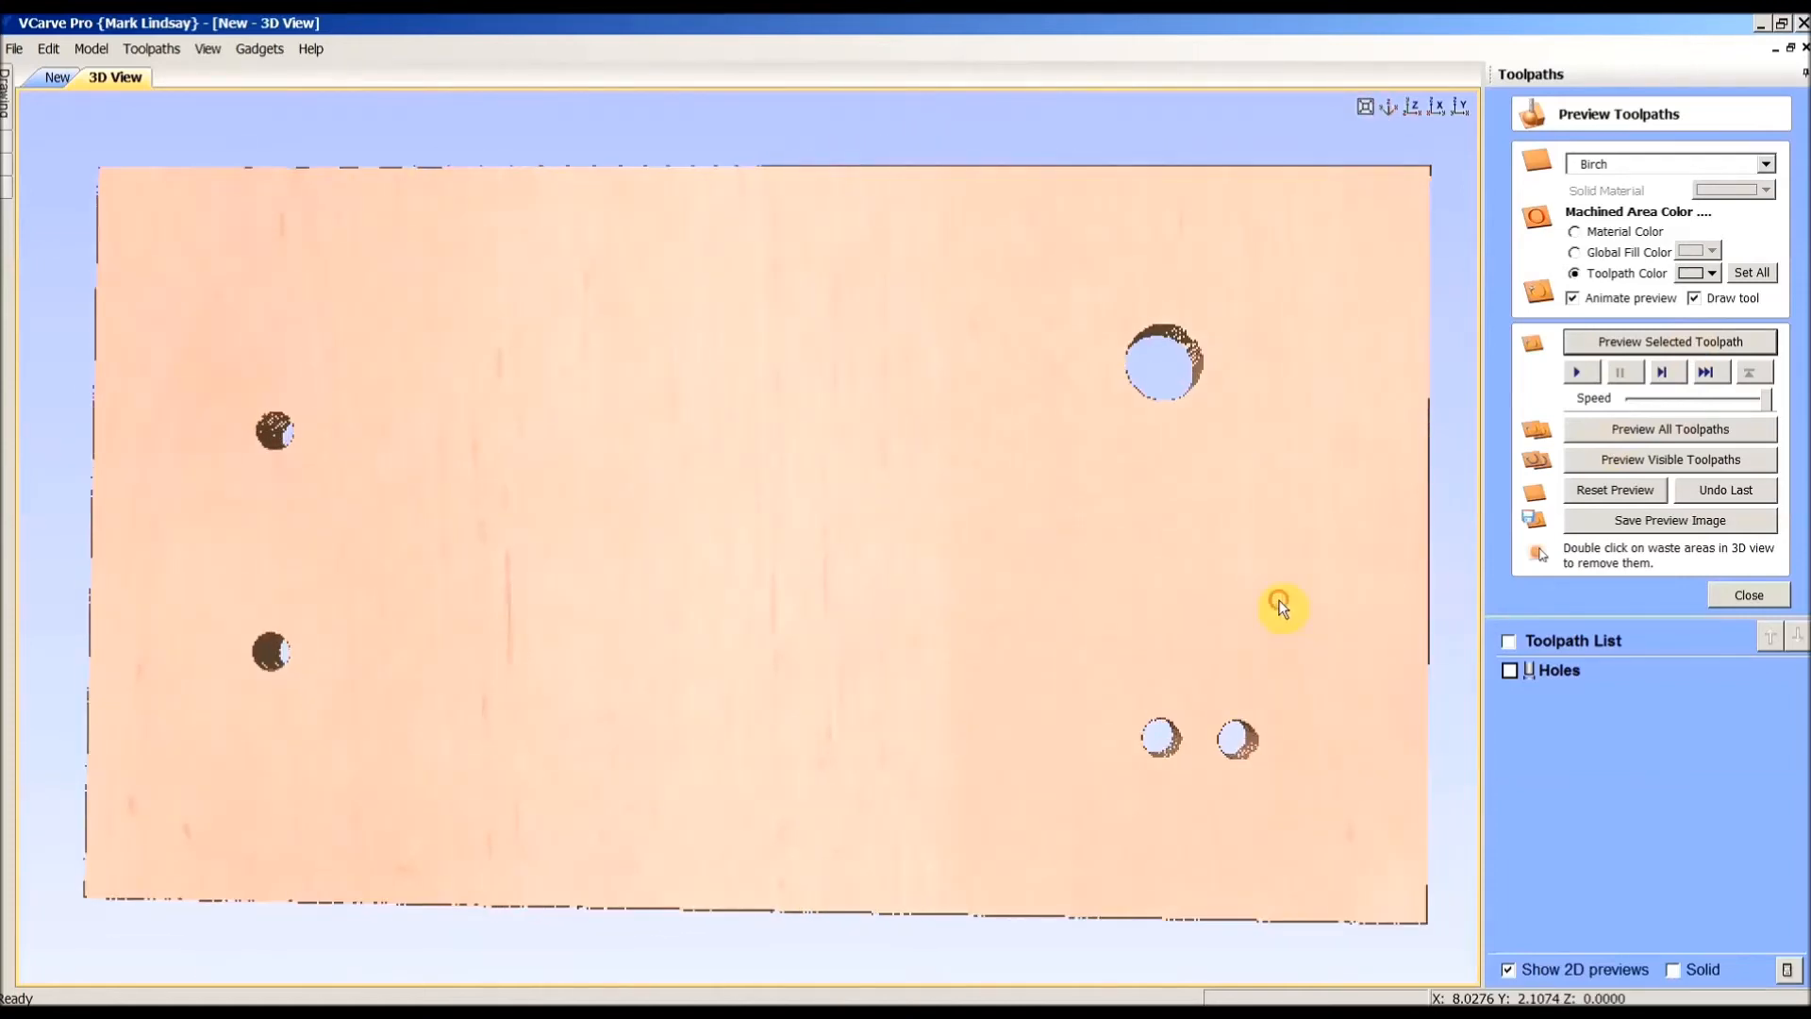
click(1753, 595)
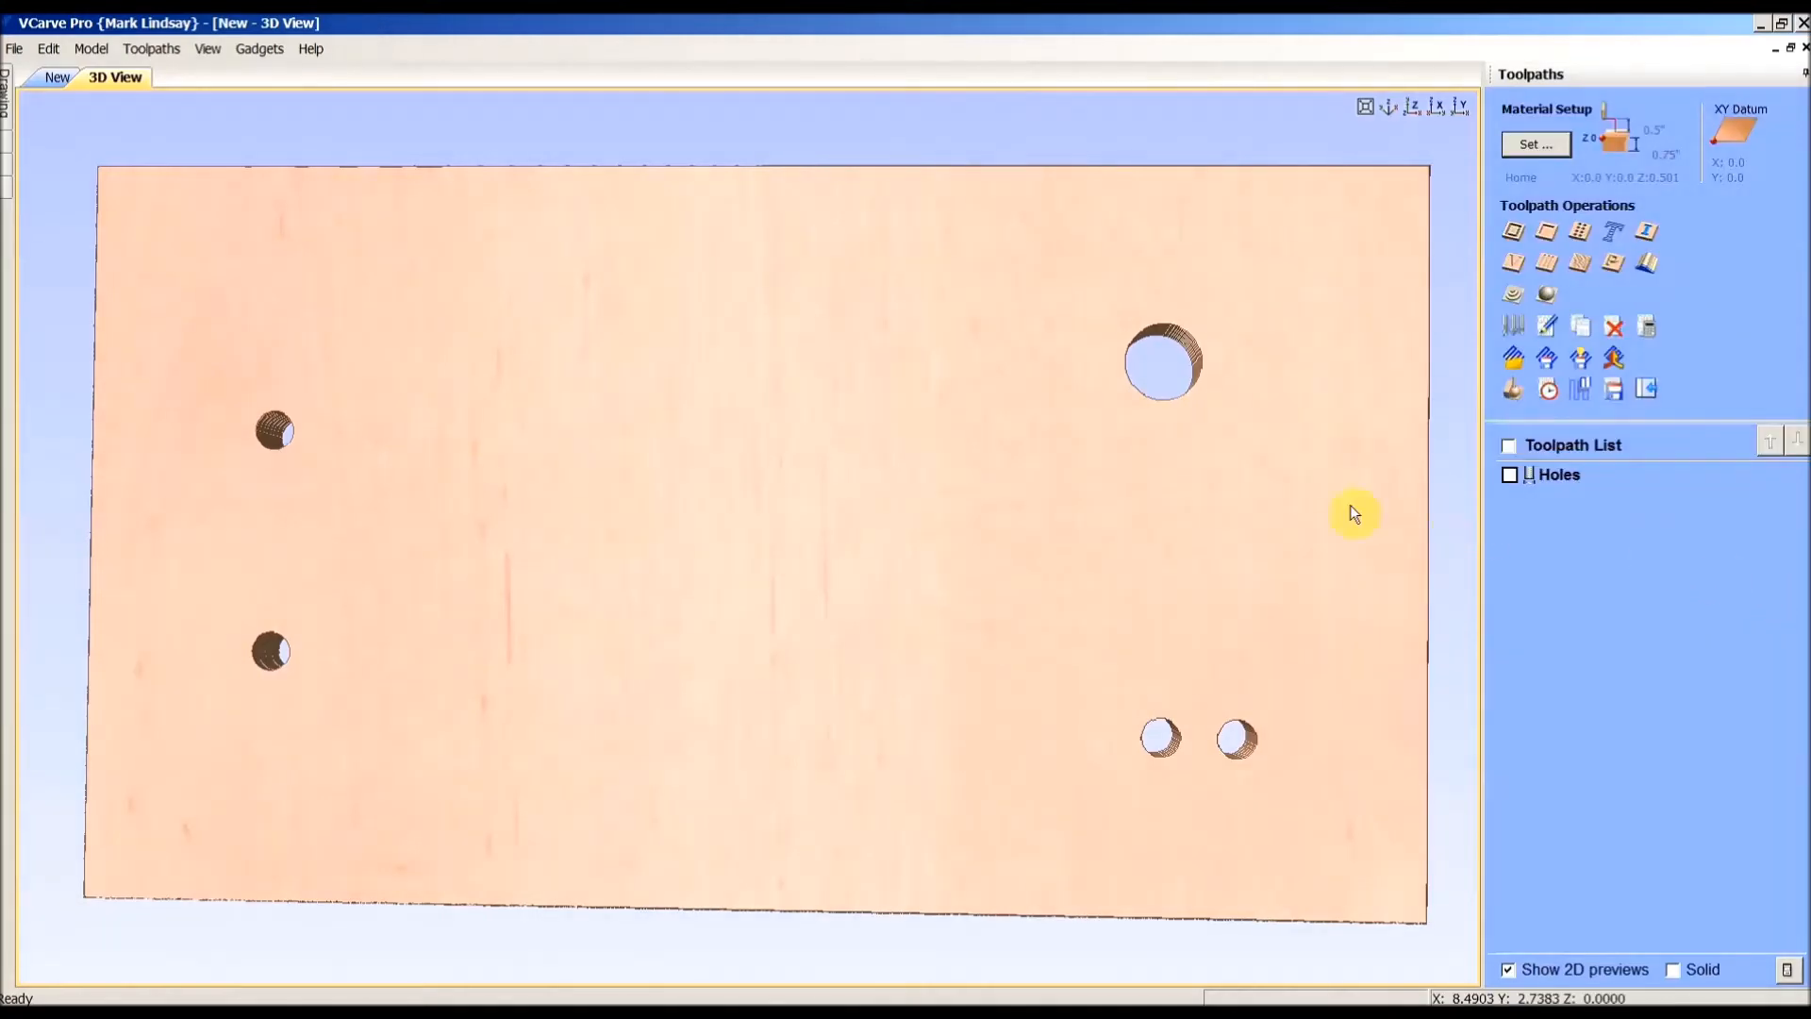
Step: Return to the 2D drawing and start a profile toolpath for only the rounded rectangle with a cut depth of 0.75 inches
click(41, 78)
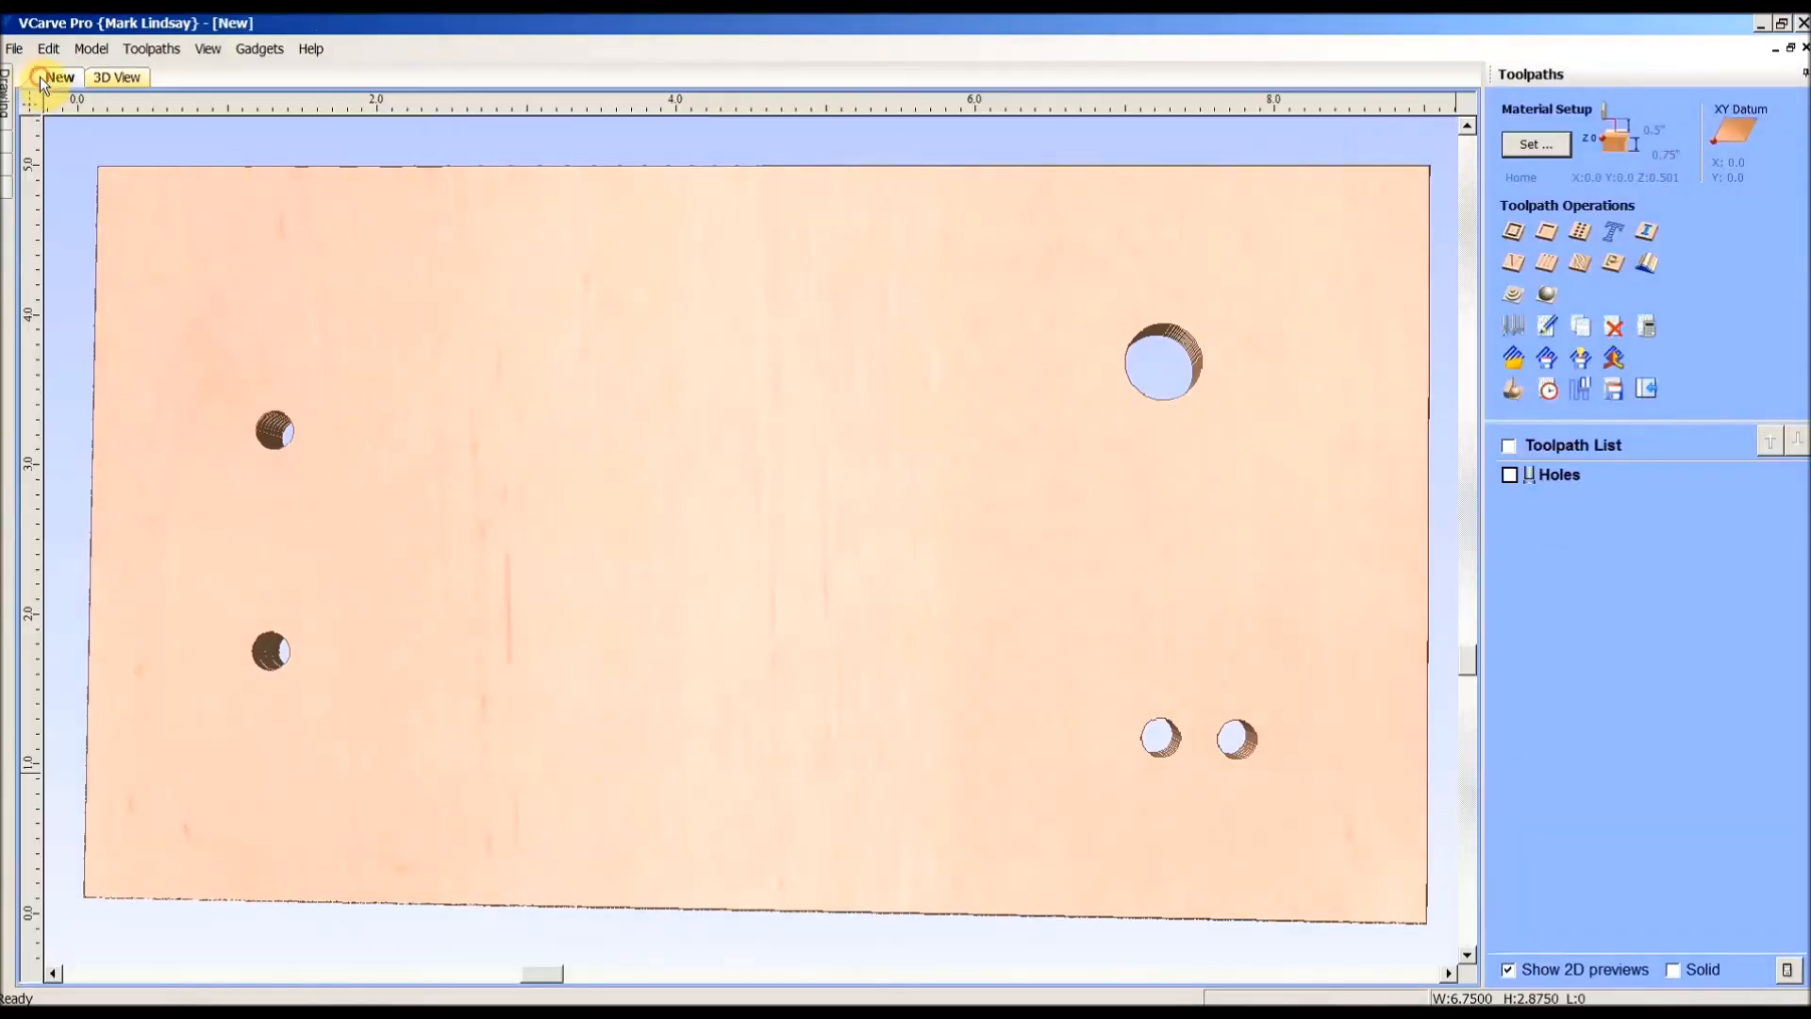
click(1078, 552)
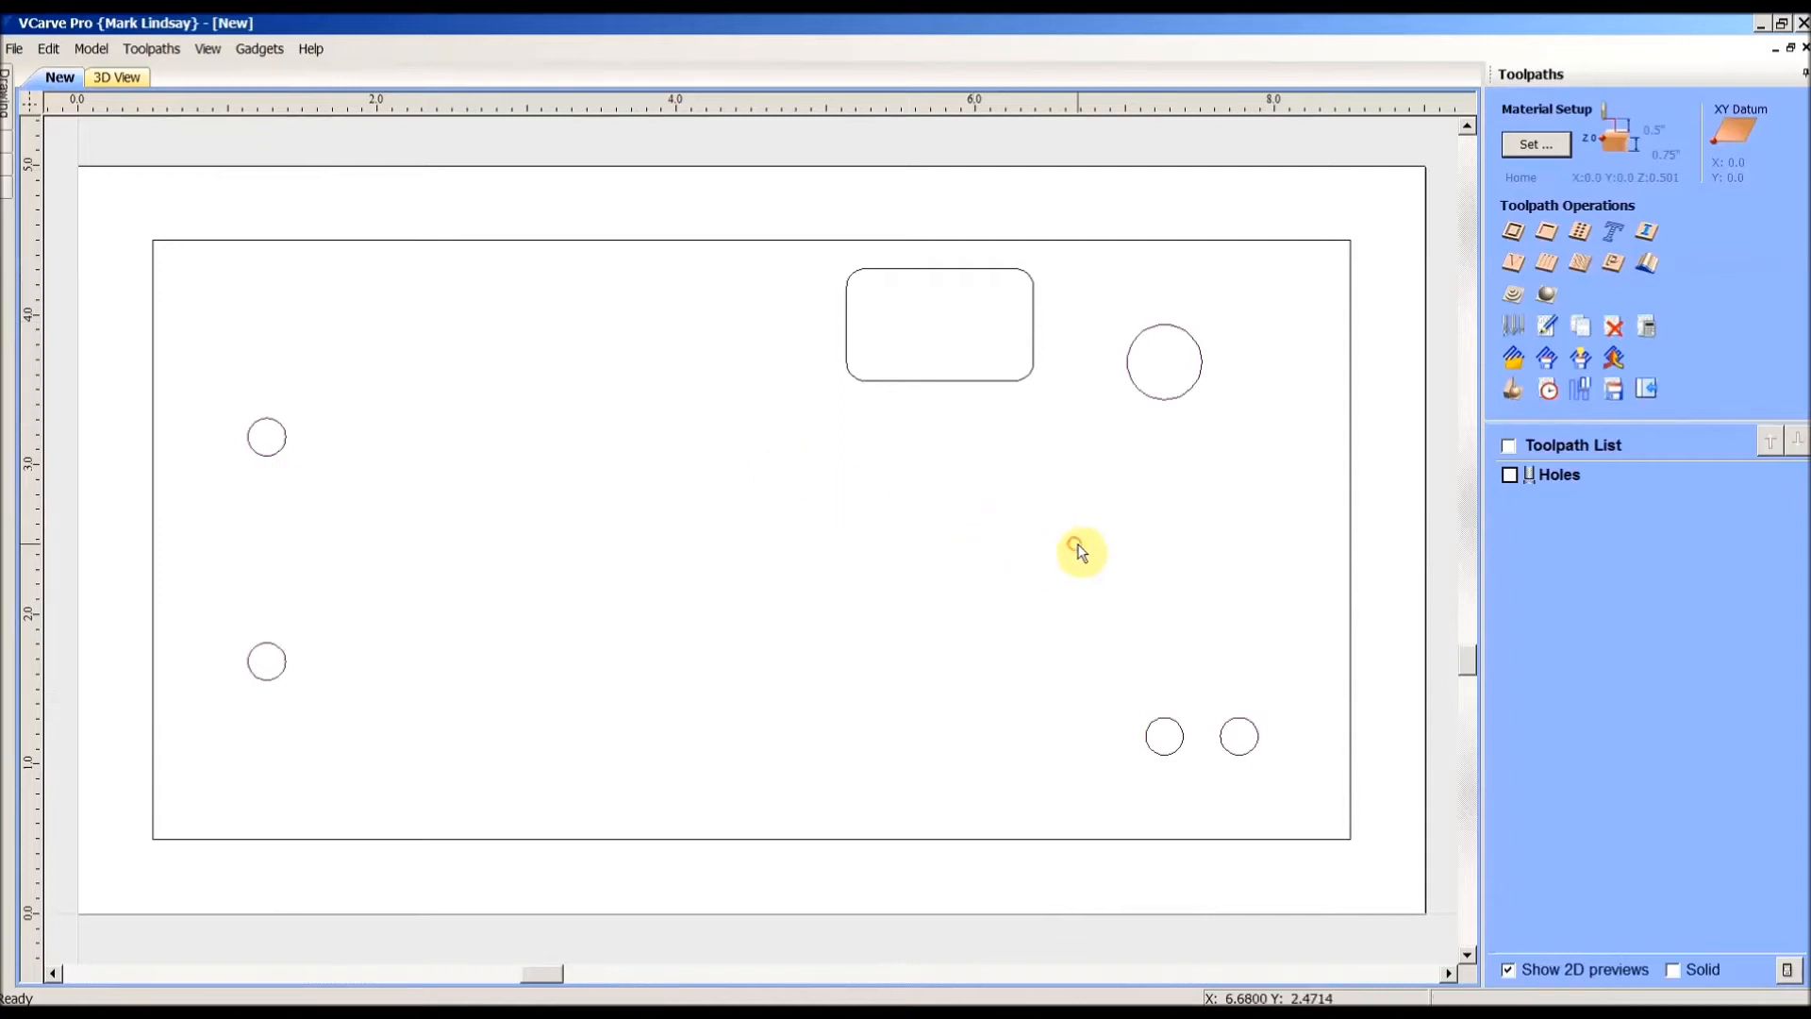
click(992, 380)
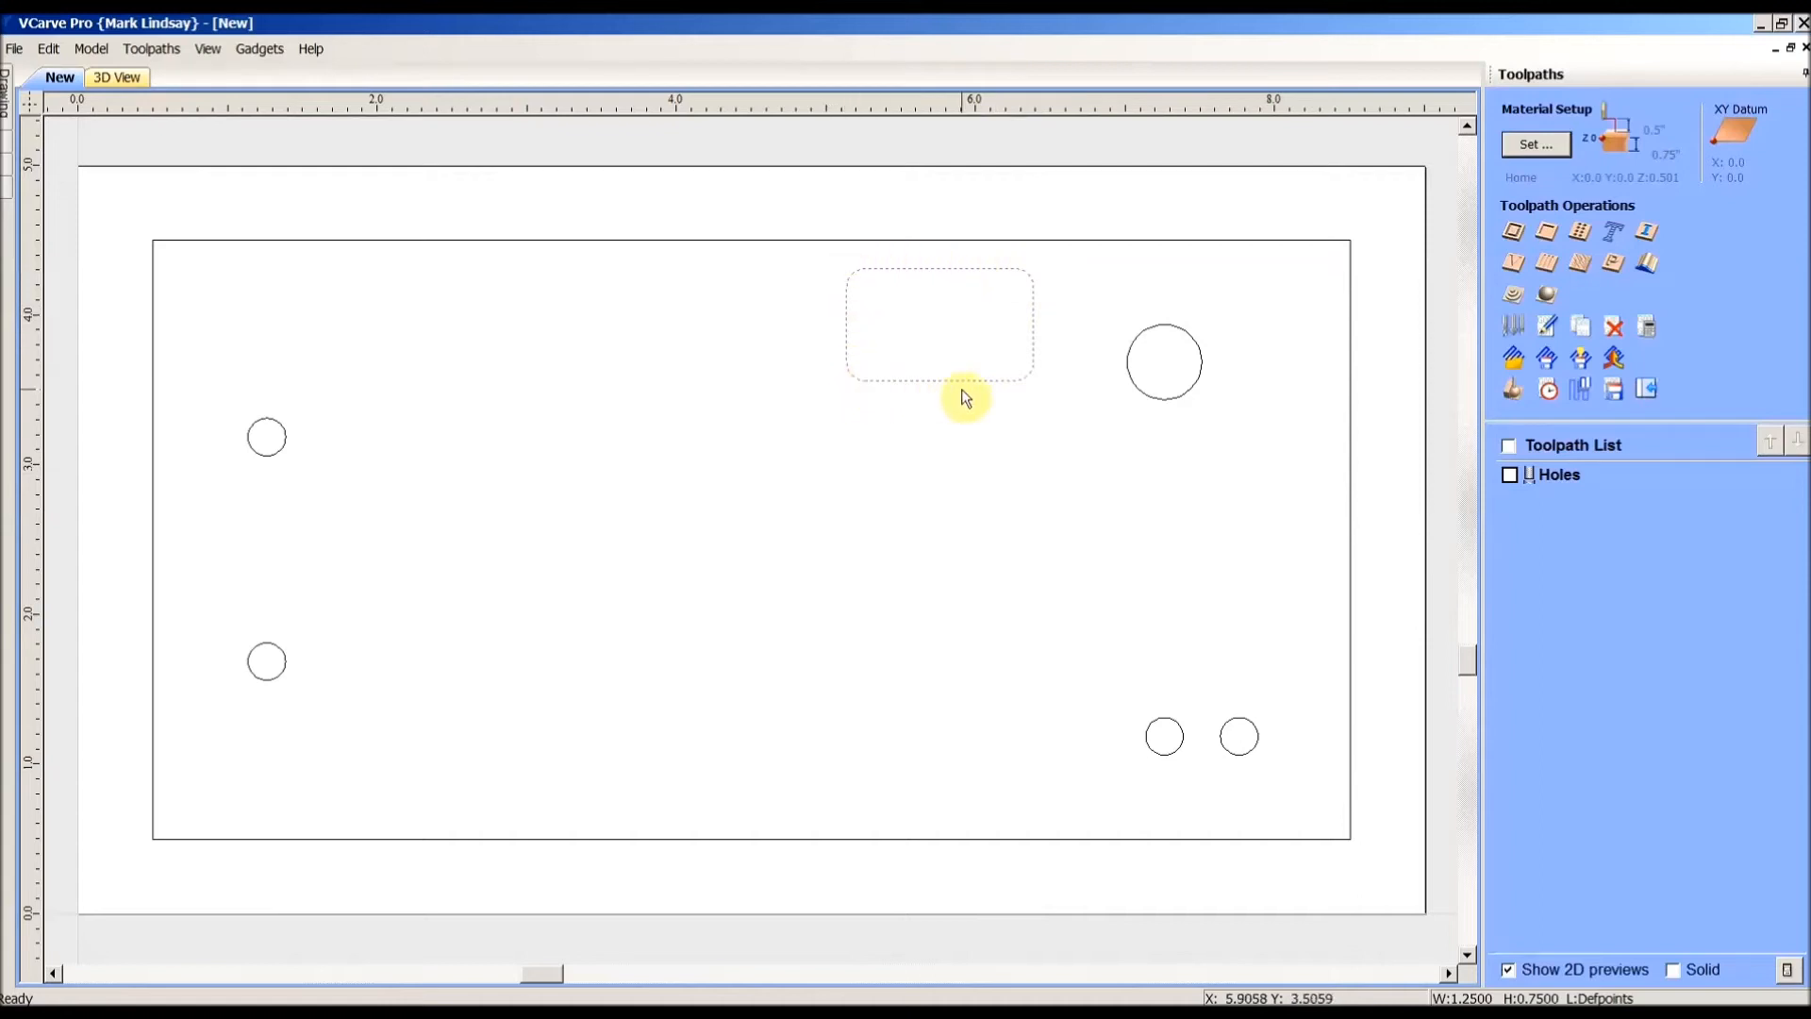
click(1515, 234)
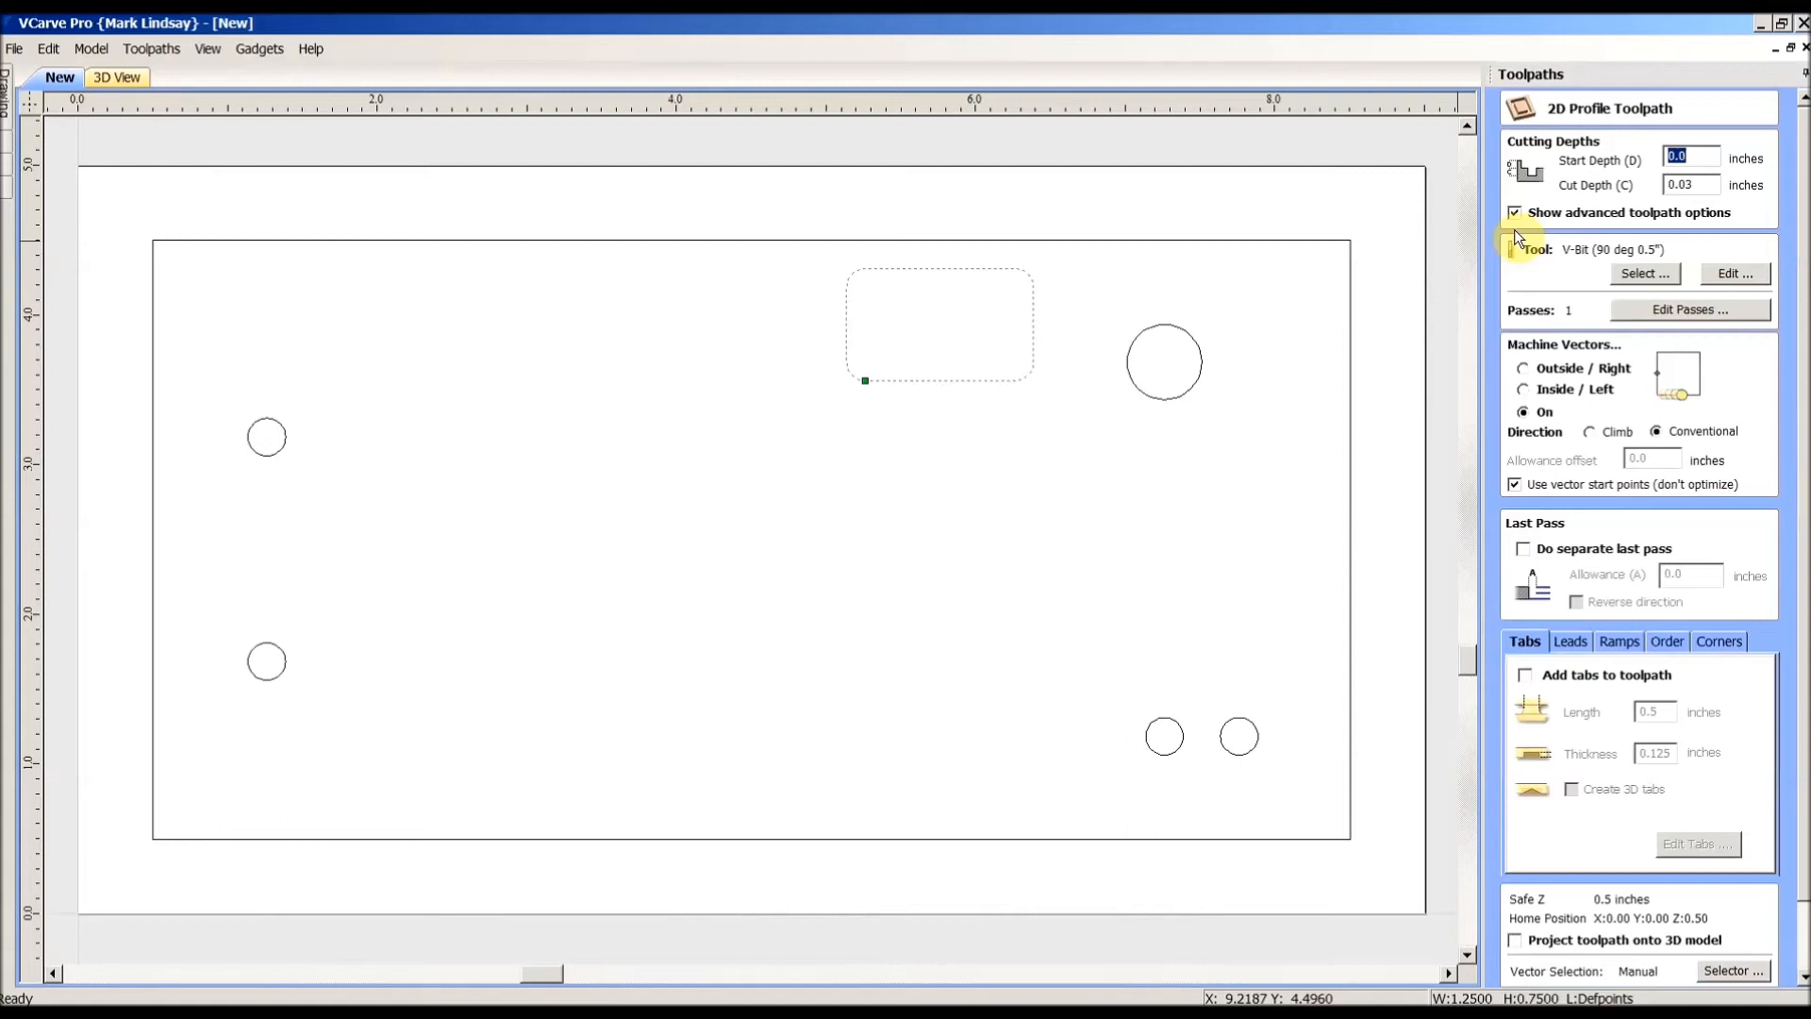
click(1698, 181)
drag(1700, 181, 1583, 191)
text(2=)
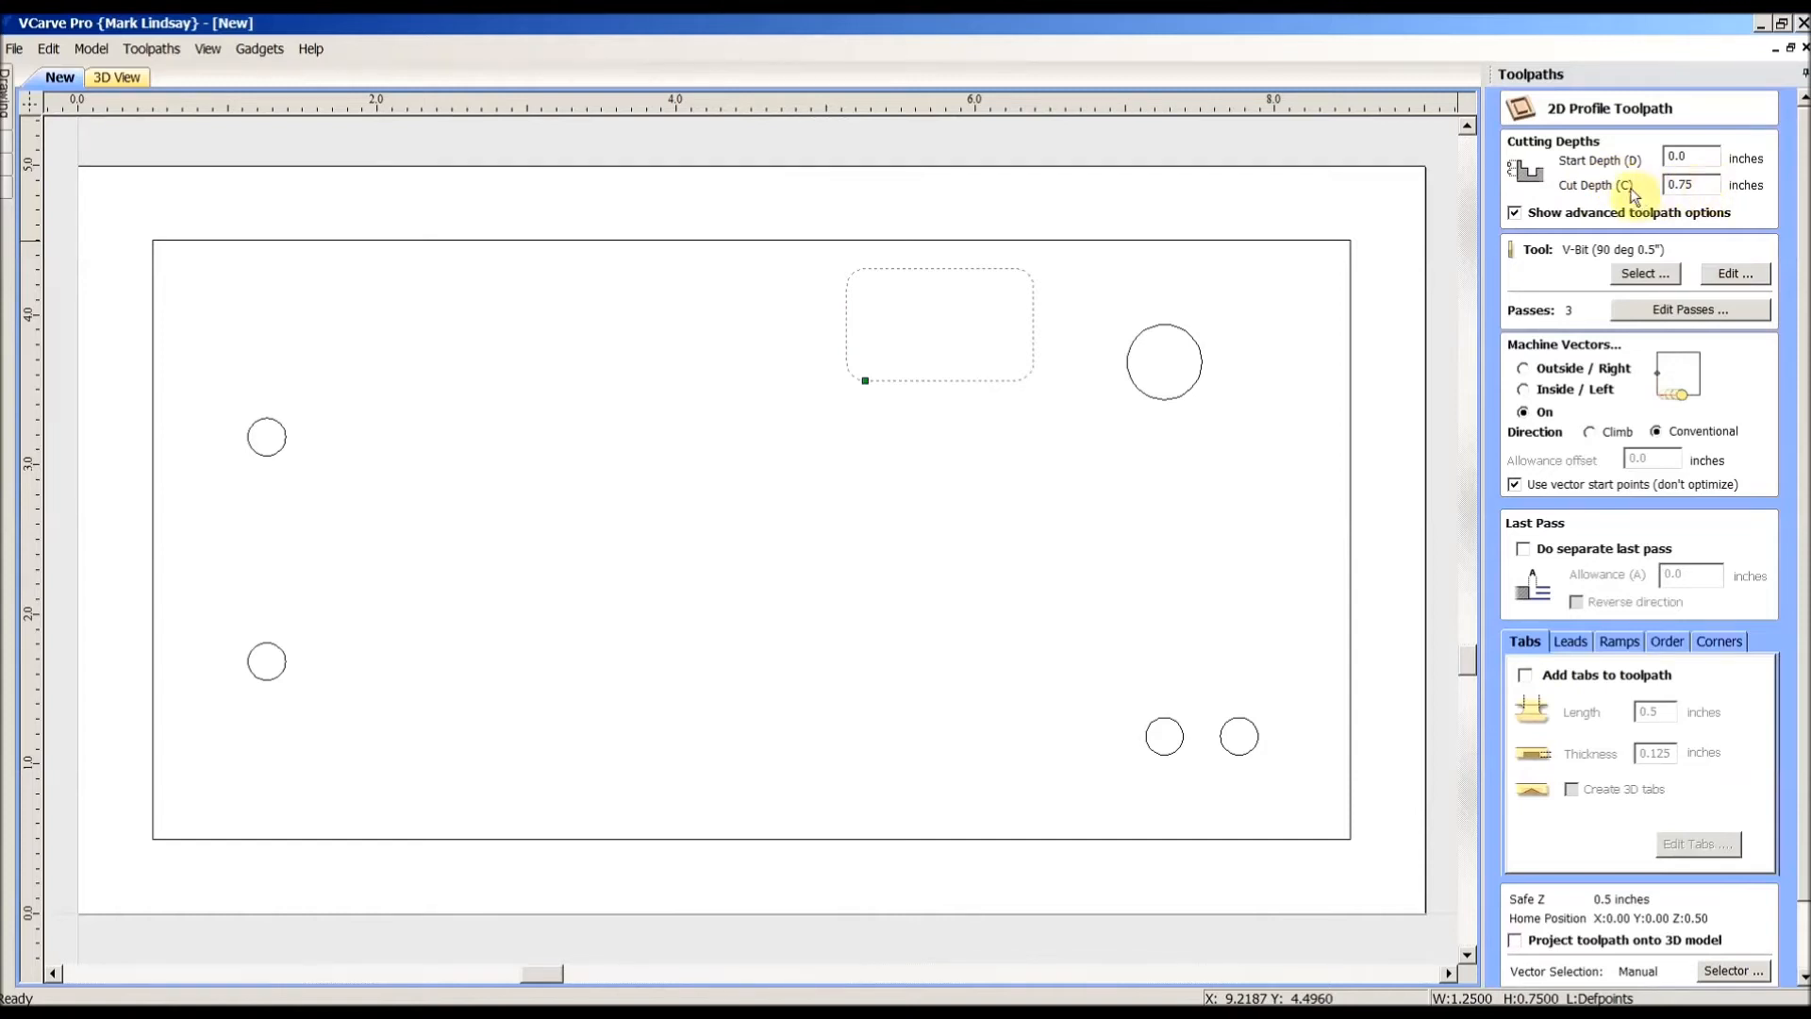
Step: Assign the 0.25 inch end mill to the profile toolpath and review its cutting parameters in the tool database
click(1644, 274)
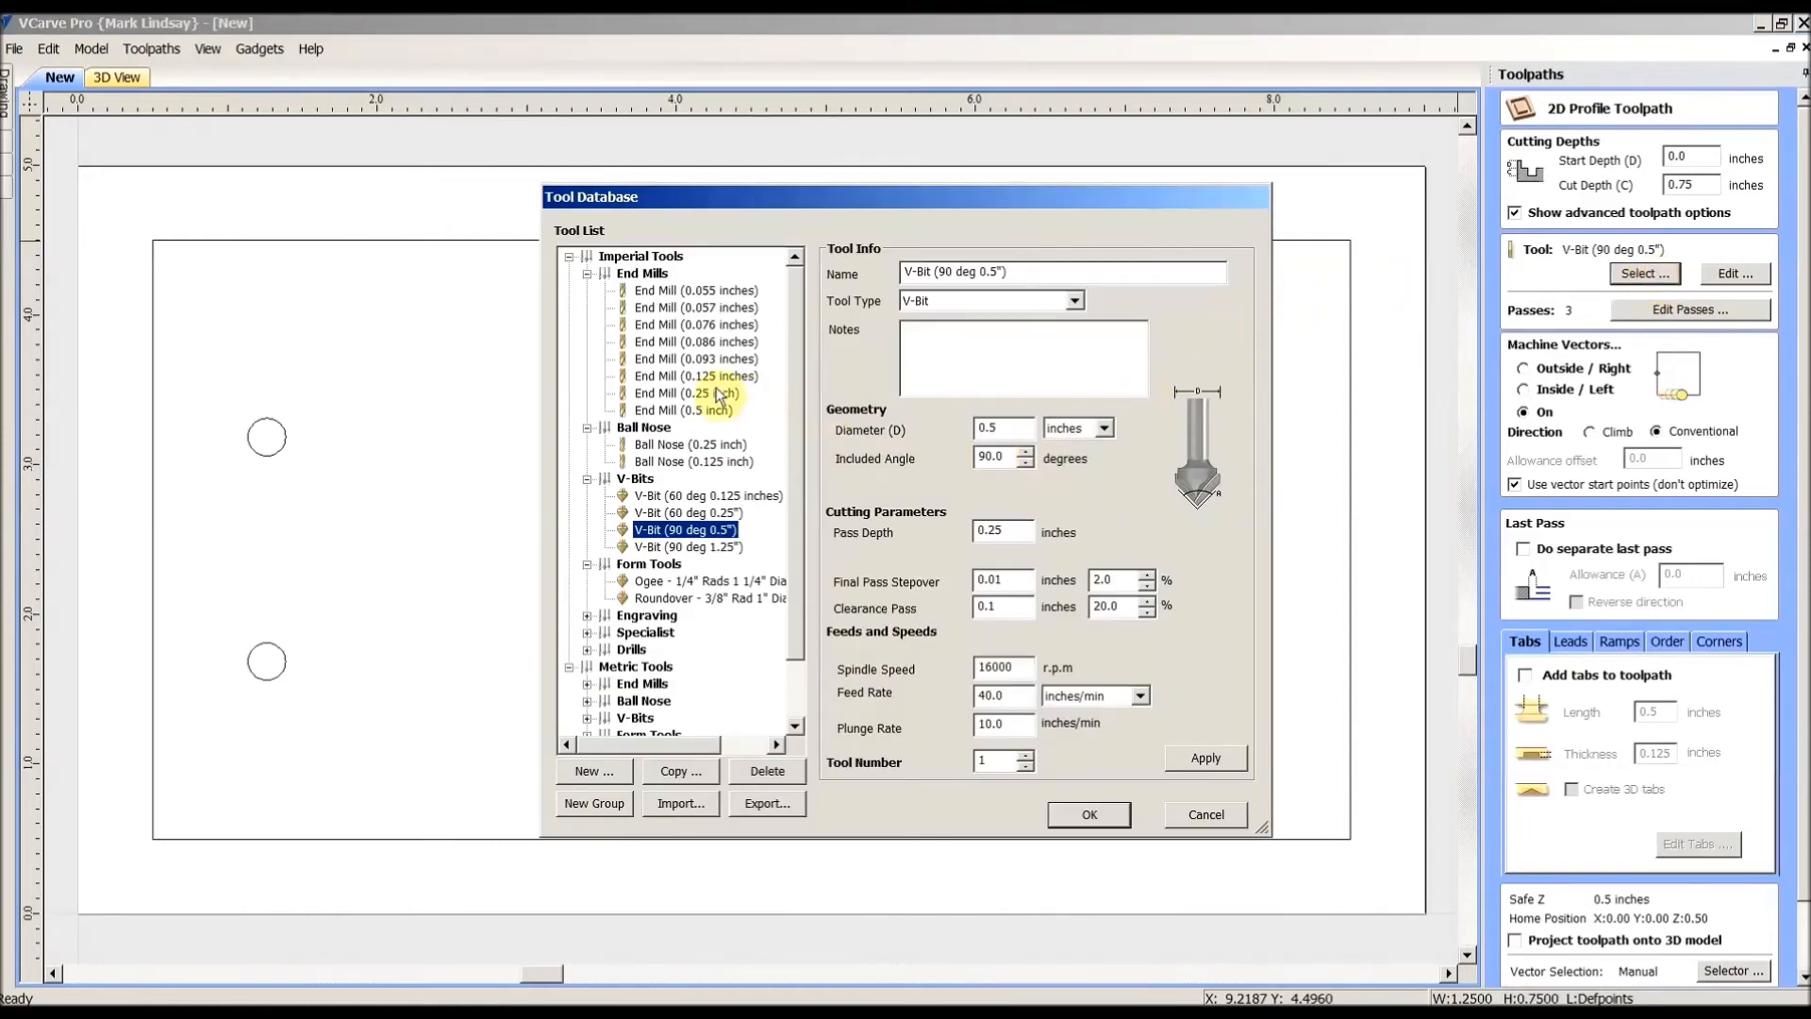
double_click(703, 394)
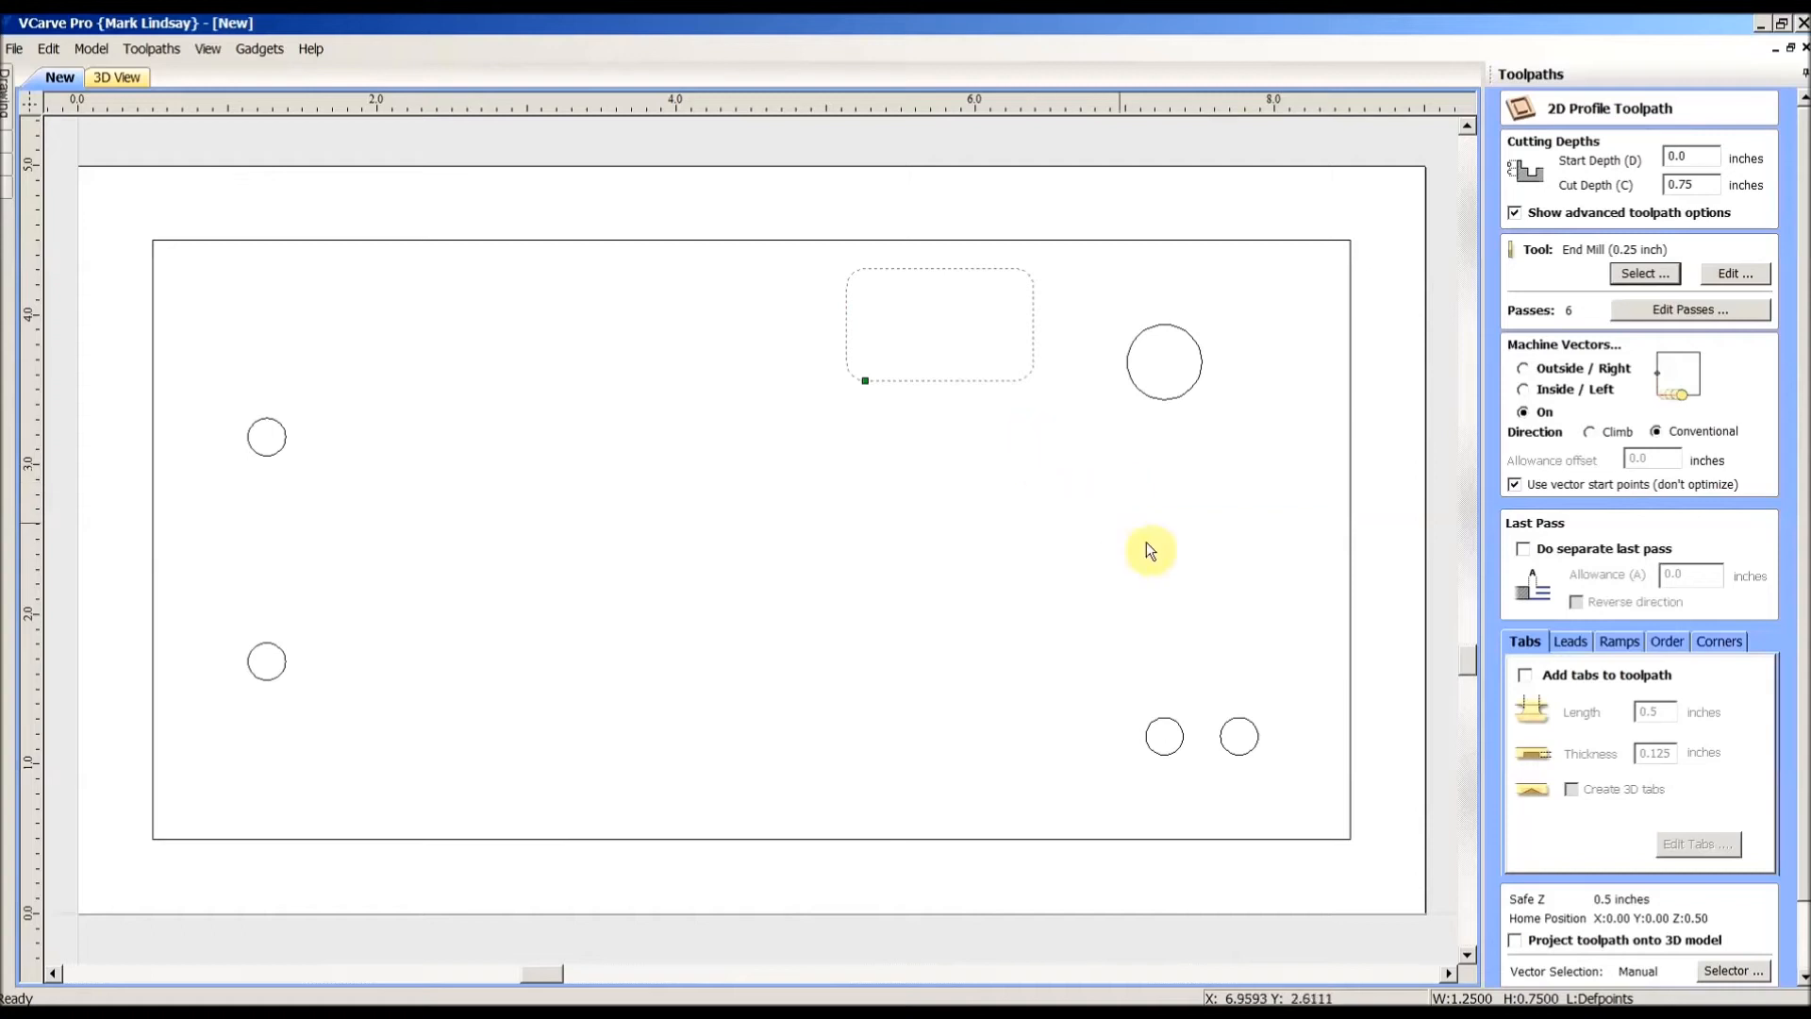
click(1639, 276)
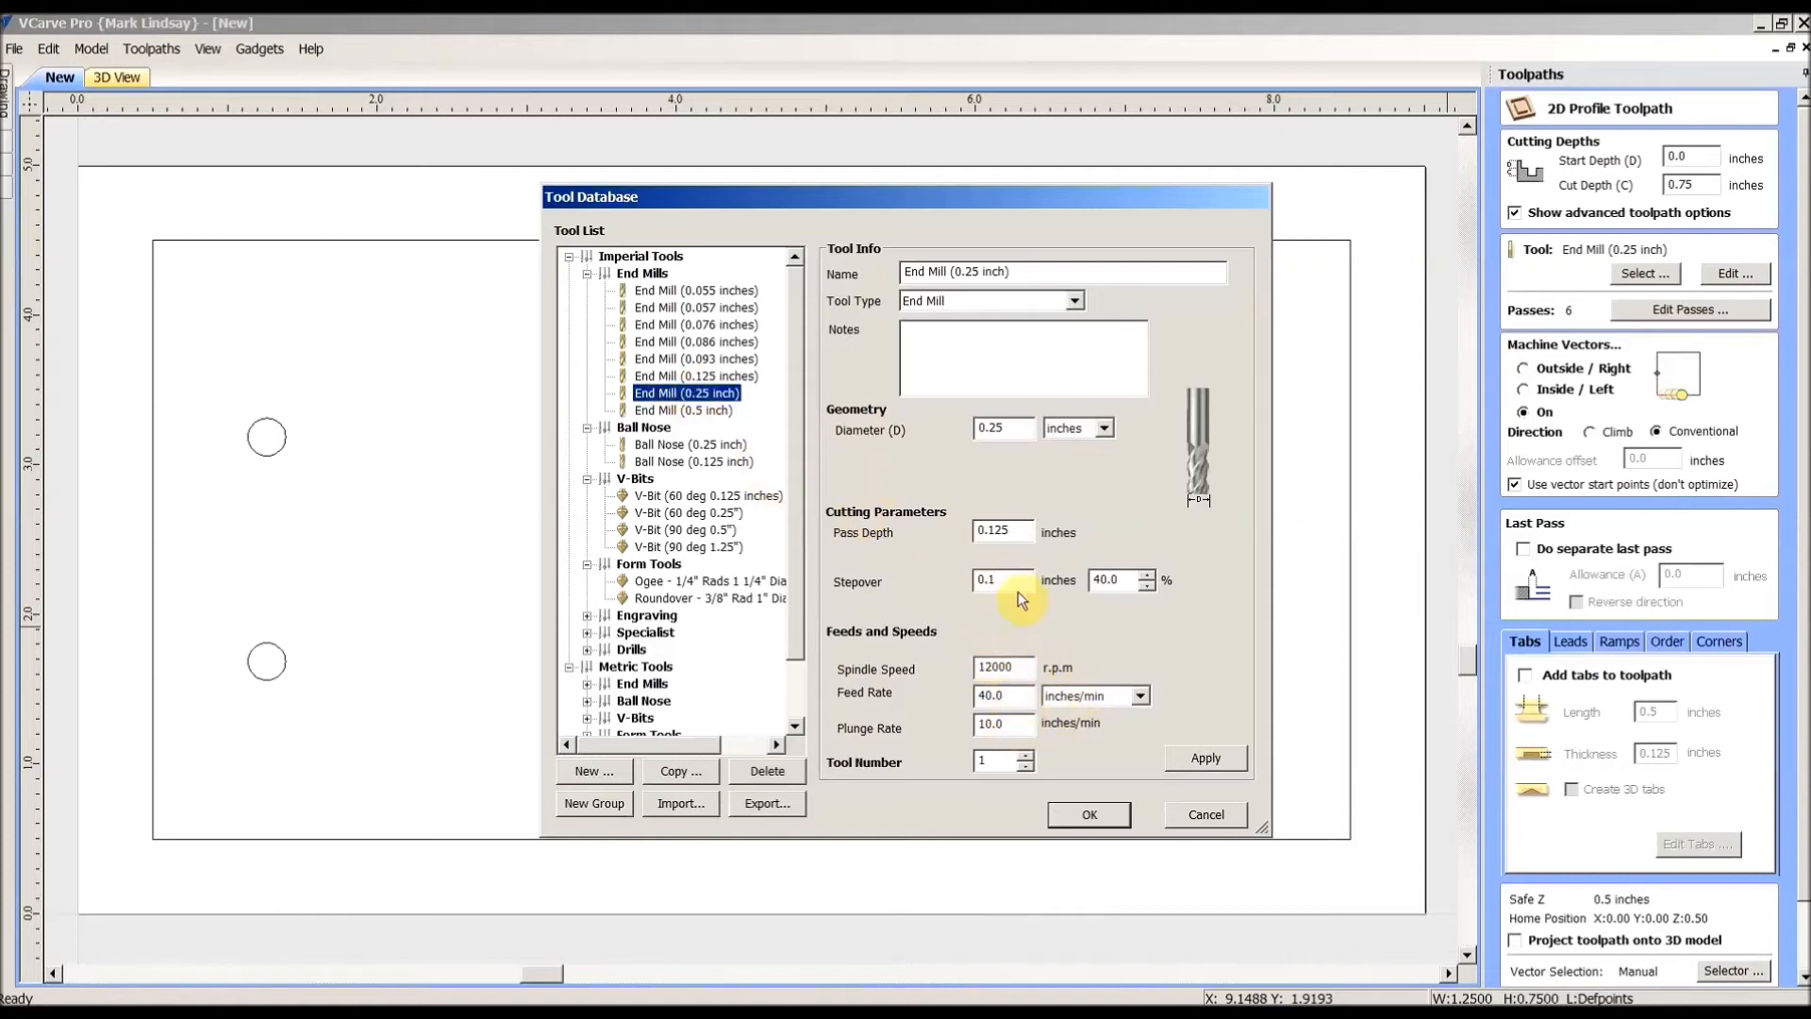
click(1094, 814)
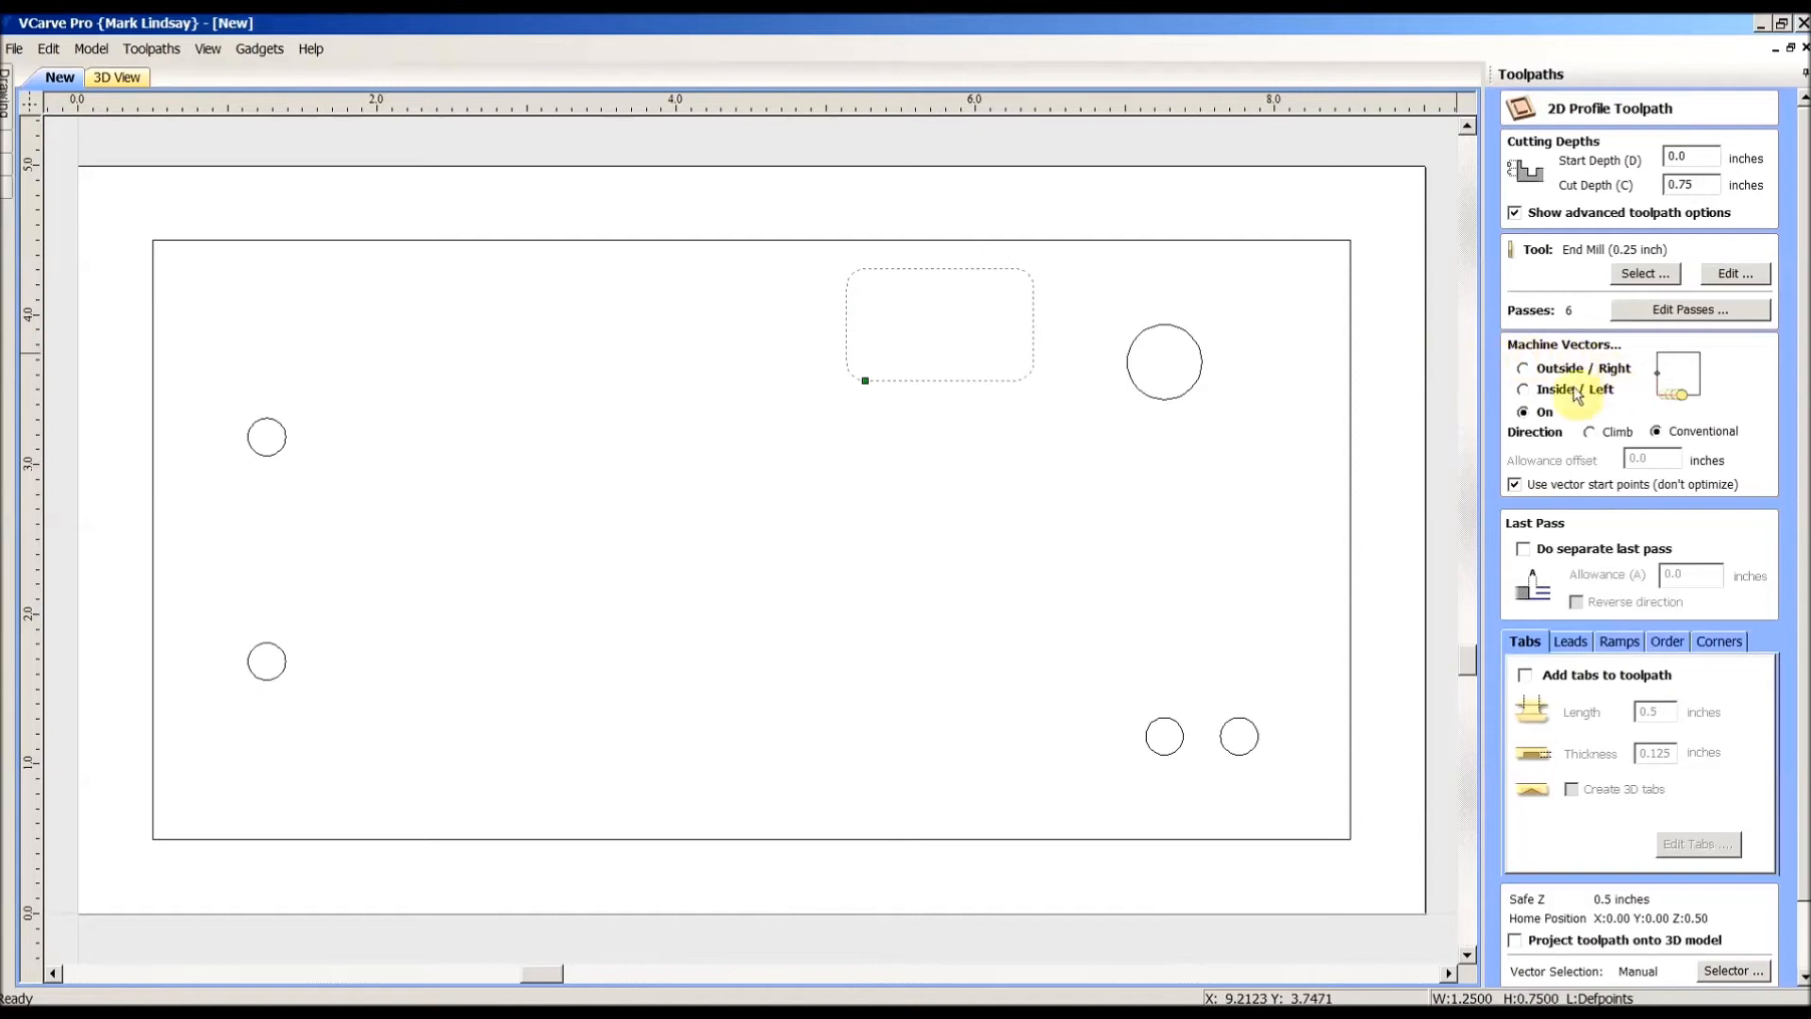
Step: Machine the profile inside the vector and add a separate last pass with an allowance of 0.01 inches
click(1524, 391)
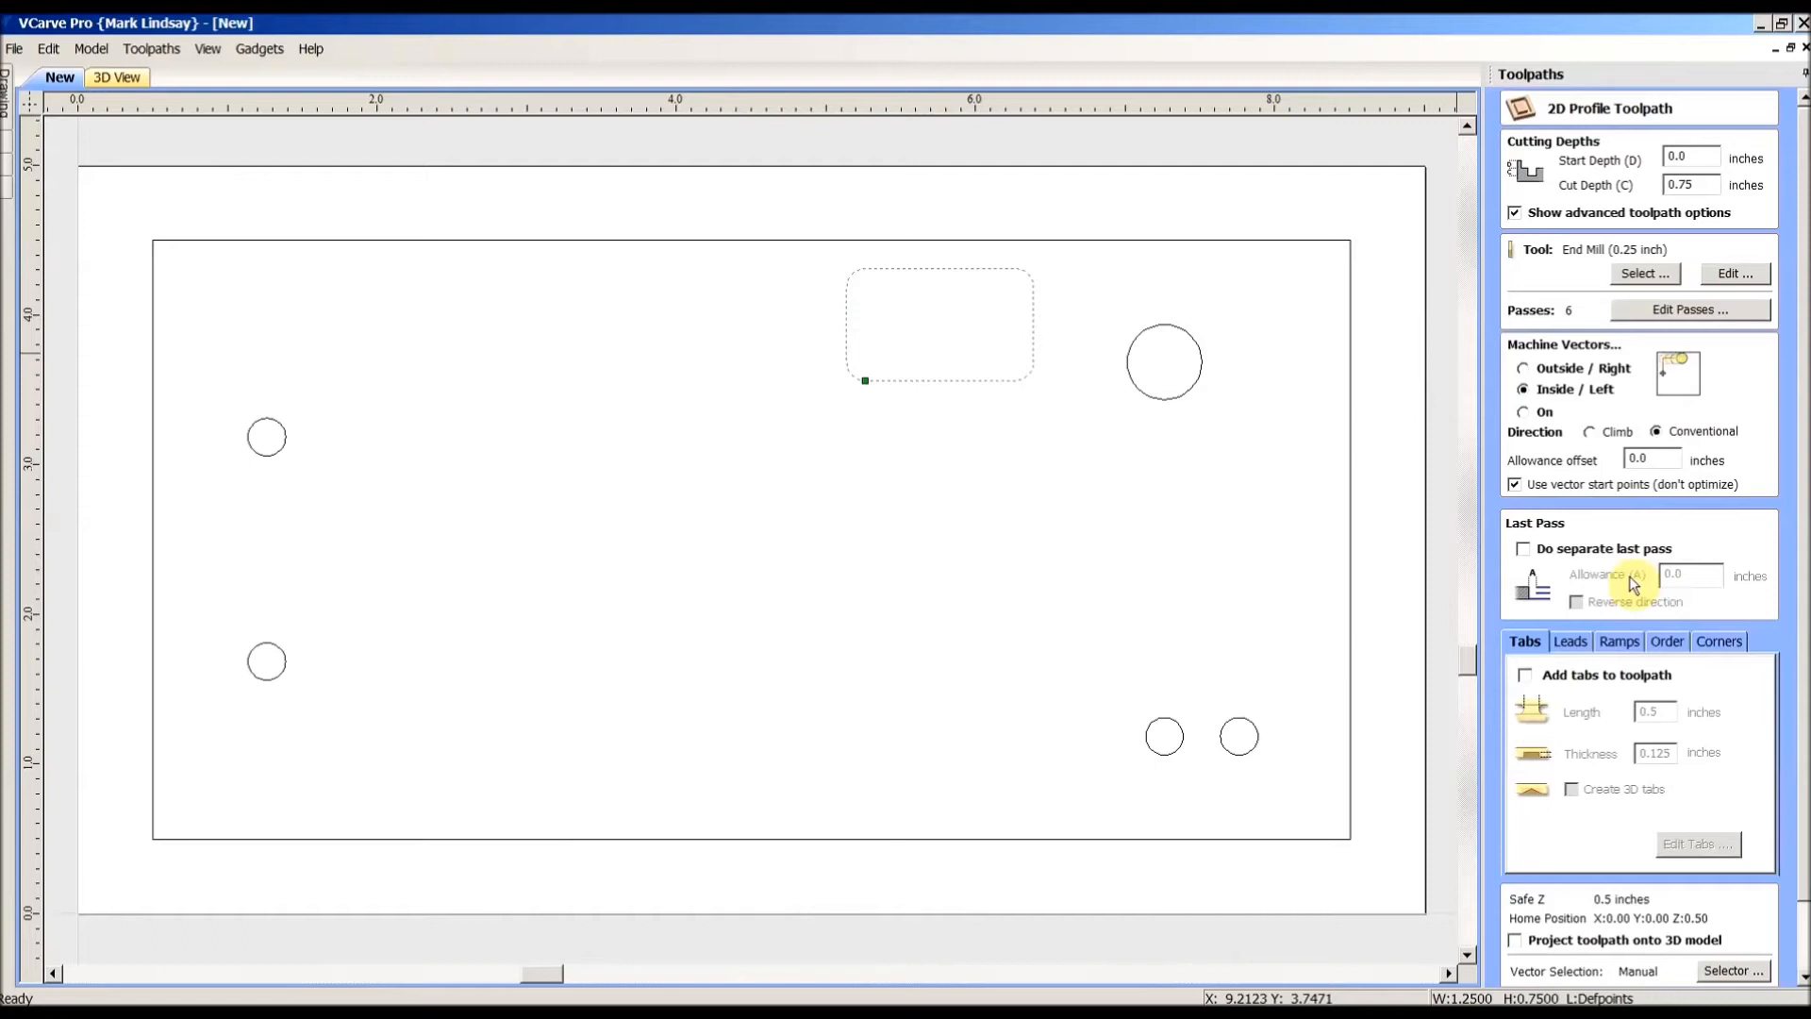
click(1522, 548)
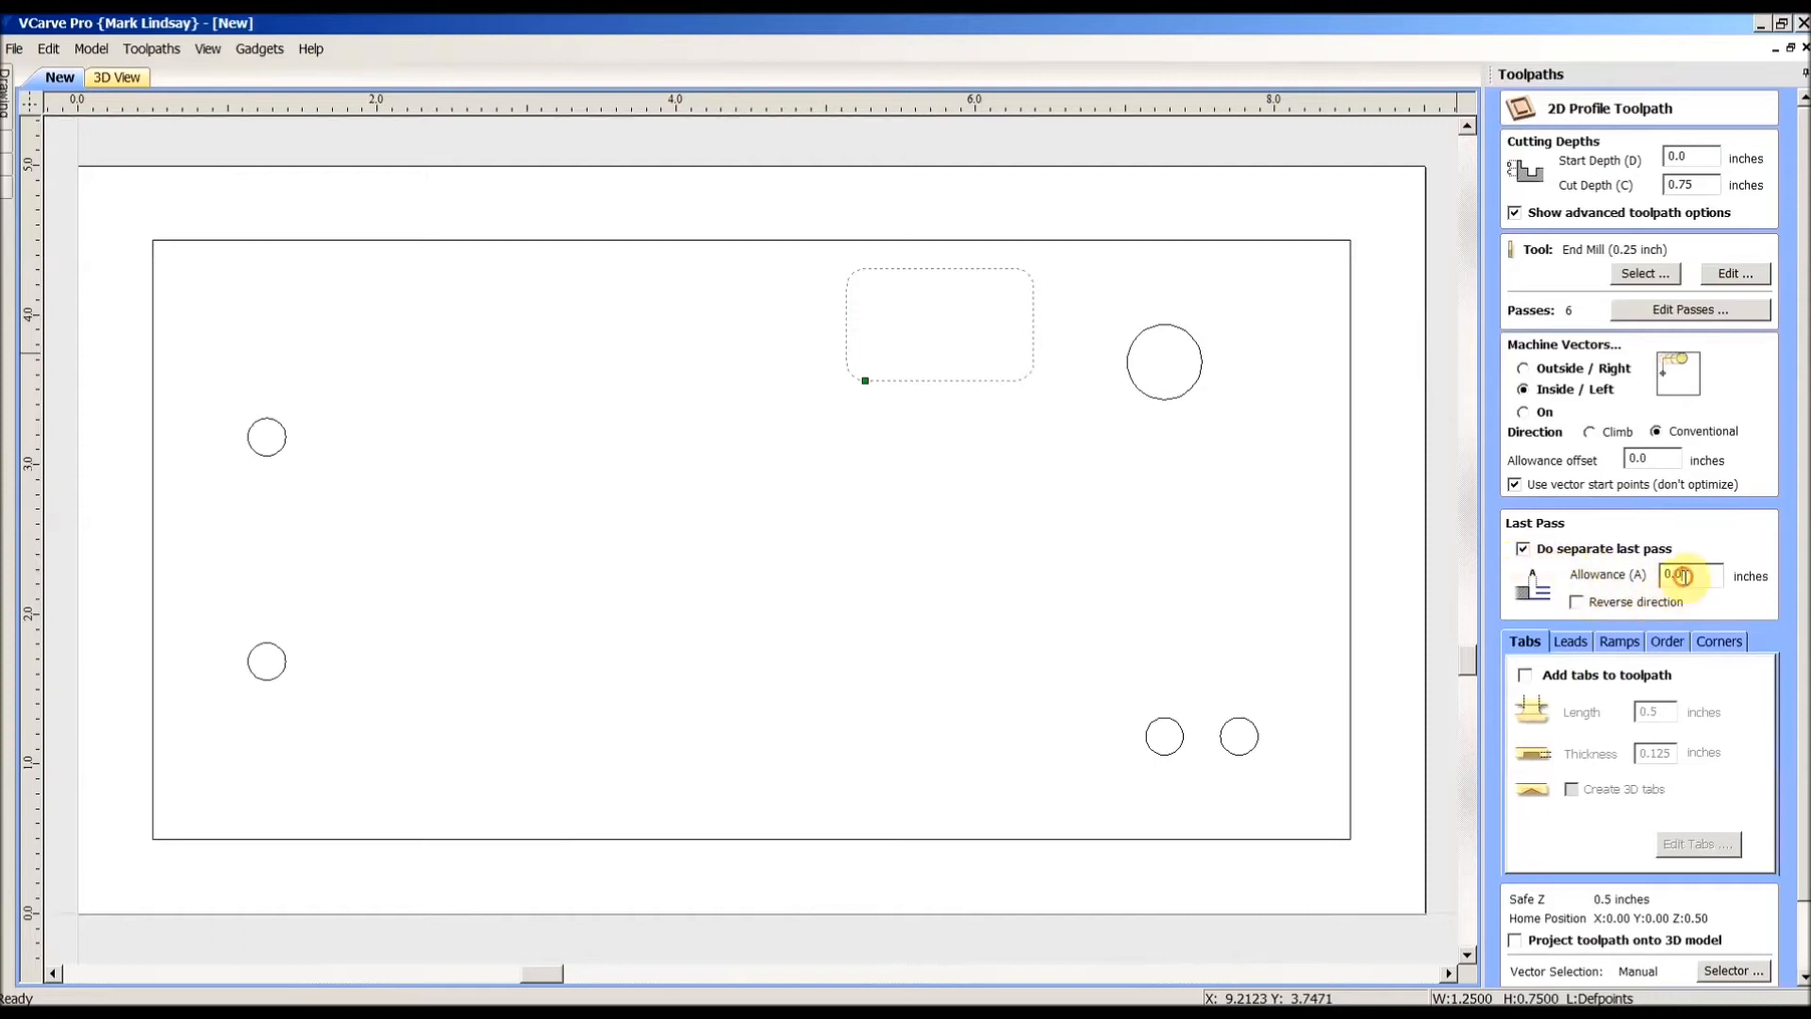
text(1)
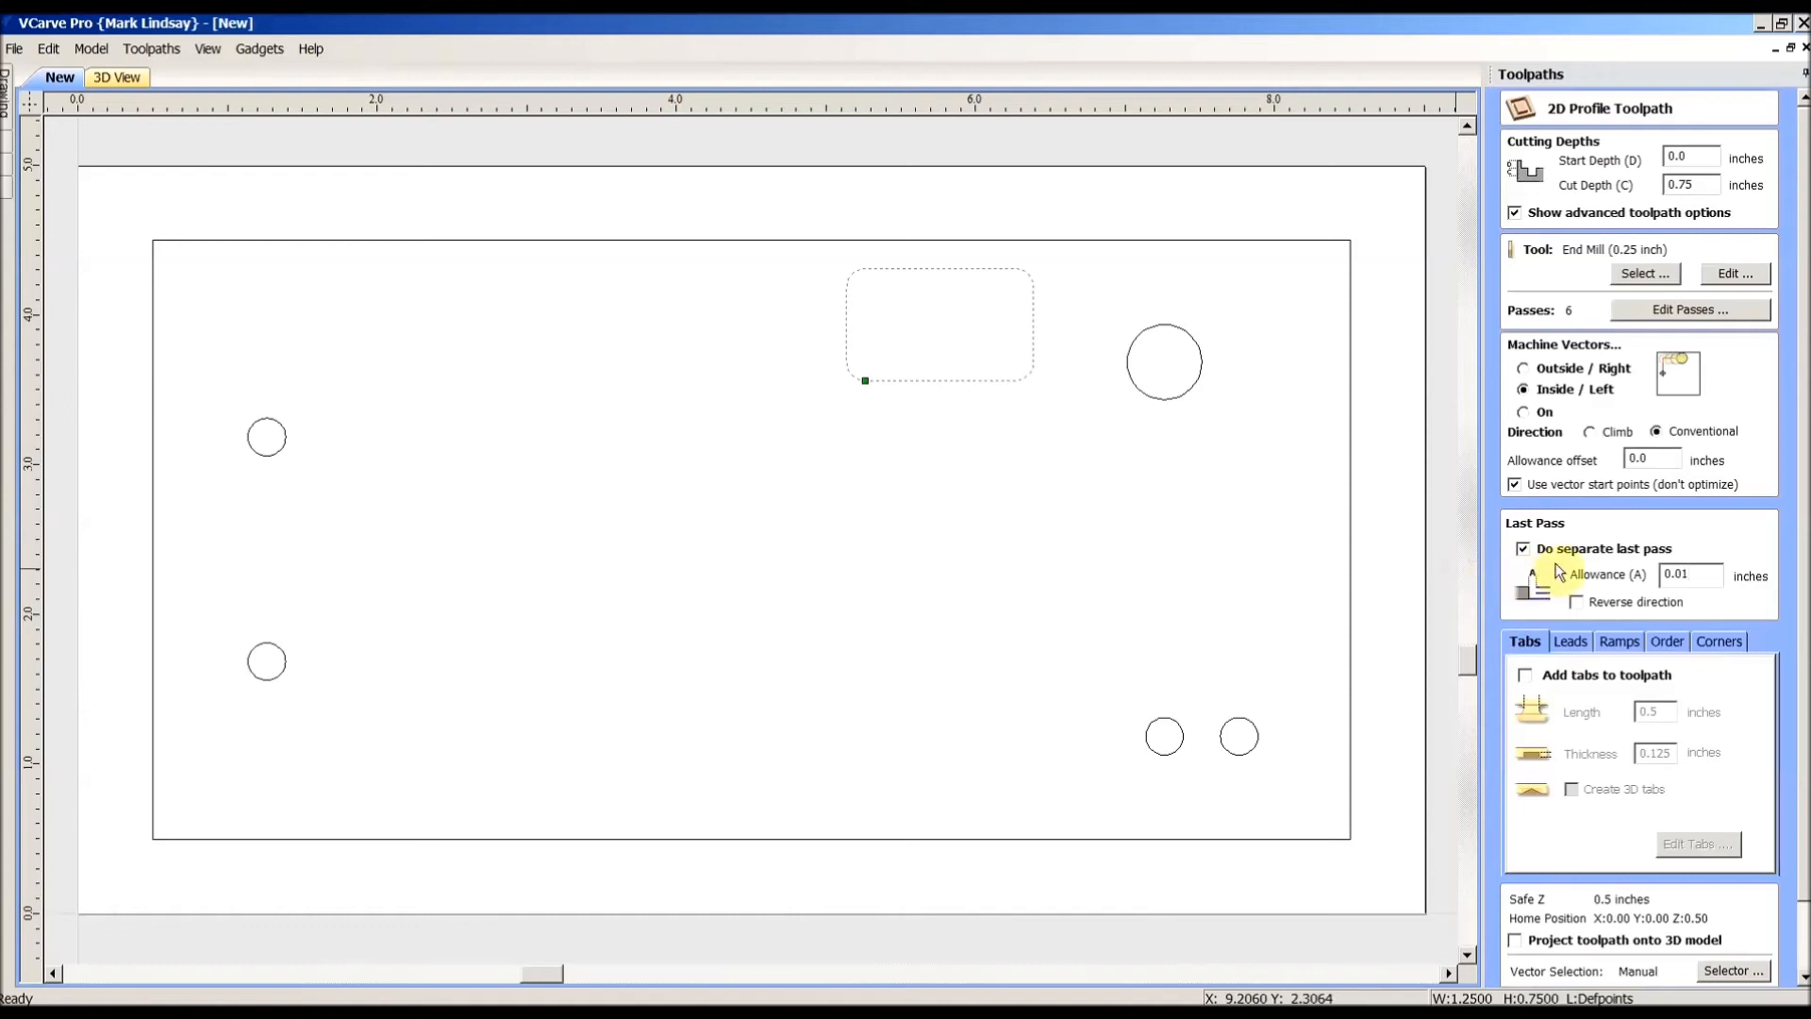
Step: Add smooth ramps with a distance of 1.0 inch to the profile toolpath of the rounded rectangle
scroll(1627, 569, down, 1)
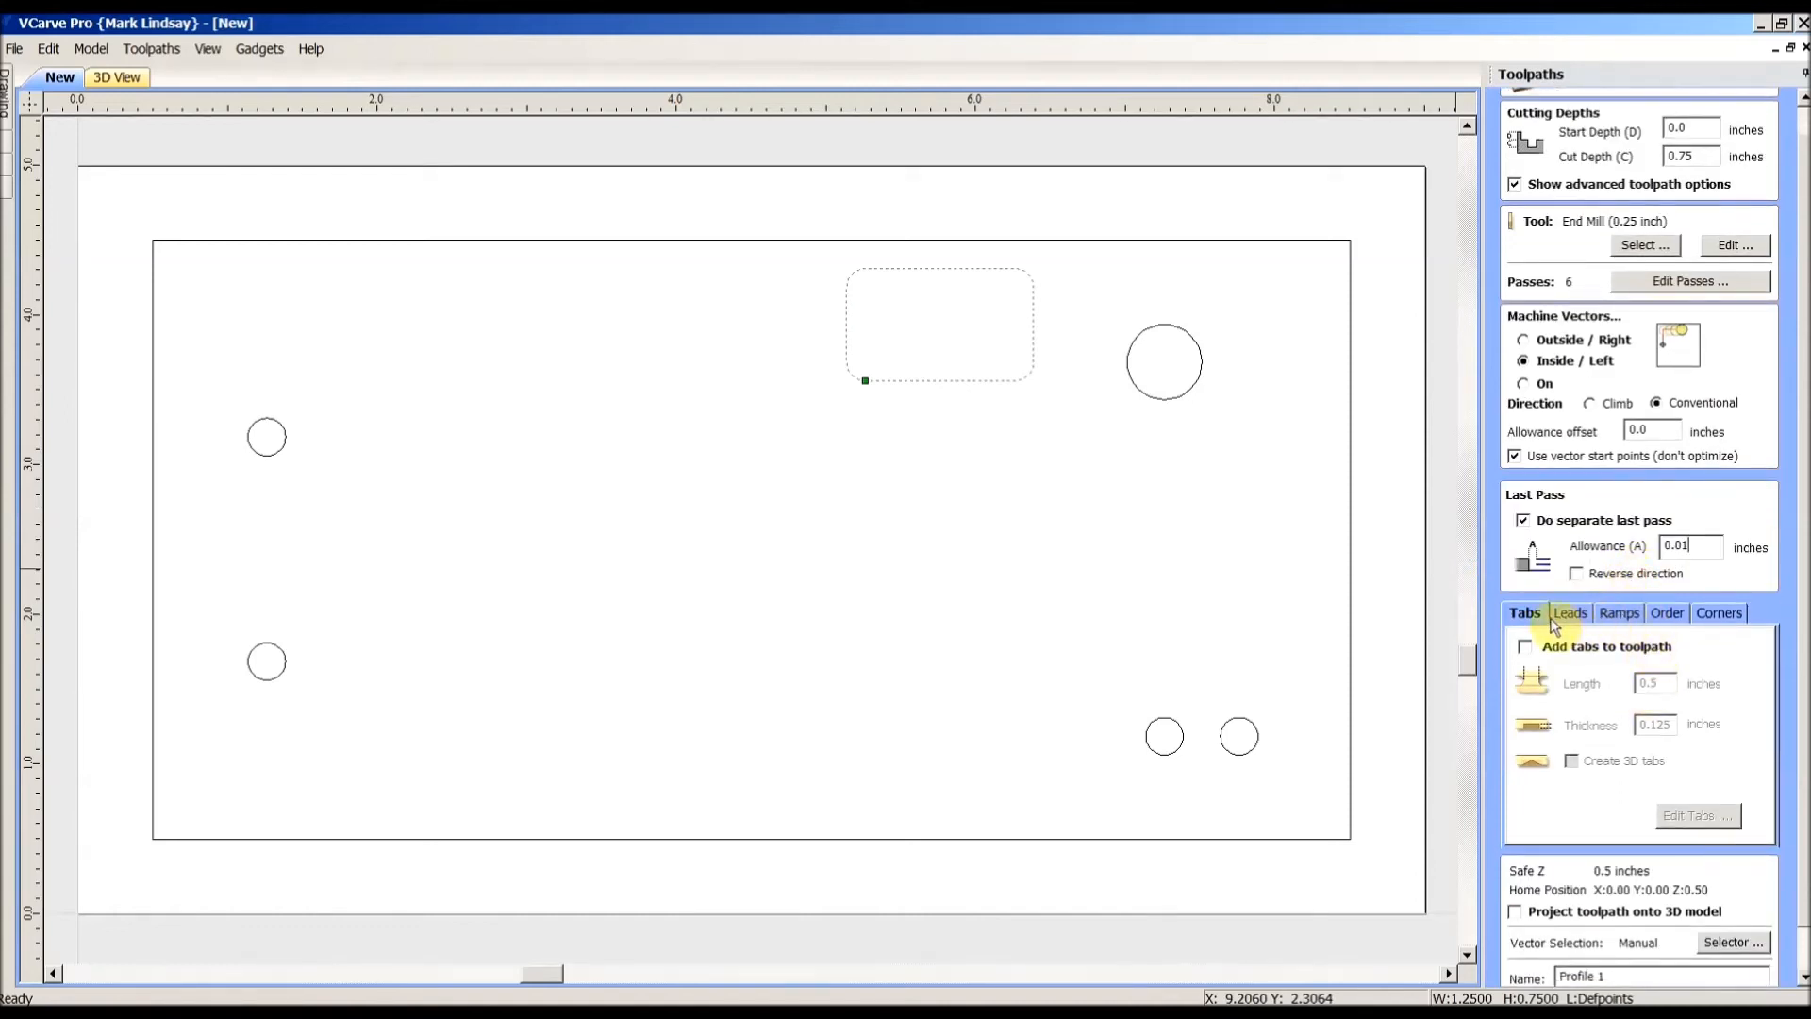
click(1620, 613)
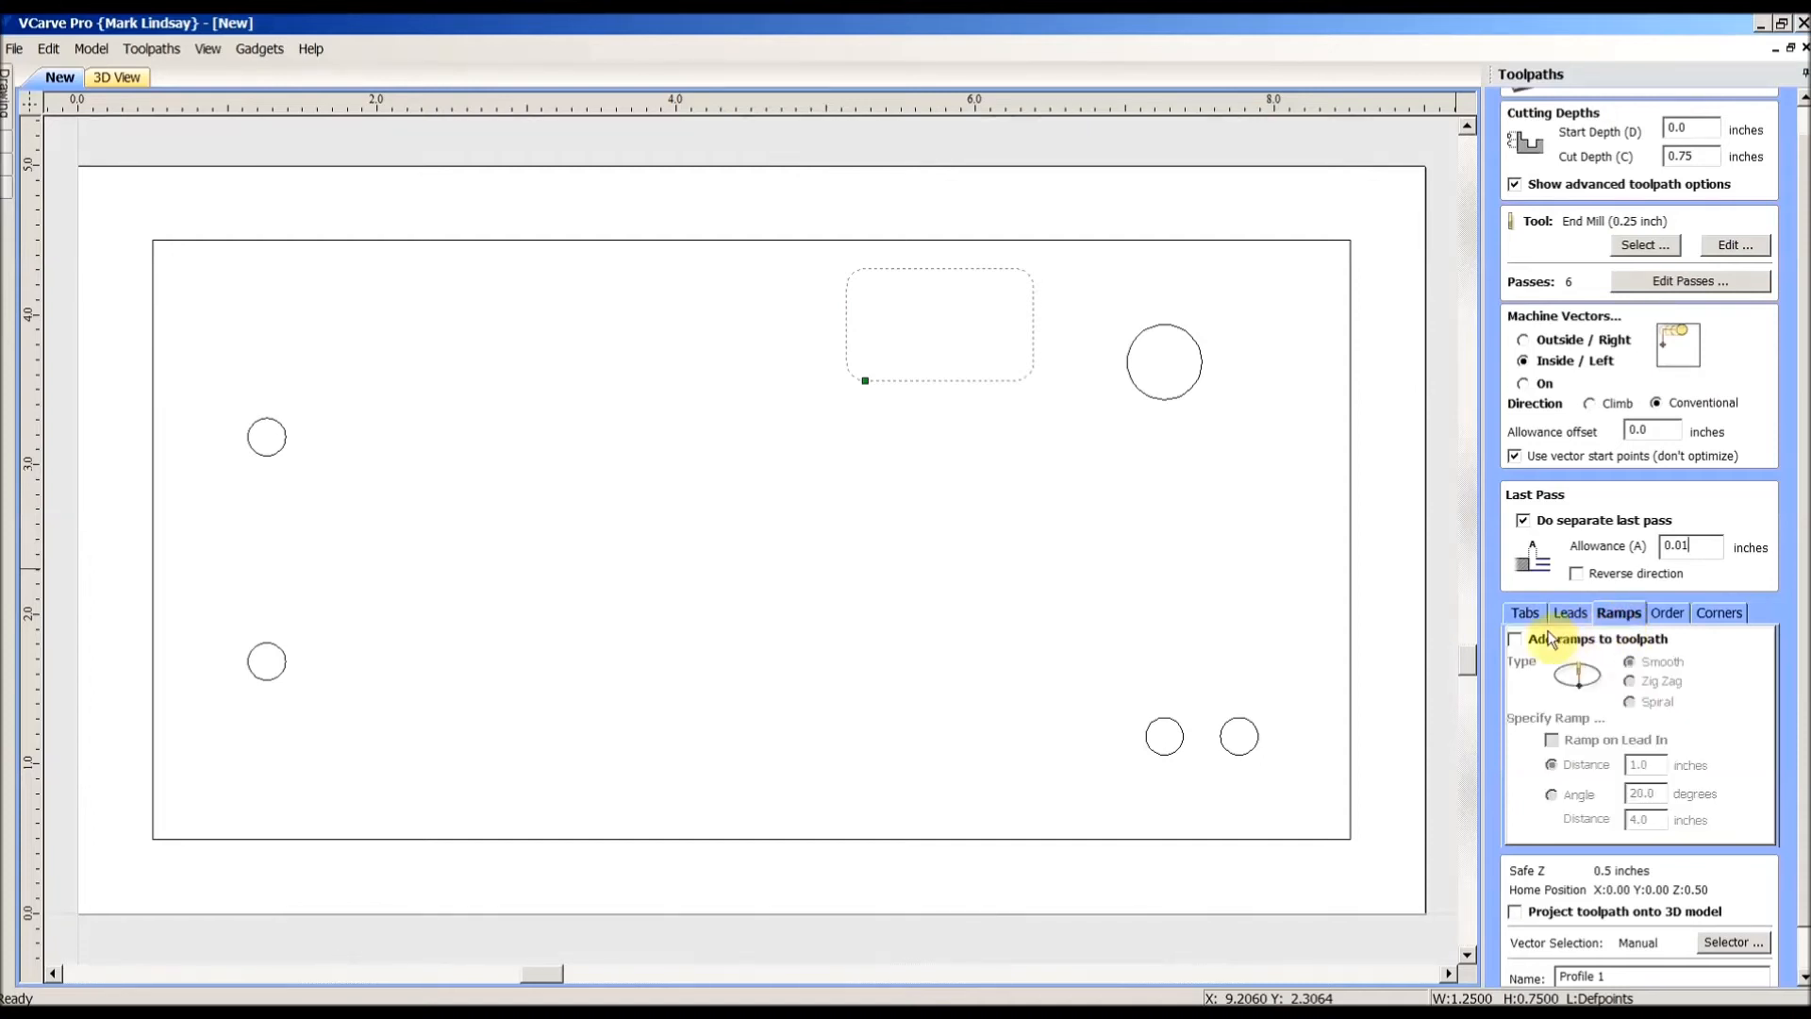
click(1516, 640)
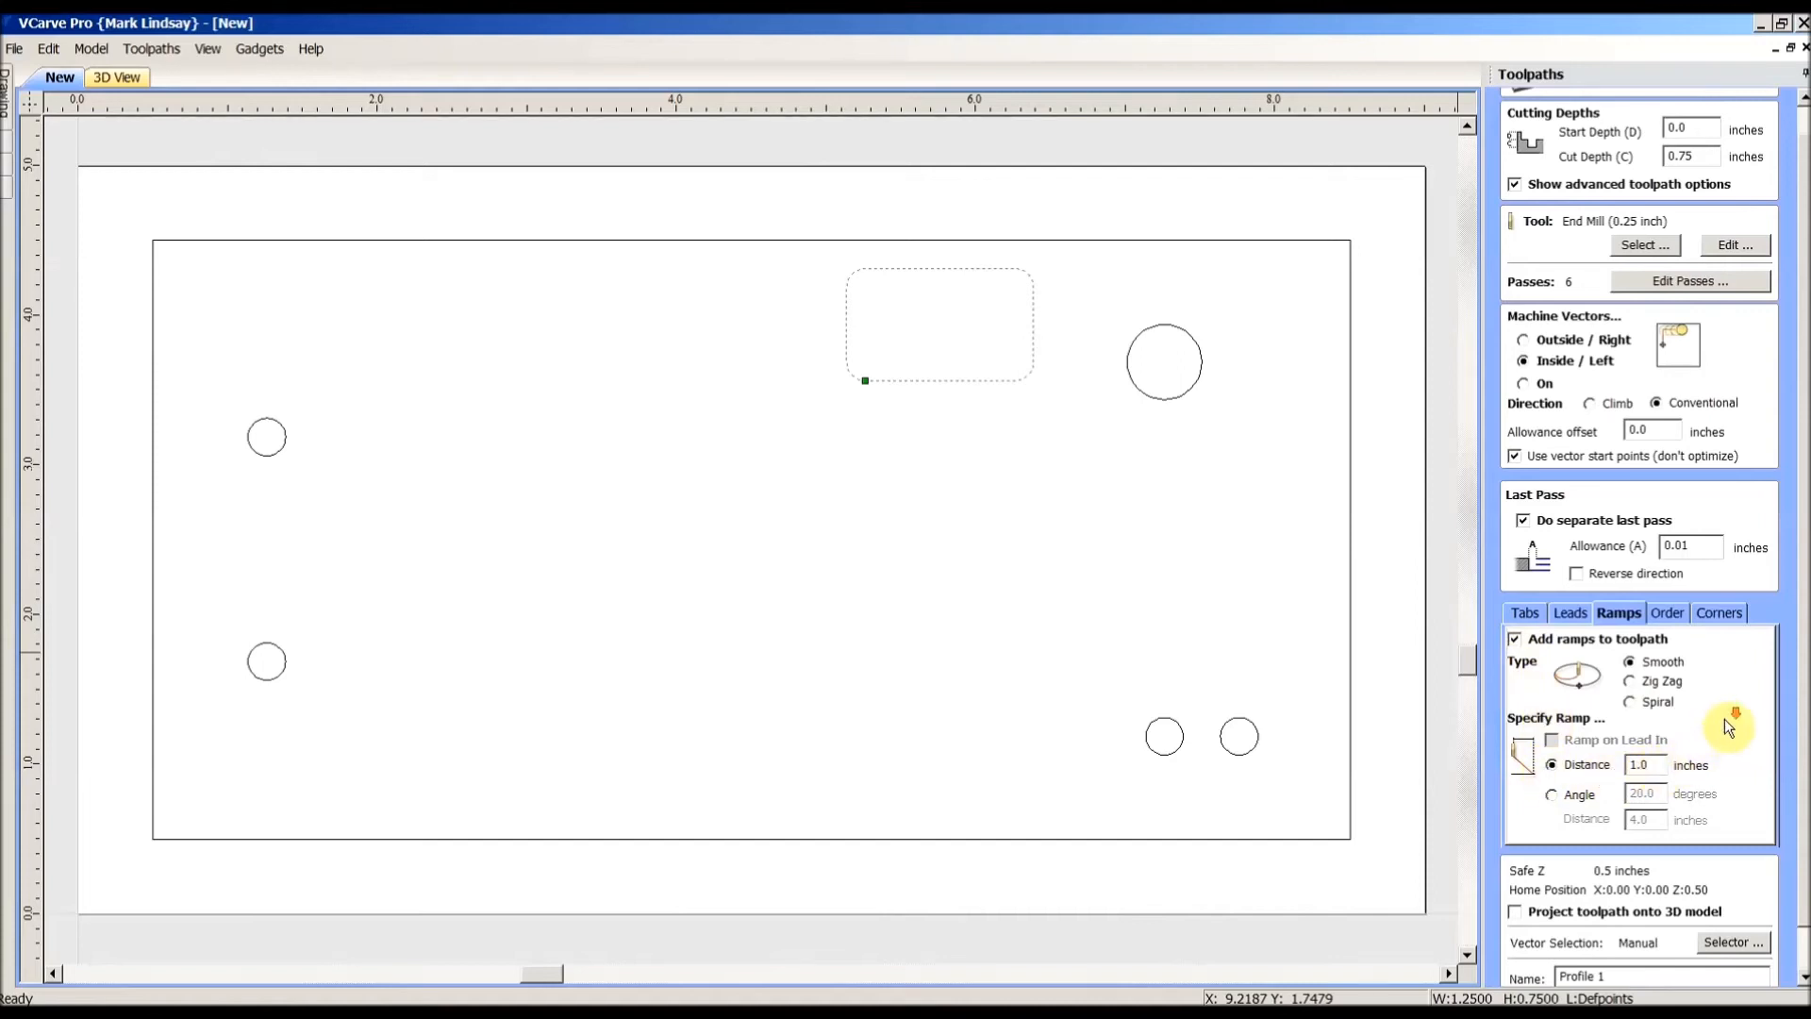
Step: Name the toolpath Inside Profile and calculate it
scroll(1730, 727, down, 2)
scroll(1730, 728, down, 1)
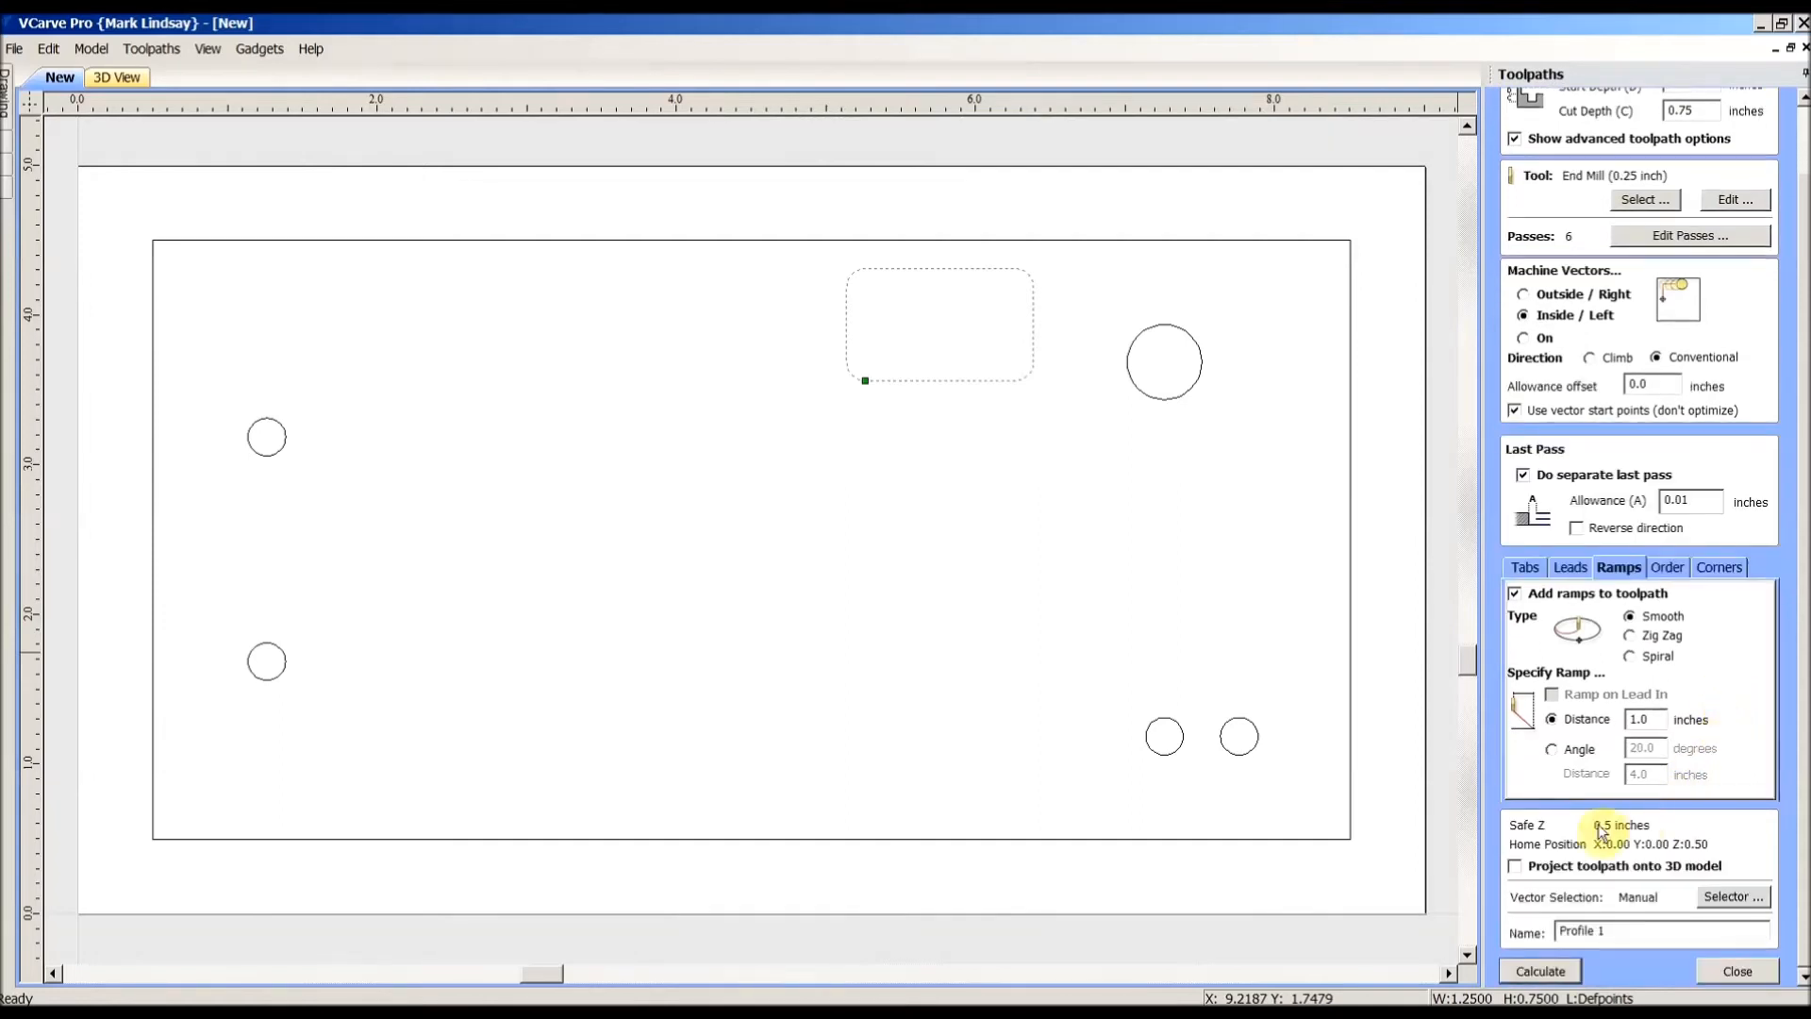
double_click(1599, 931)
key(BackSpace)
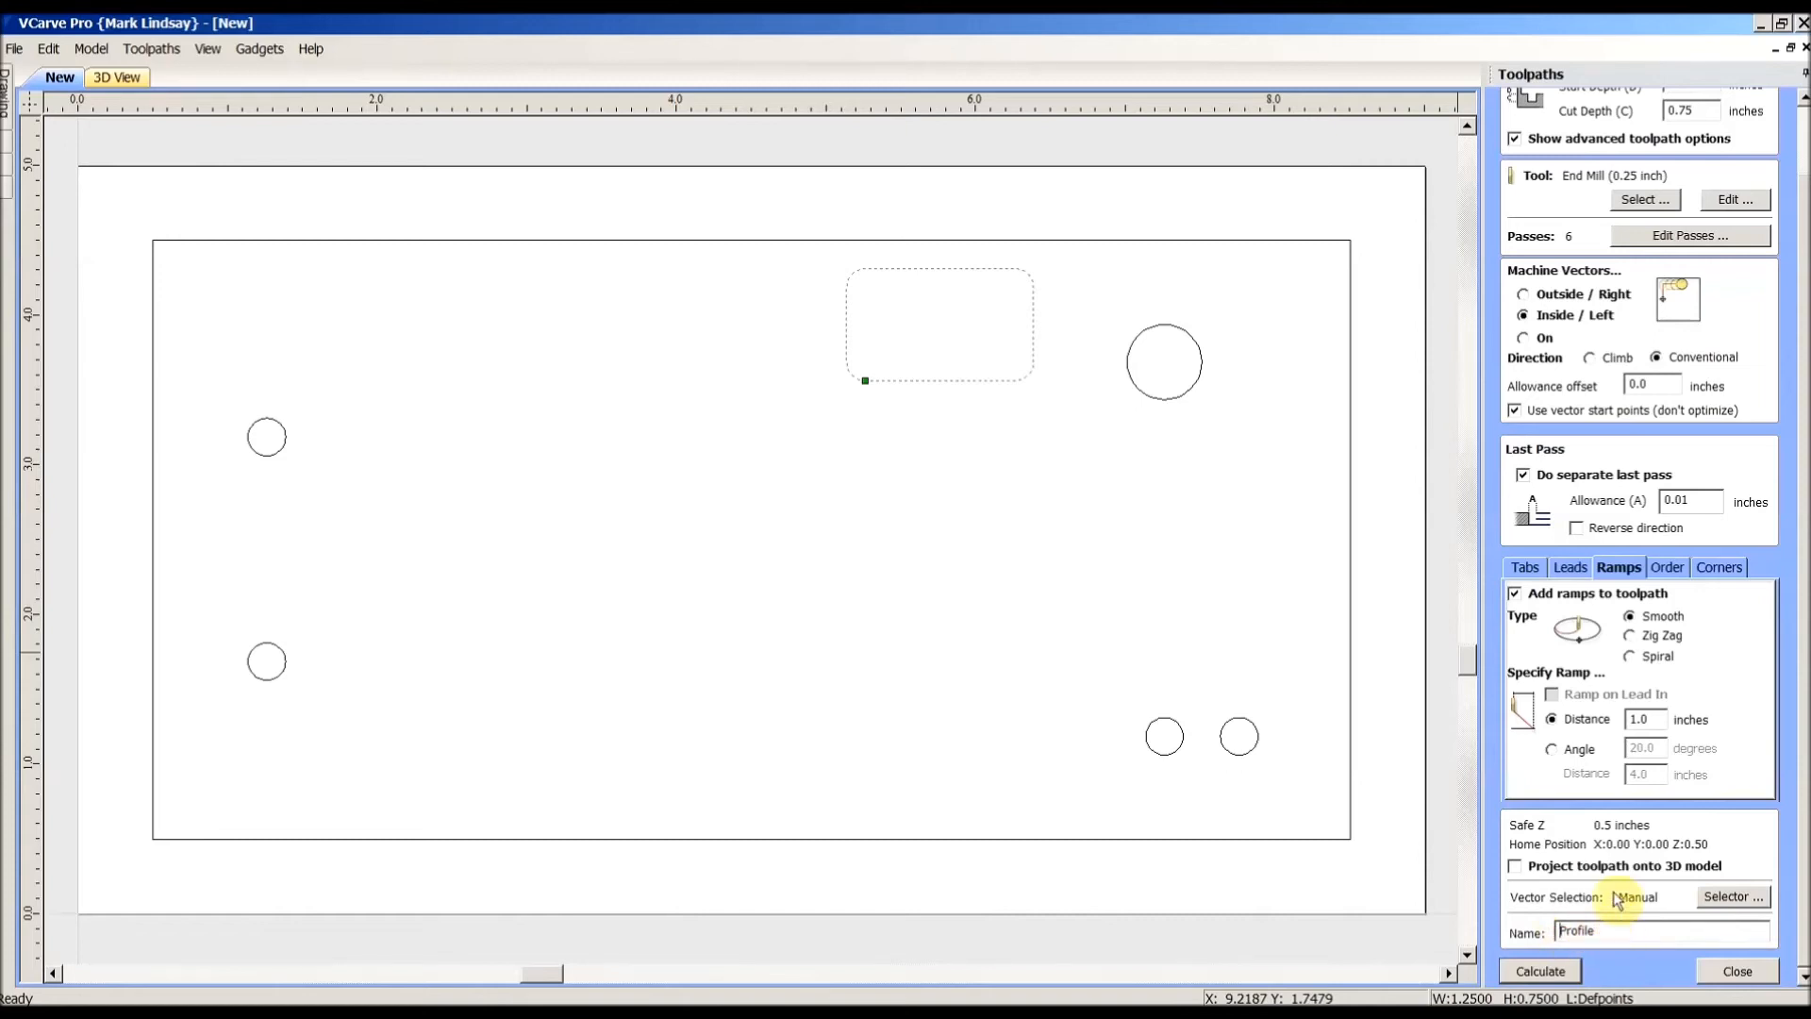
text(Ins)
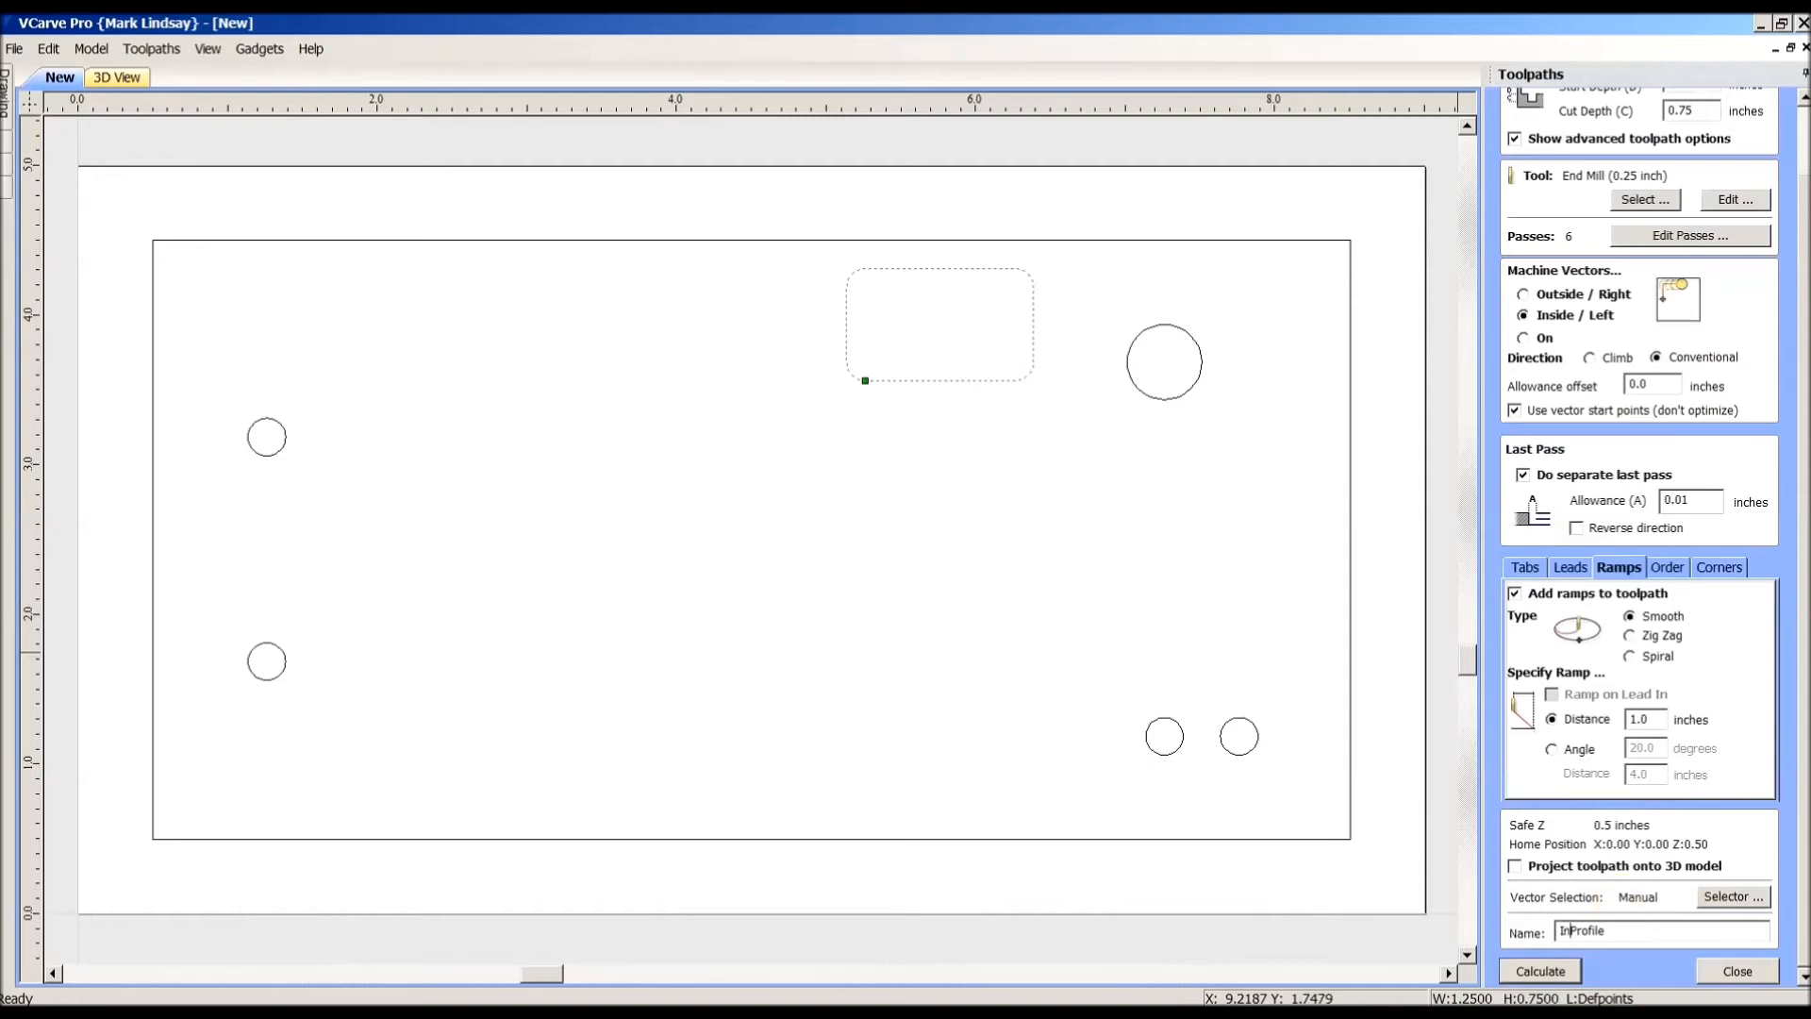
text(ide)
click(1535, 971)
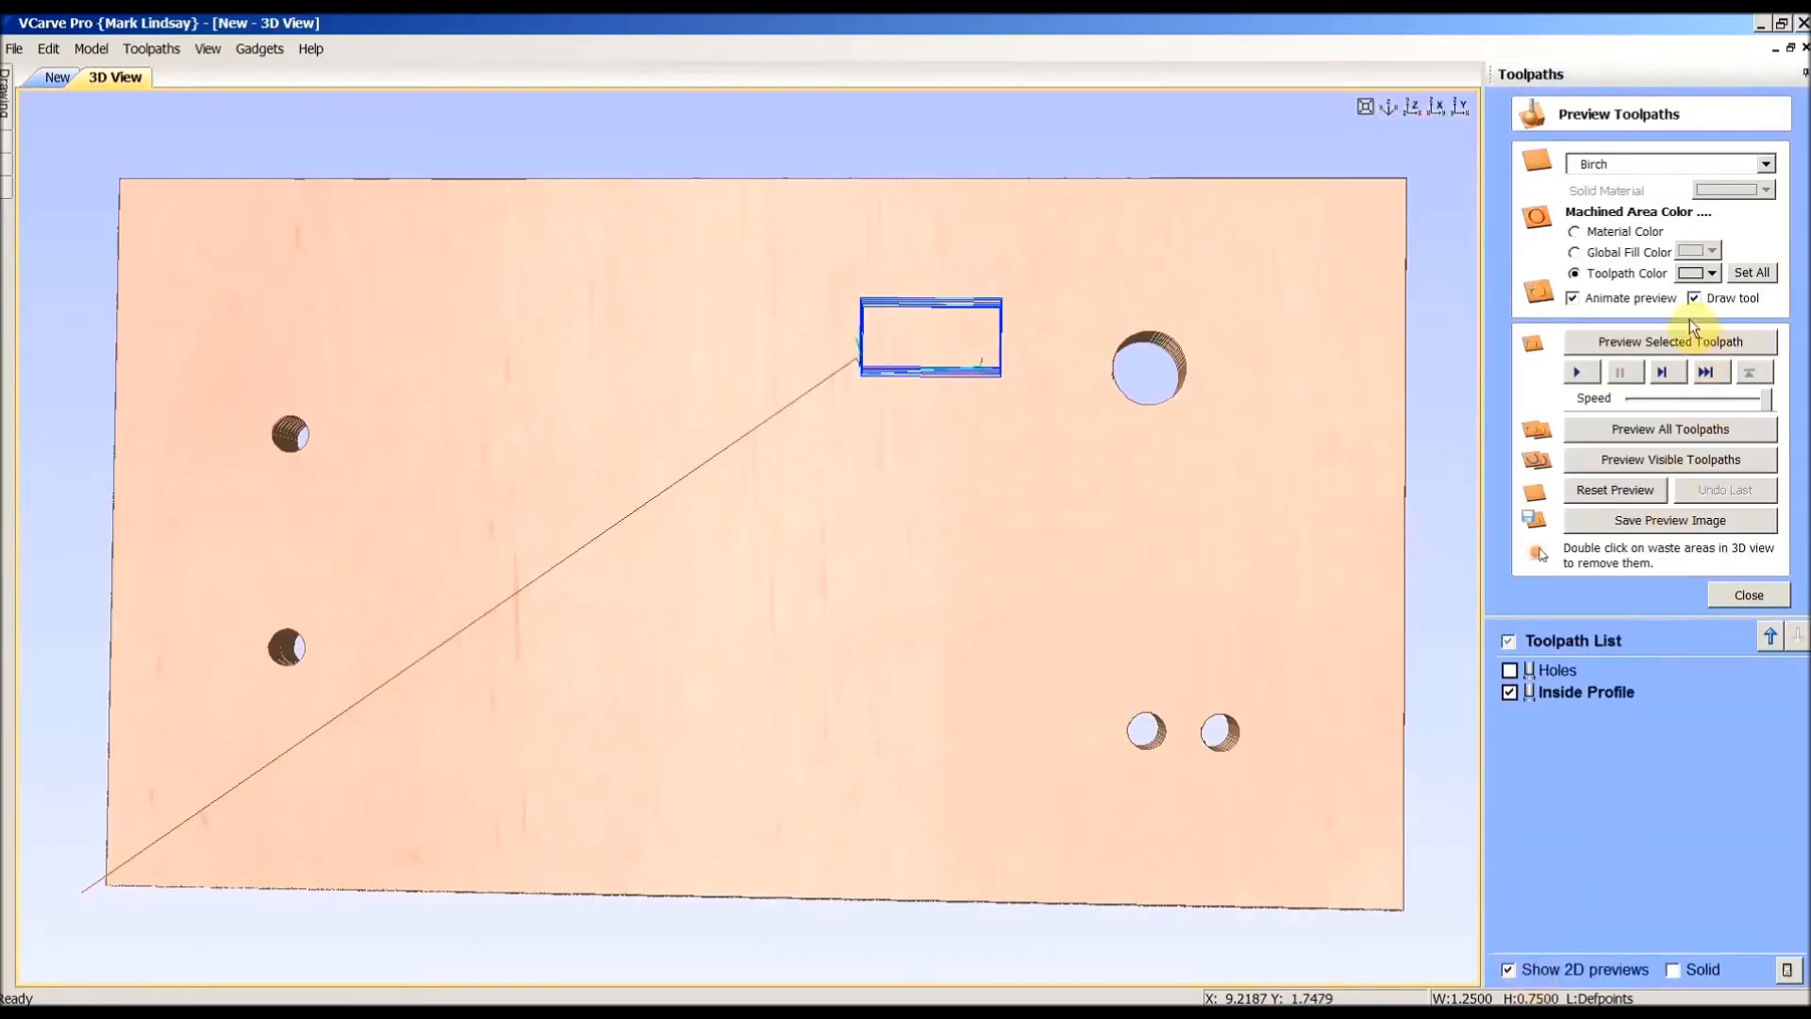
Step: Preview the Inside Profile cut, remove the waste piece inside the rounded rectangle and close the preview
click(1660, 338)
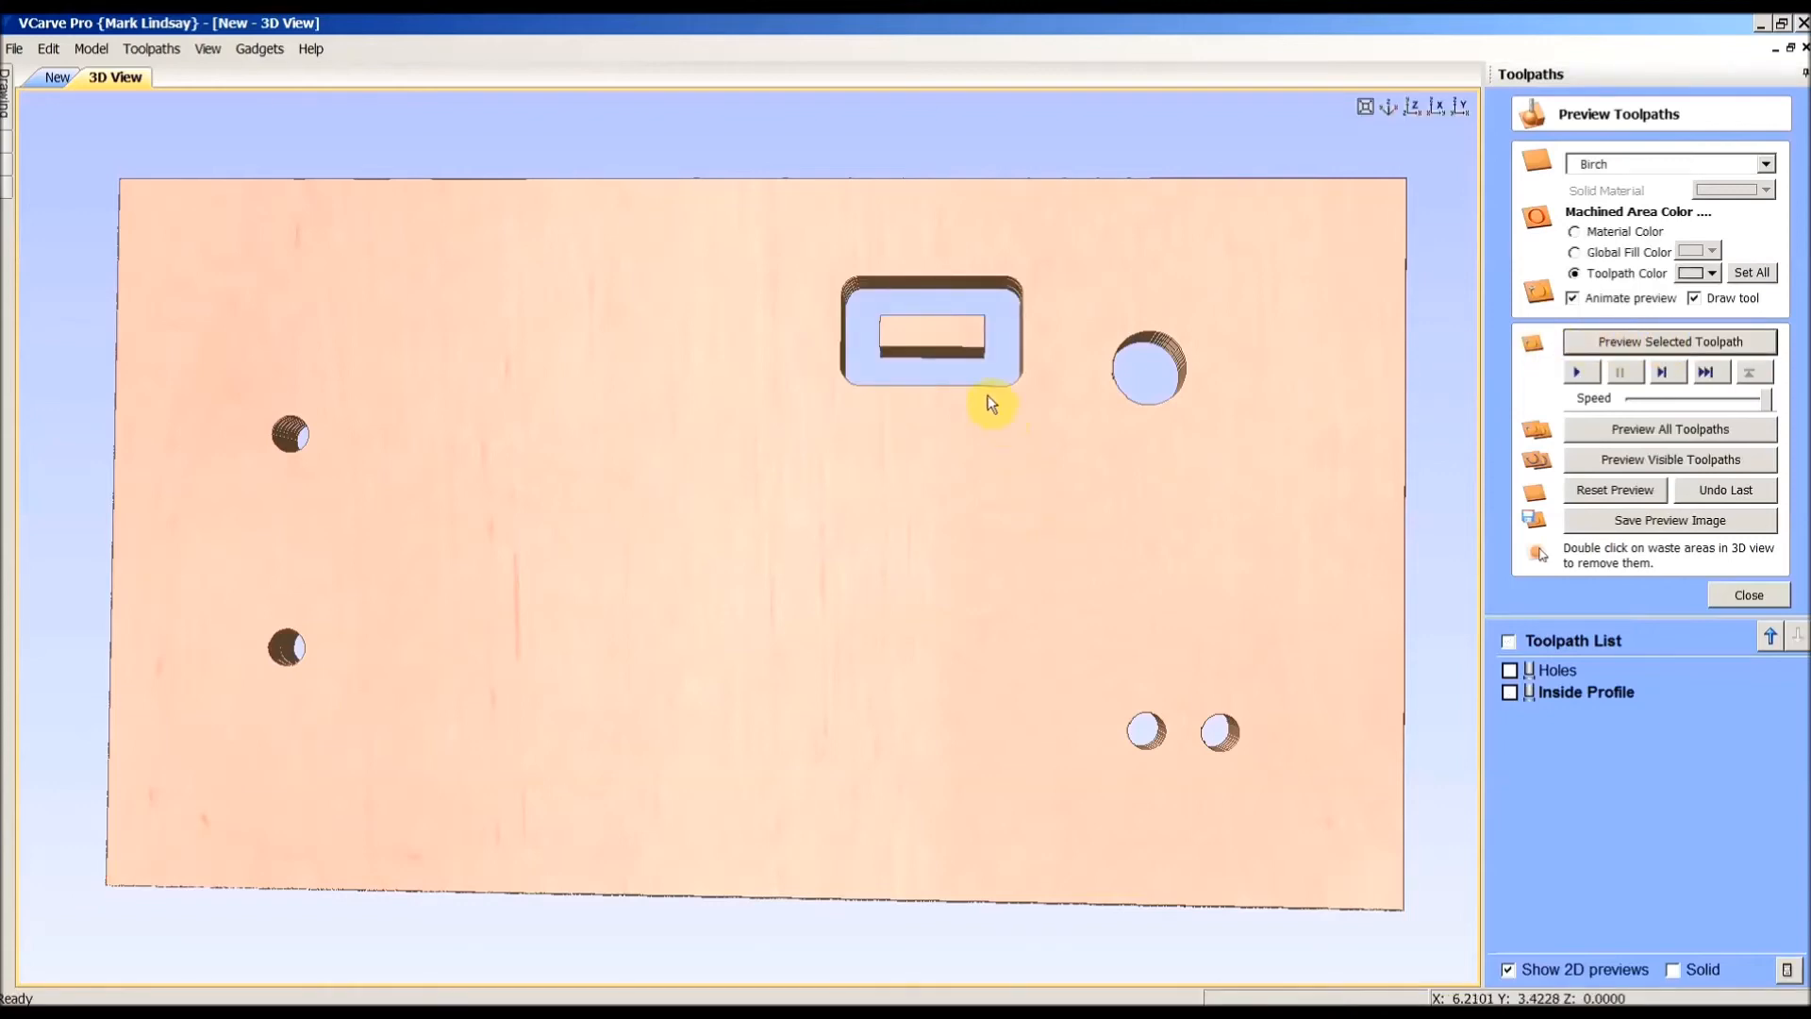
double_click(919, 337)
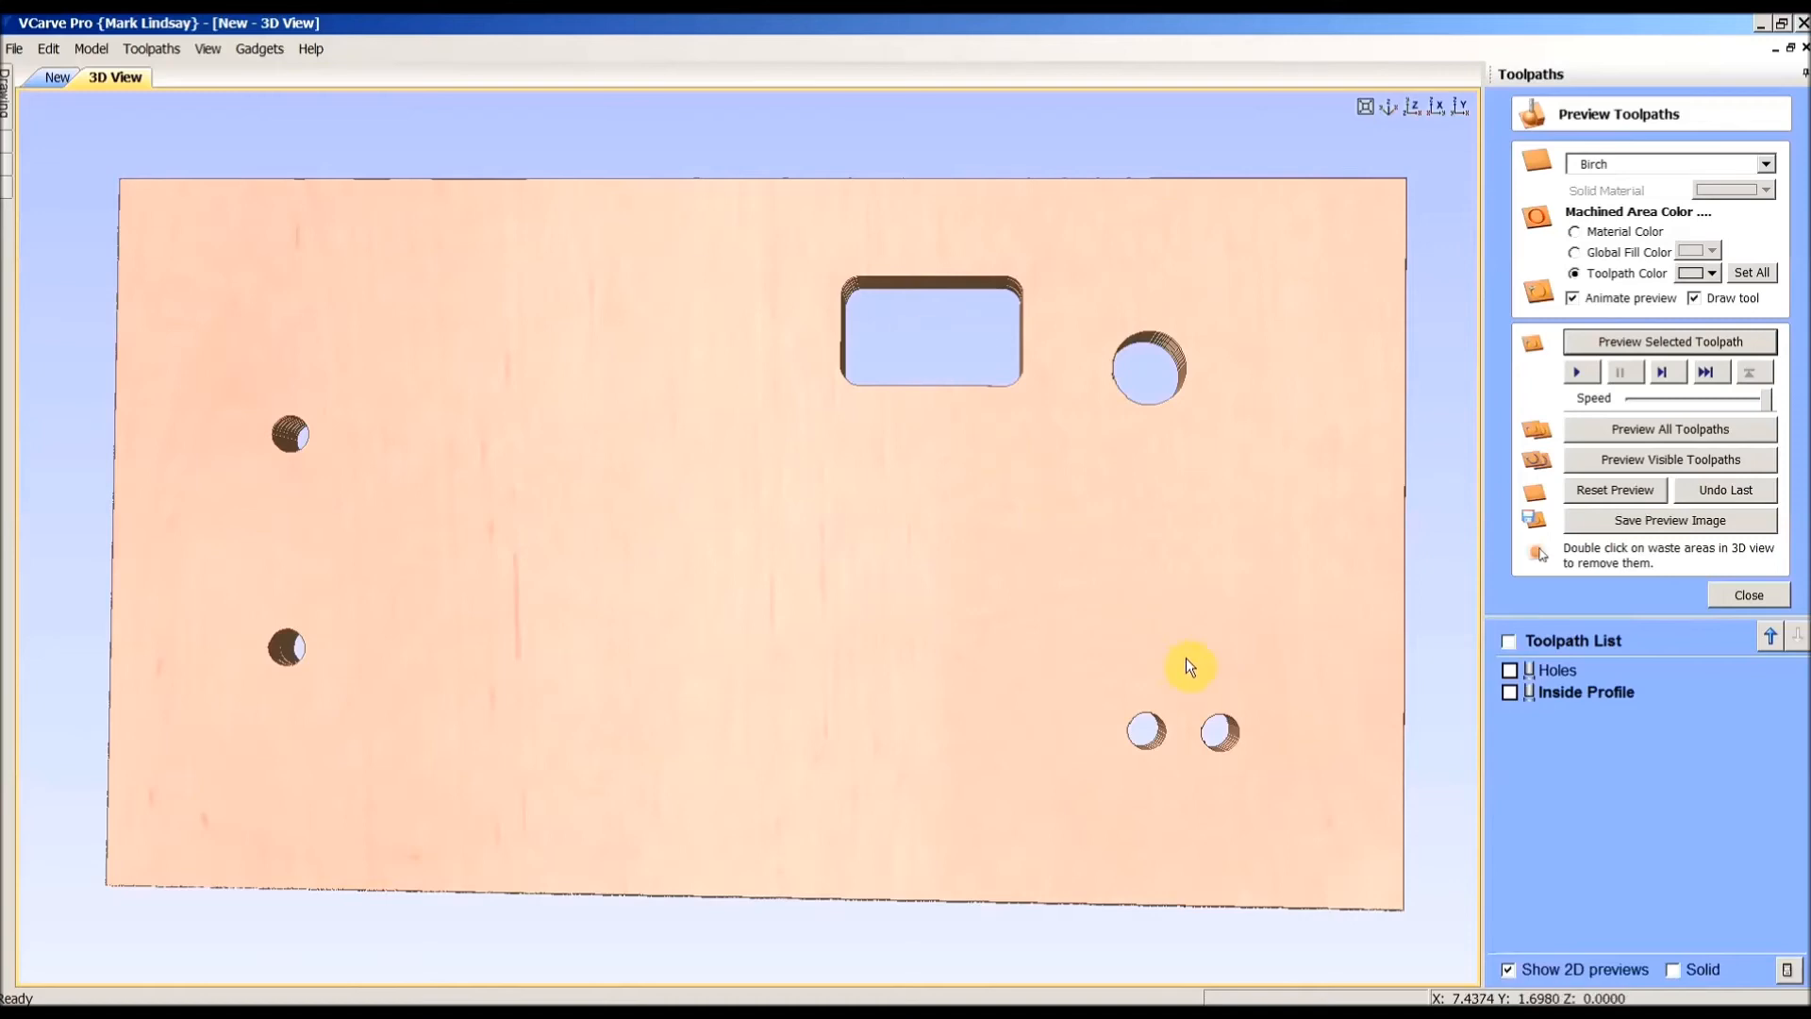
click(1757, 594)
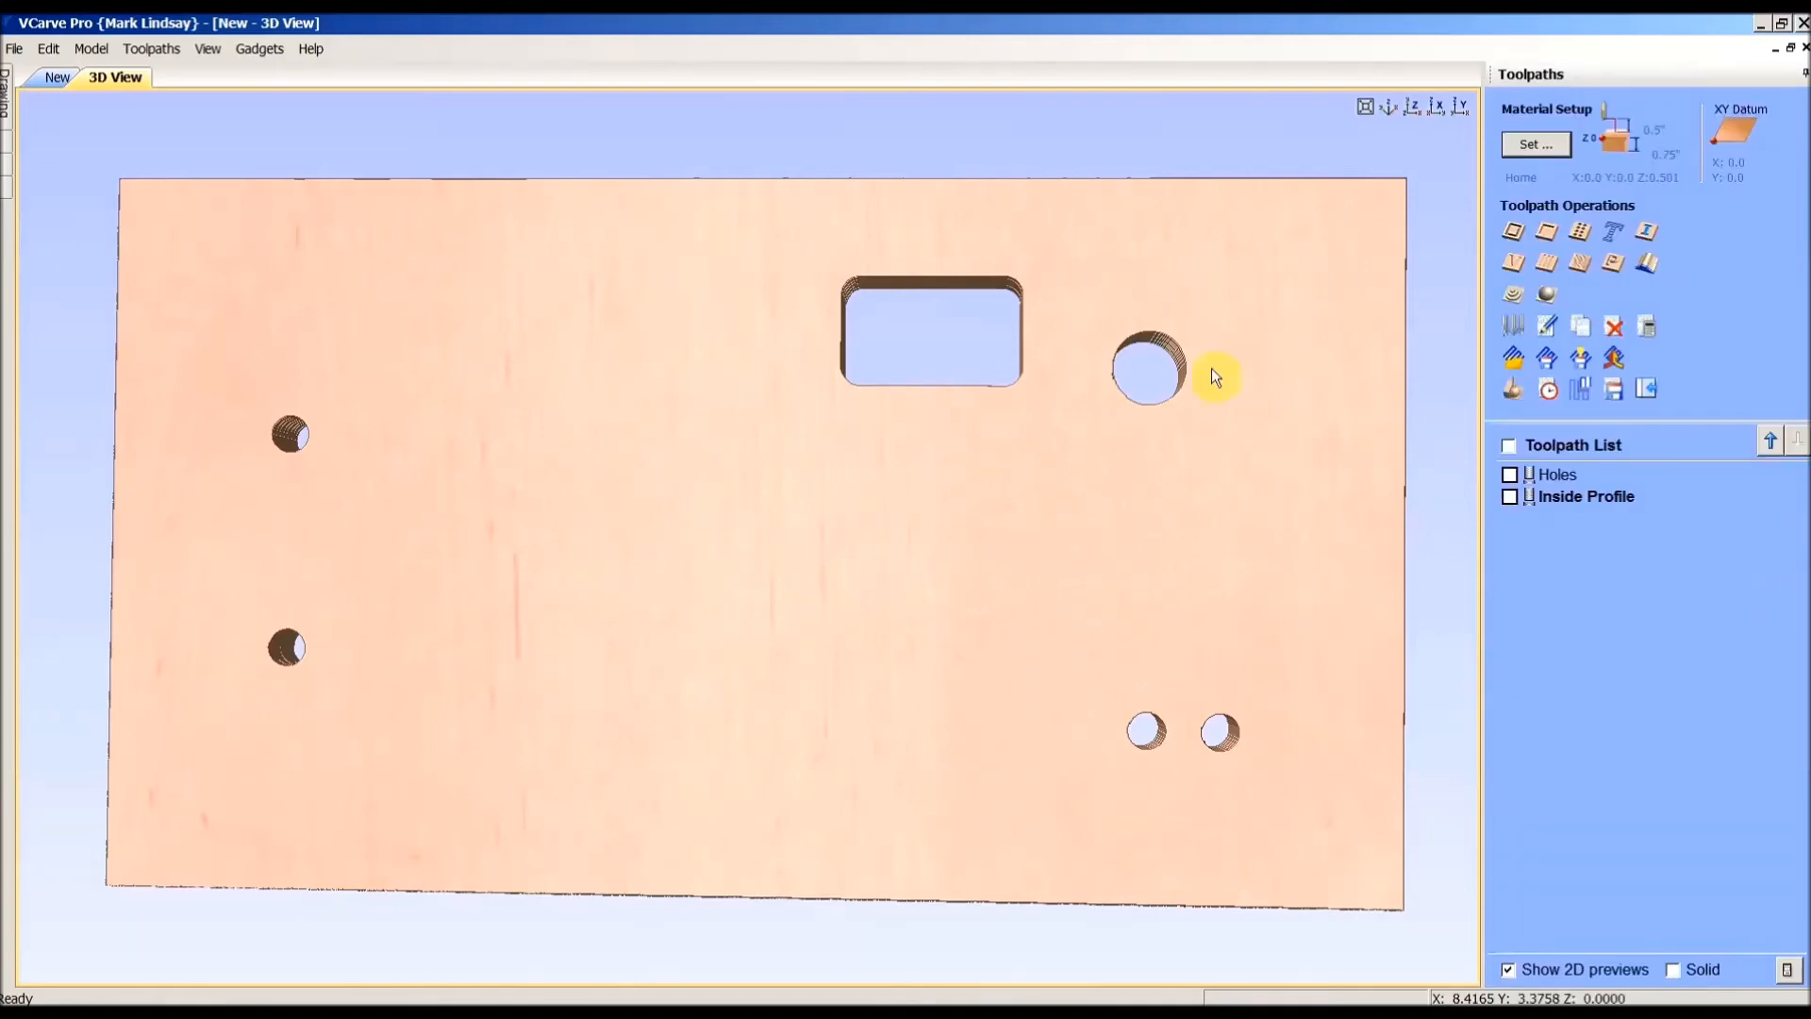
Step: Return to the 2D drawing and start a profile toolpath that machines outside the large outer rectangle
click(37, 73)
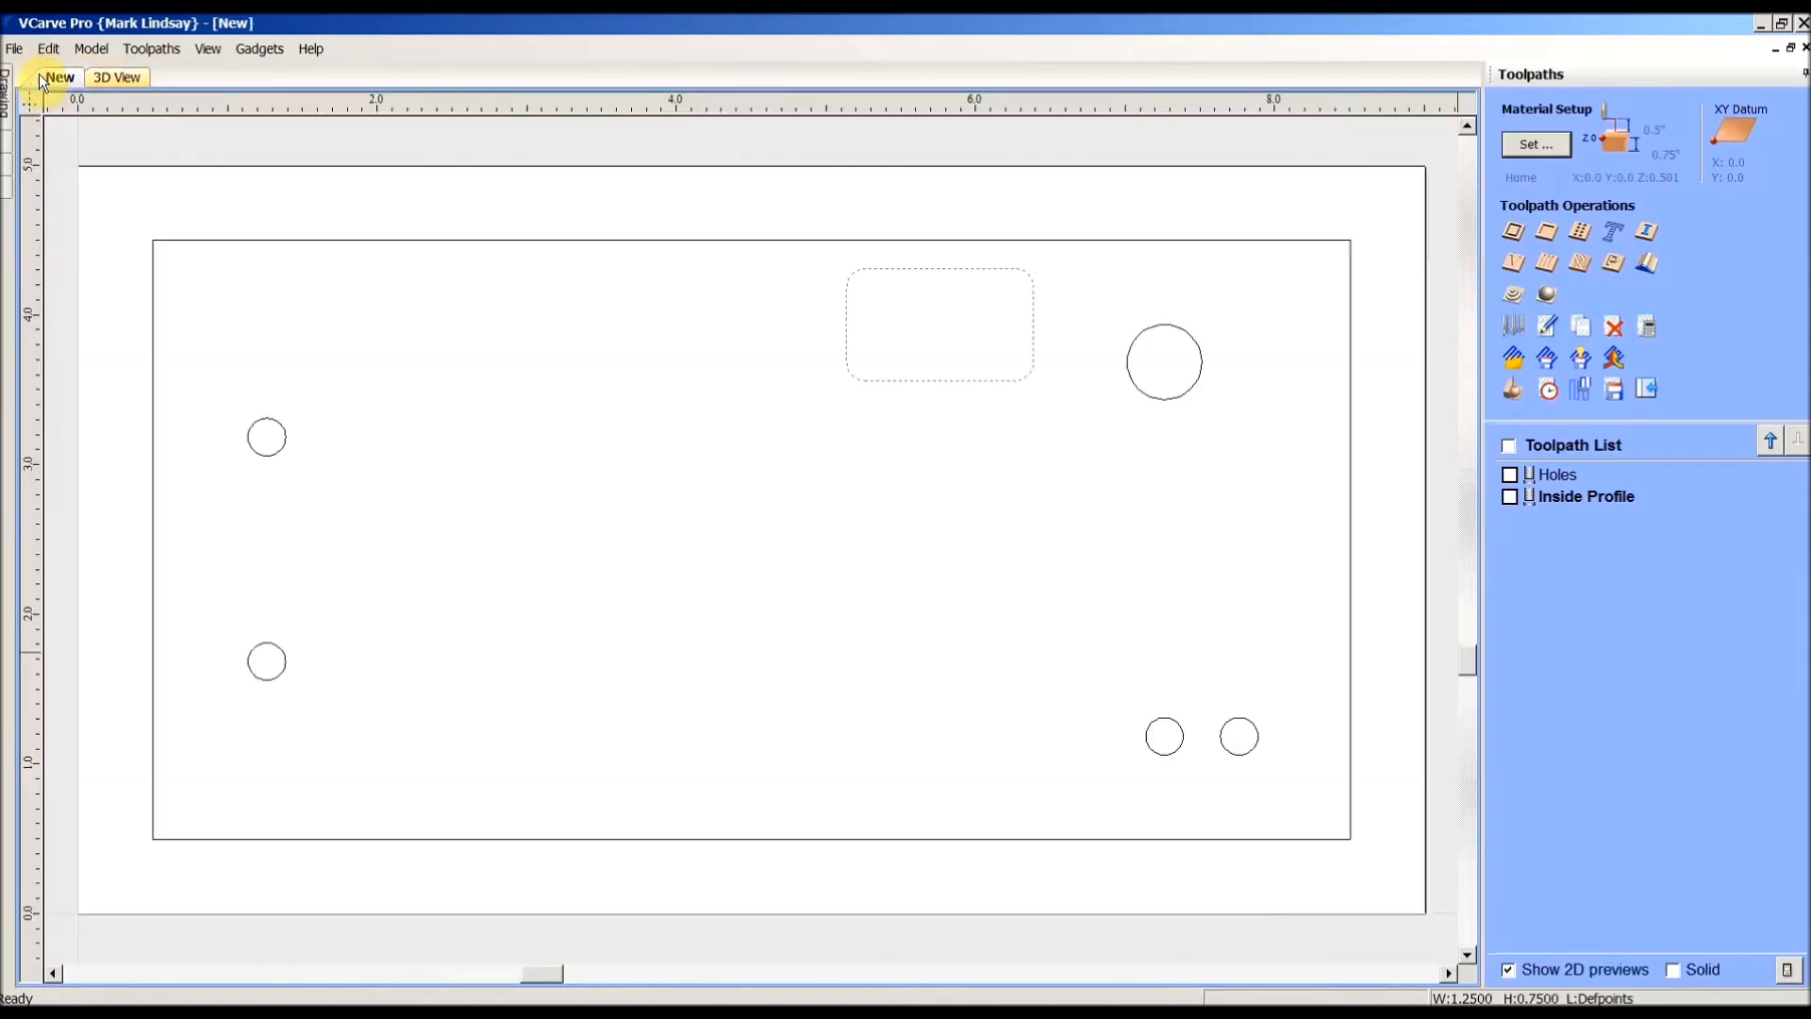
click(1277, 243)
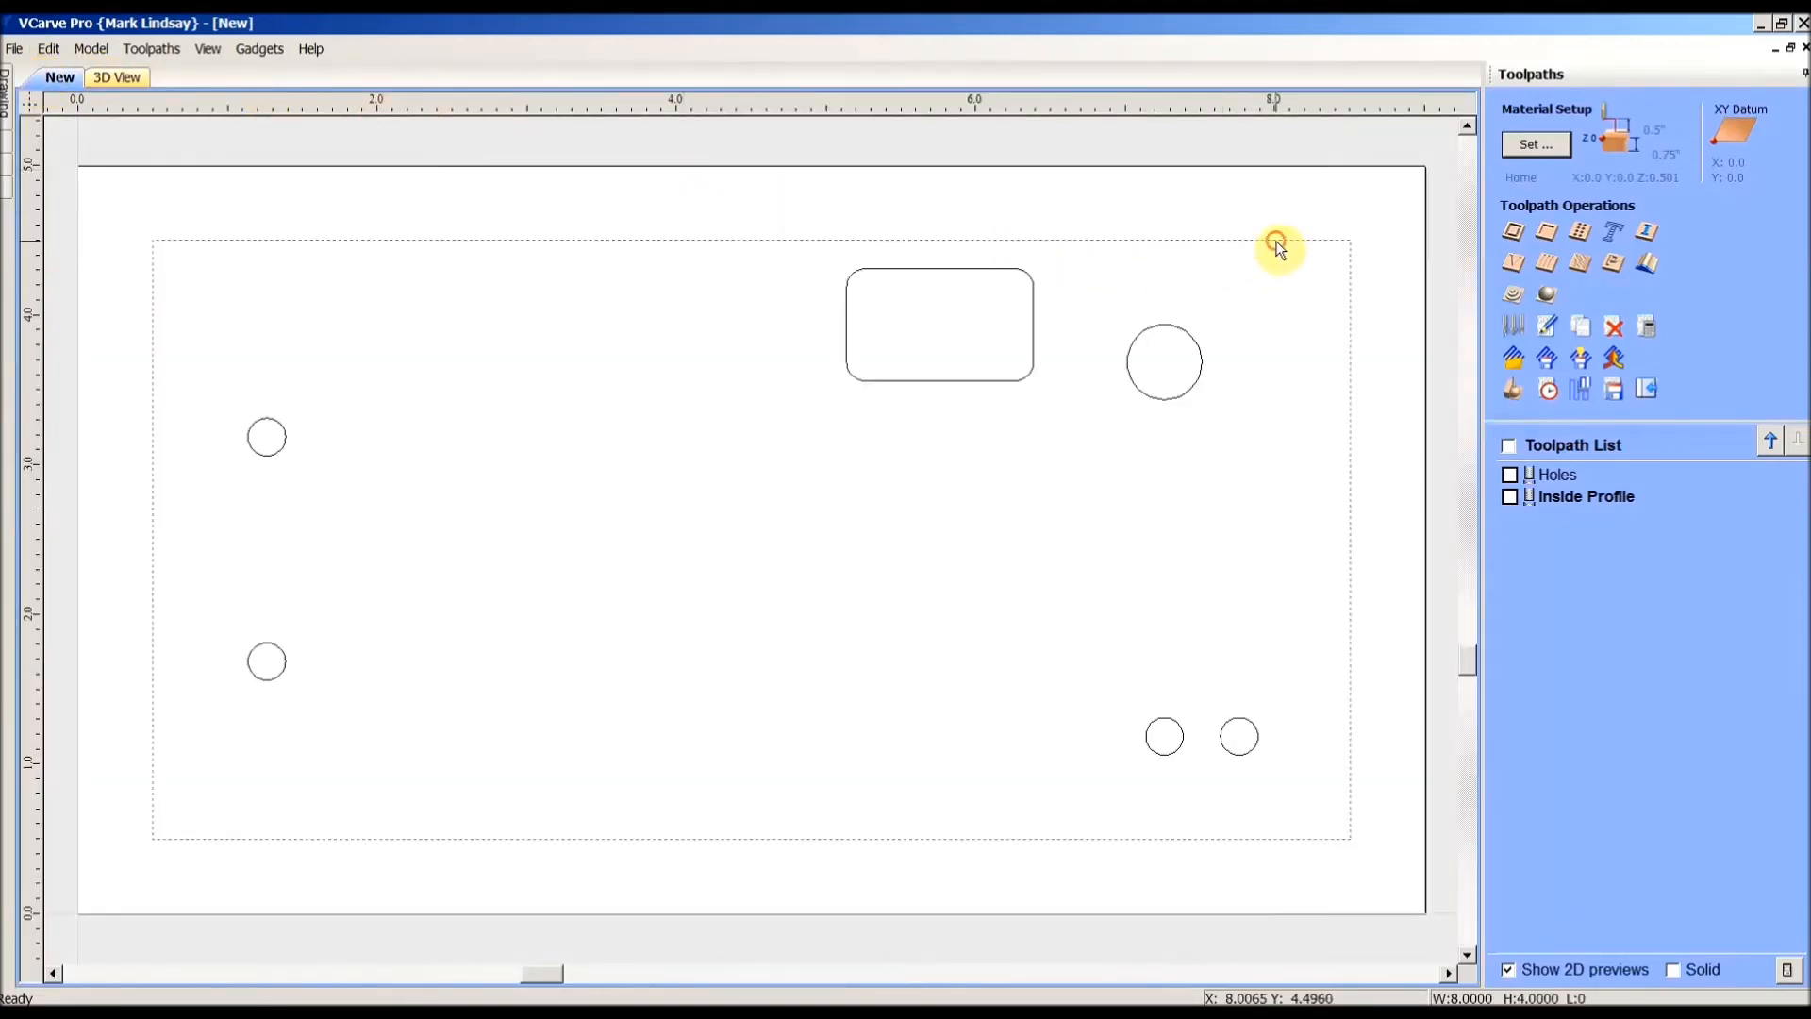
click(1513, 231)
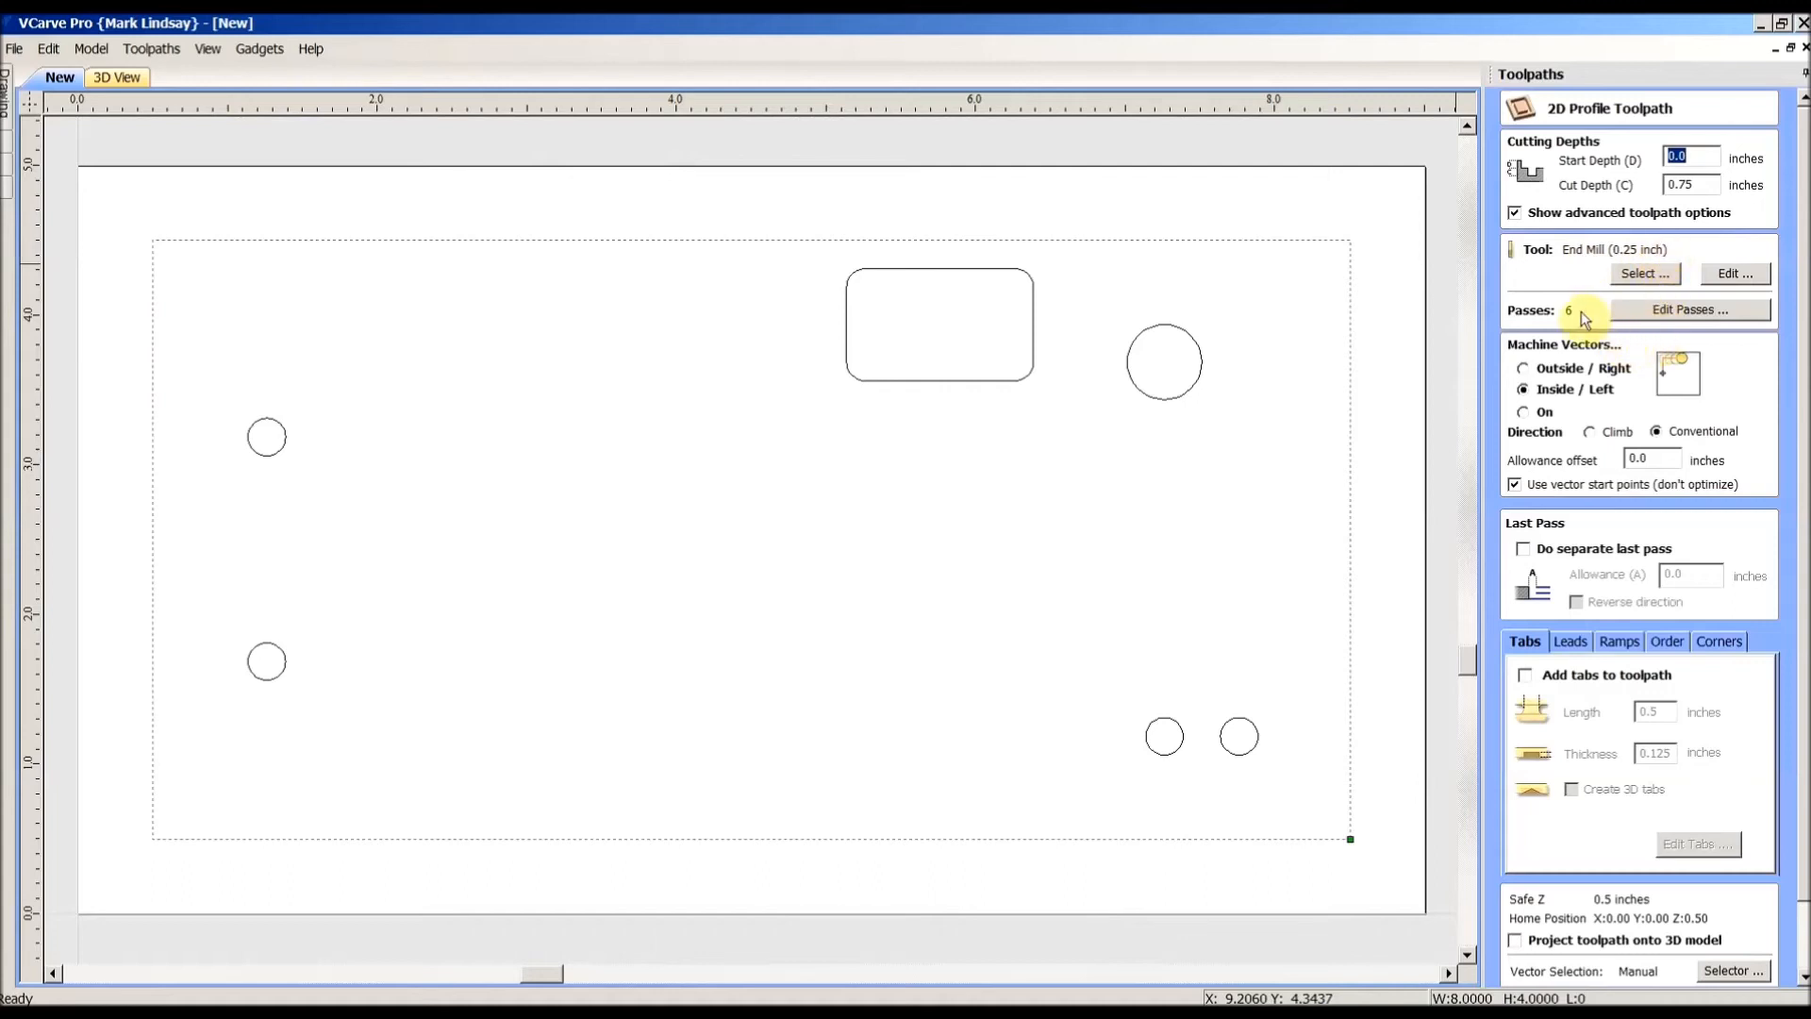
click(1524, 369)
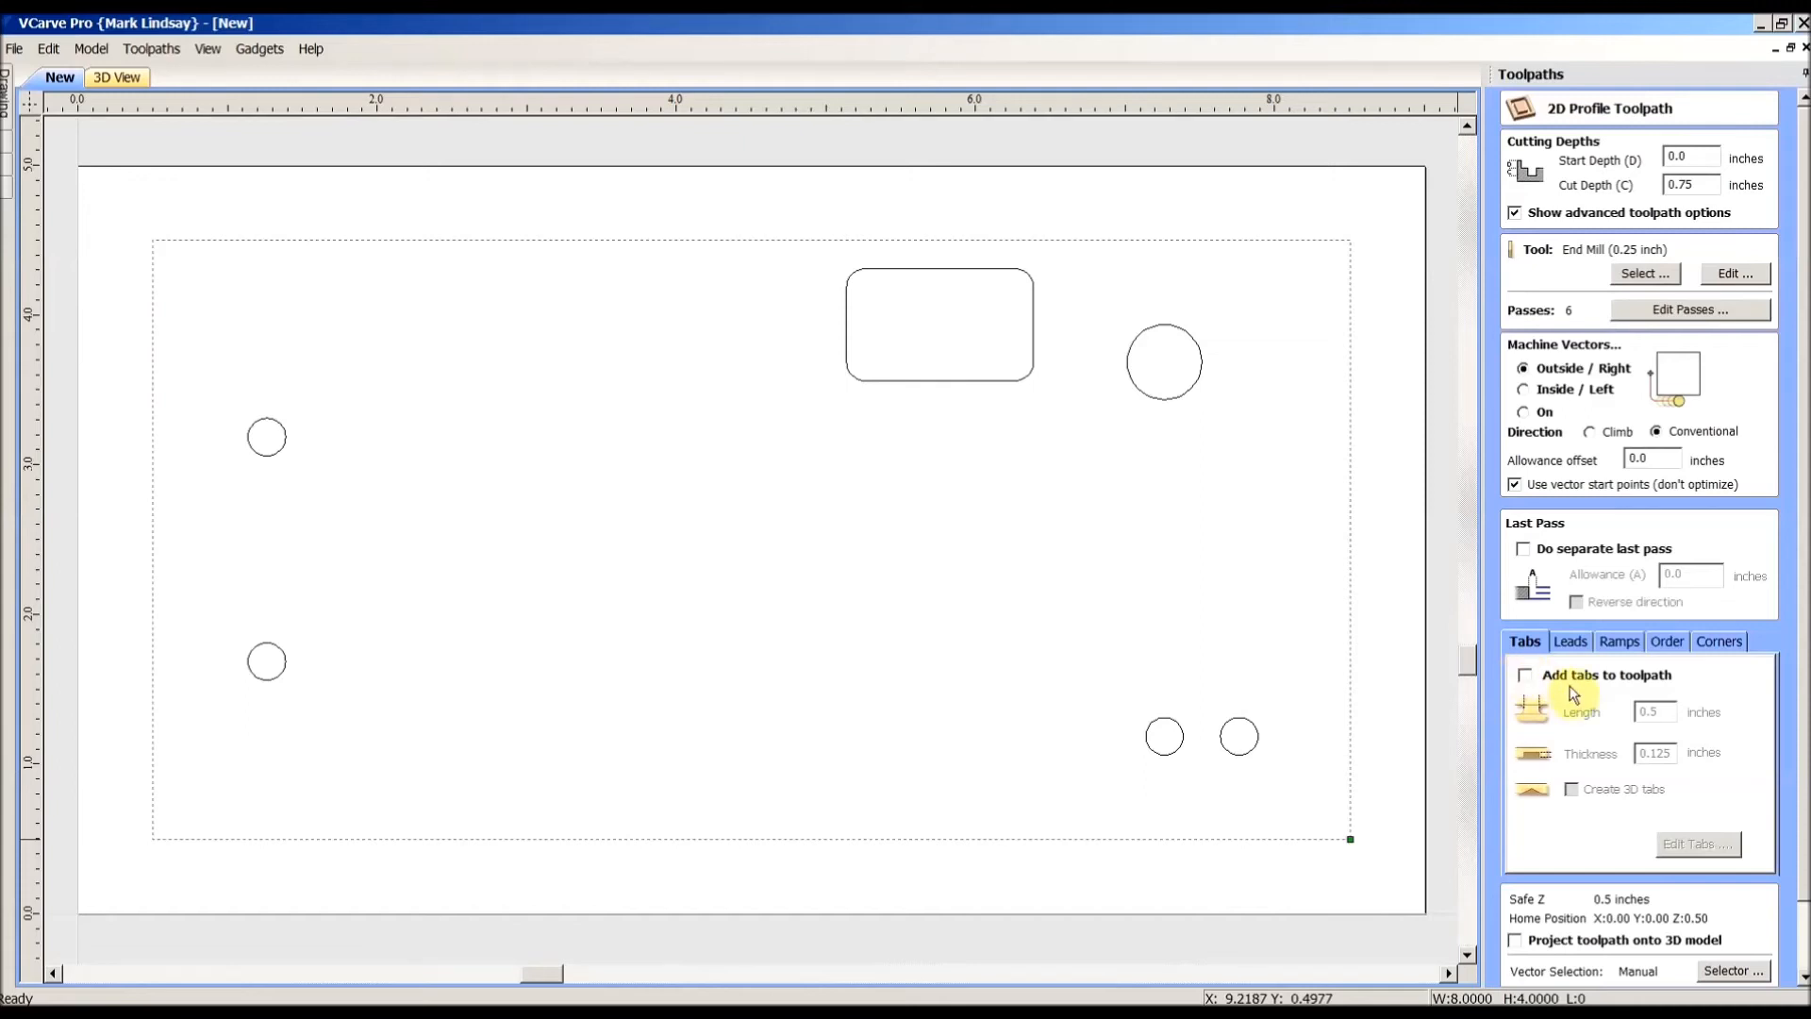
Step: Add smooth ramps with a distance of 1.0 inch and a separate last pass with an allowance of 0.01 inches
click(1620, 643)
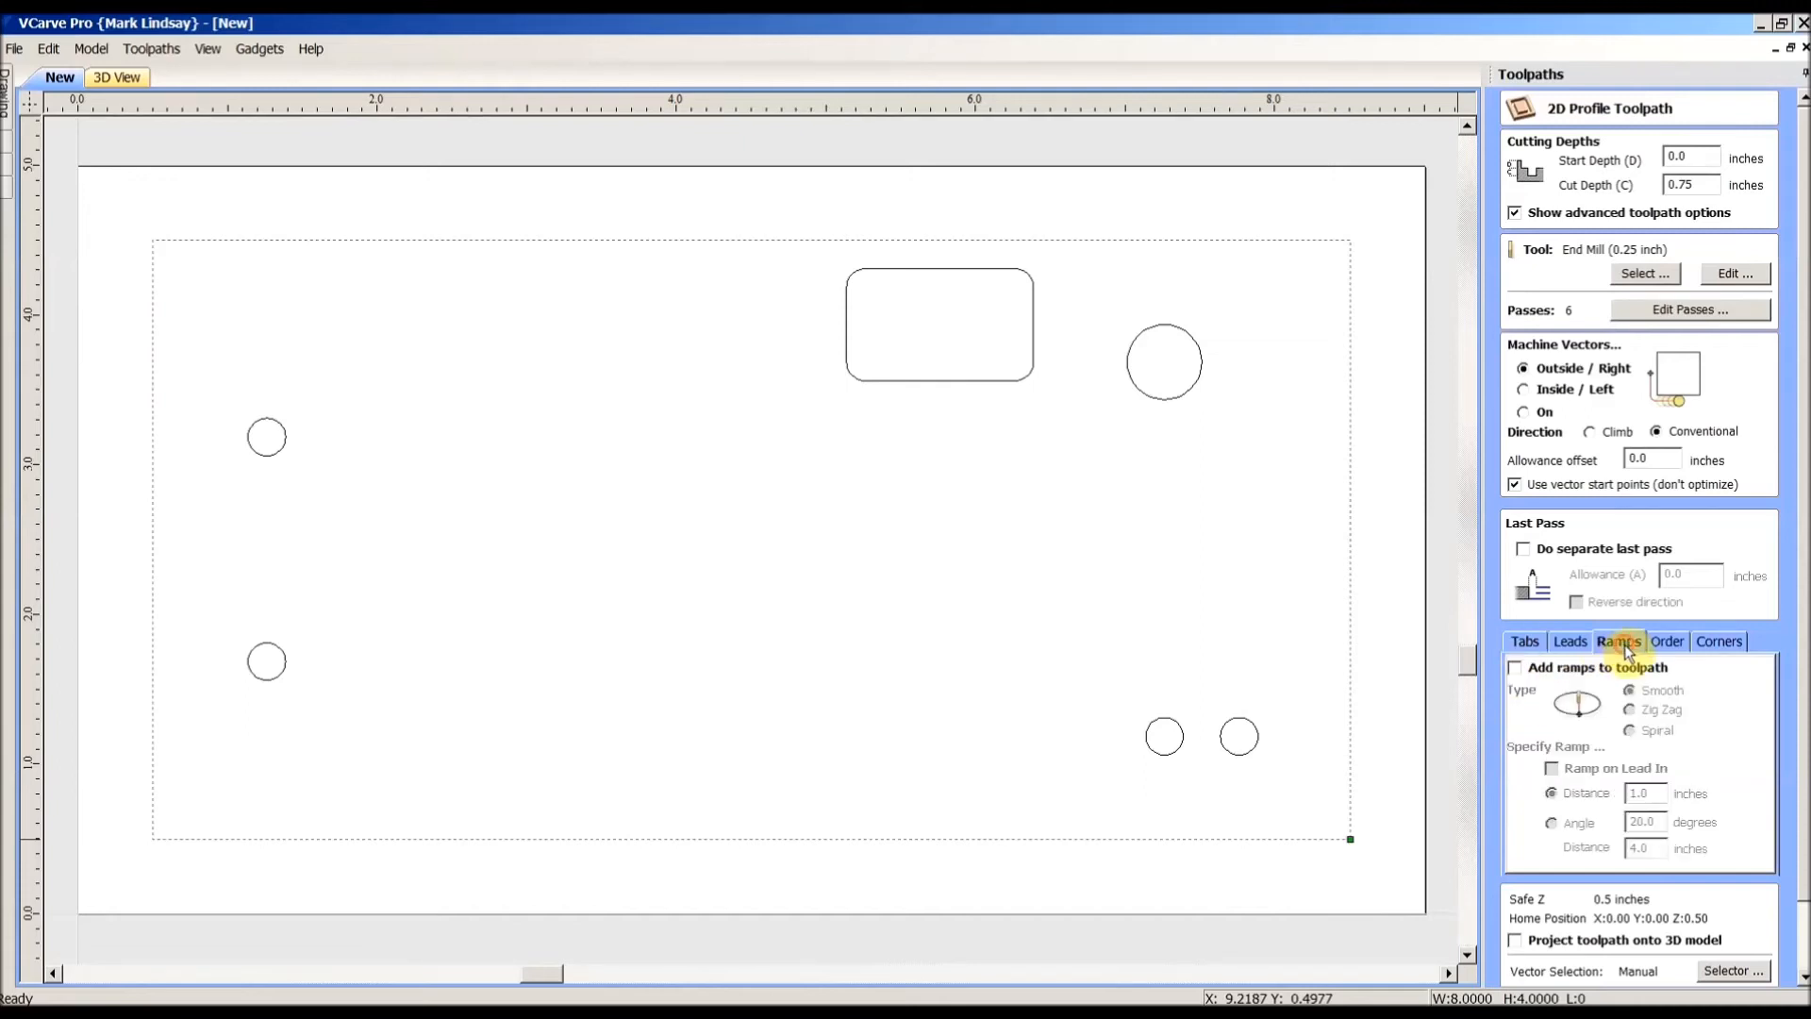
click(1517, 667)
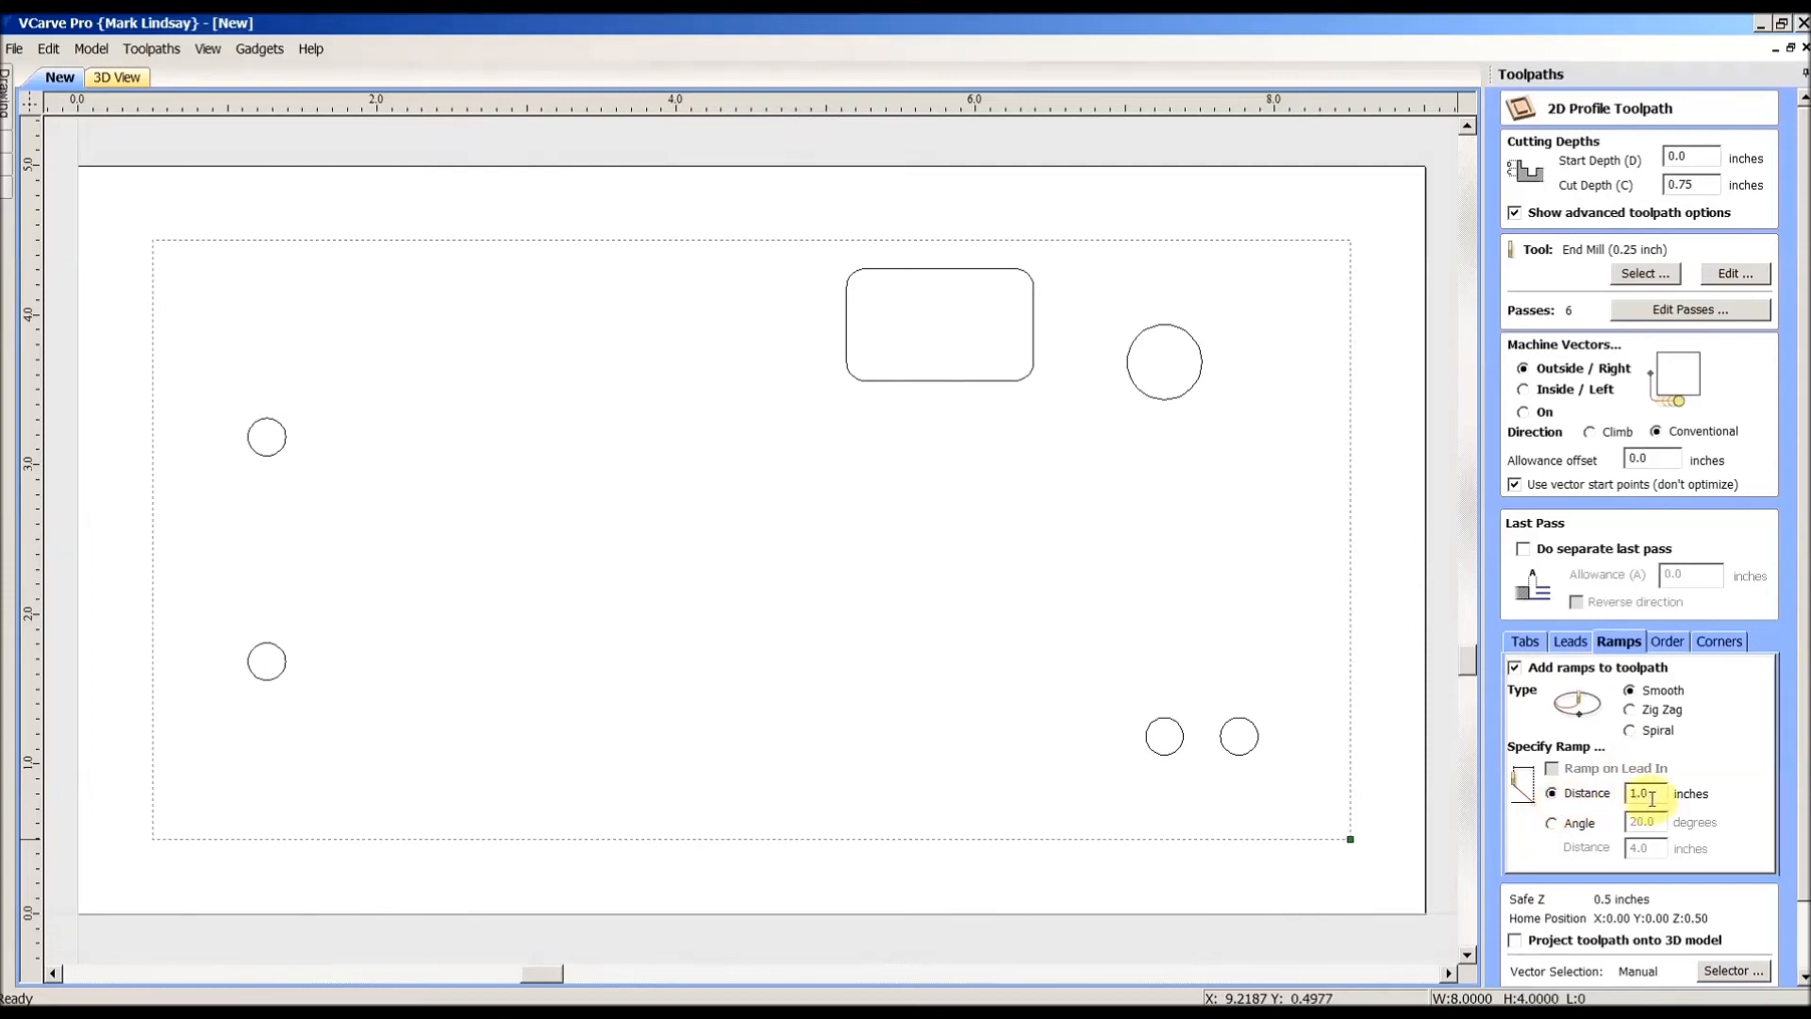
click(1524, 550)
click(1695, 575)
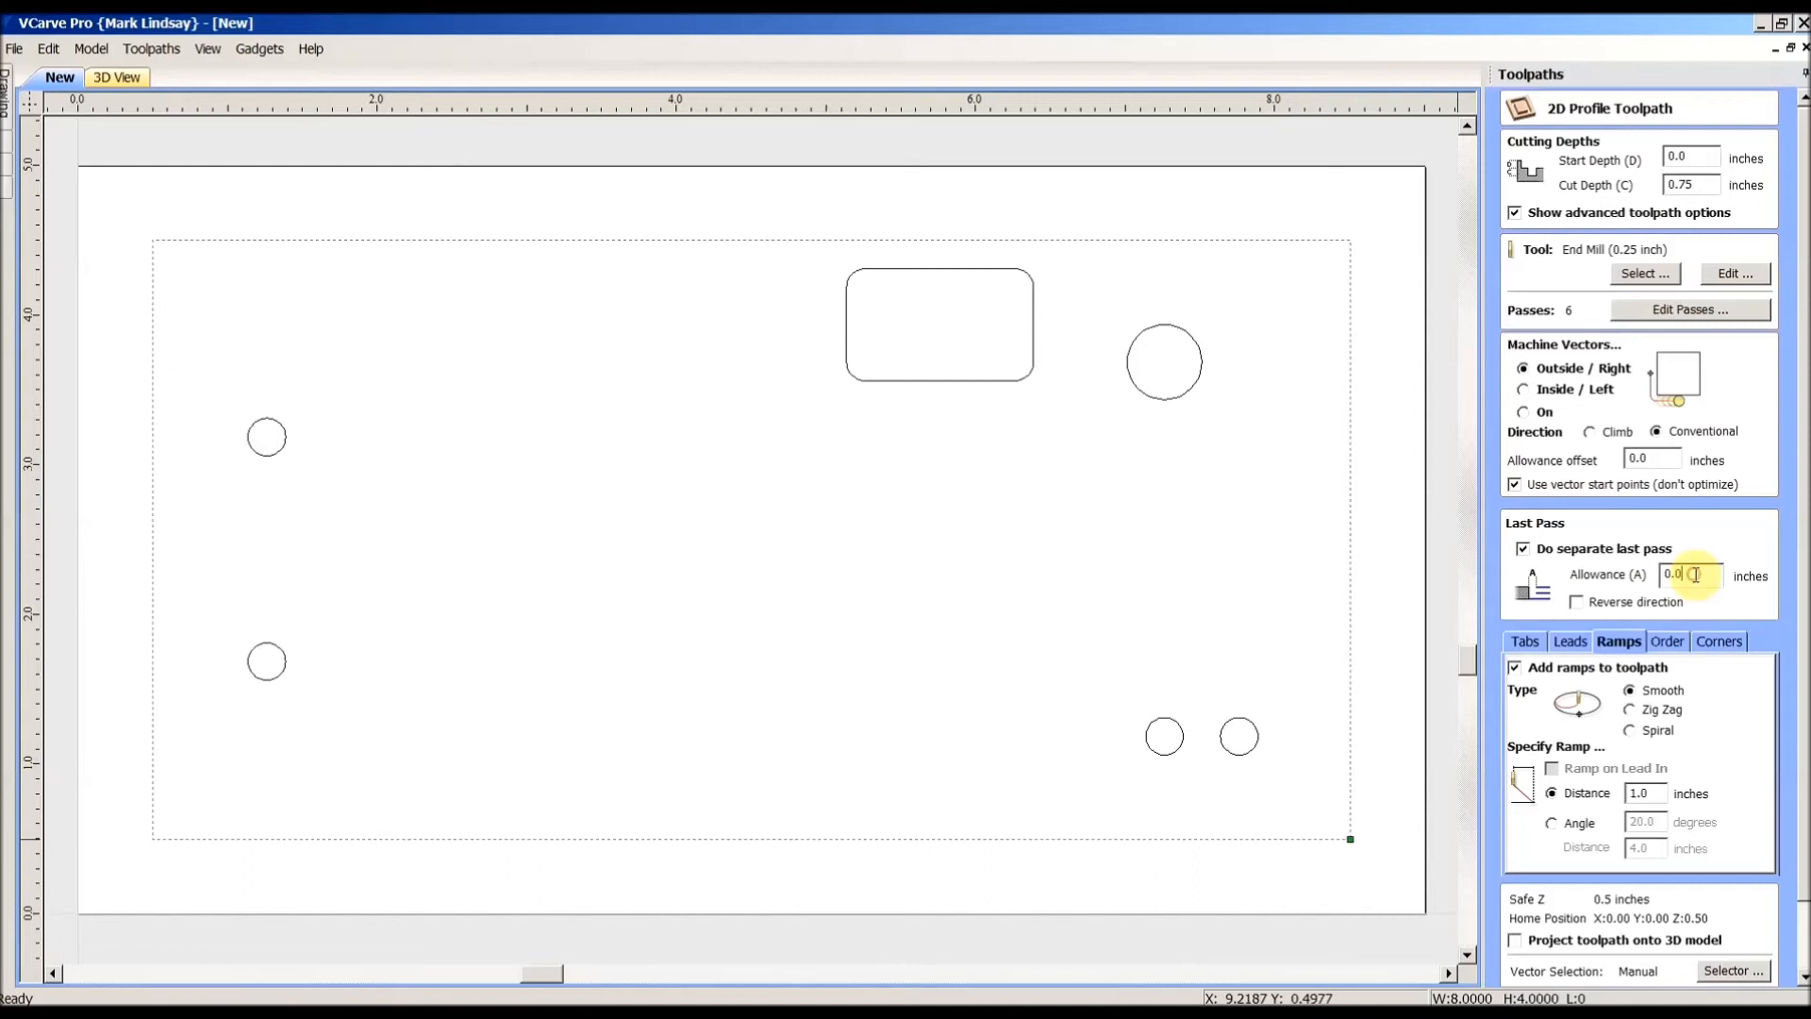
text(1)
Step: Name the outer rectangle's toolpath Profile Cut Out and calculate it
scroll(1733, 740, down, 4)
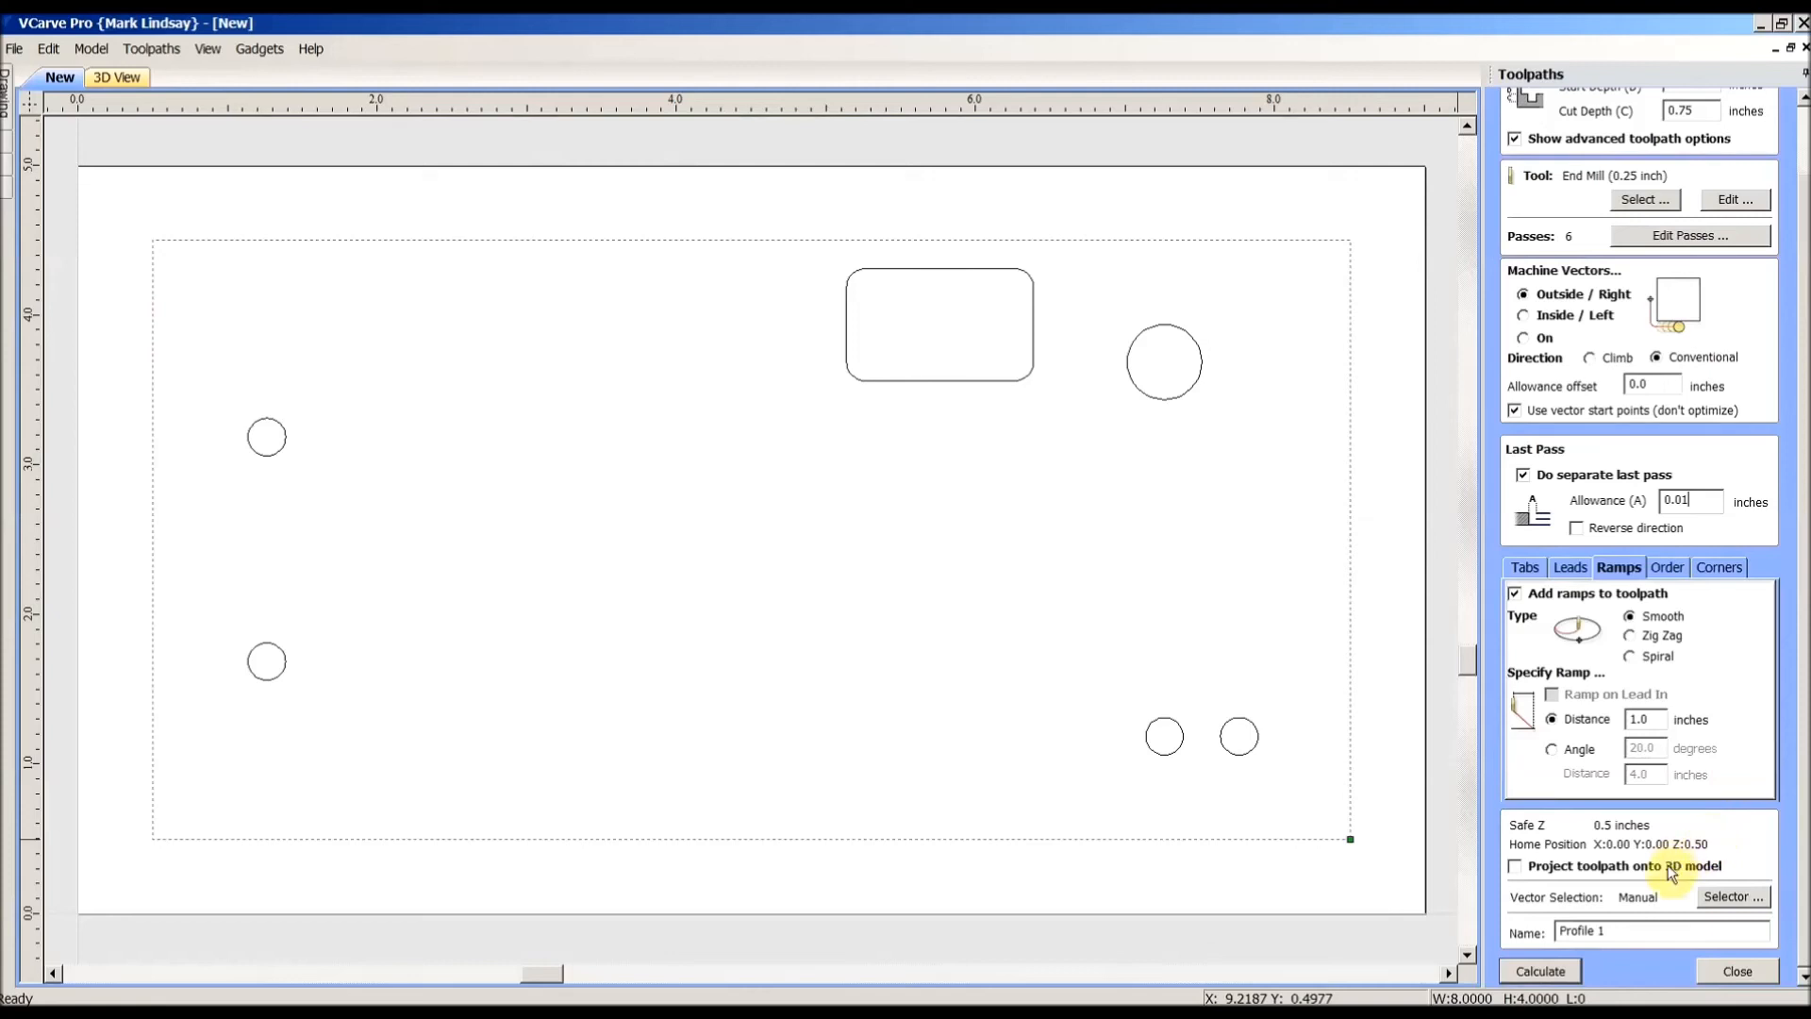
click(1598, 929)
text(Cut Out)
click(1541, 972)
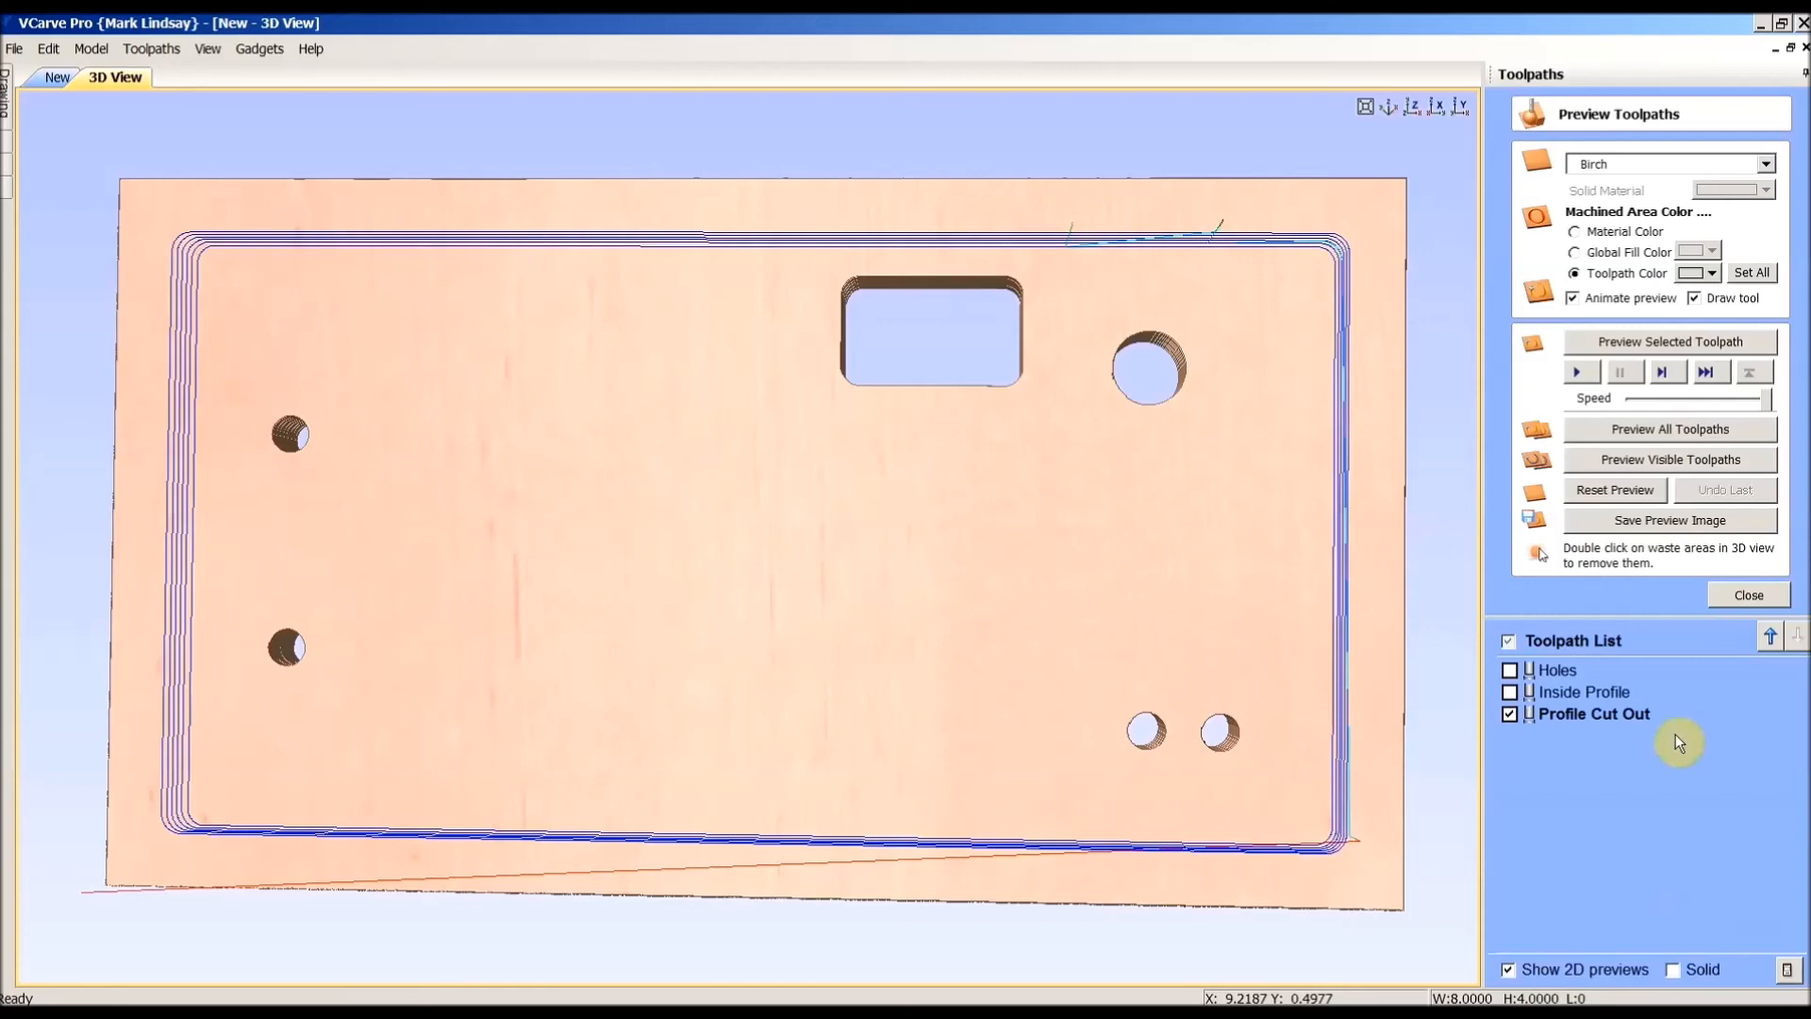
Step: Preview the Profile Cut Out toolpath, remove the surrounding waste, inspect the finished part from above and close the preview
click(1676, 342)
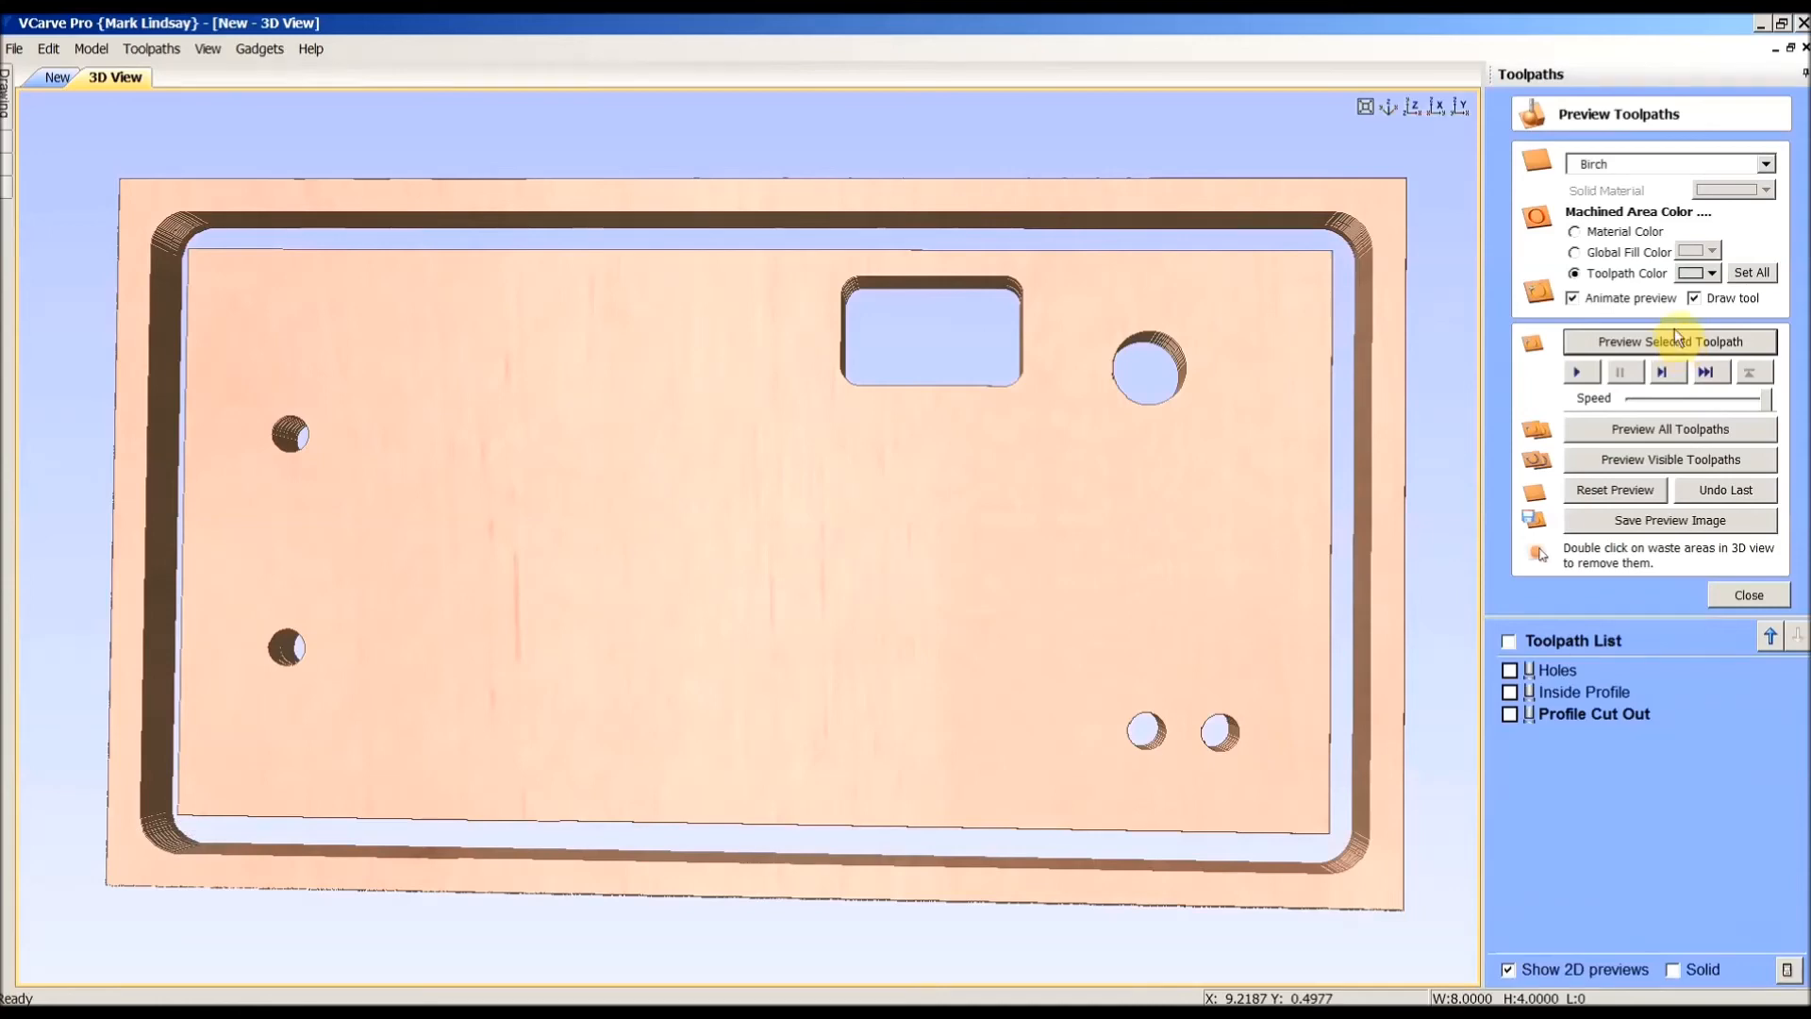
double_click(1368, 193)
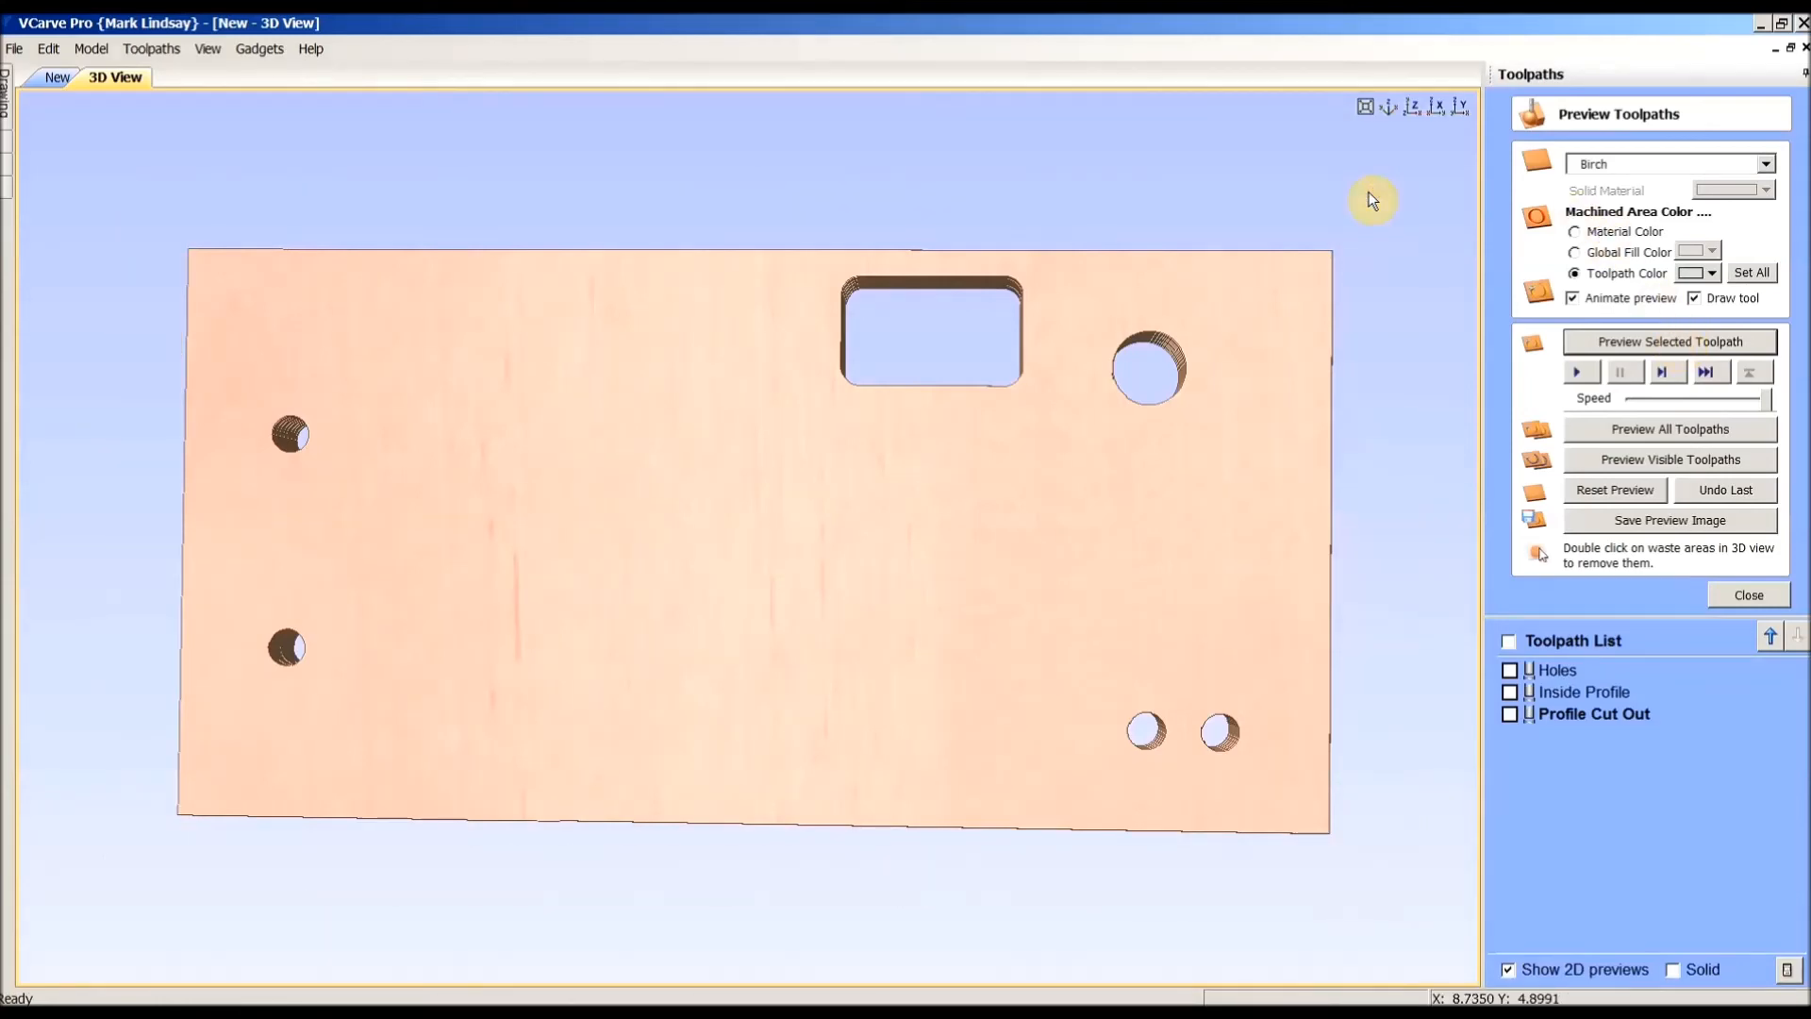
drag(987, 646, 1025, 647)
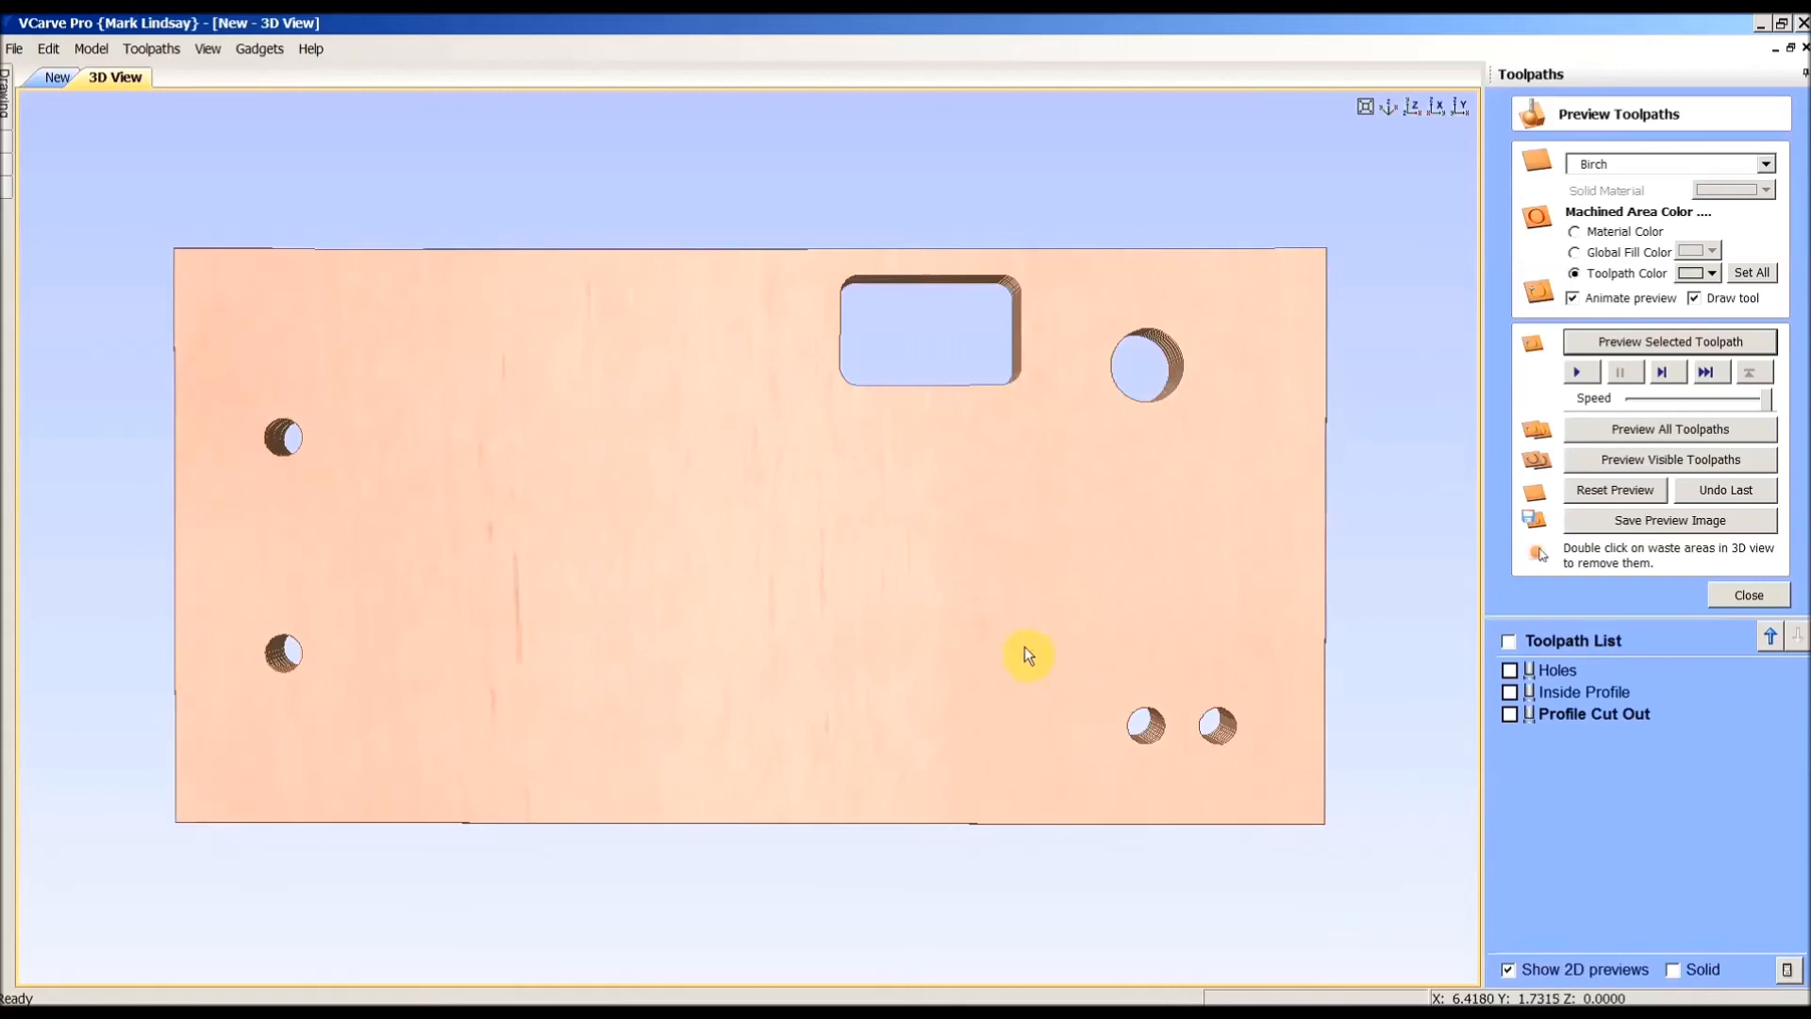
click(1409, 106)
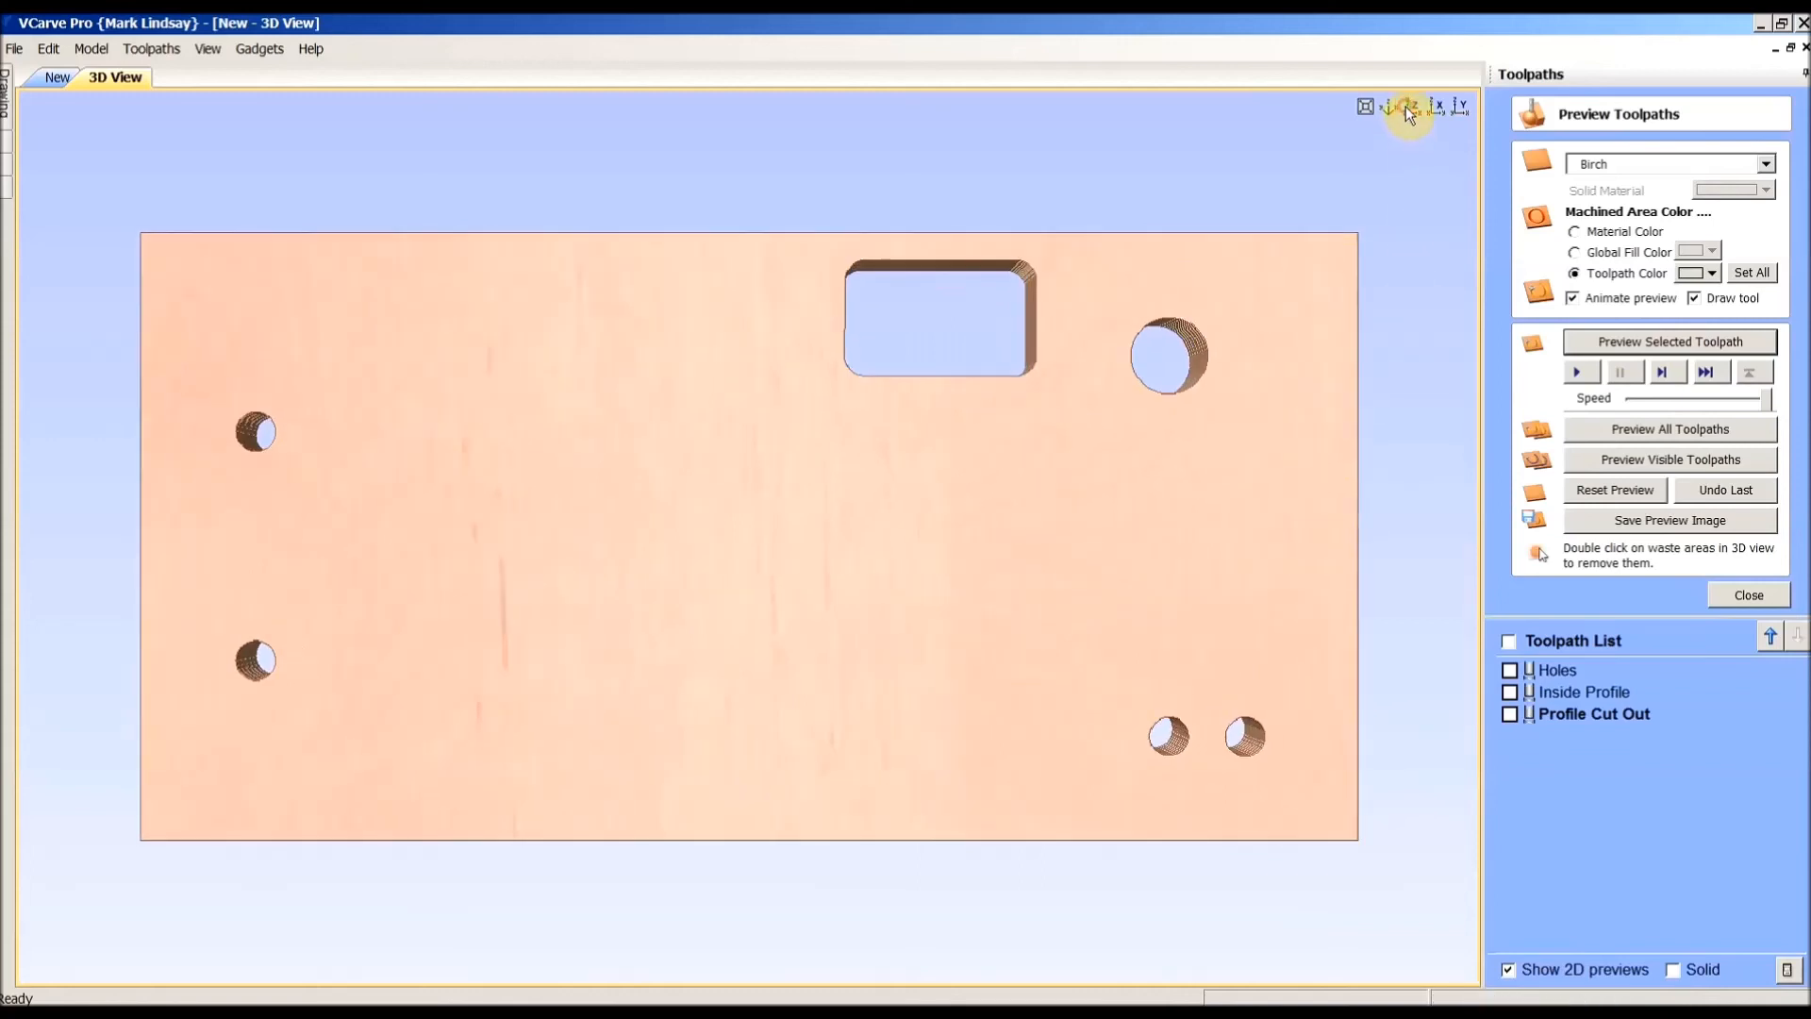
click(1771, 595)
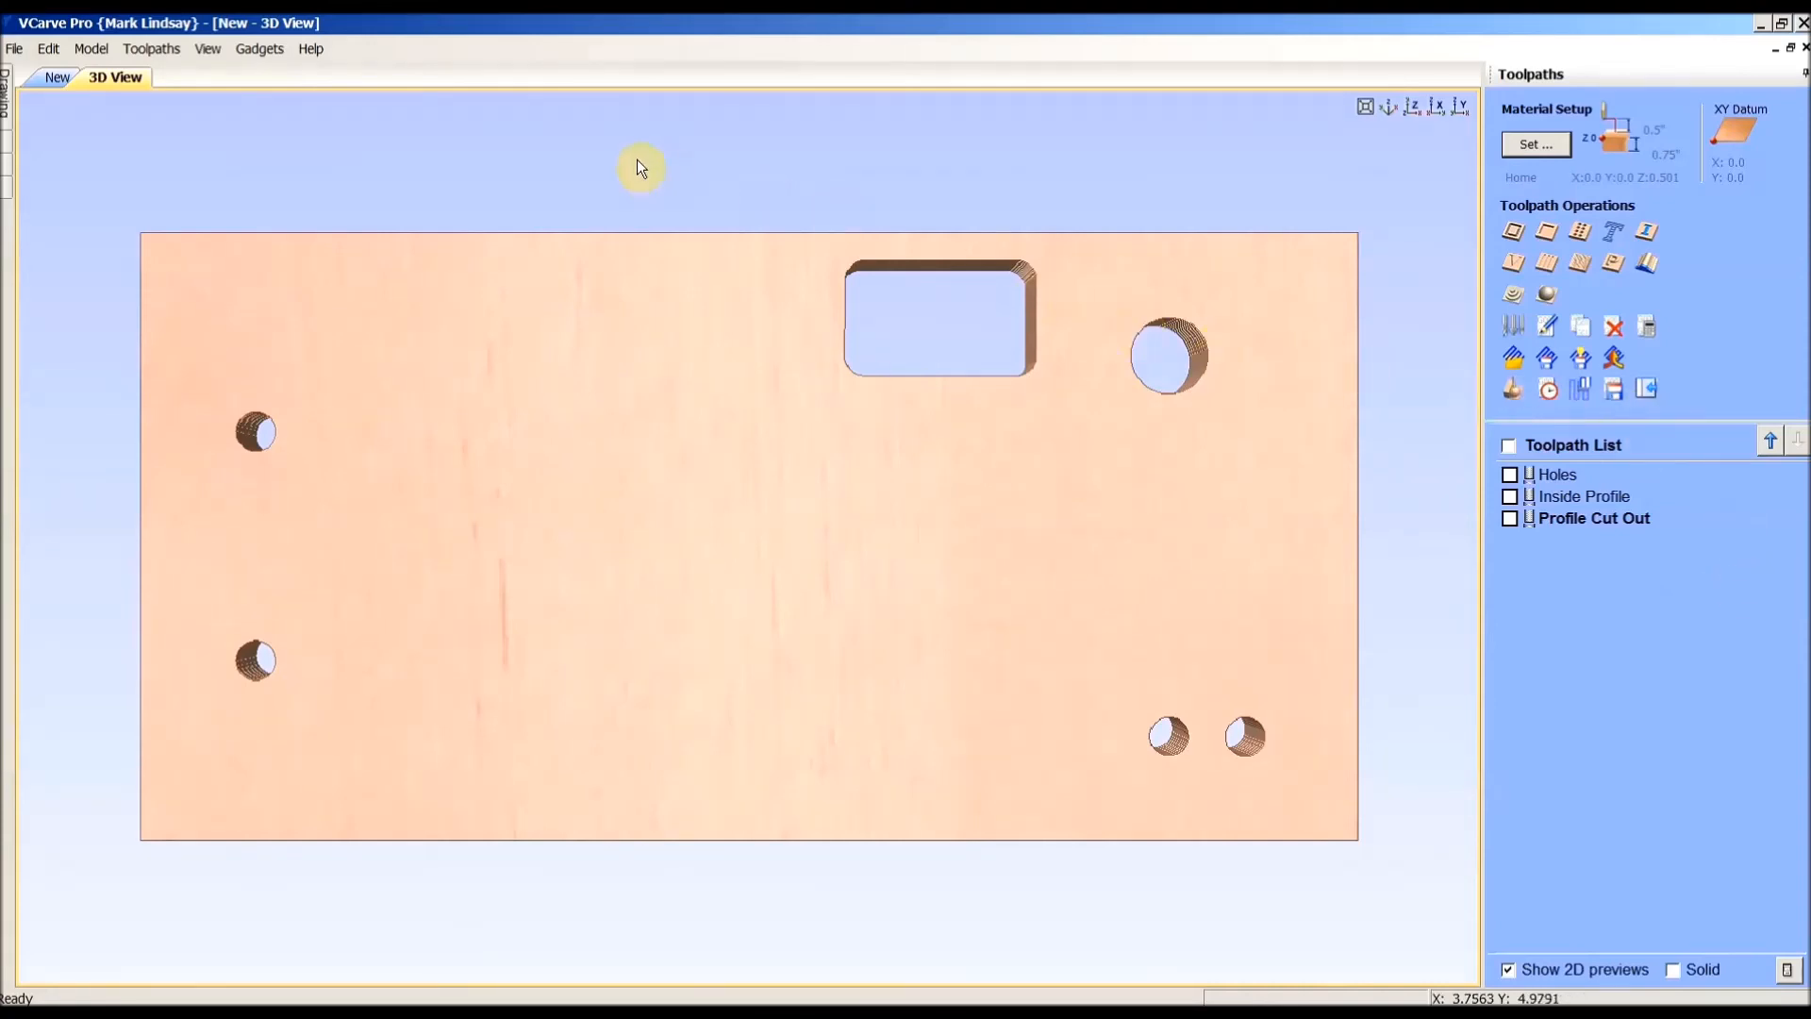
Step: Check in the 2D drawing which vectors each toolpath uses and view the 2D previews of all toolpaths
click(53, 77)
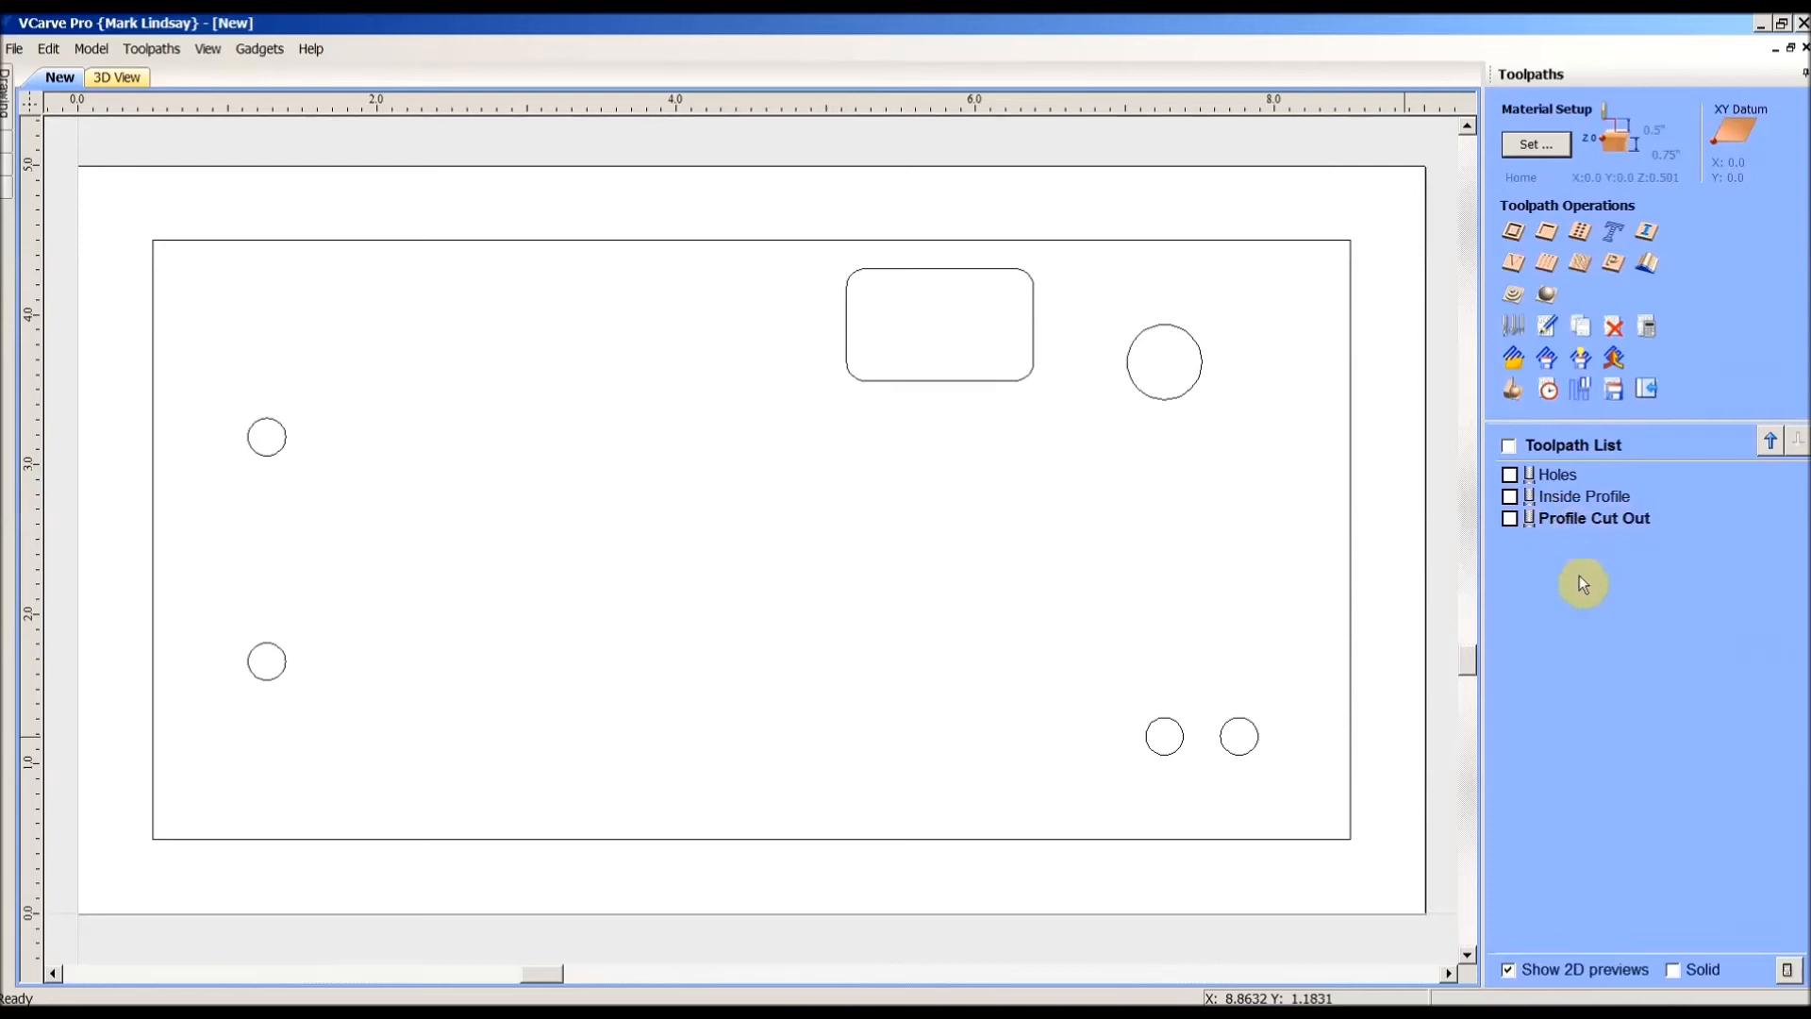
click(1568, 497)
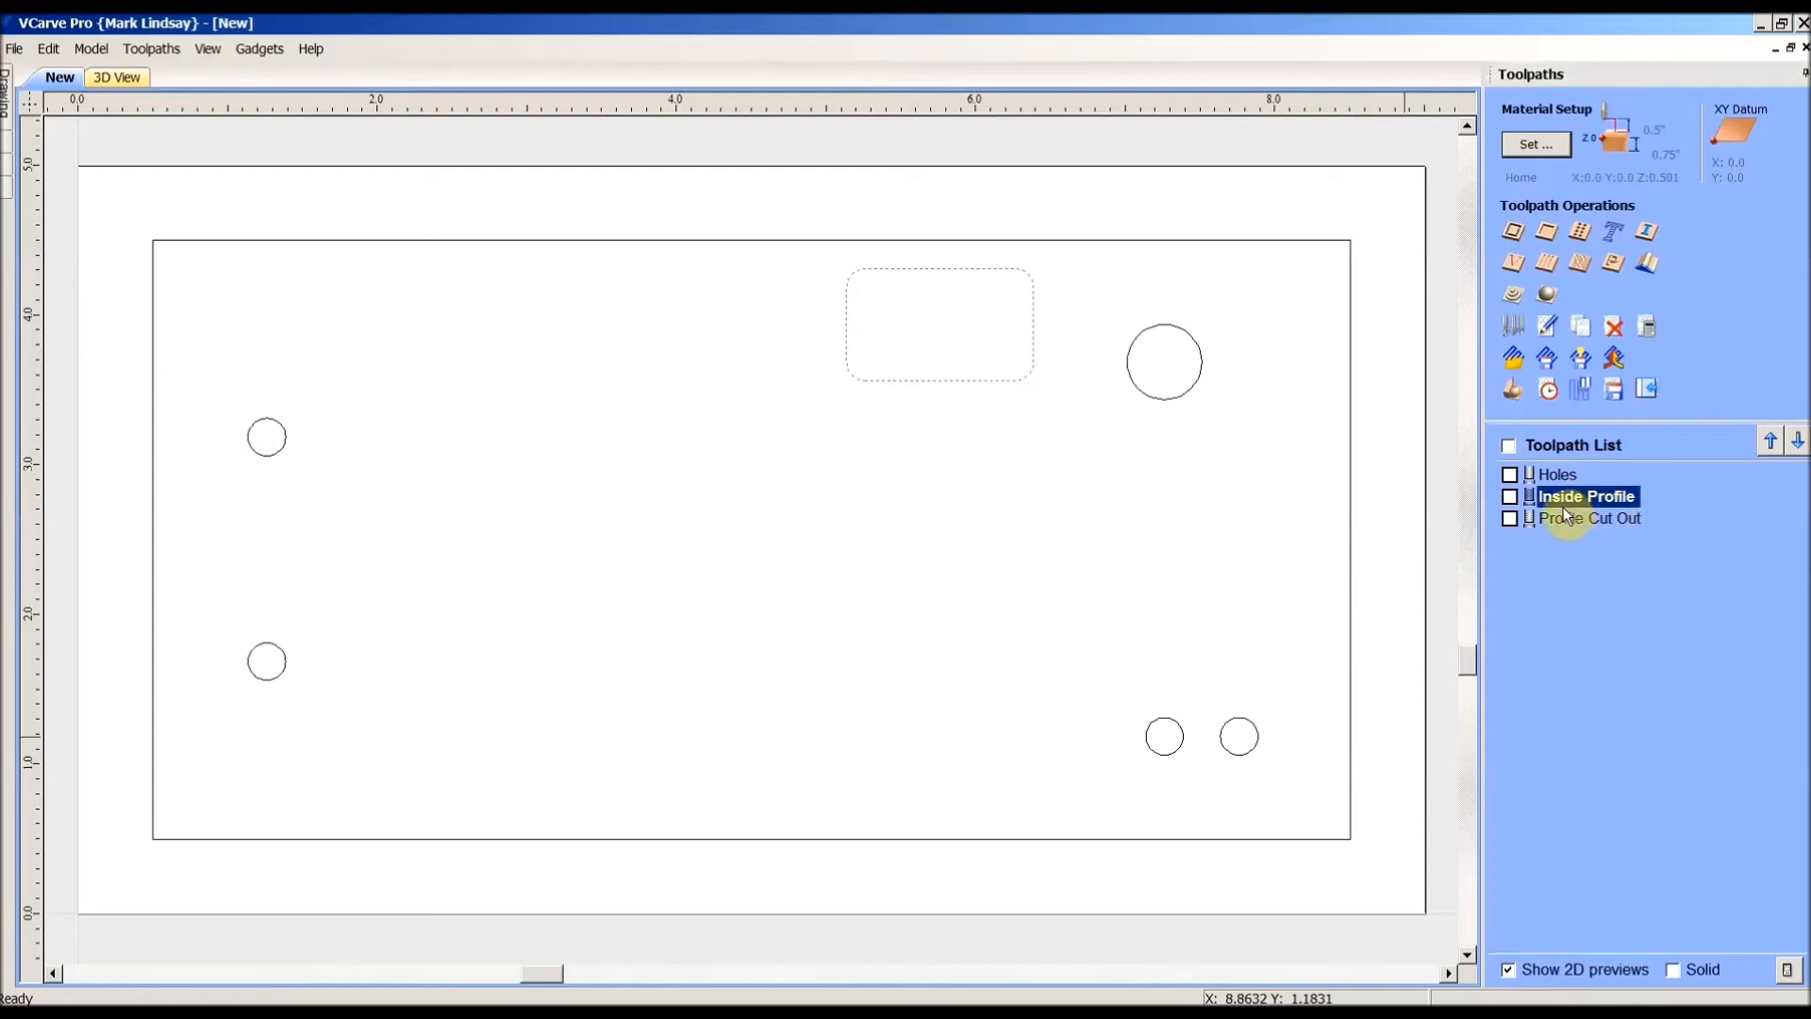
click(1552, 474)
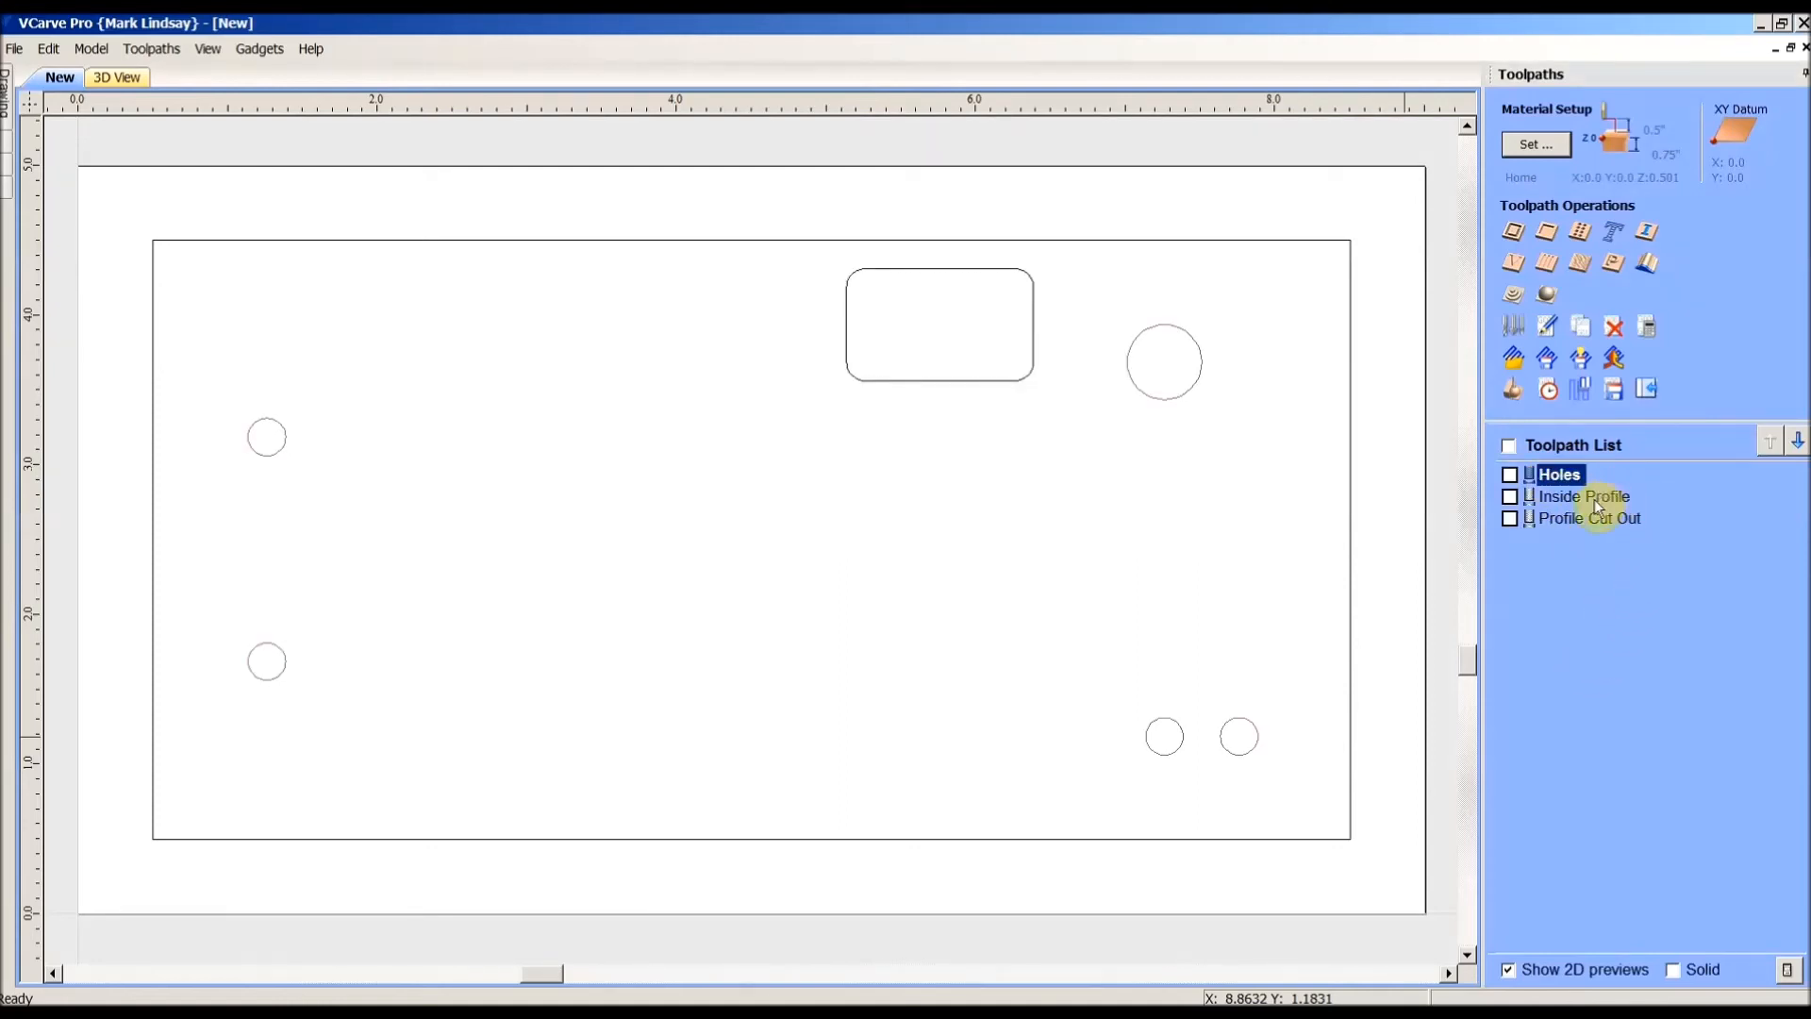
click(1601, 537)
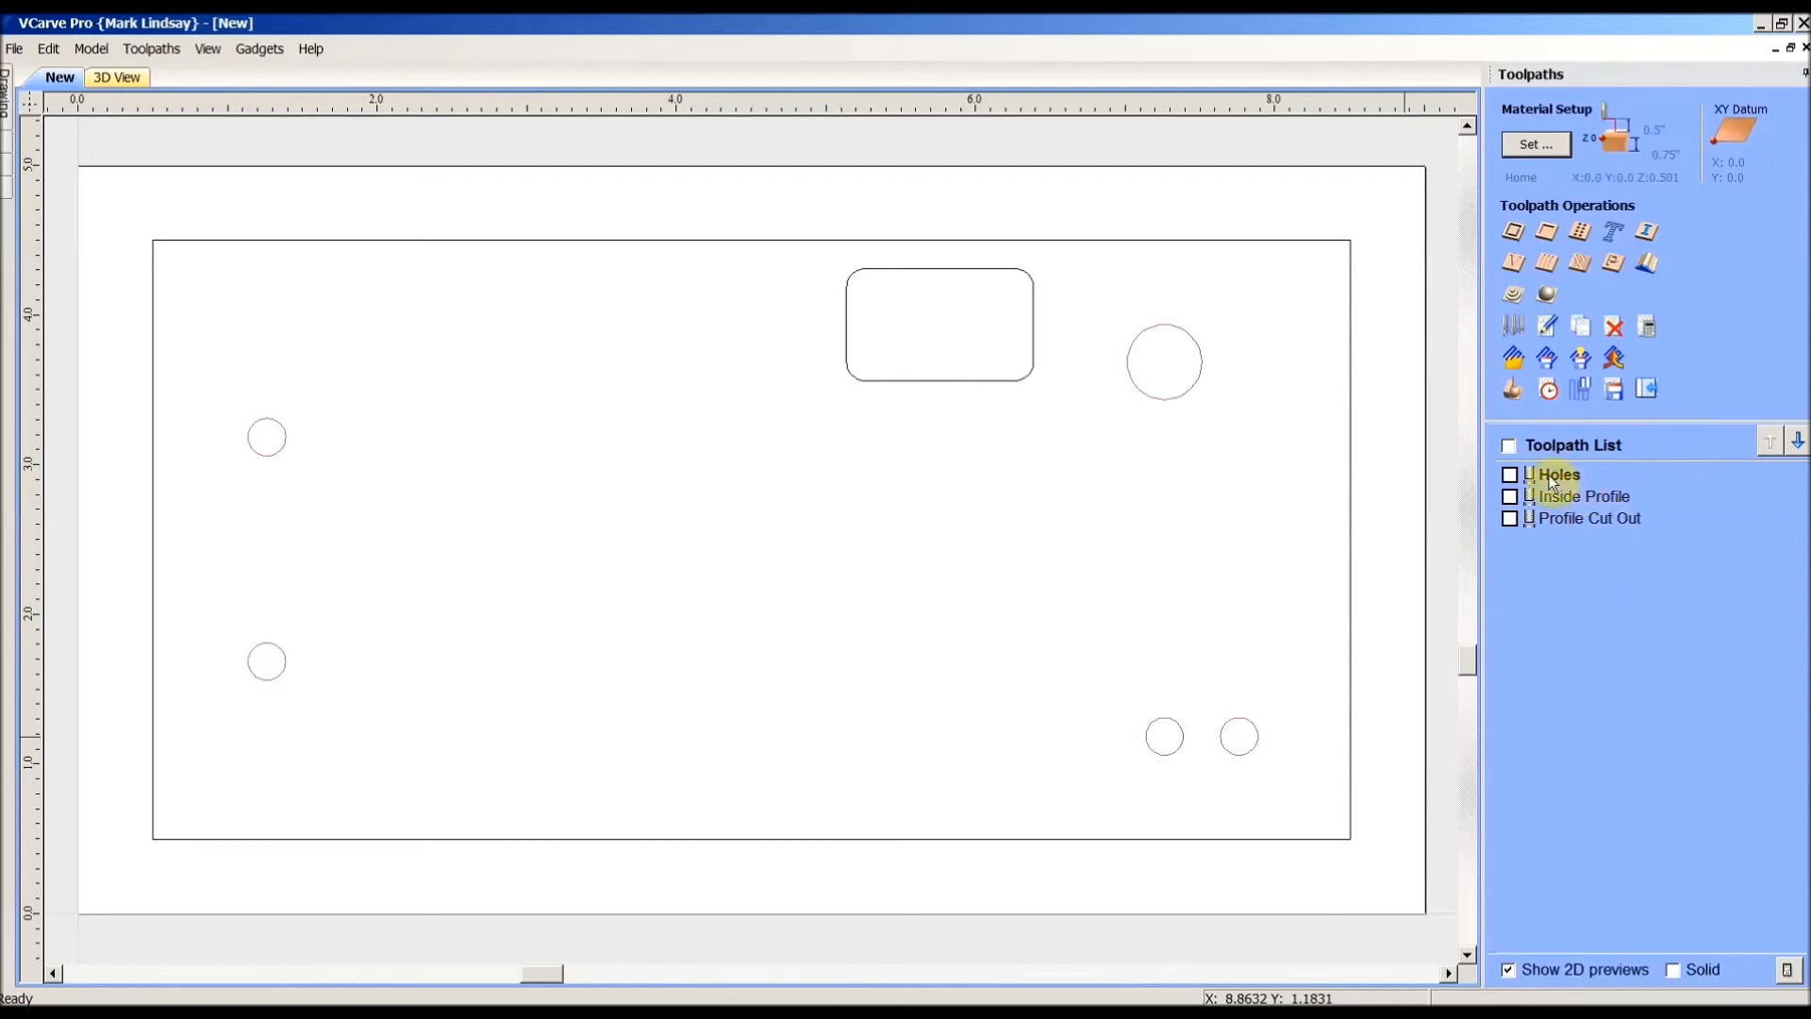
click(1706, 519)
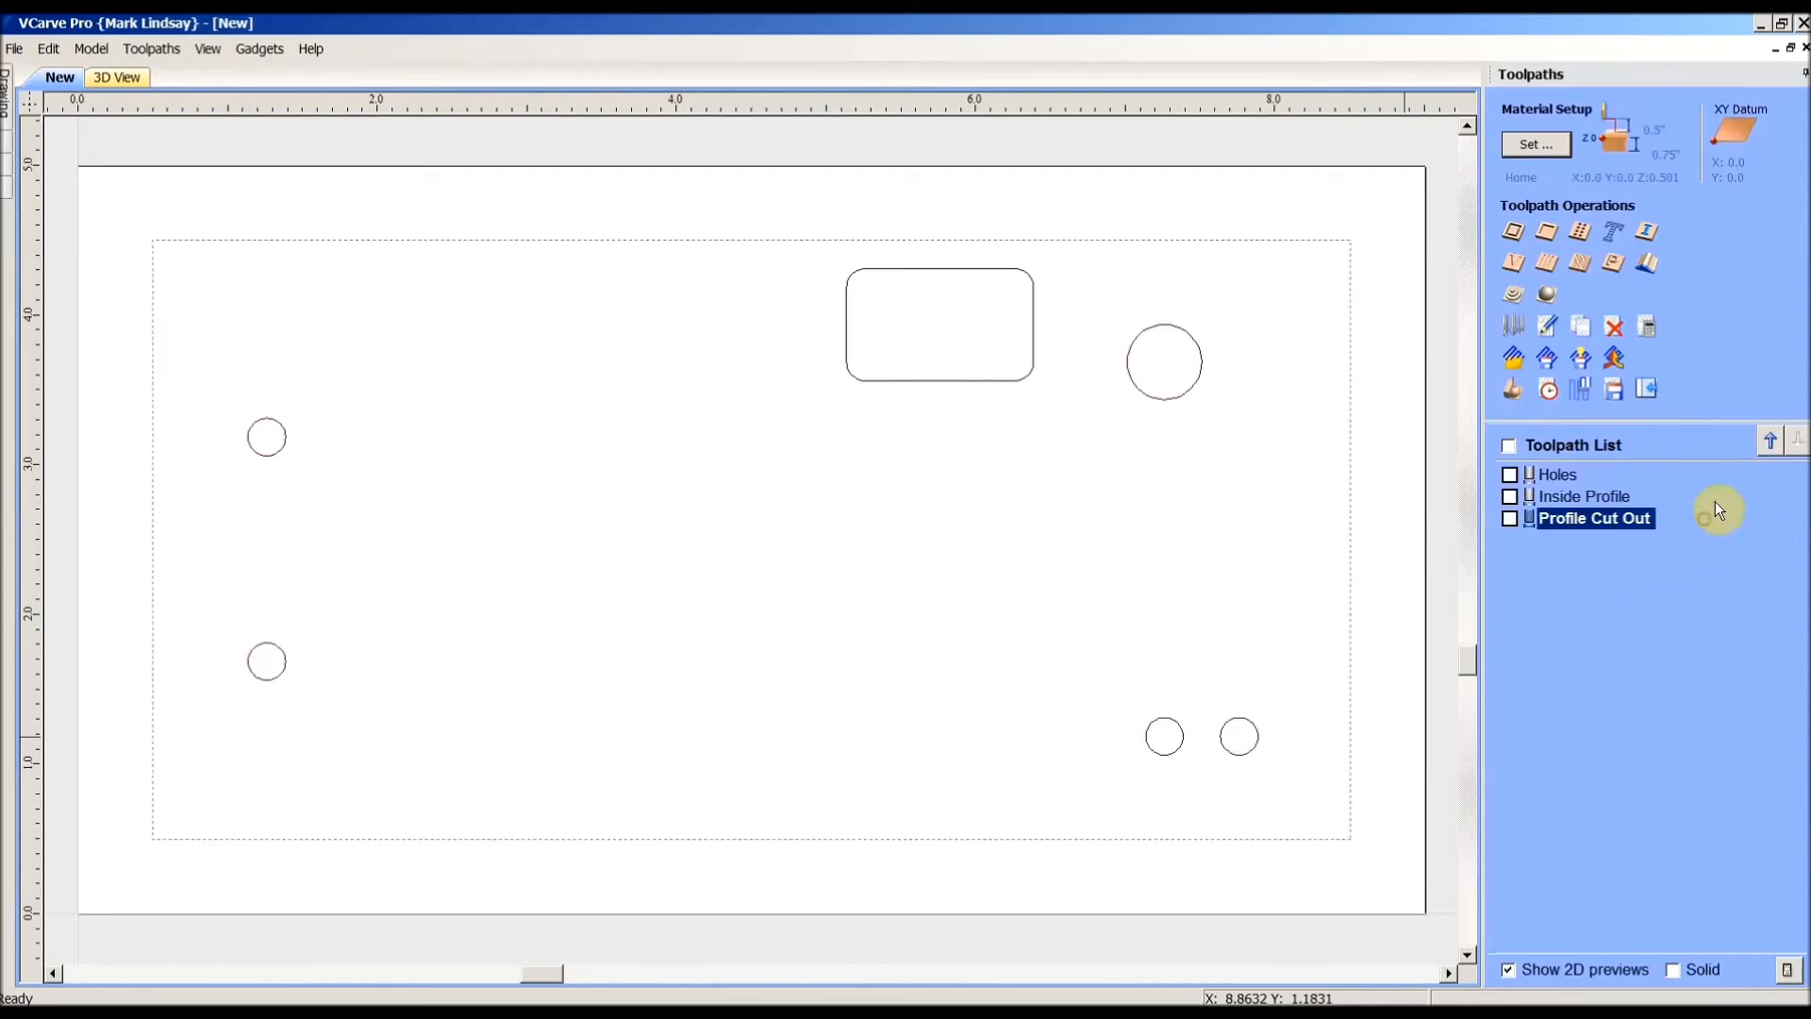
click(1617, 587)
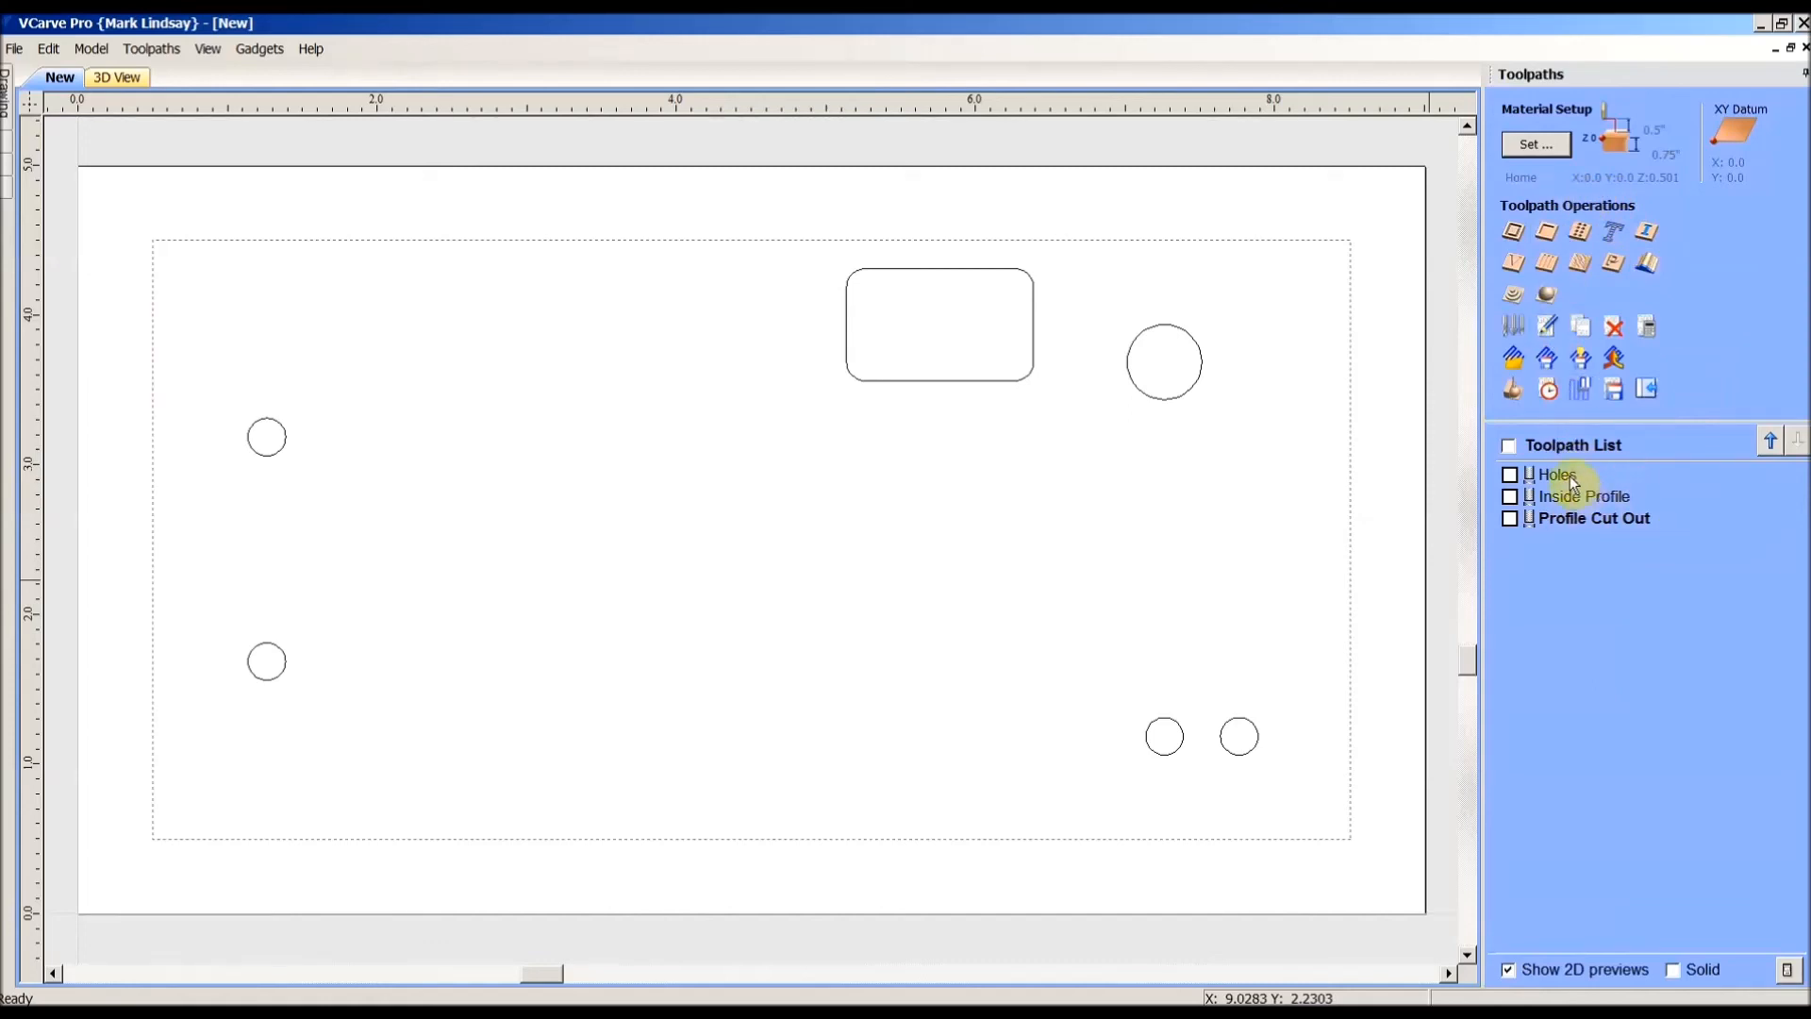
click(1509, 445)
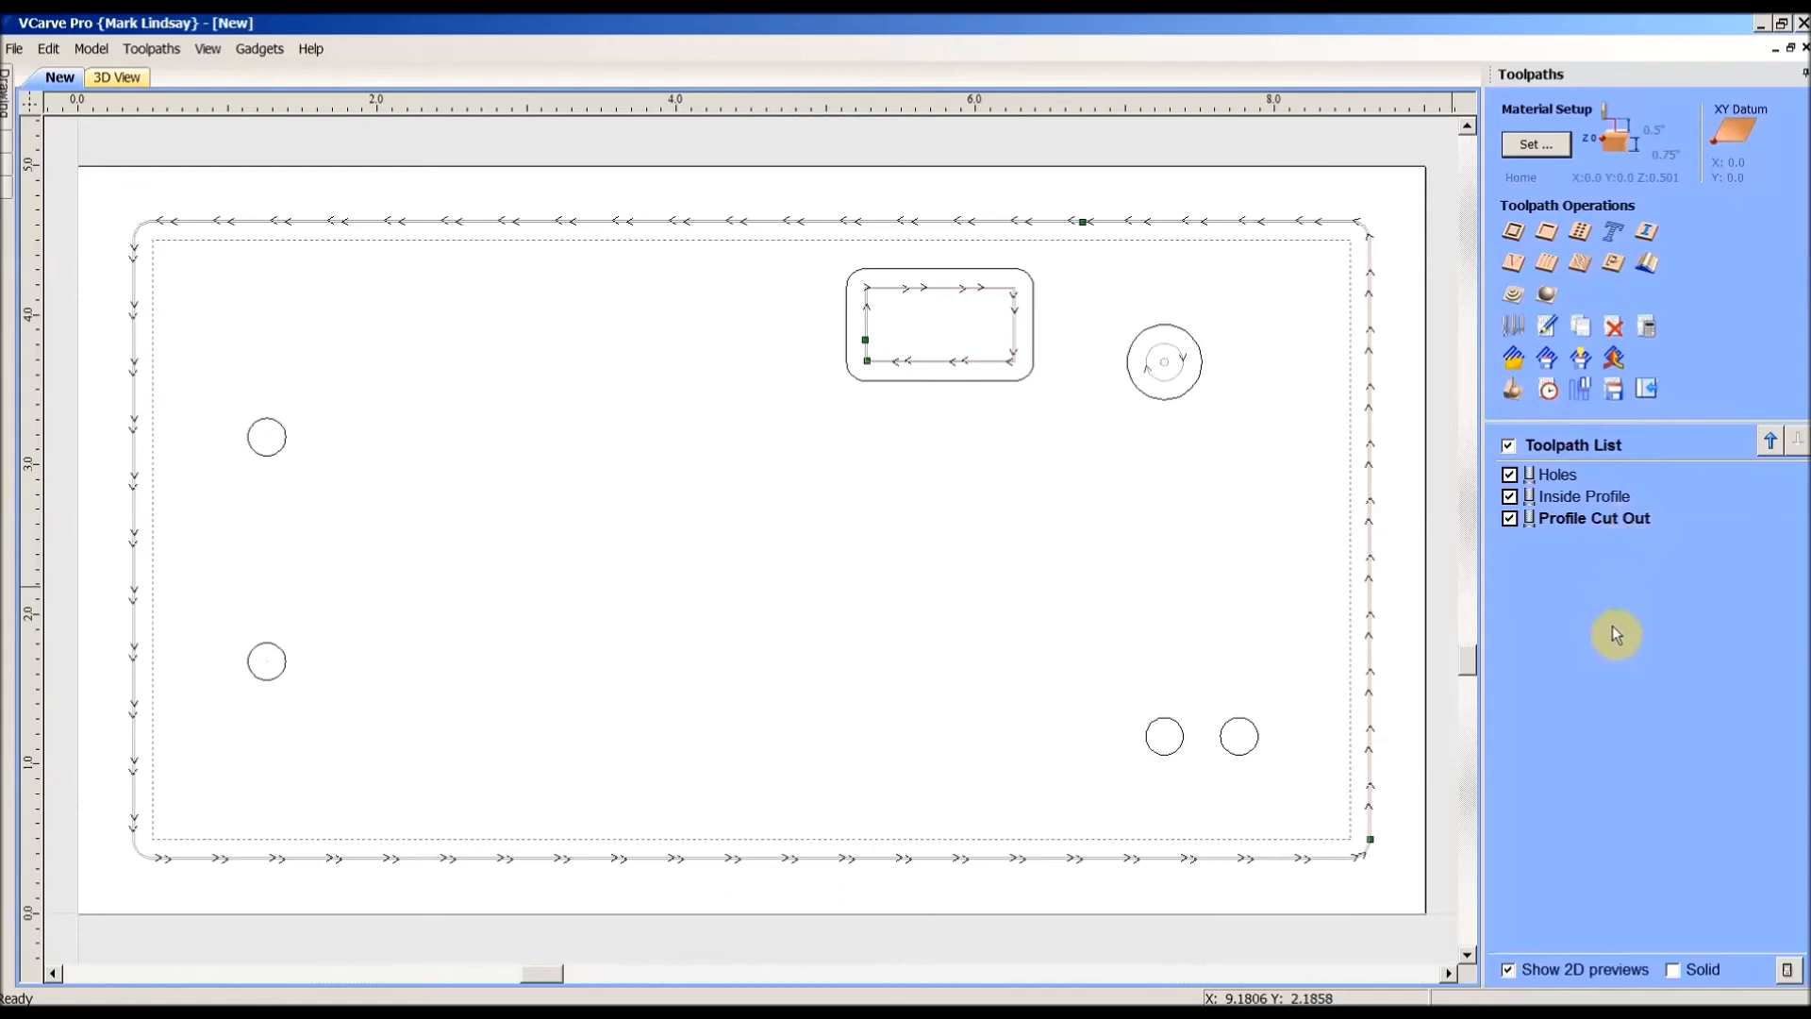
click(1508, 444)
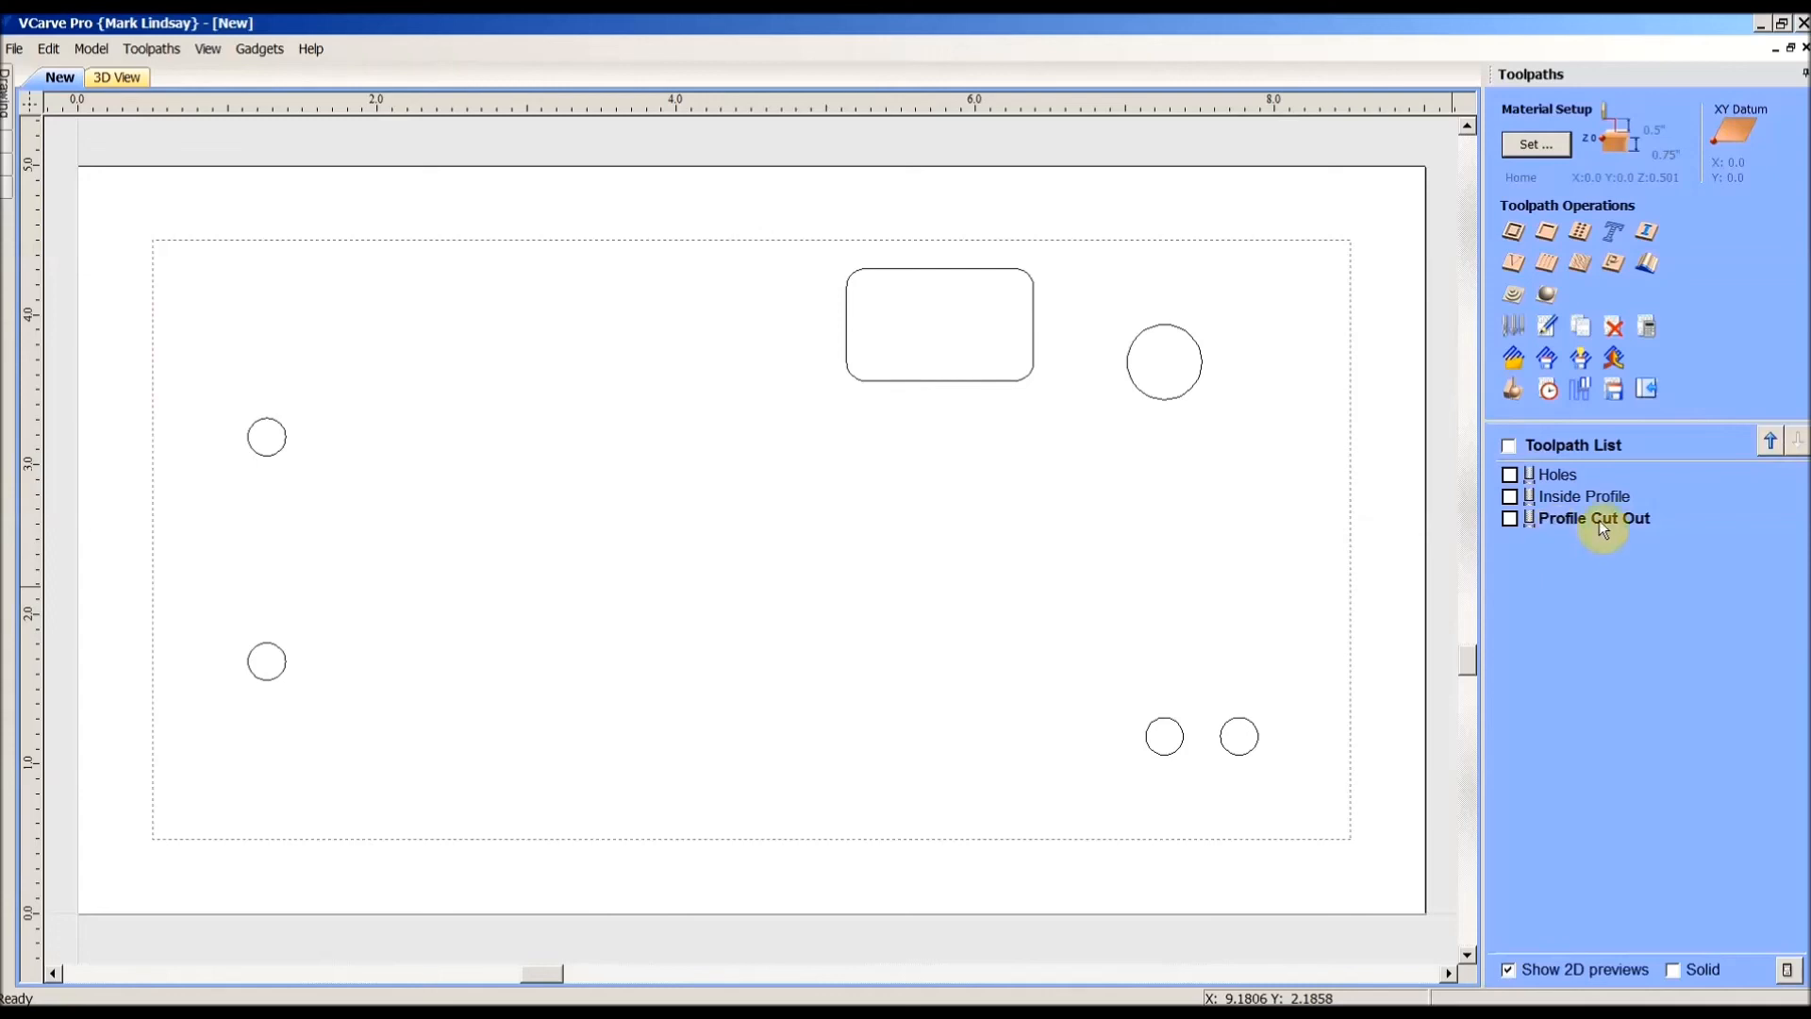
Step: Move the Profile Cut Out toolpath up to first place in the machining order and back to last place
click(1769, 444)
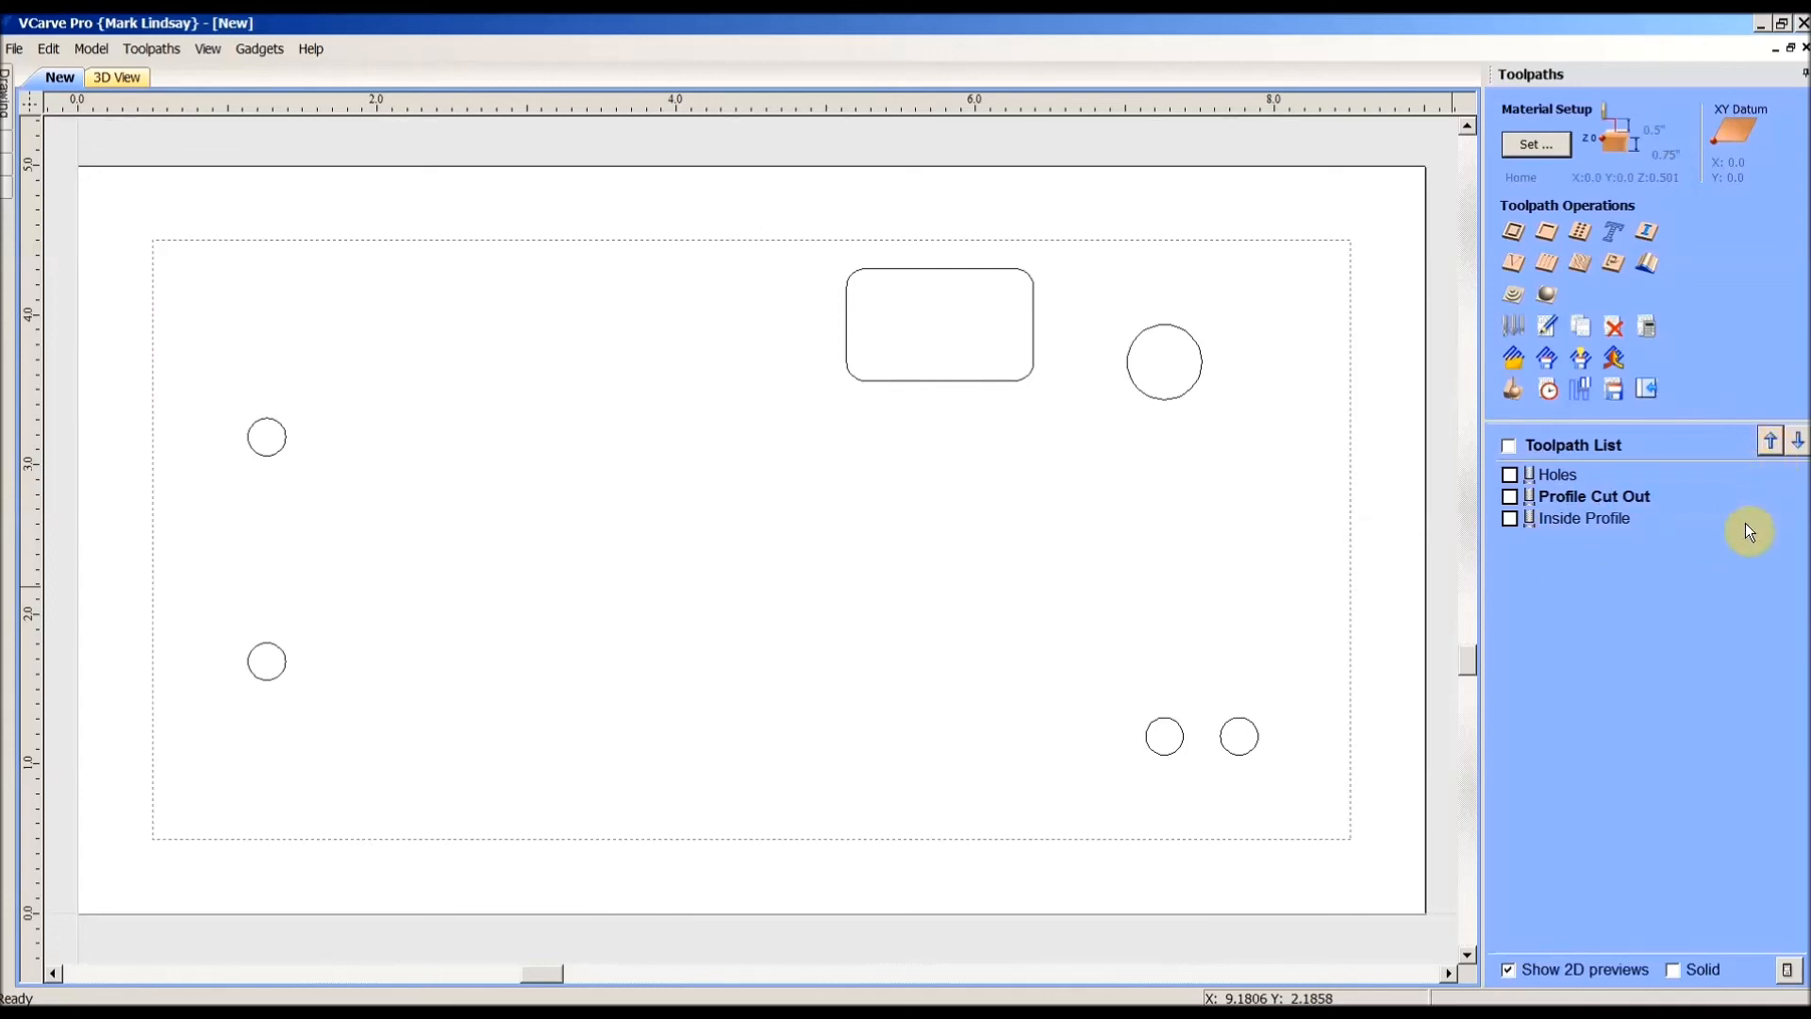
click(1769, 445)
click(1794, 444)
click(1795, 447)
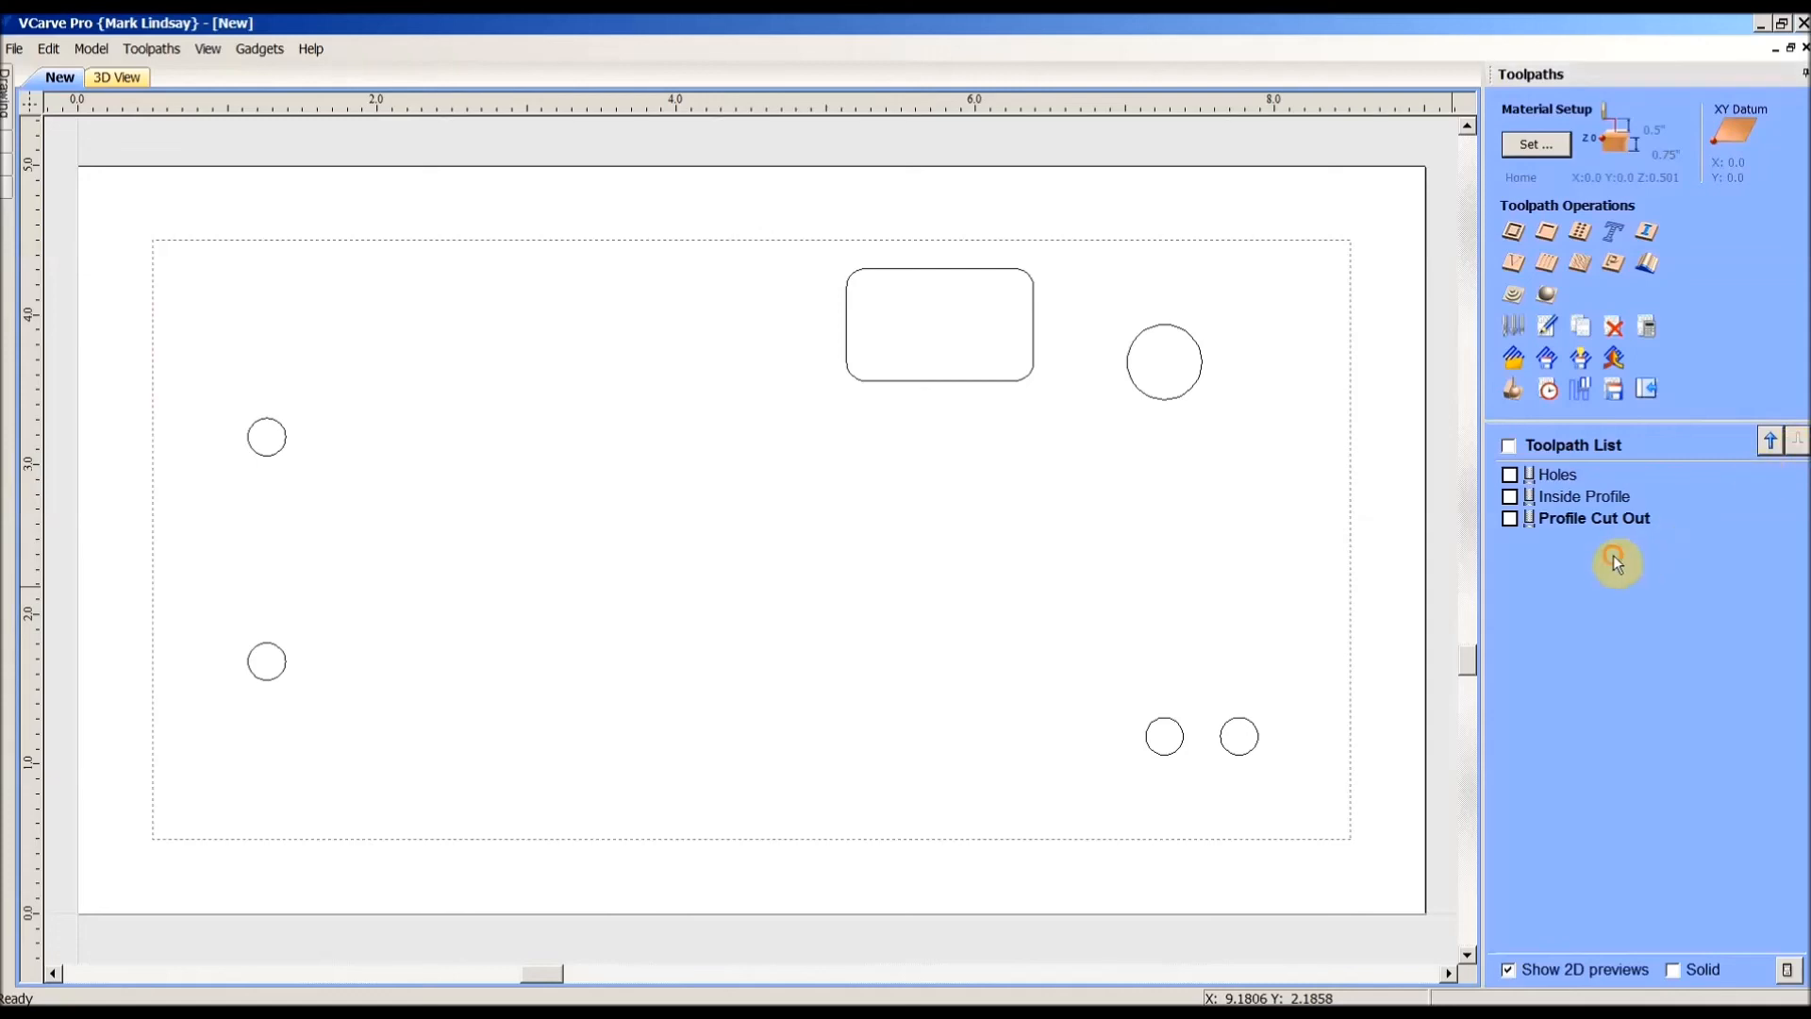
Step: Move the Inside Profile toolpath up ahead of Holes in the machining order and back to second place, and select Profile Cut Out
click(1589, 497)
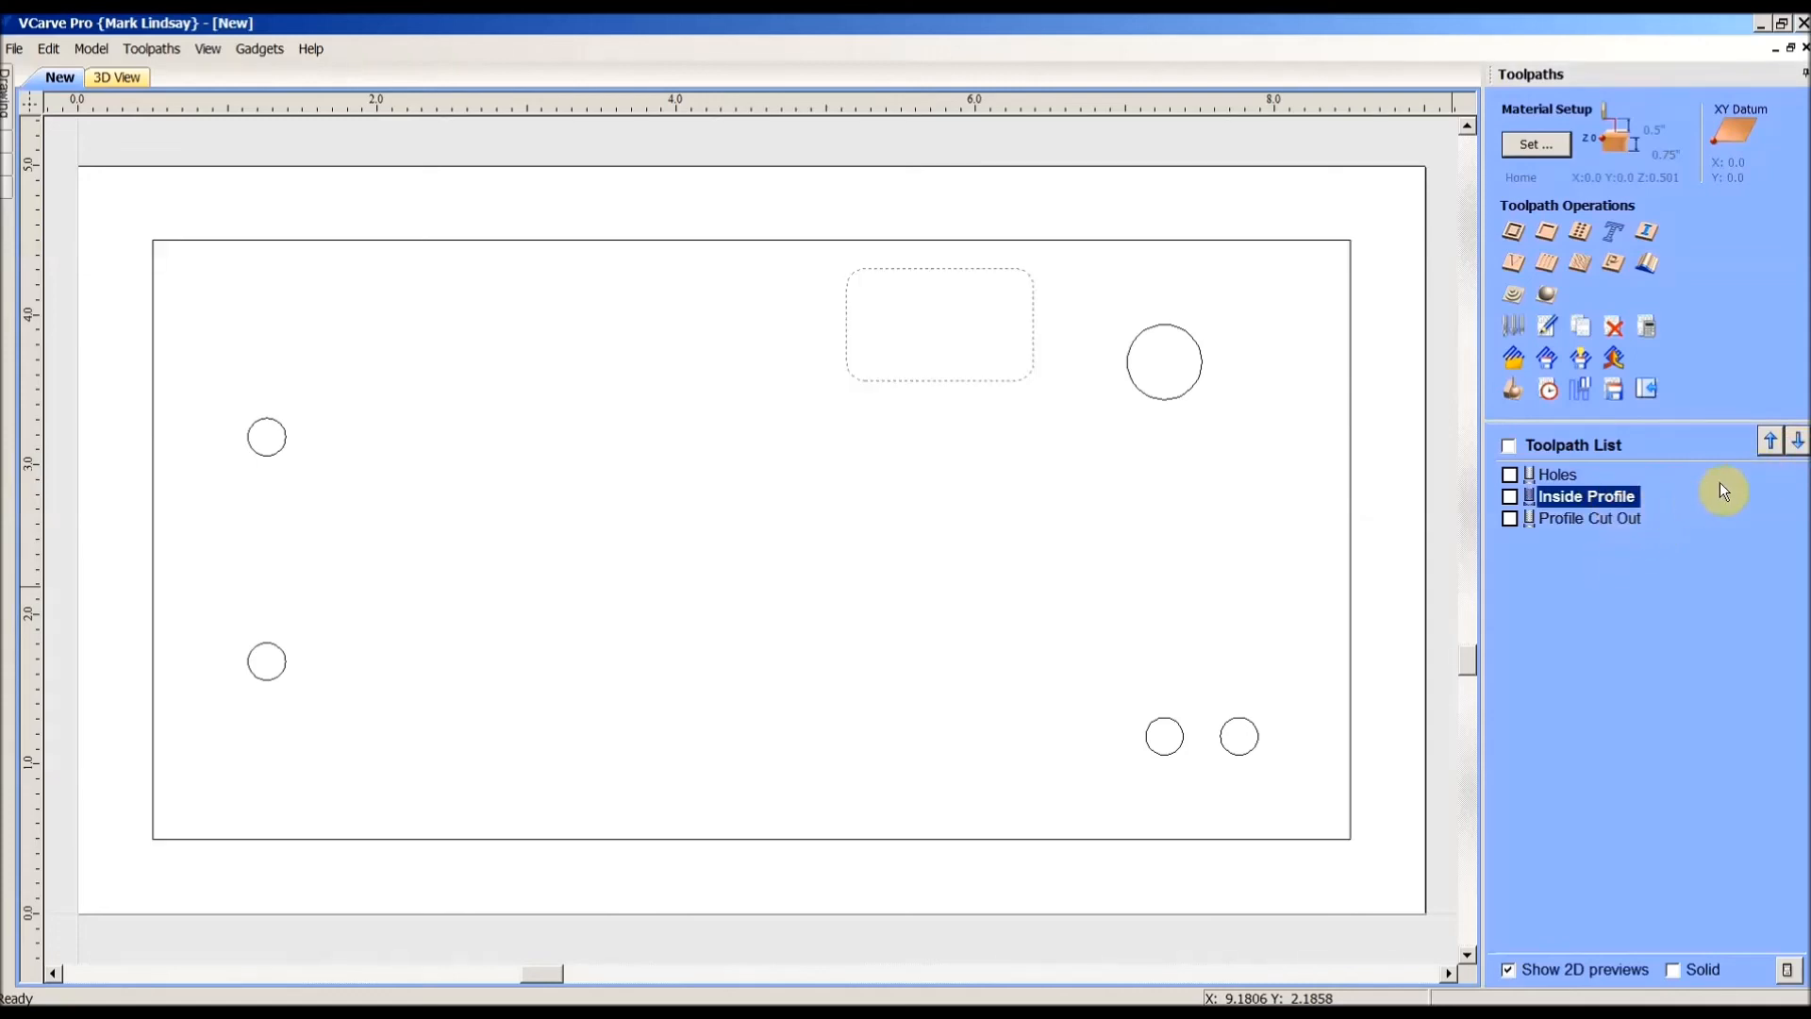
click(1771, 441)
click(1798, 440)
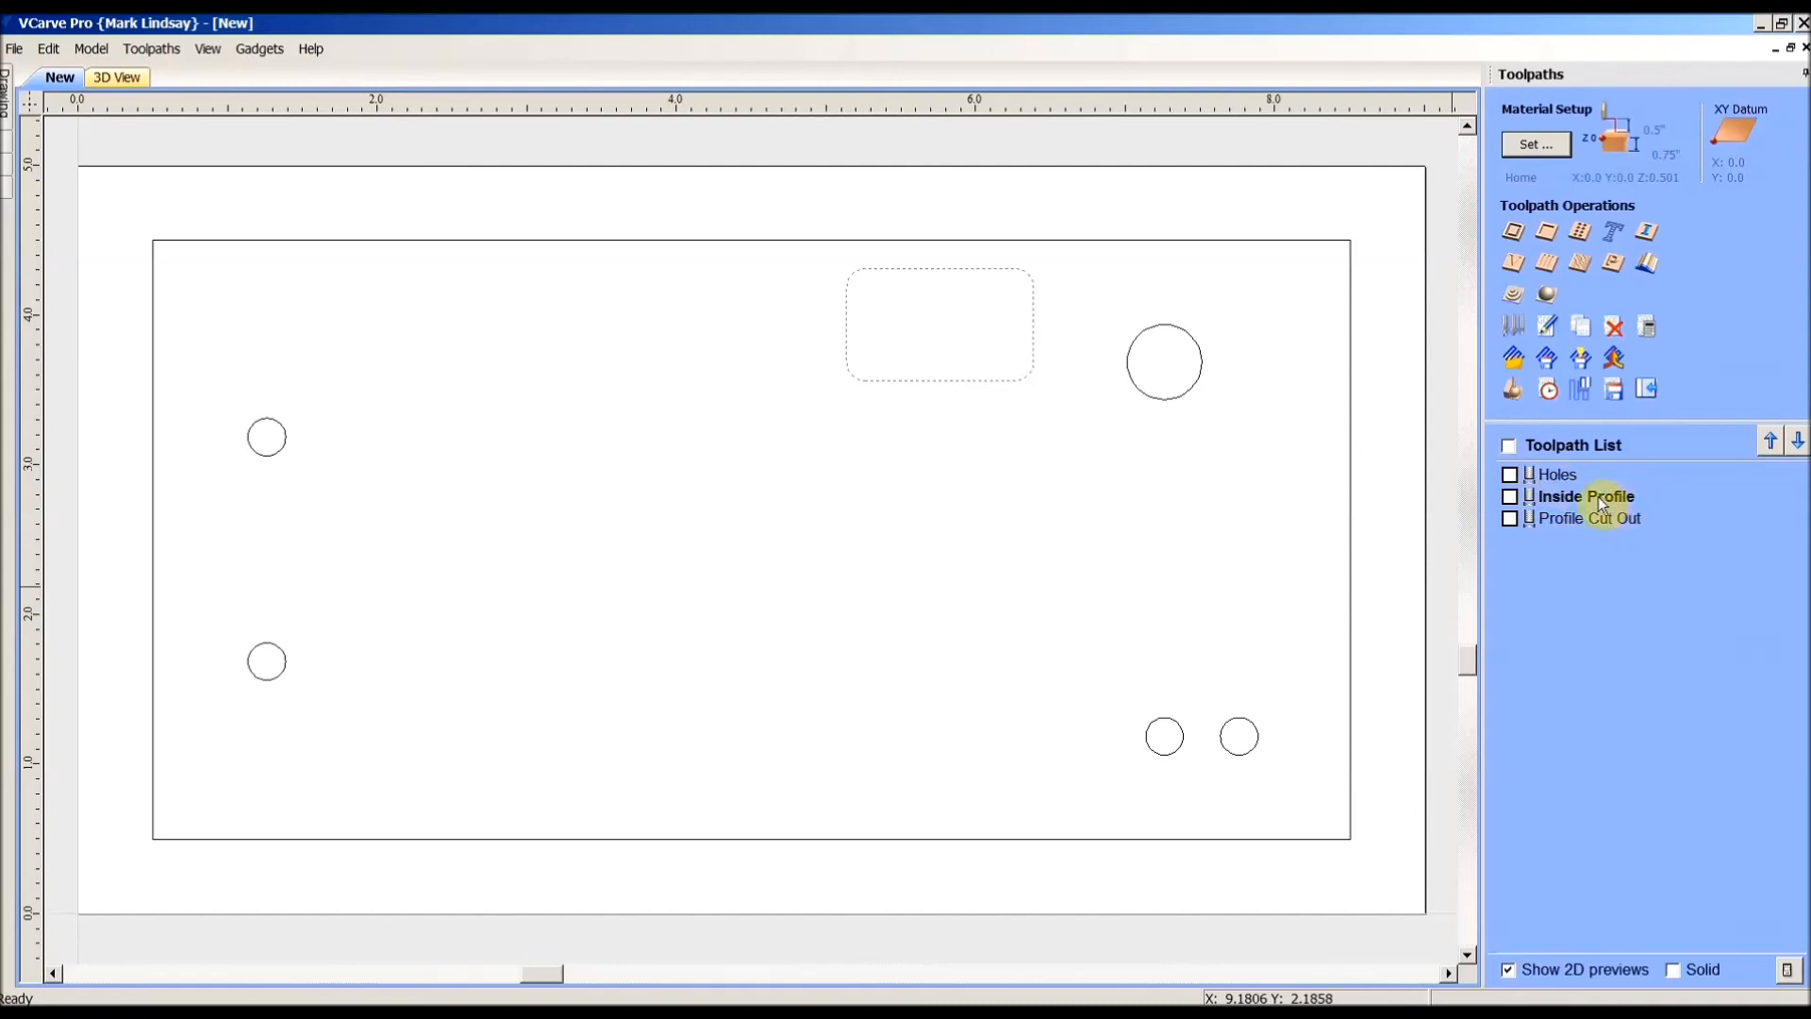
click(1587, 527)
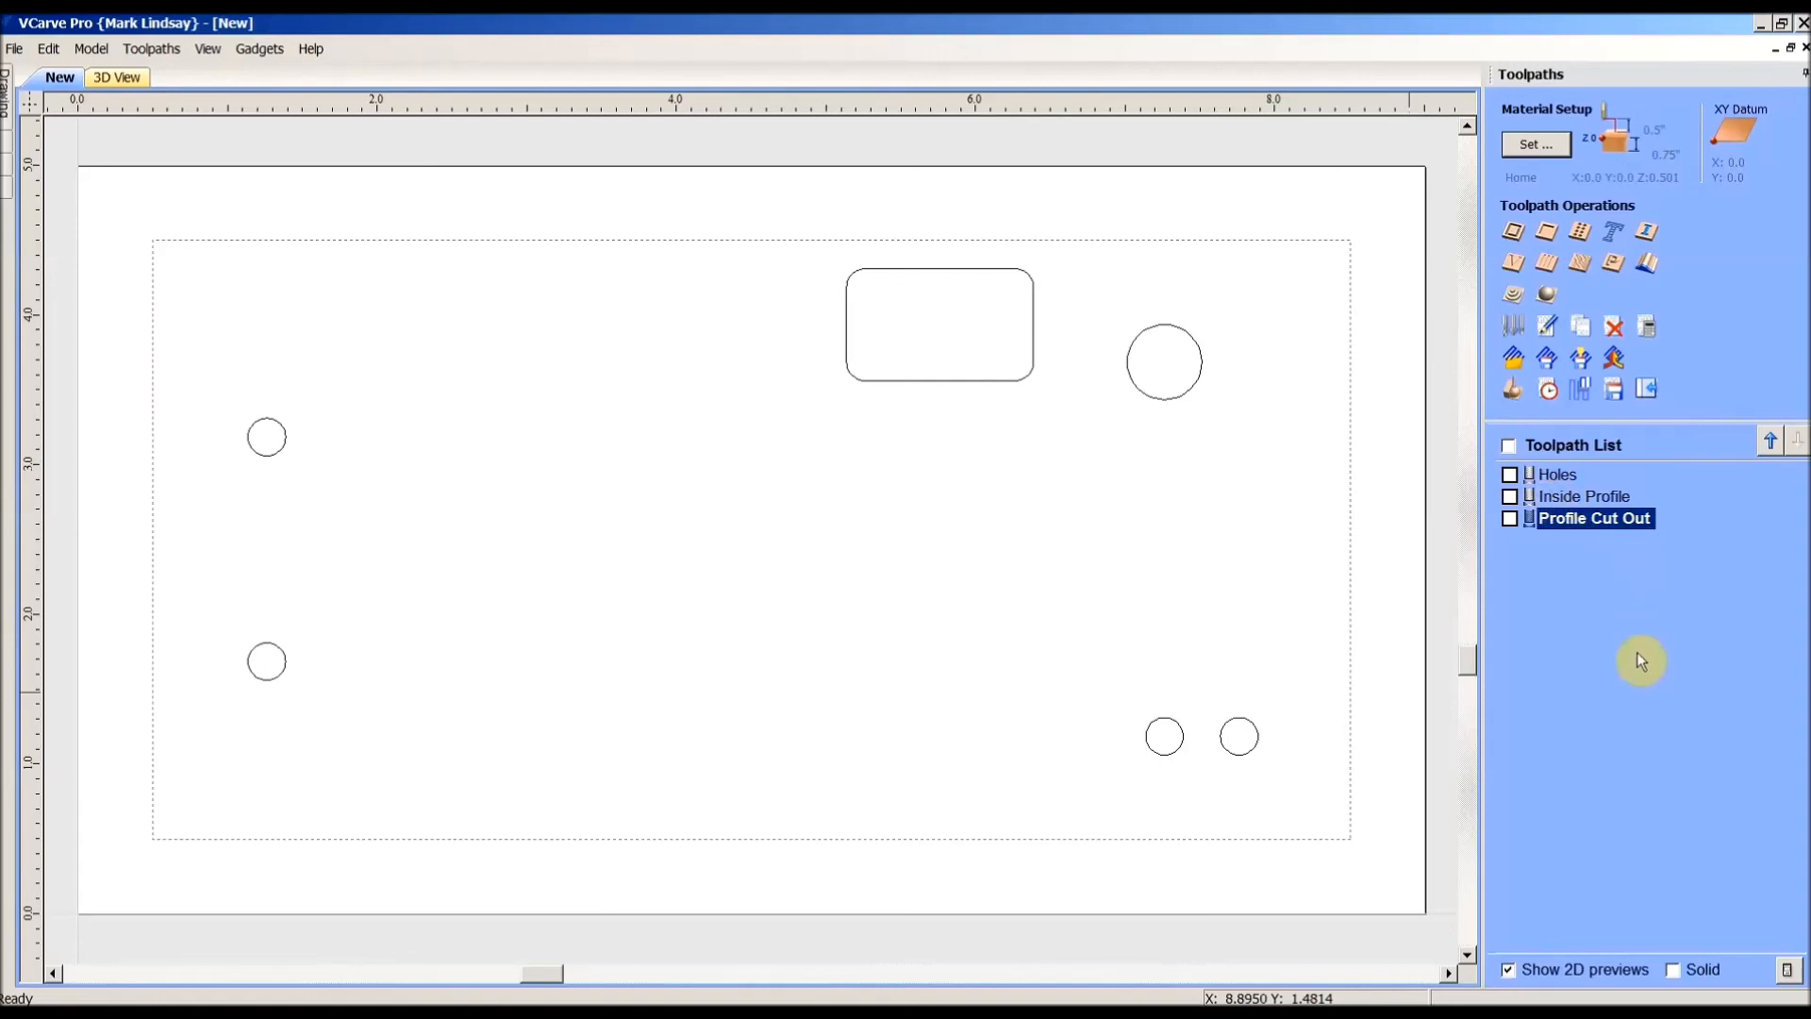
Step: Make all toolpaths visible and save them to one file named Demo Part.txt in Demo Files, using the Mach2/3 Arcs (inch) post processor
click(1508, 445)
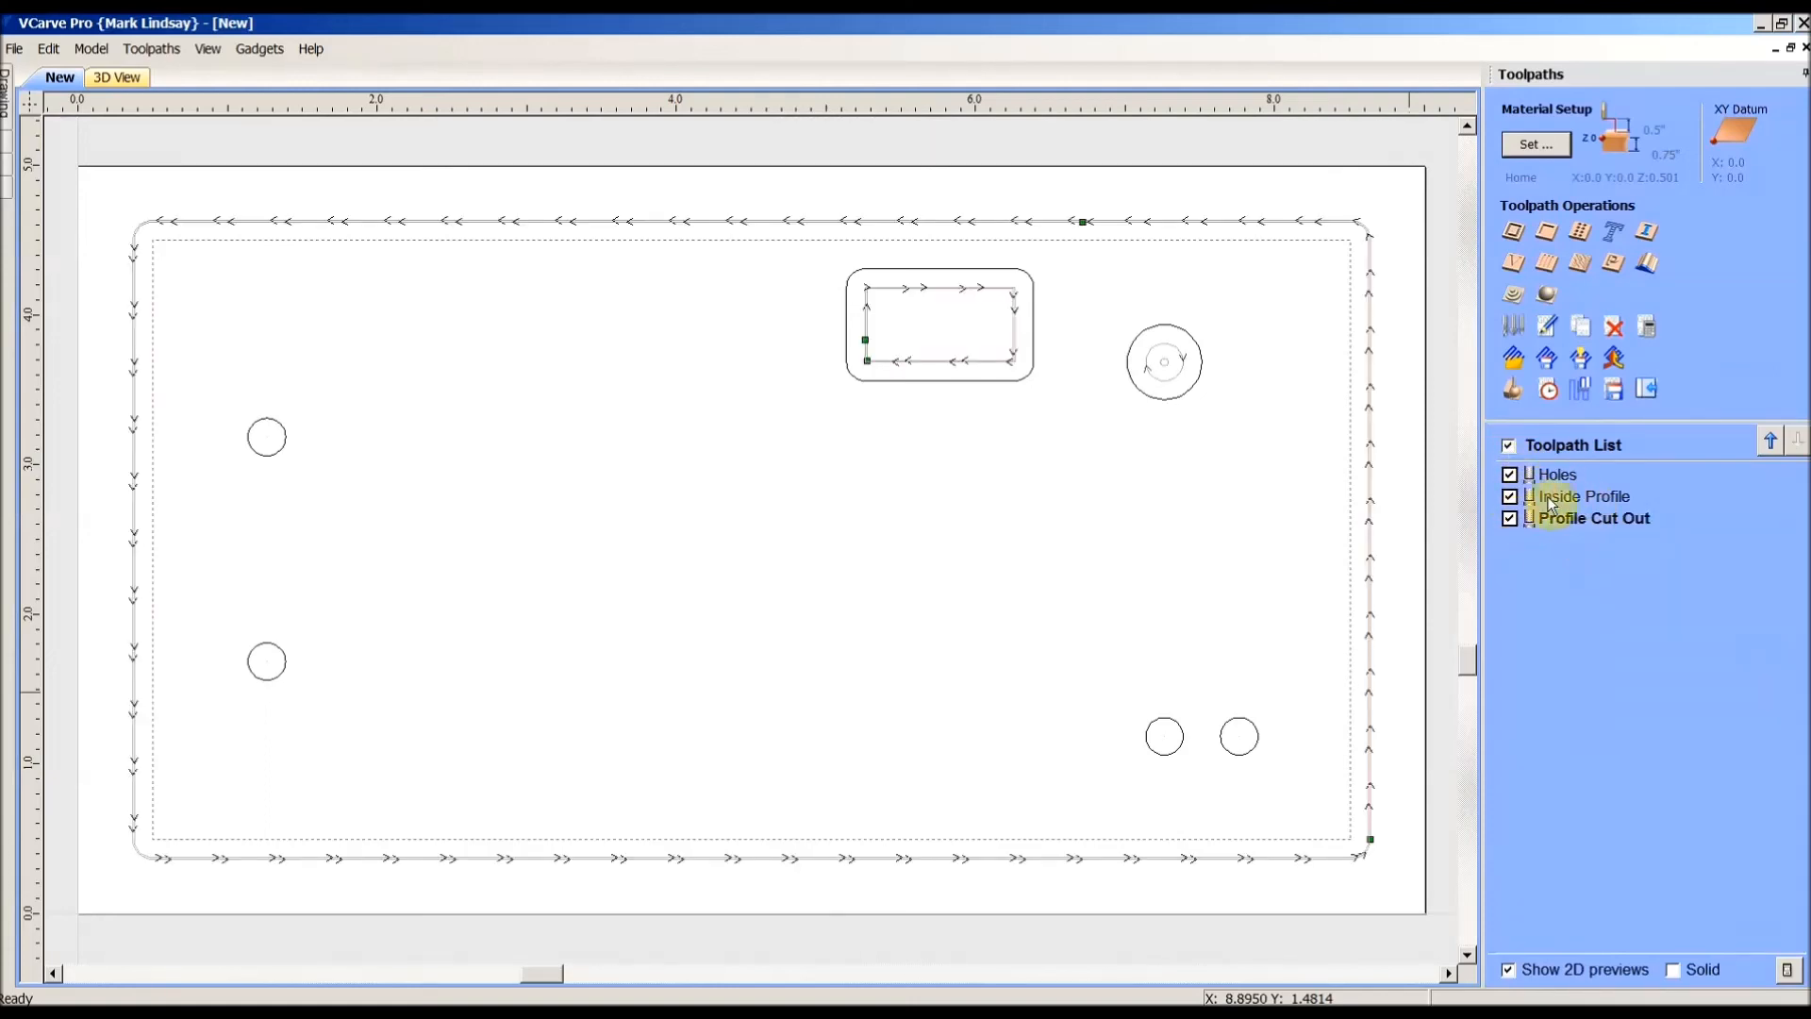
click(1612, 396)
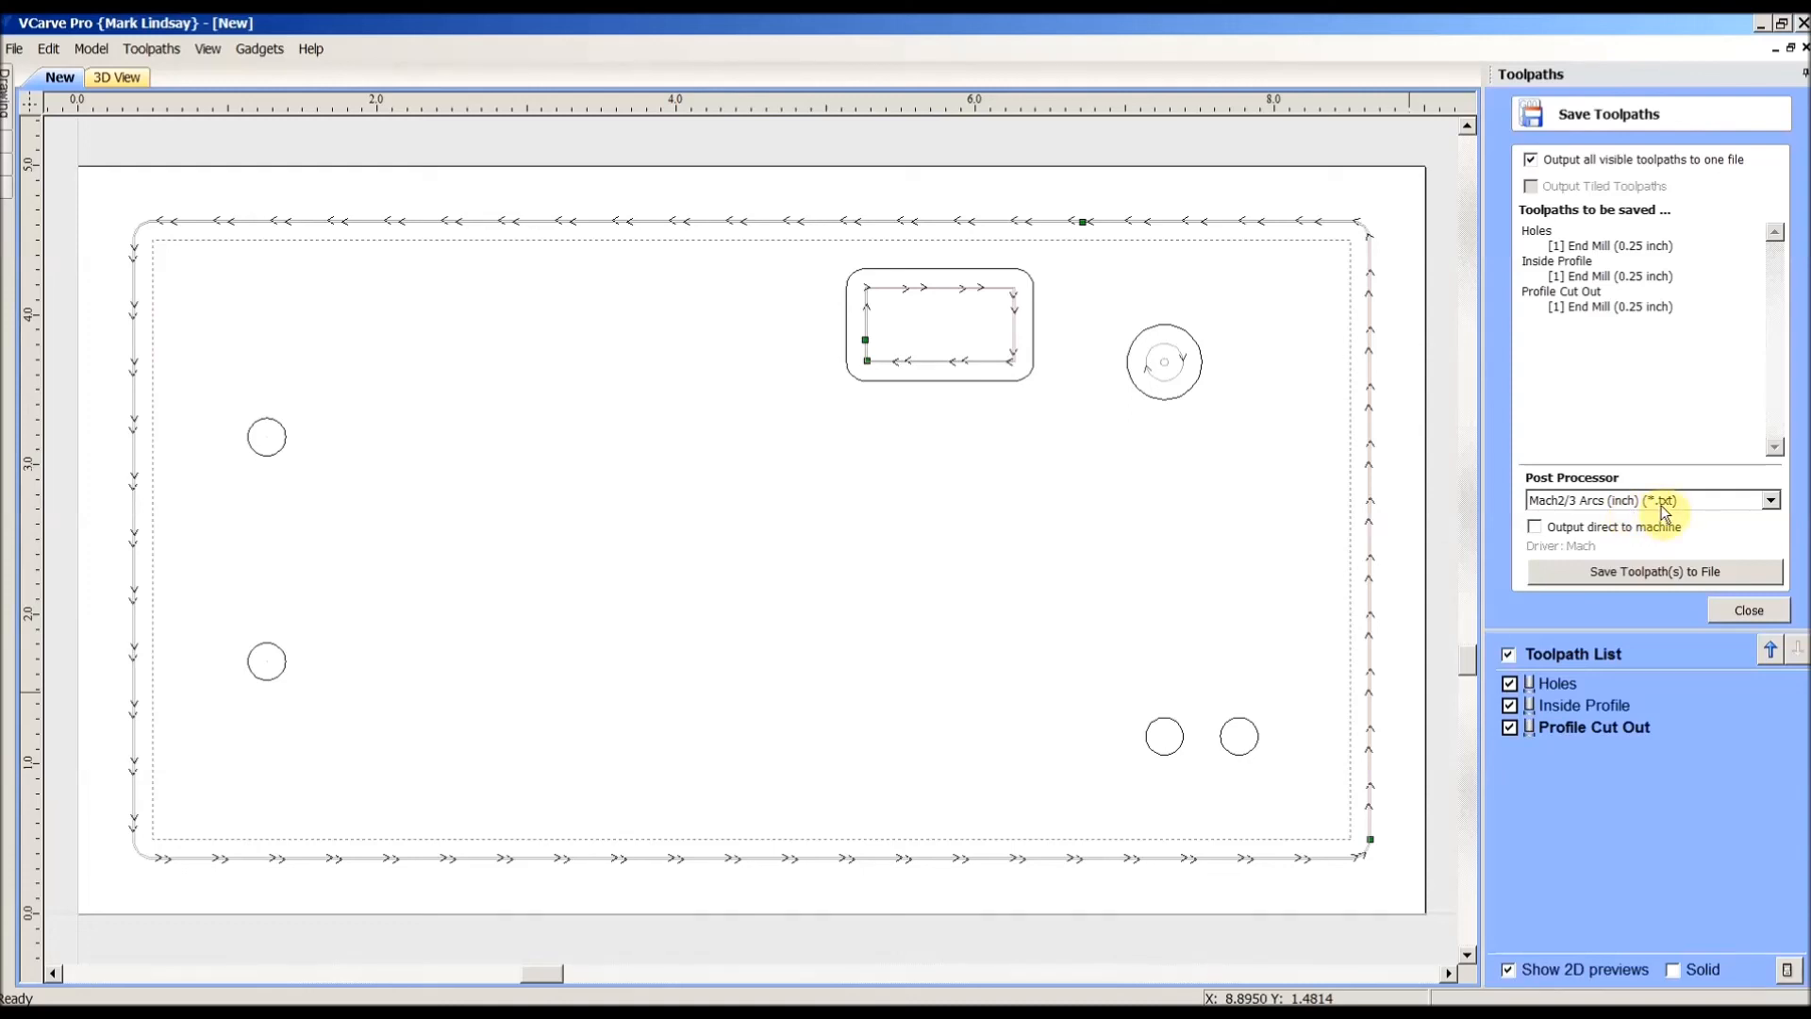
click(1659, 573)
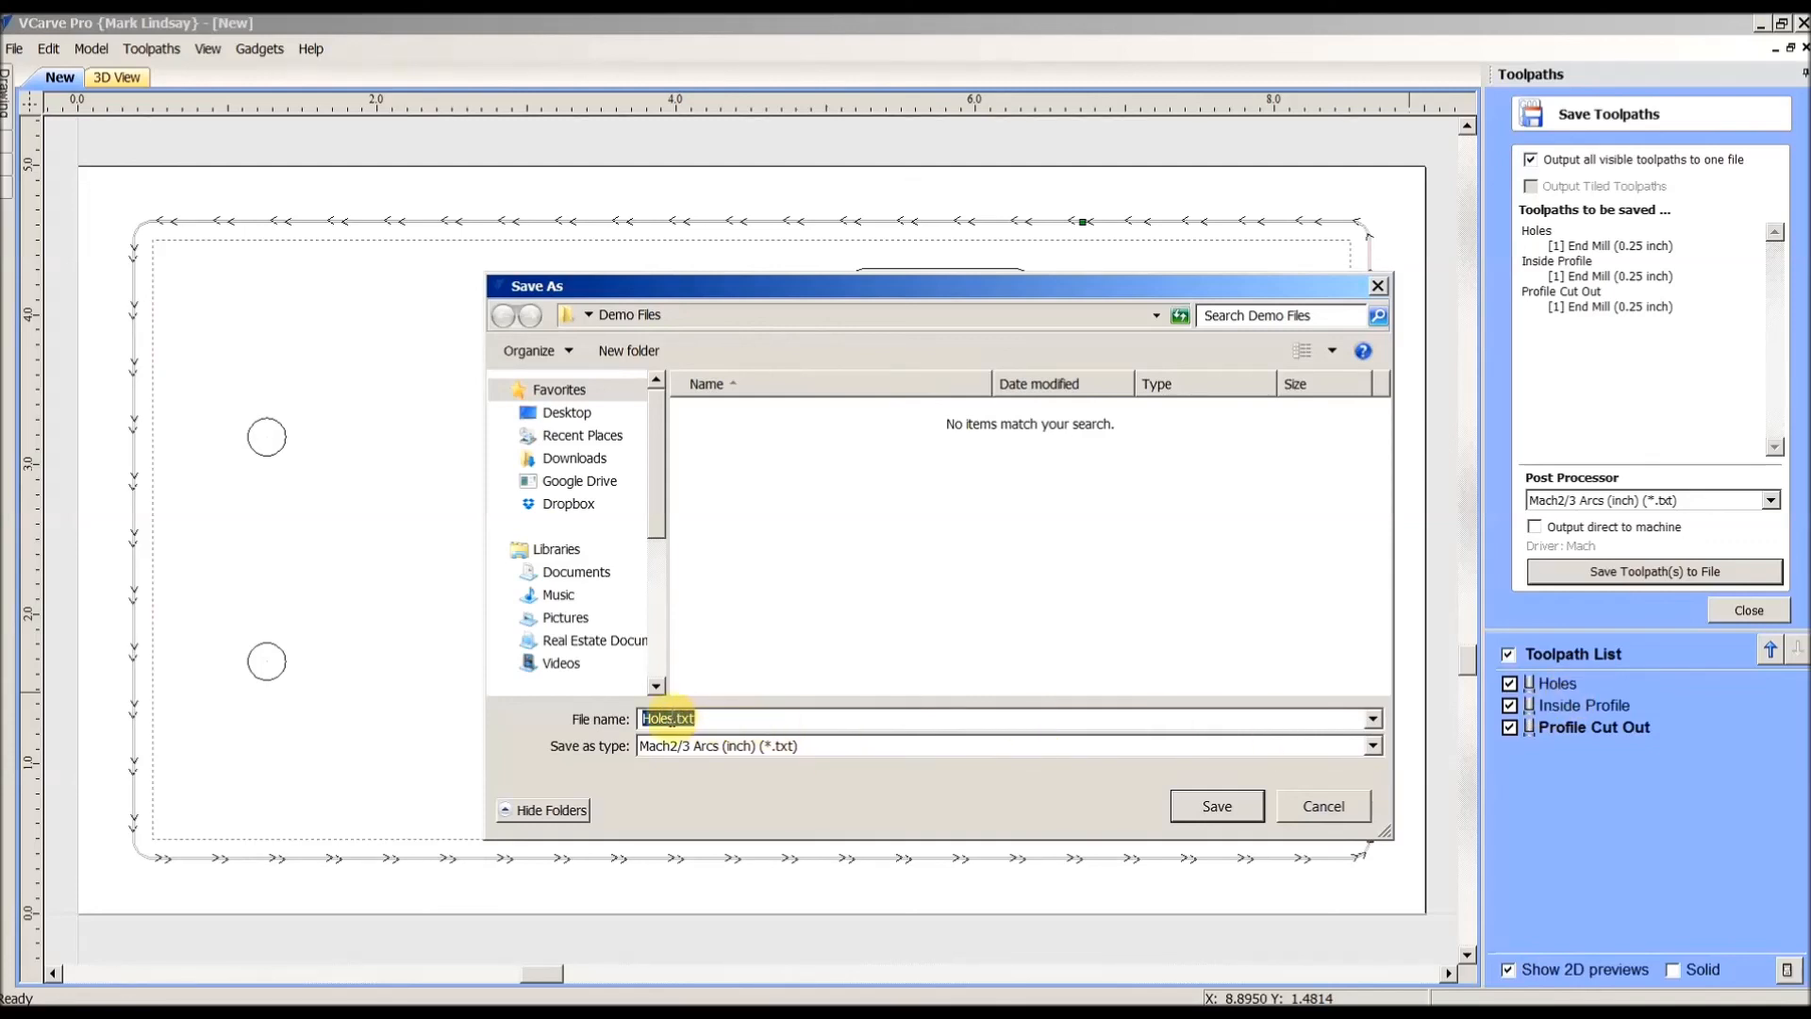
double_click(666, 718)
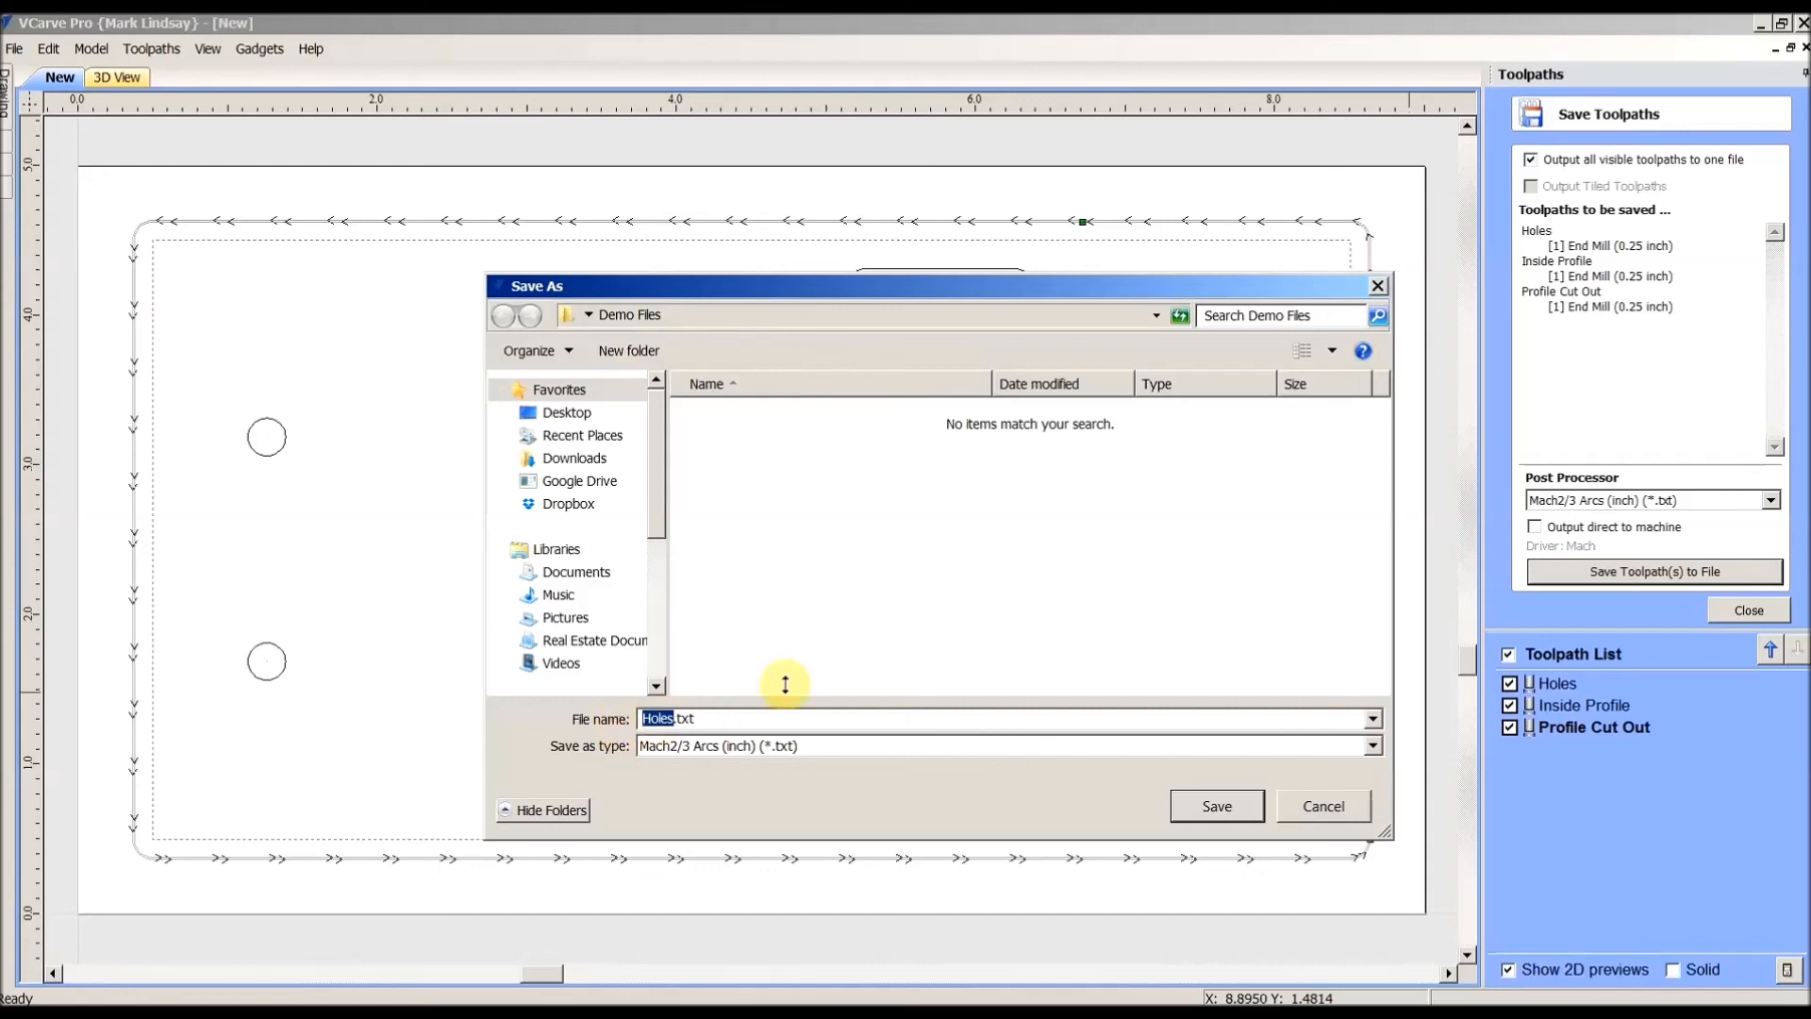
text(Demo Part)
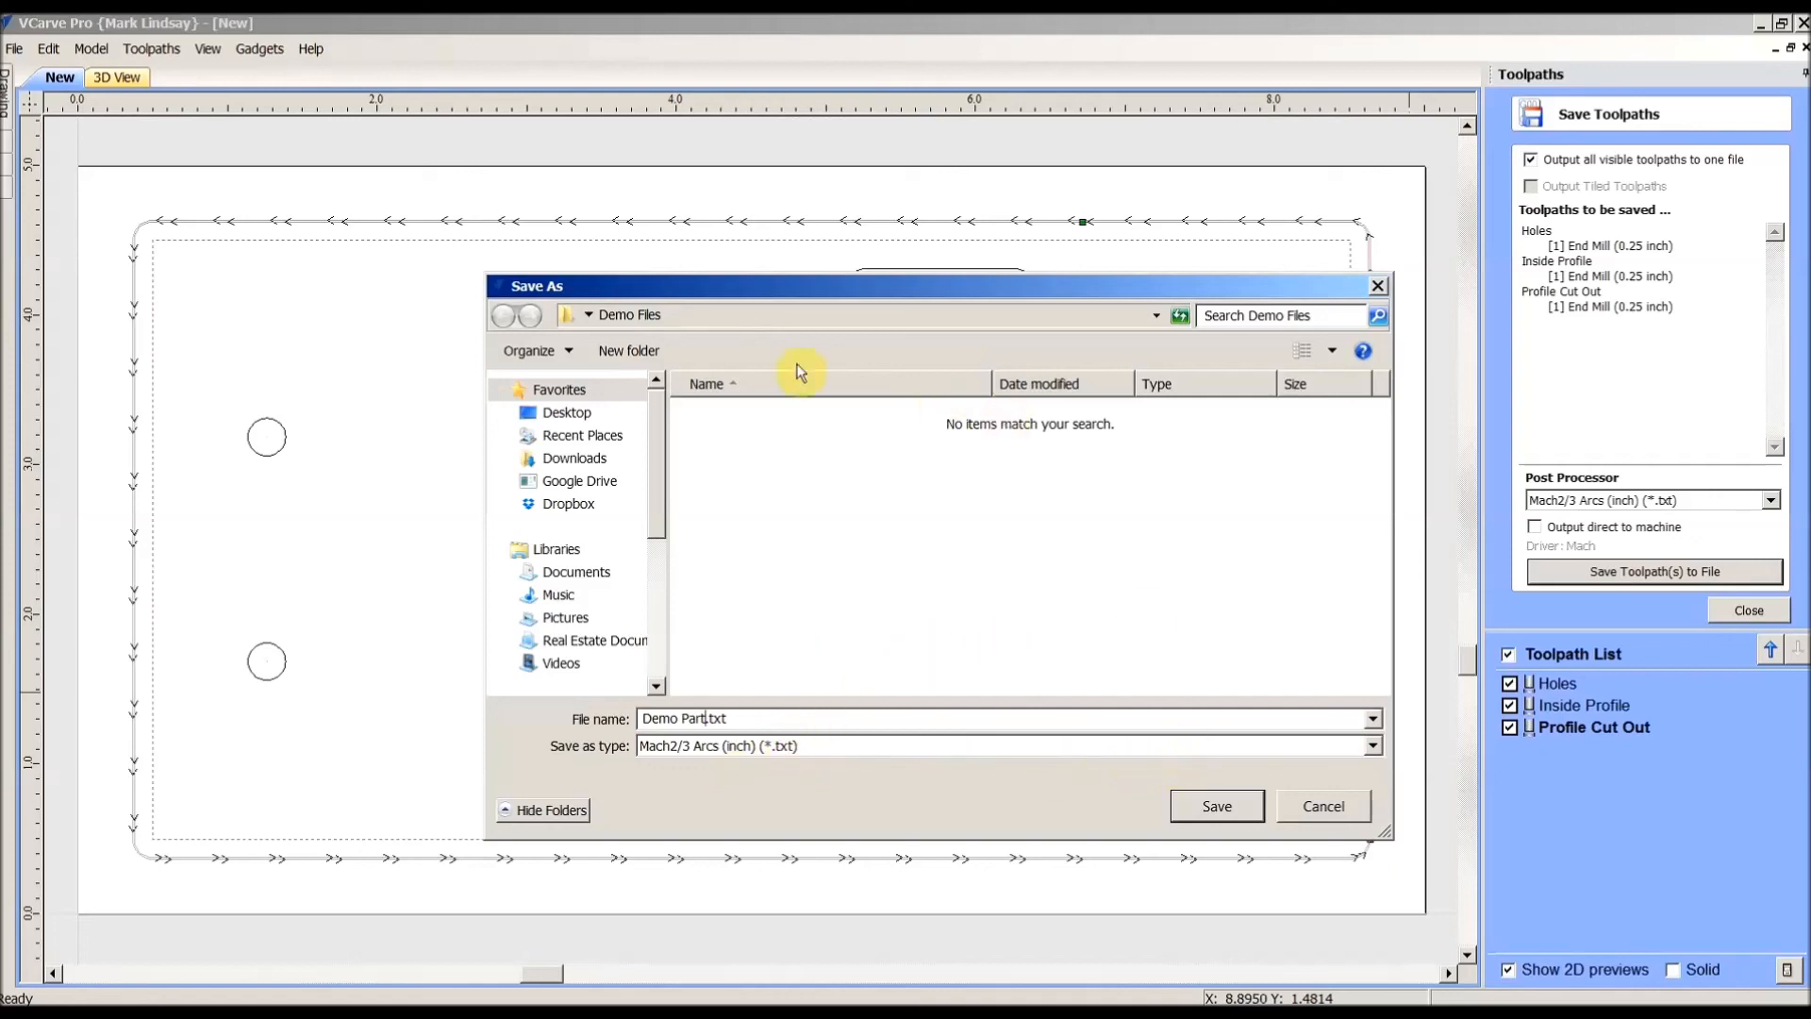
click(1245, 808)
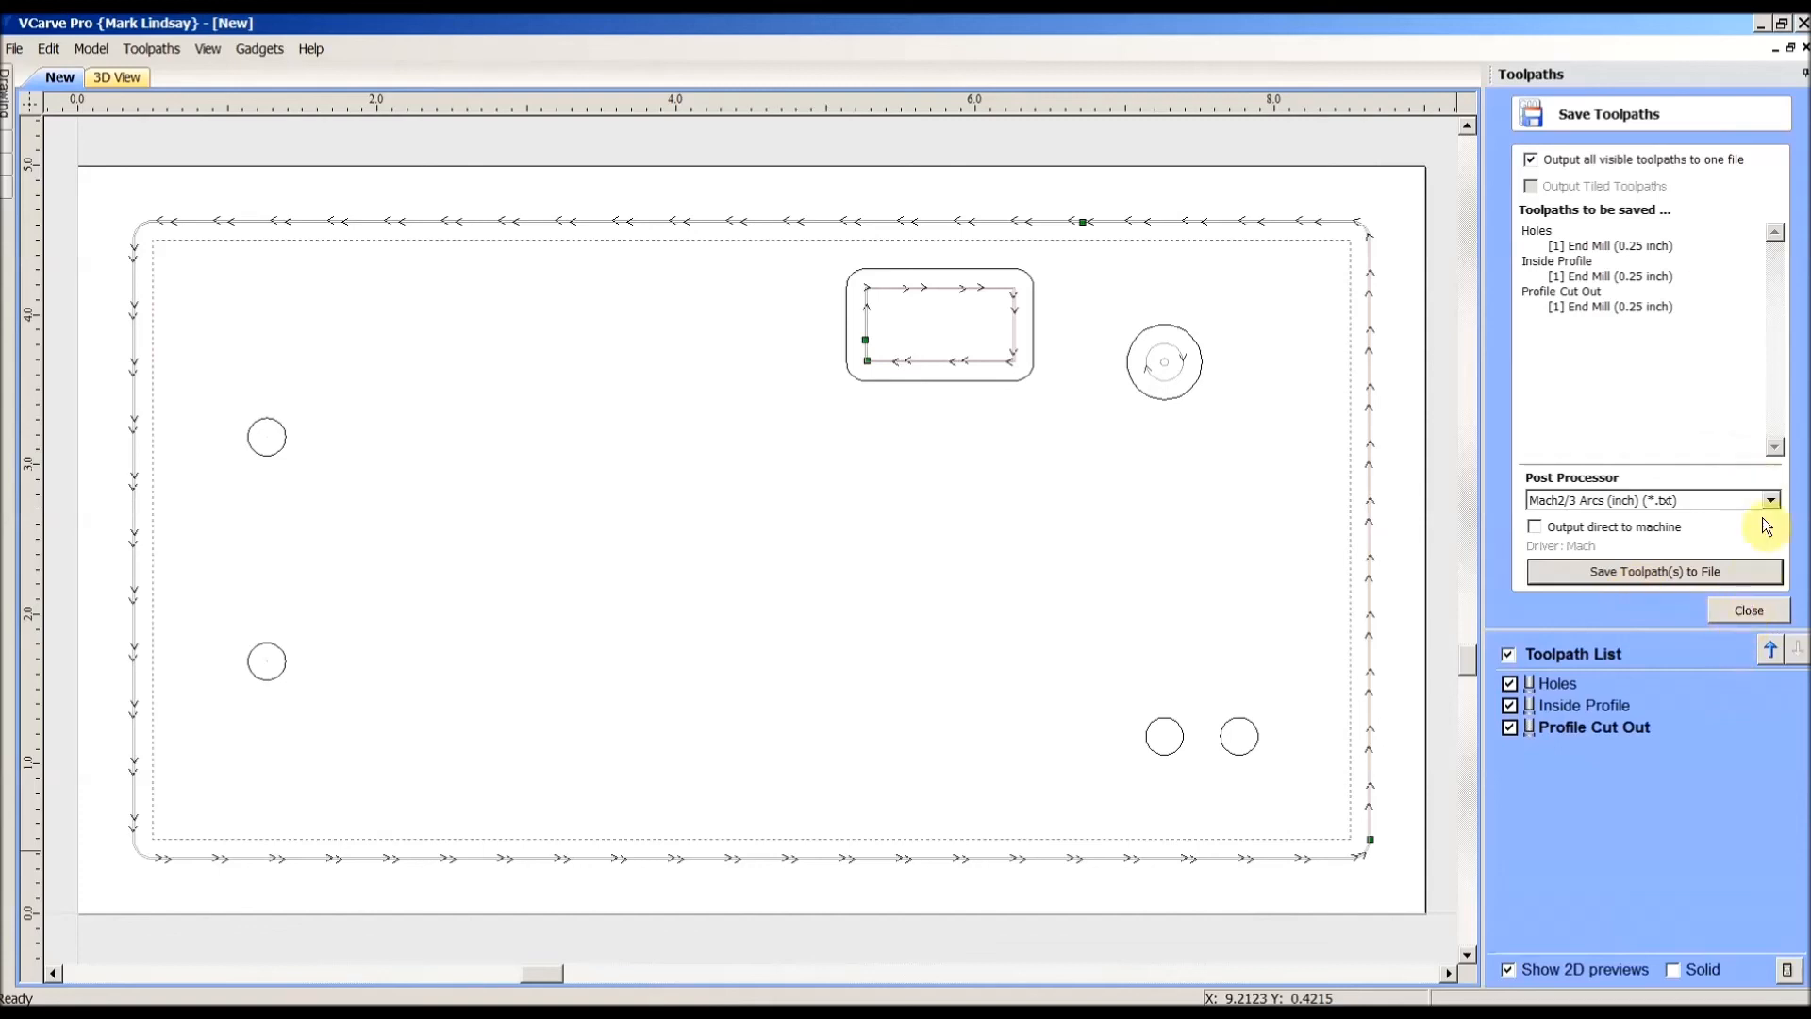
click(1751, 610)
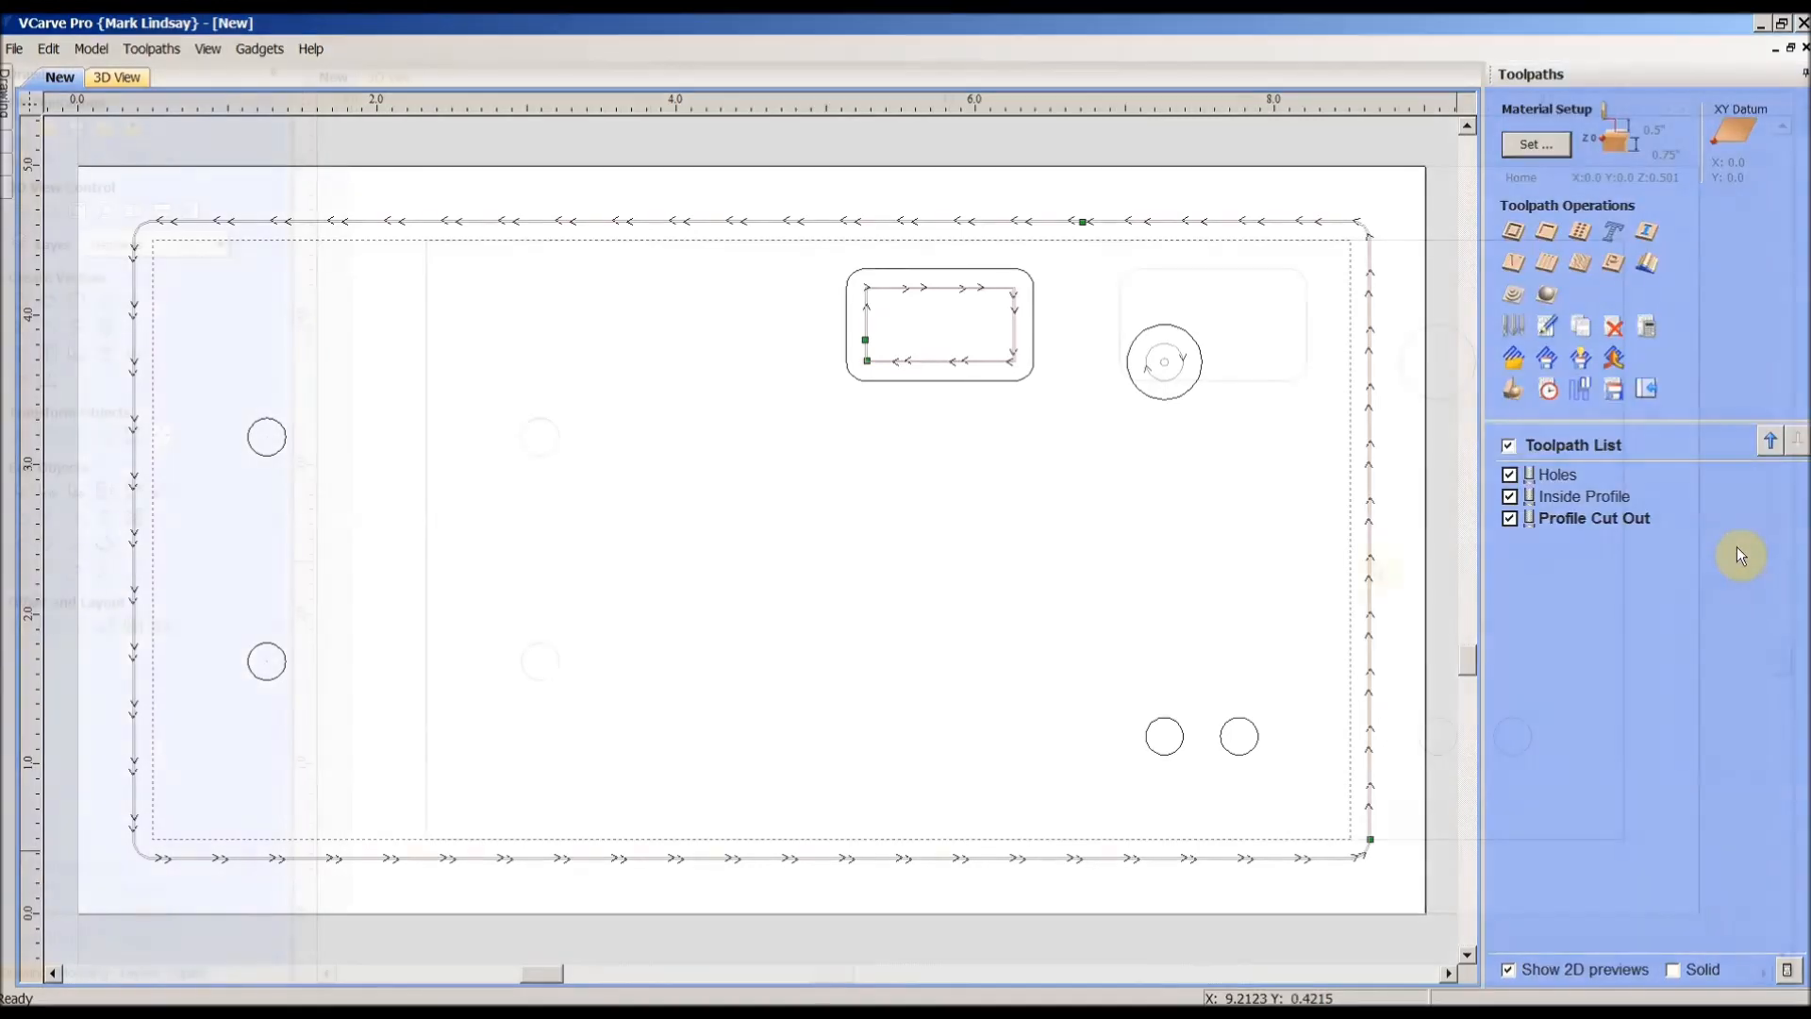